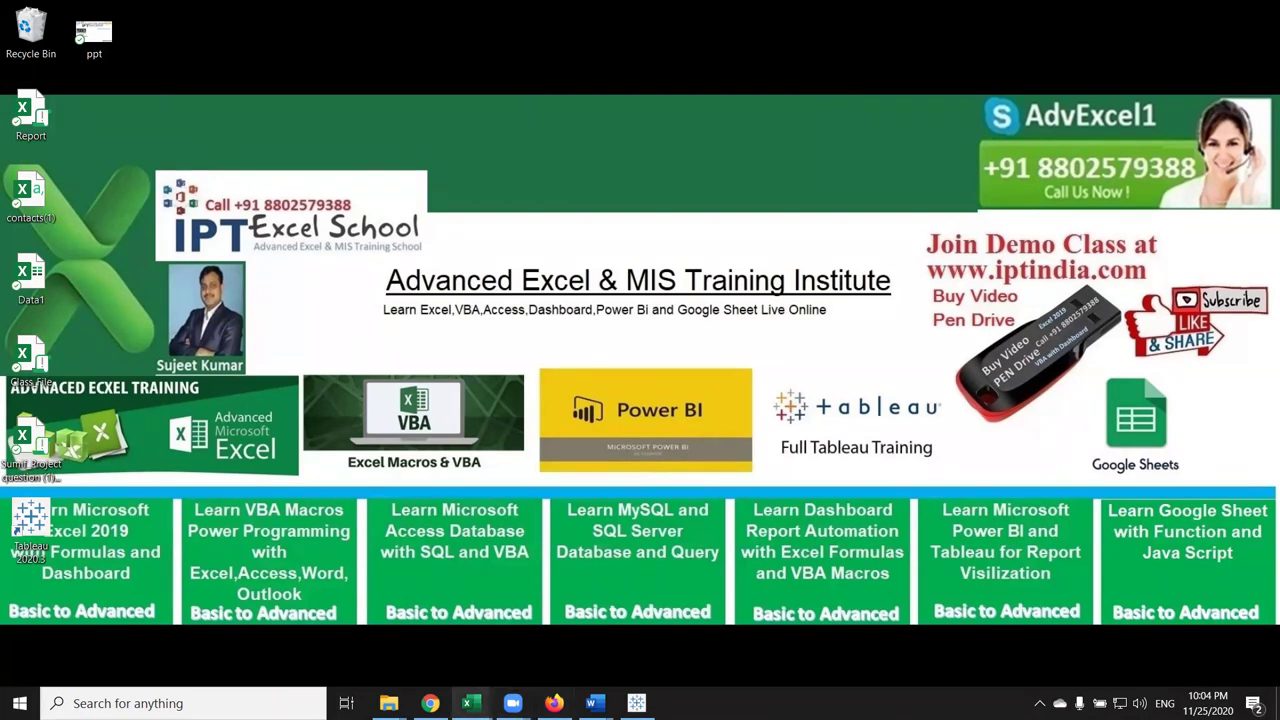
Close Document2 and Document1 without saving, then switch to the Book4 Excel workbook
mouse_move(600, 688)
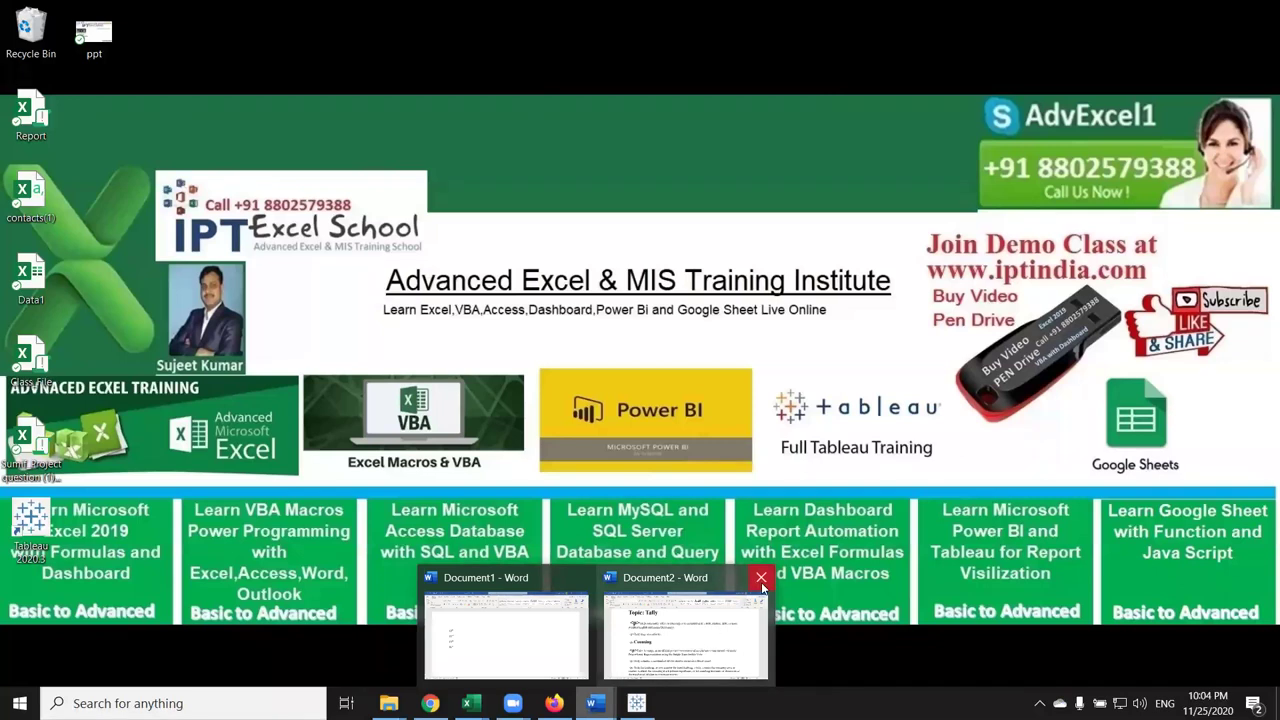
click(761, 582)
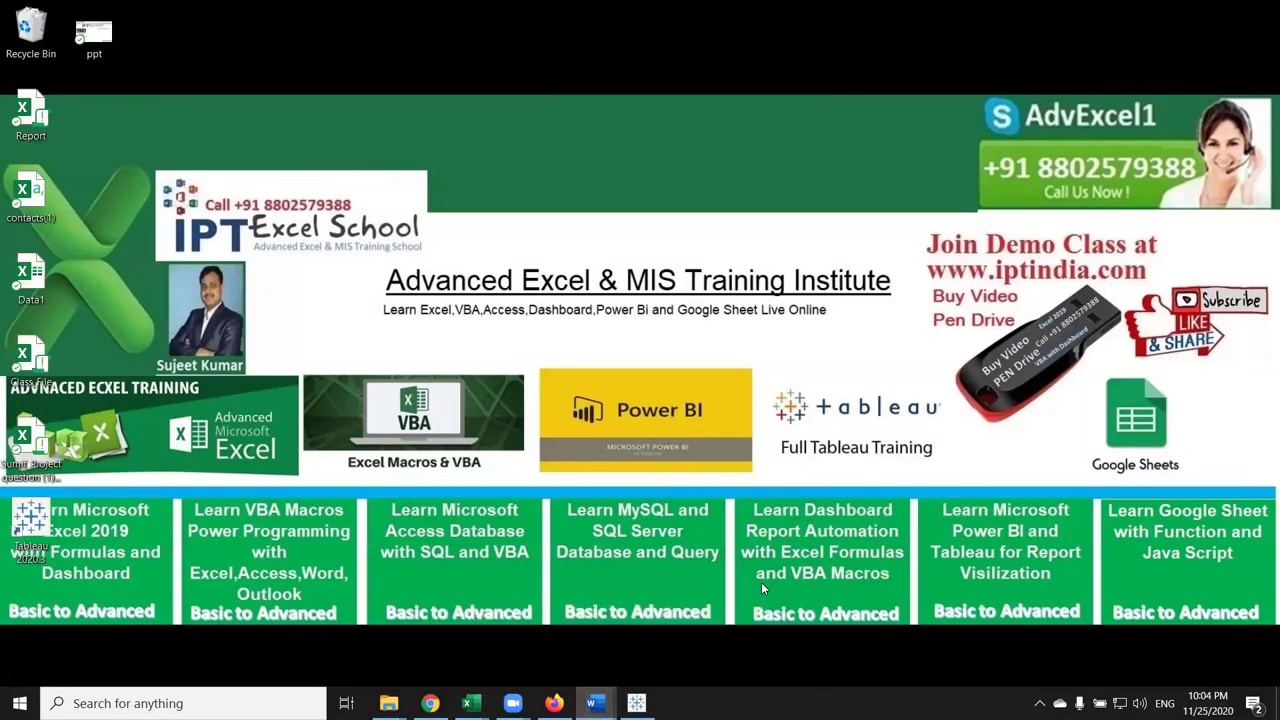
click(707, 443)
mouse_move(596, 703)
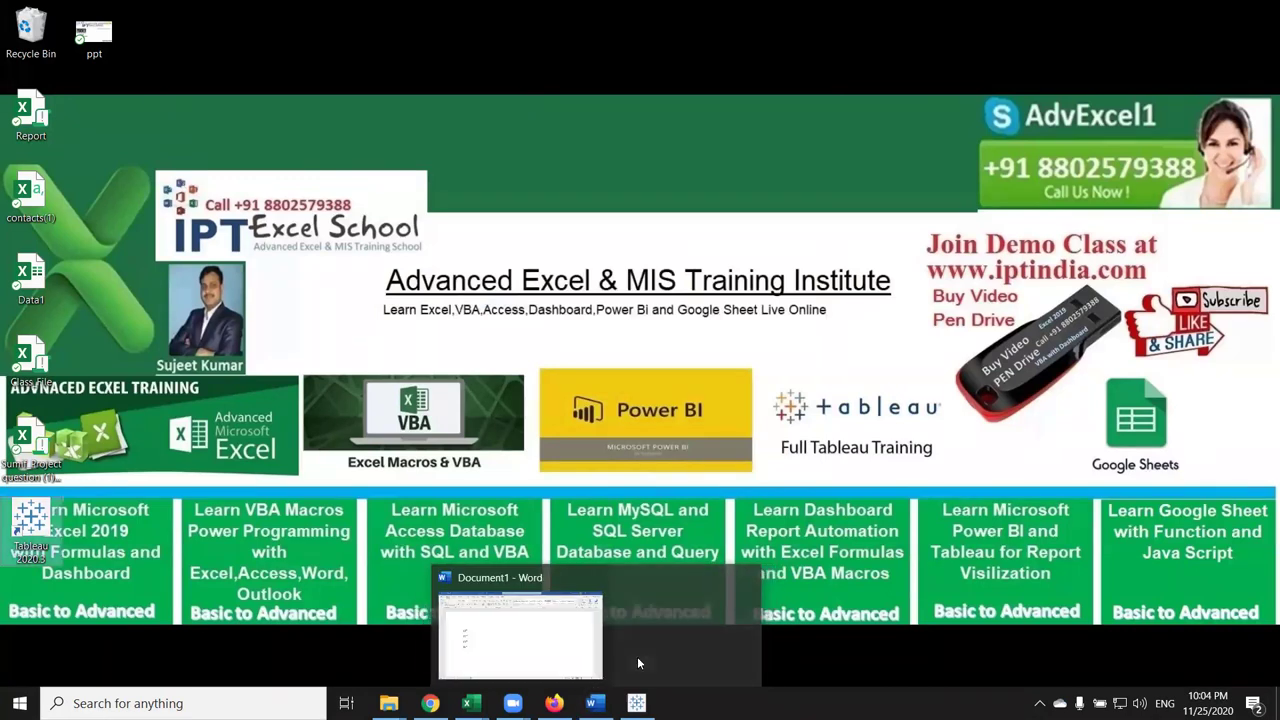
click(669, 579)
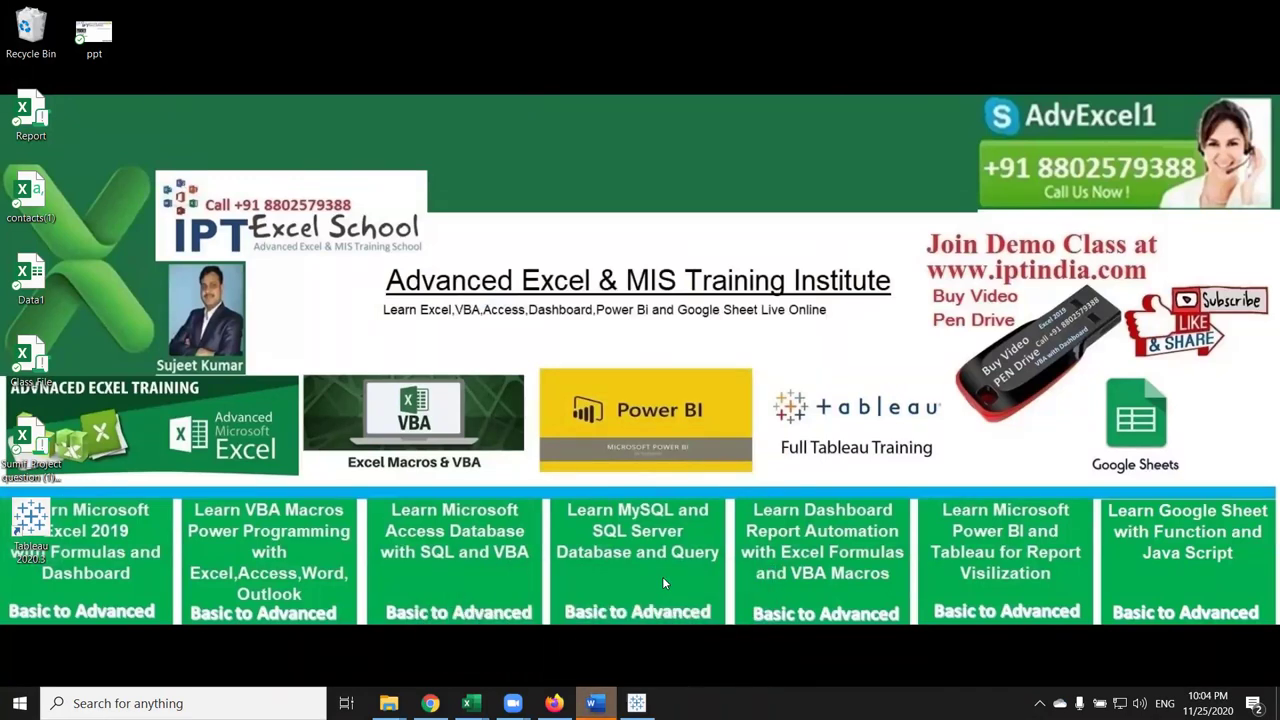
click(708, 443)
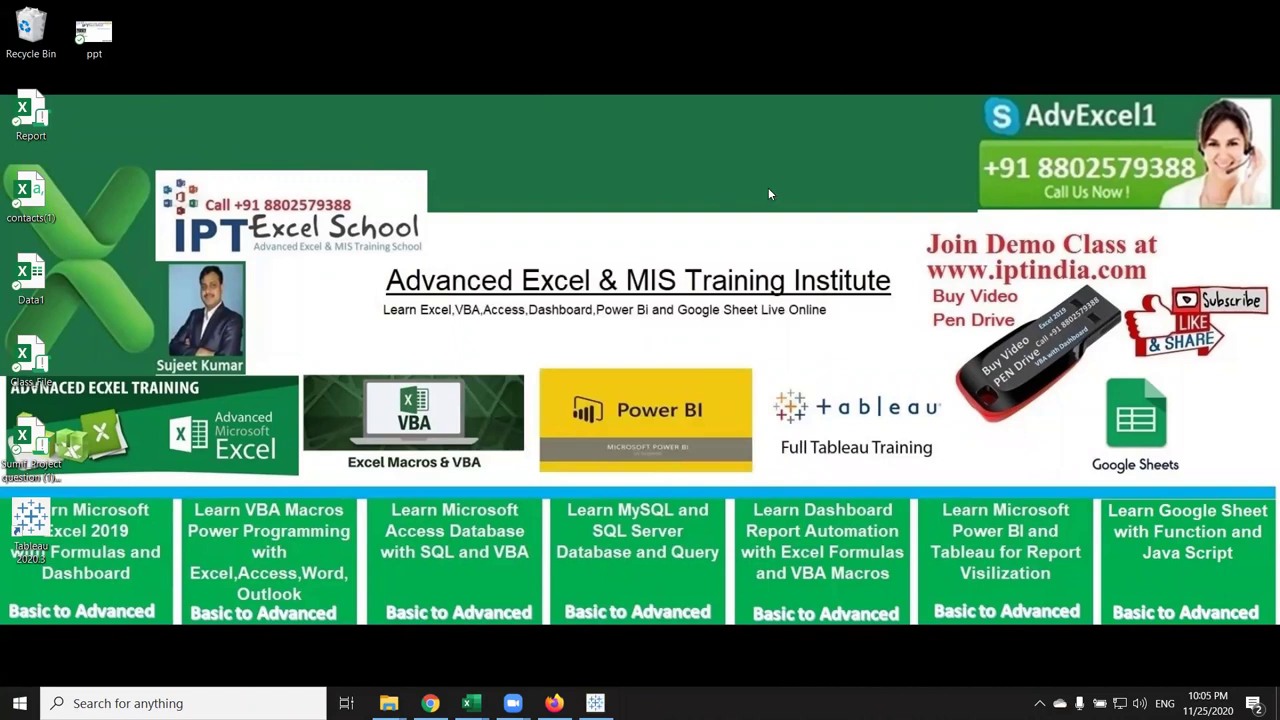
mouse_move(470, 703)
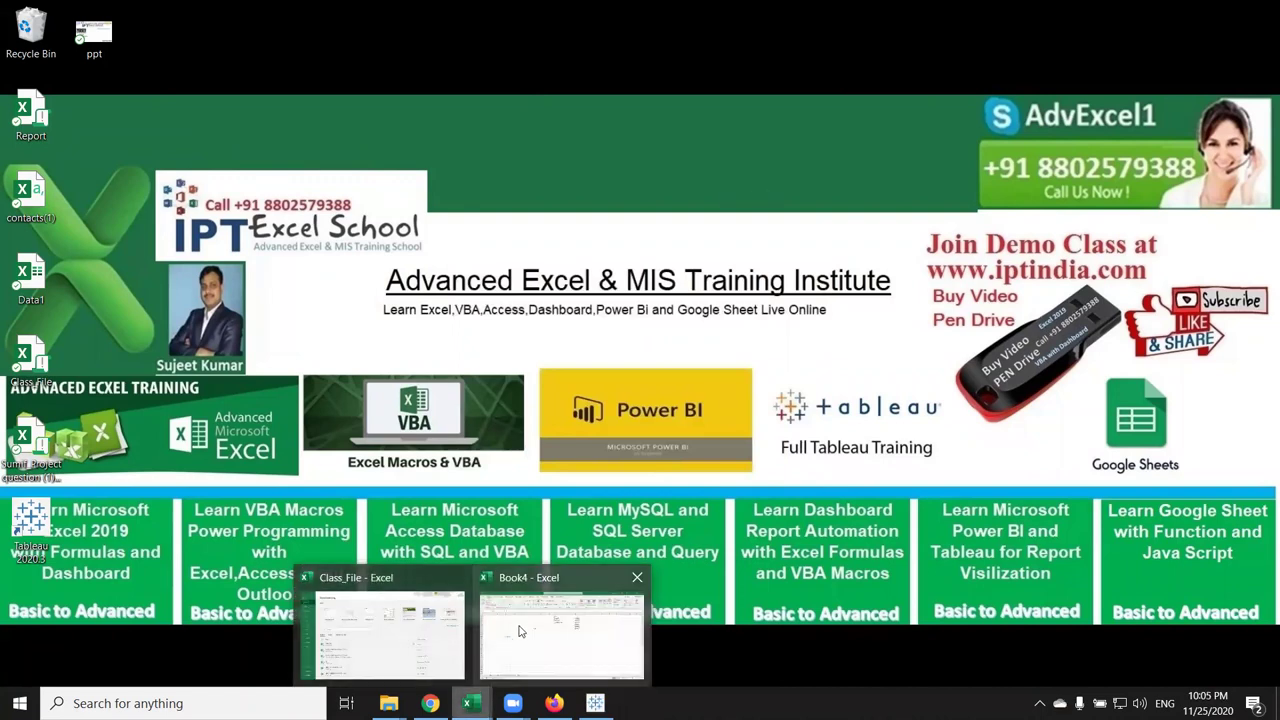
click(519, 631)
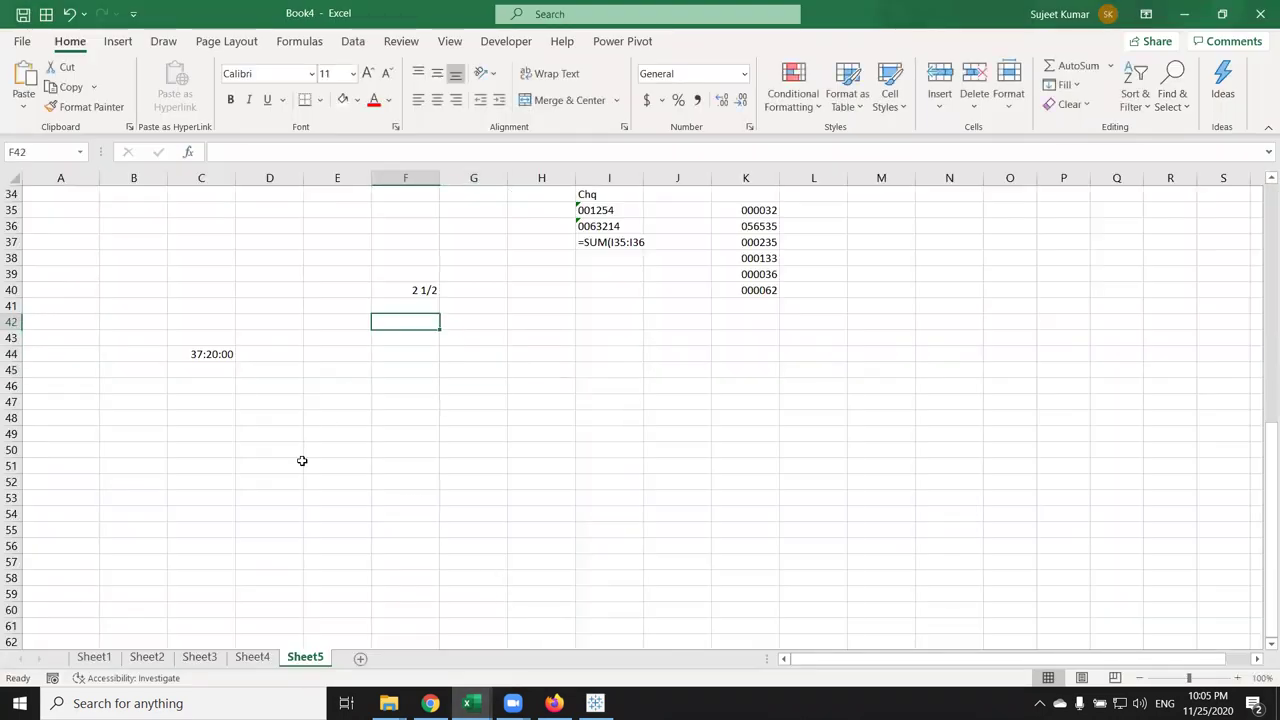
Add a new Sheet6 and enter the heading chq in A1
scroll(302, 461, up, 5)
scroll(302, 461, up, 5)
scroll(302, 461, up, 1)
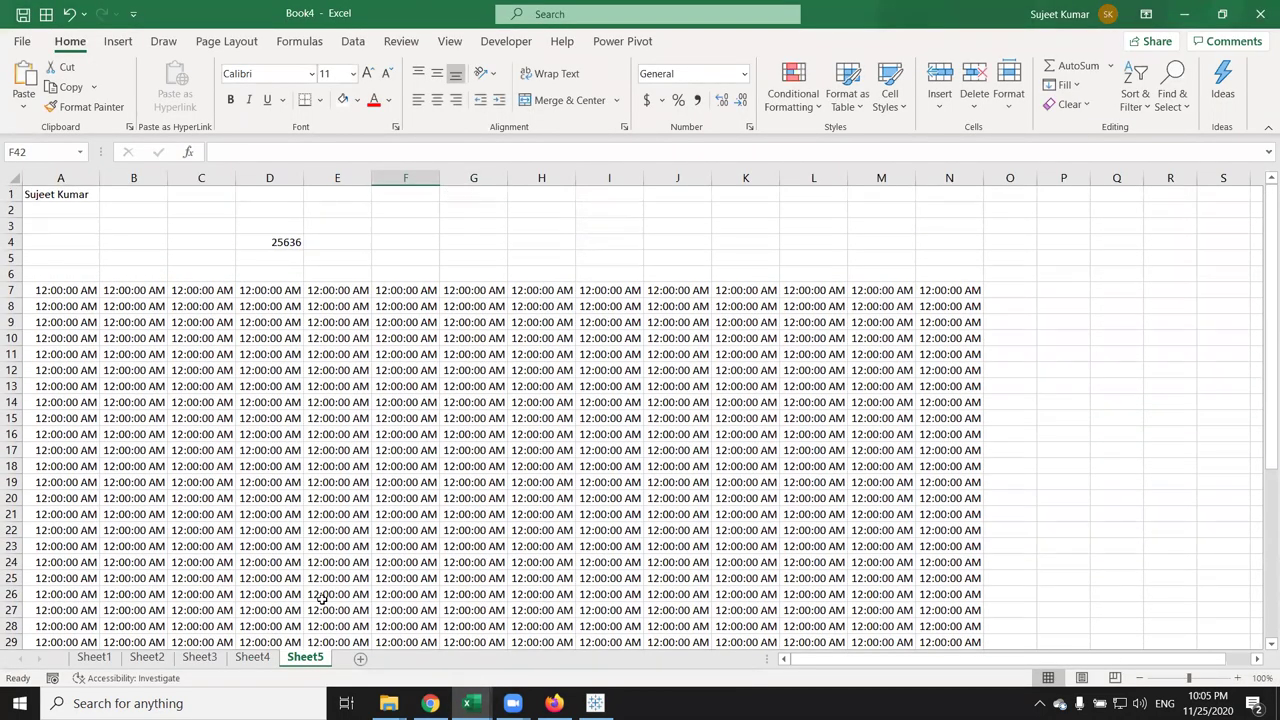
click(361, 658)
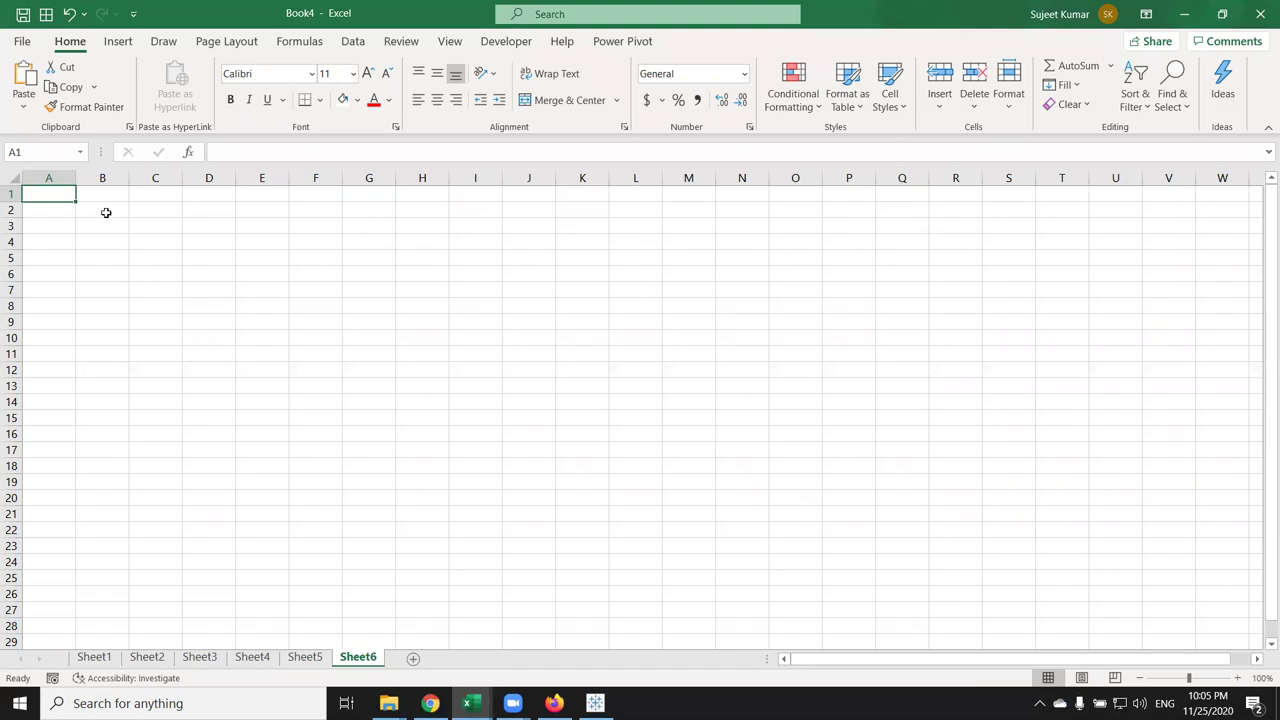
text(chq)
key(Return)
Enter 000123 in A2, which Excel stores as plain 123
text(1)
key(Escape)
text(000)
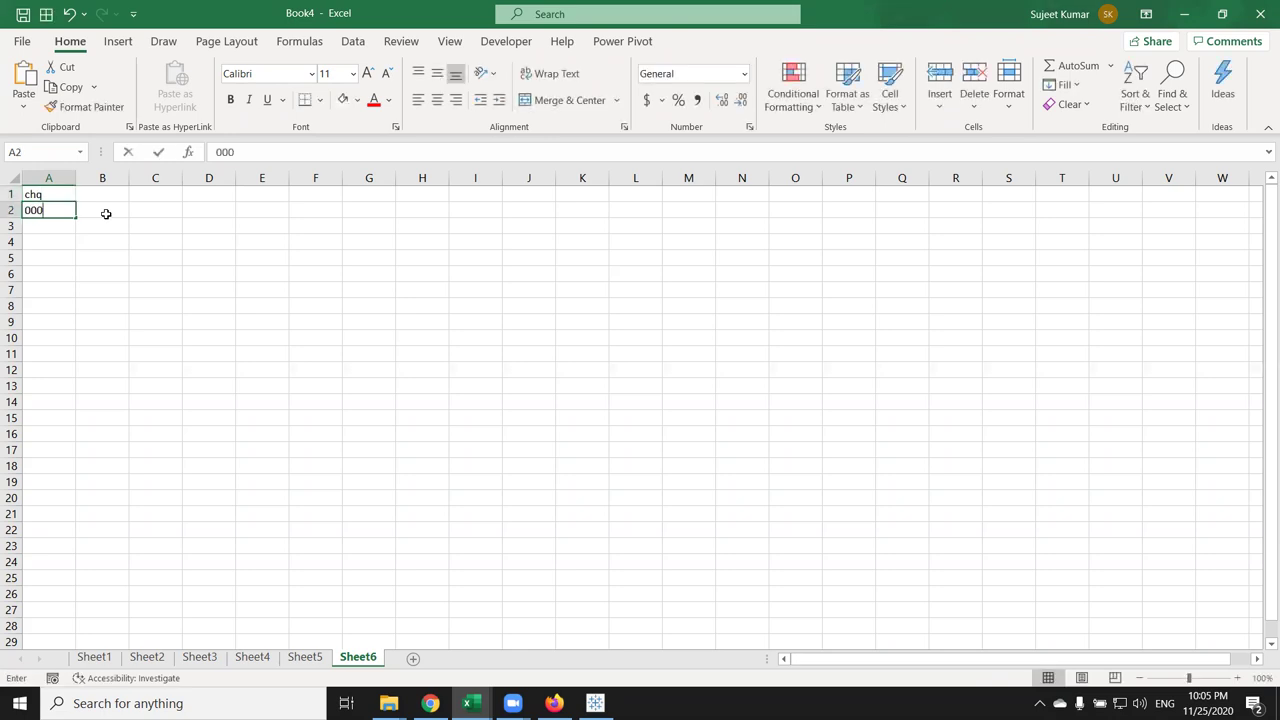
text(123)
key(Return)
key(Up)
text(')
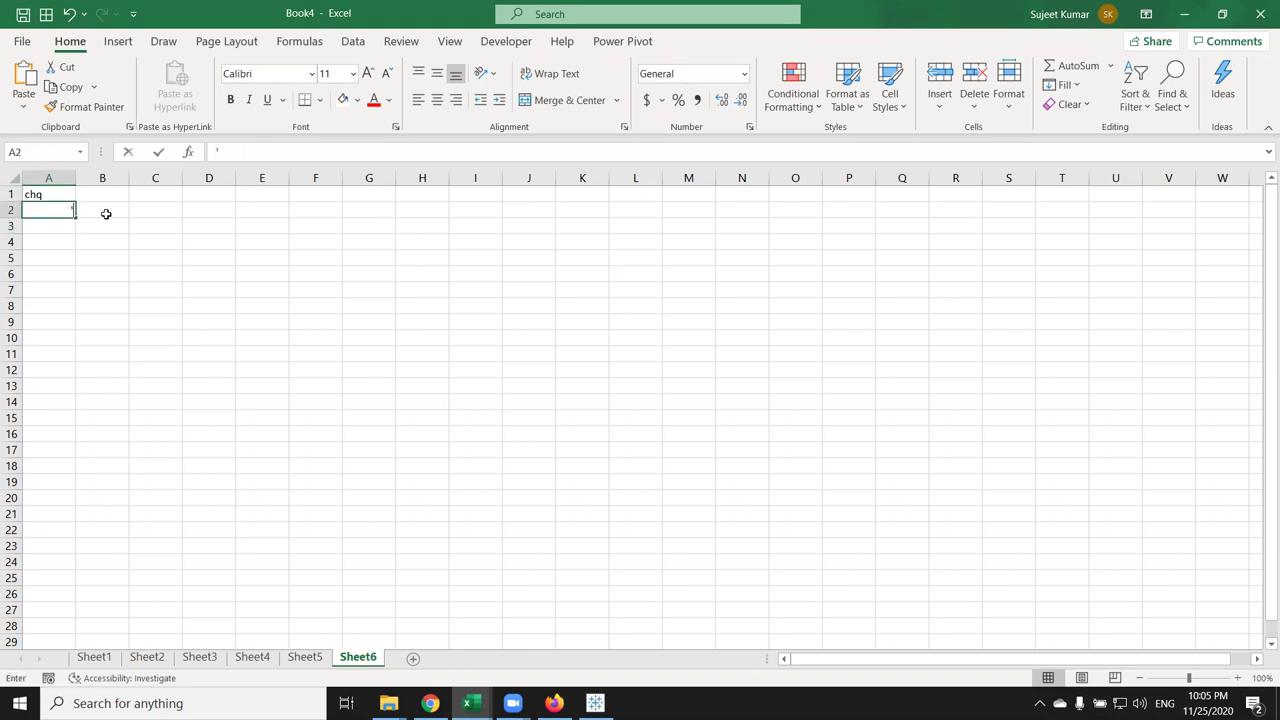
key(Escape)
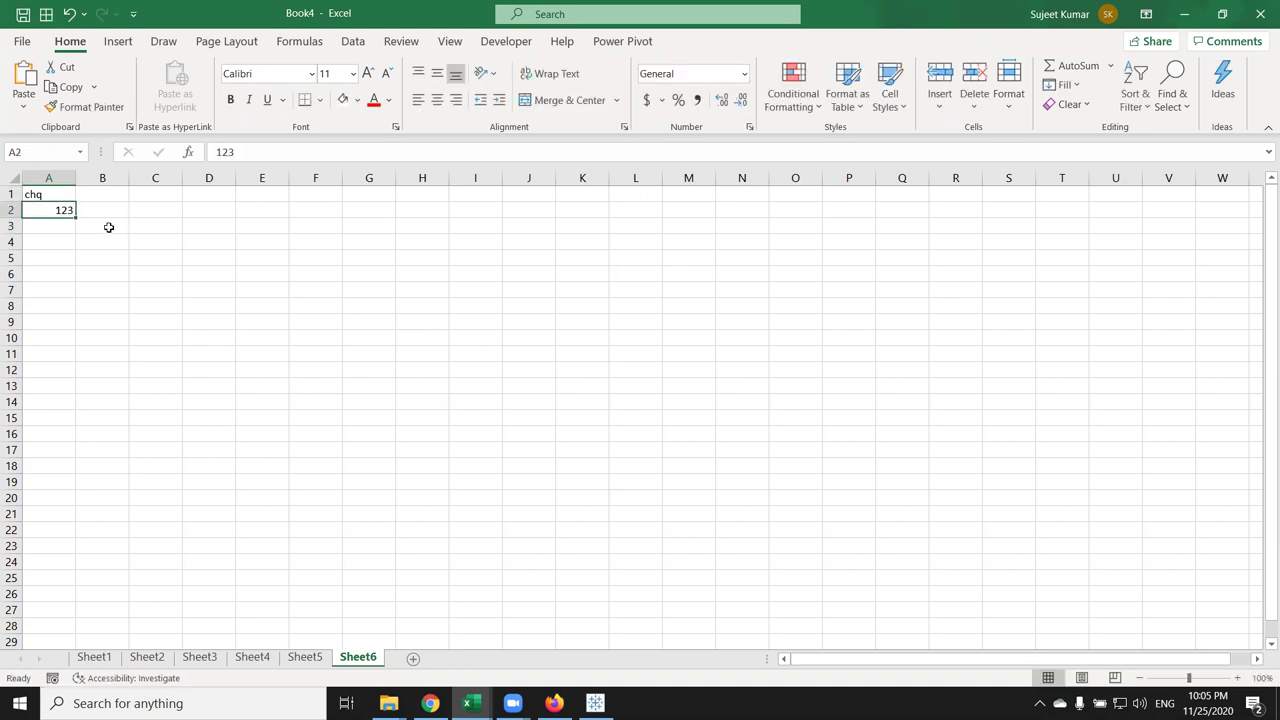
Enter 952, 3232, 15236 and 1253 in A3 through A6
scroll(110, 225, up, 5)
scroll(108, 235, up, 3)
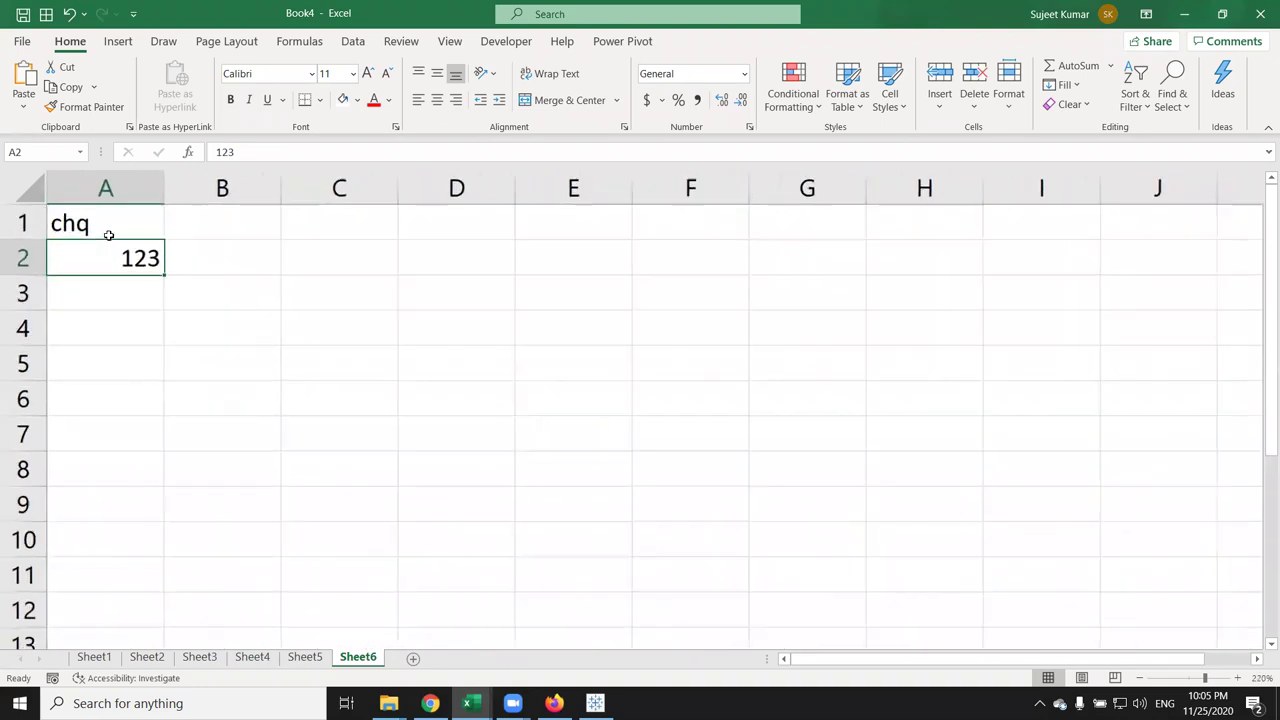
click(125, 290)
text(952)
key(Return)
text(3232)
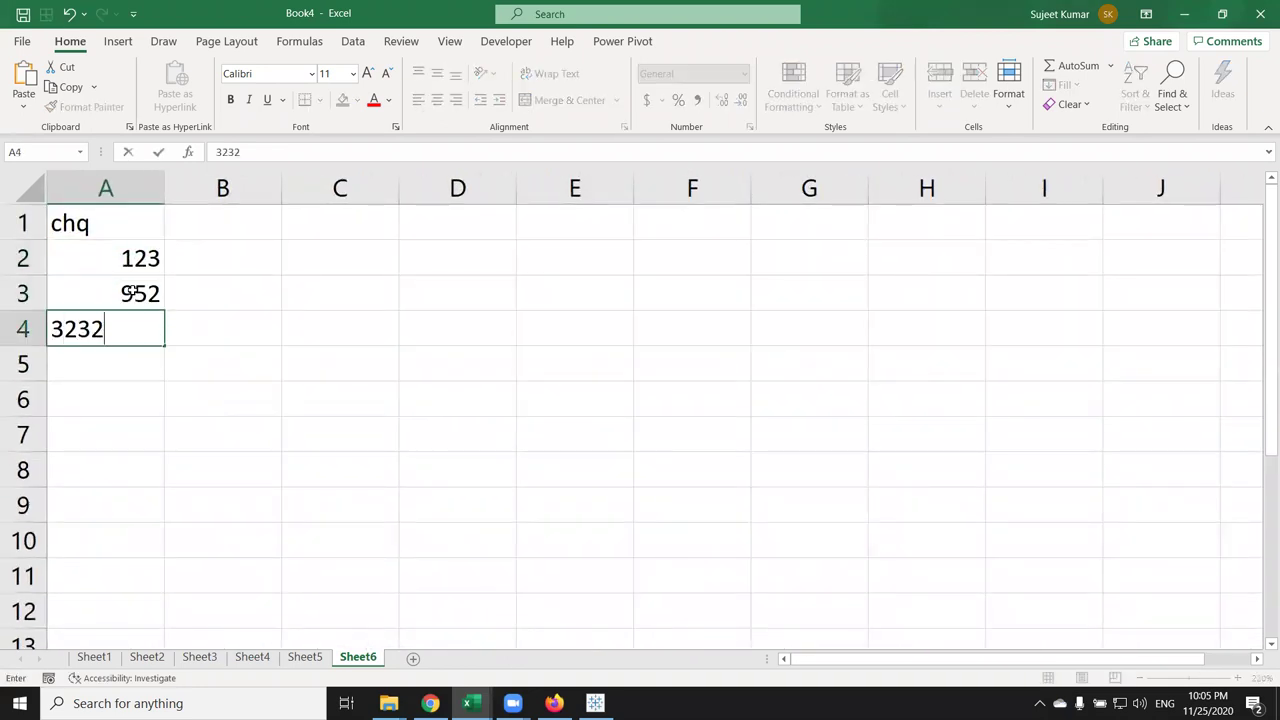
key(Return)
text(15236)
key(Return)
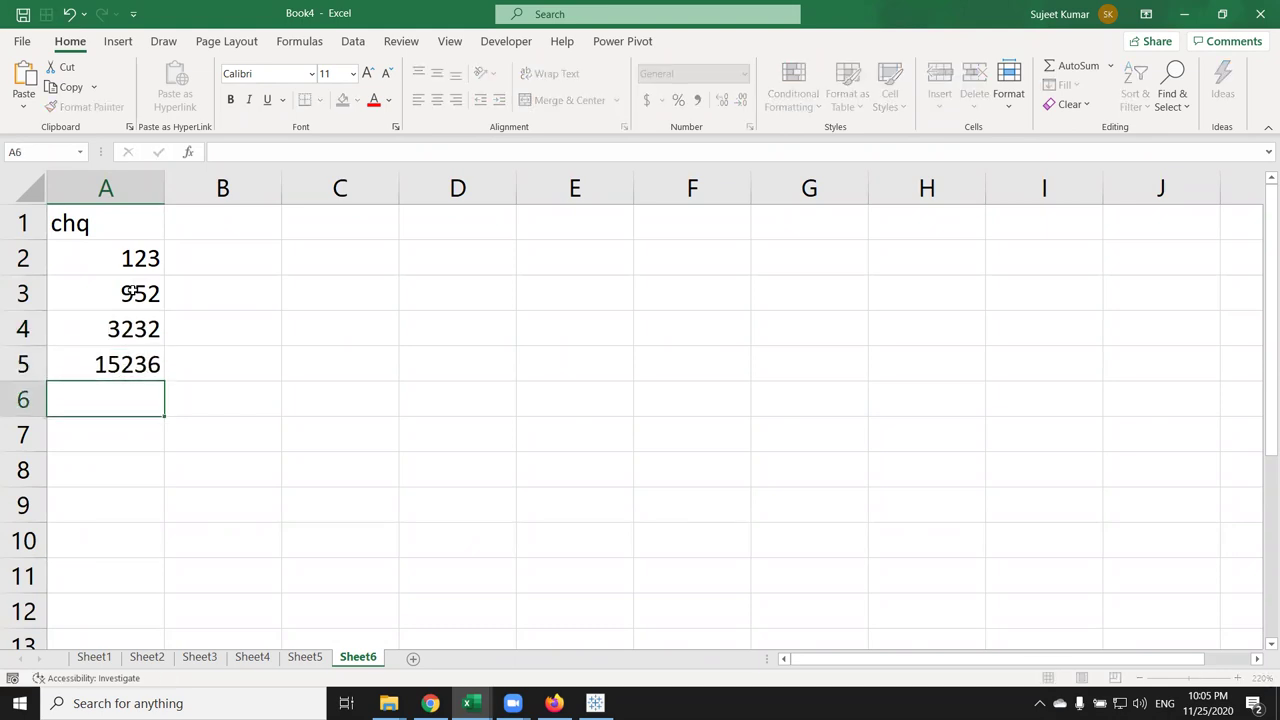
text(1253)
key(Return)
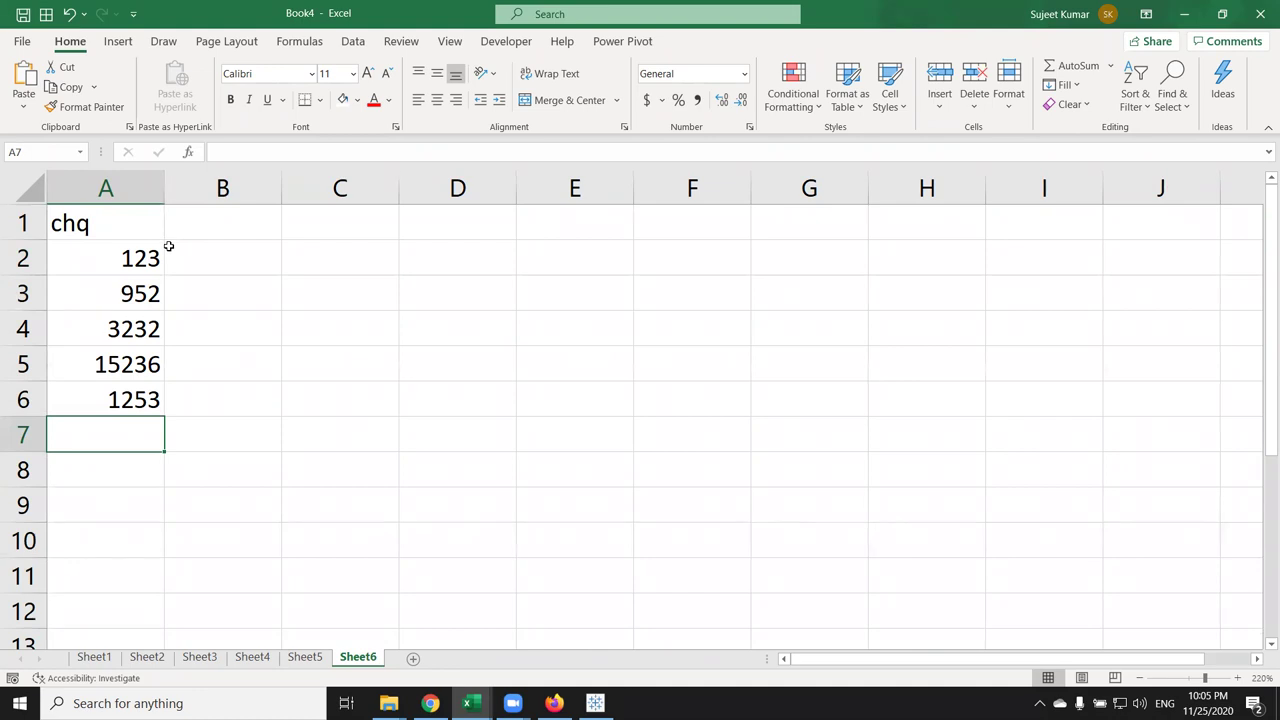
Apply custom format 000000 to A2:A6 so values show as 000123, 003232, 015236
drag(128, 257, 123, 392)
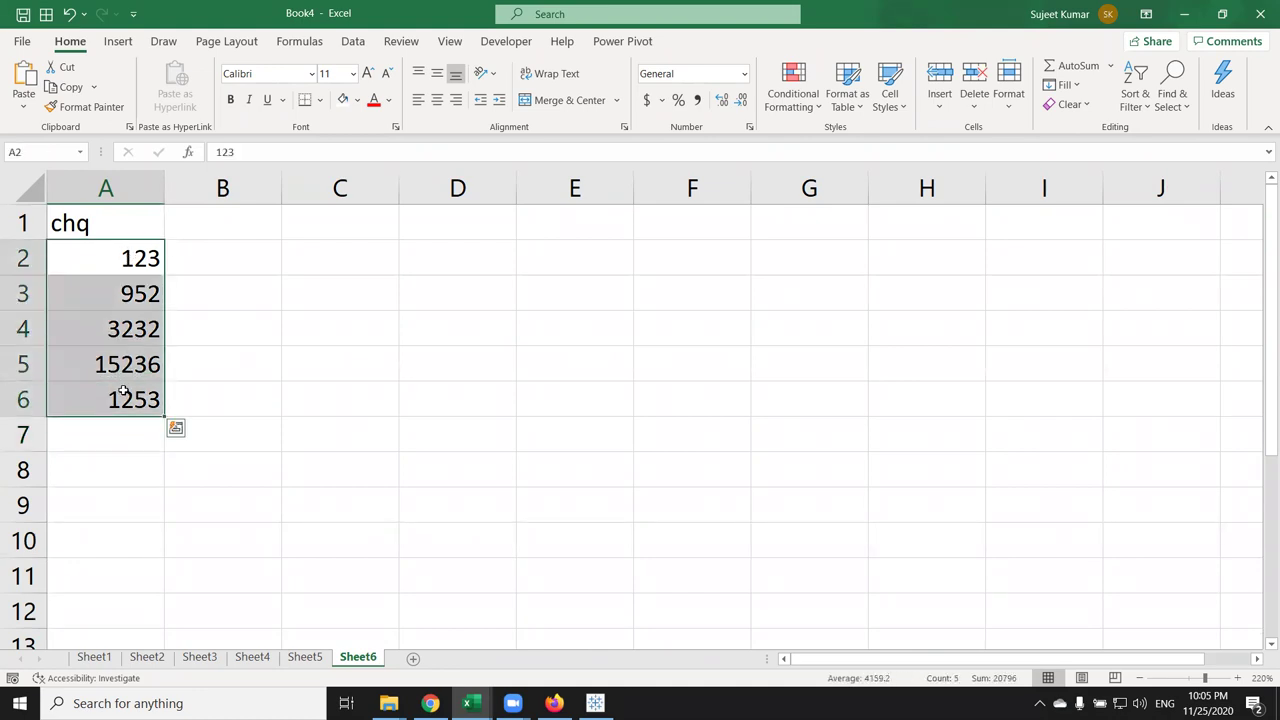
click(749, 131)
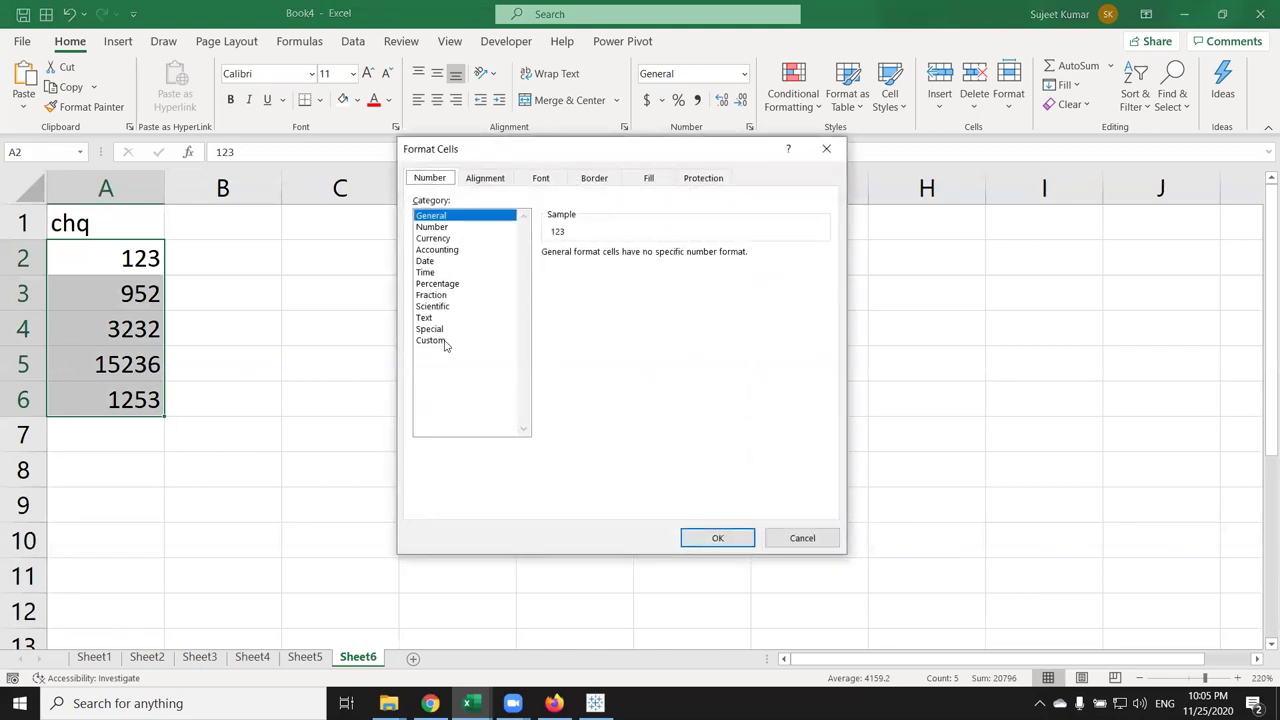
click(446, 344)
double_click(578, 268)
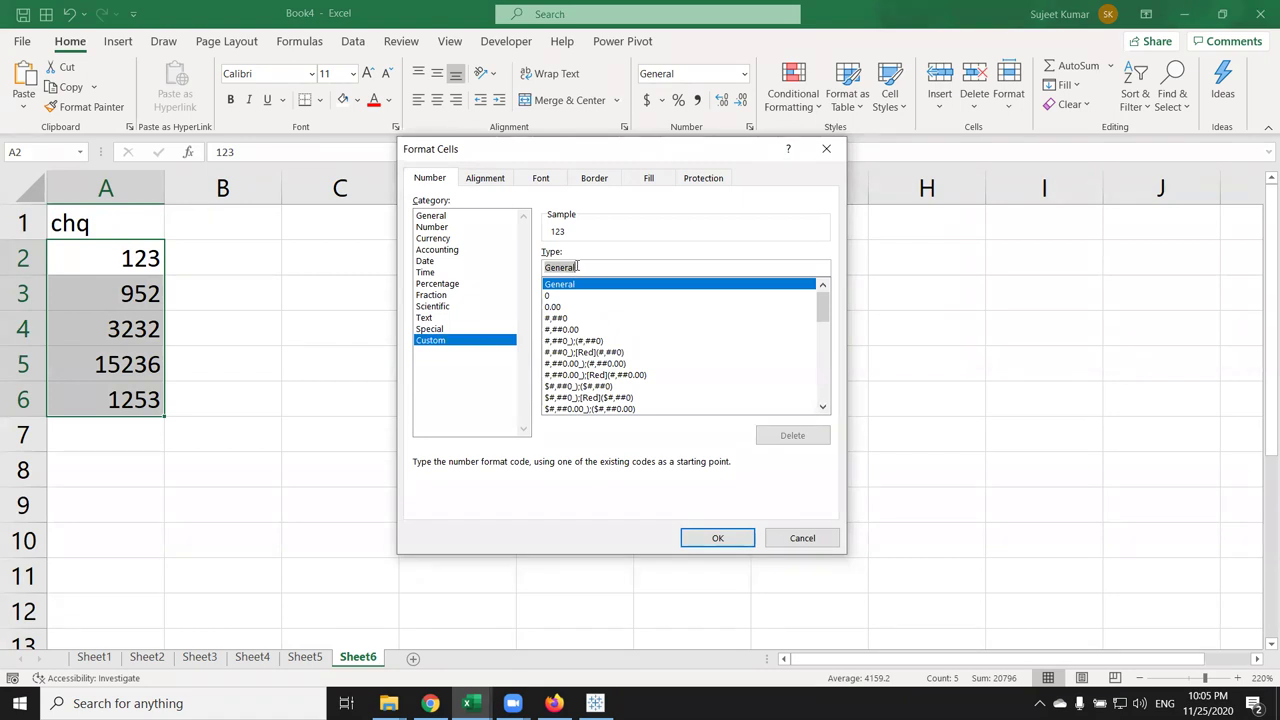
text(0000)
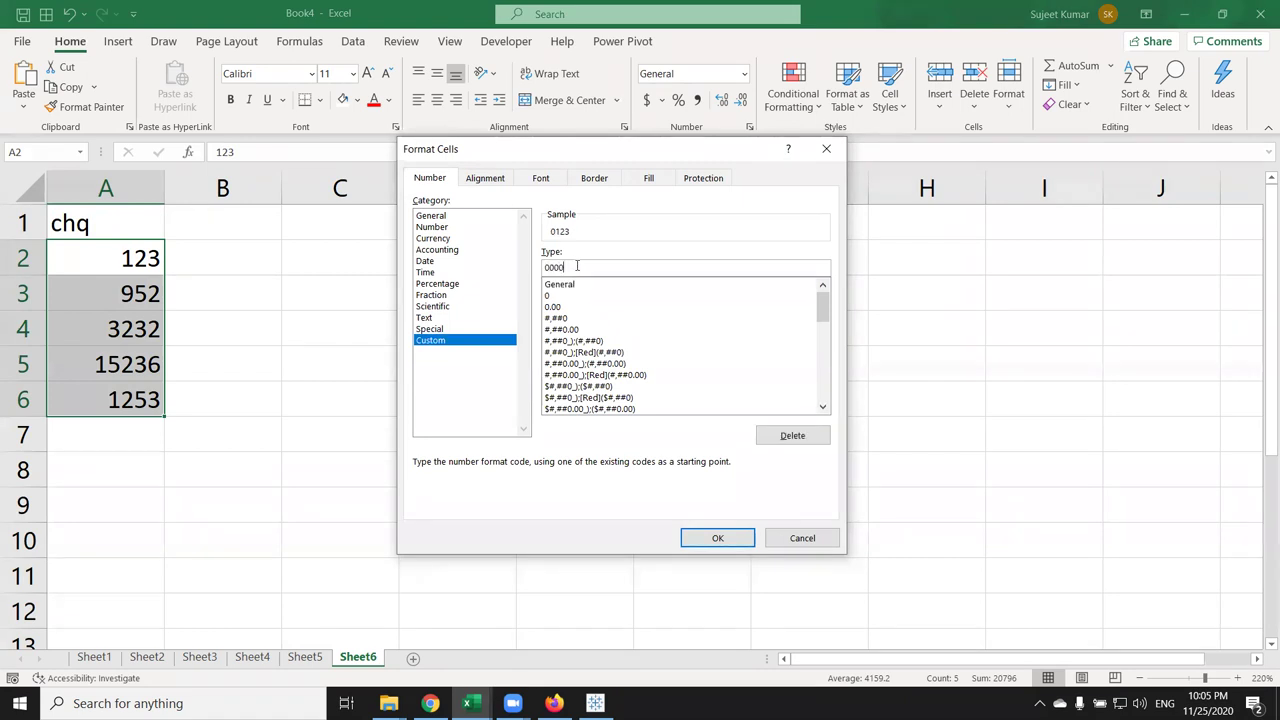
text(00)
click(717, 538)
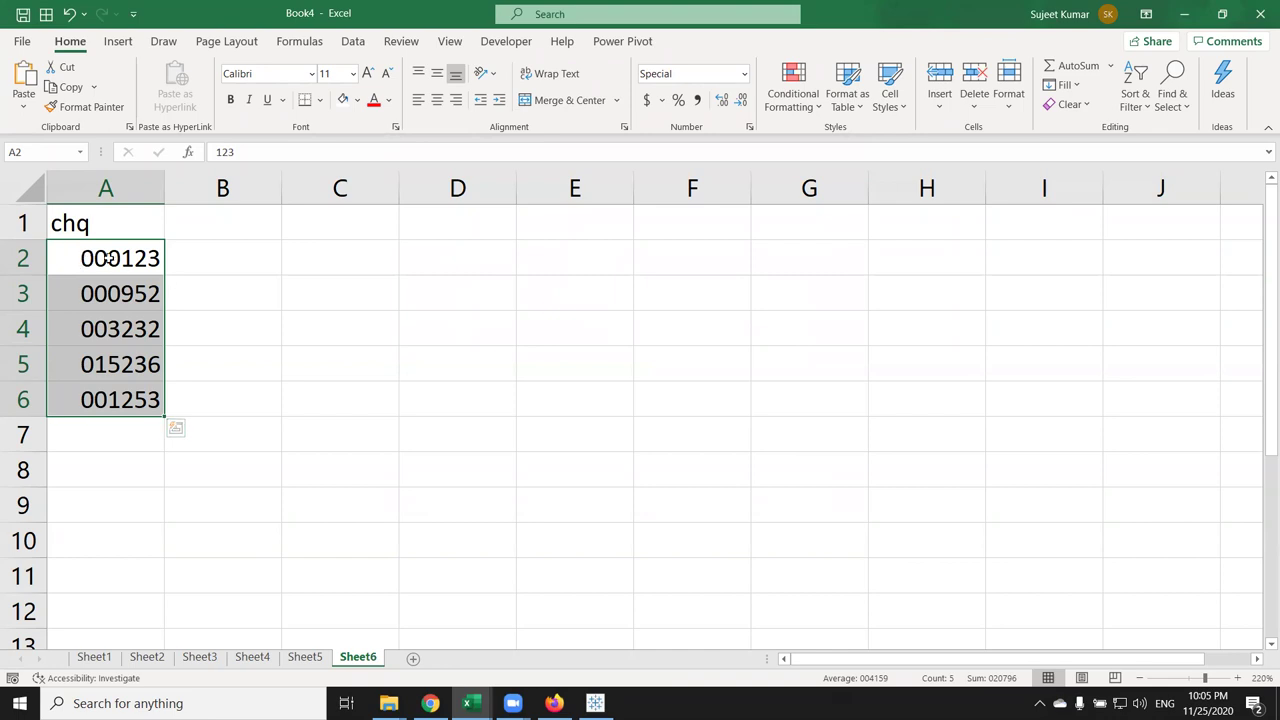
click(205, 280)
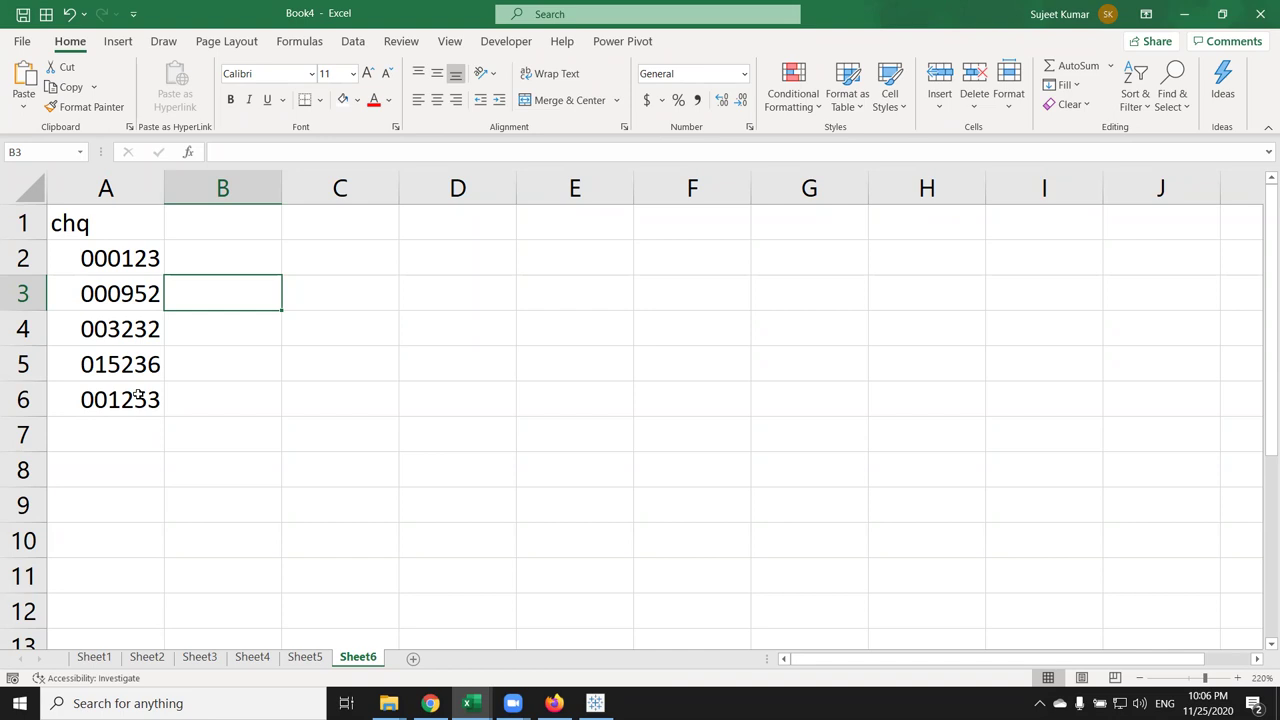
click(128, 263)
click(134, 292)
click(138, 332)
click(138, 362)
click(137, 400)
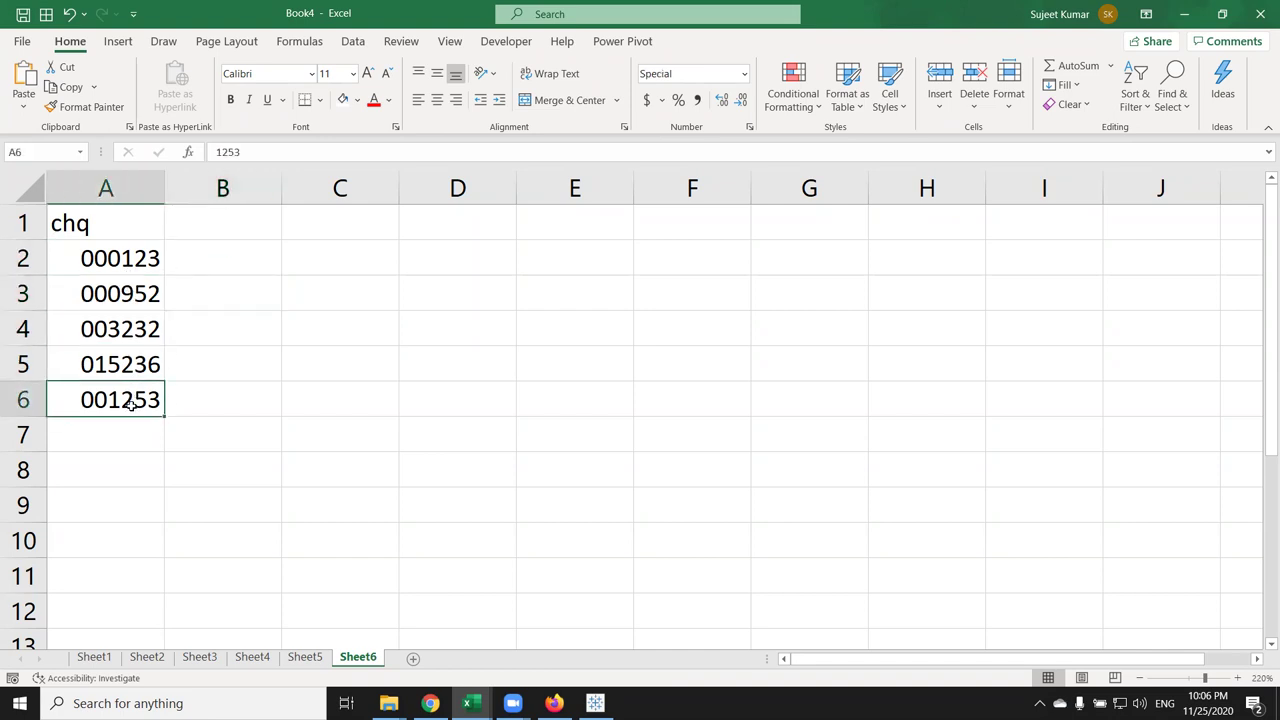
click(137, 376)
click(145, 333)
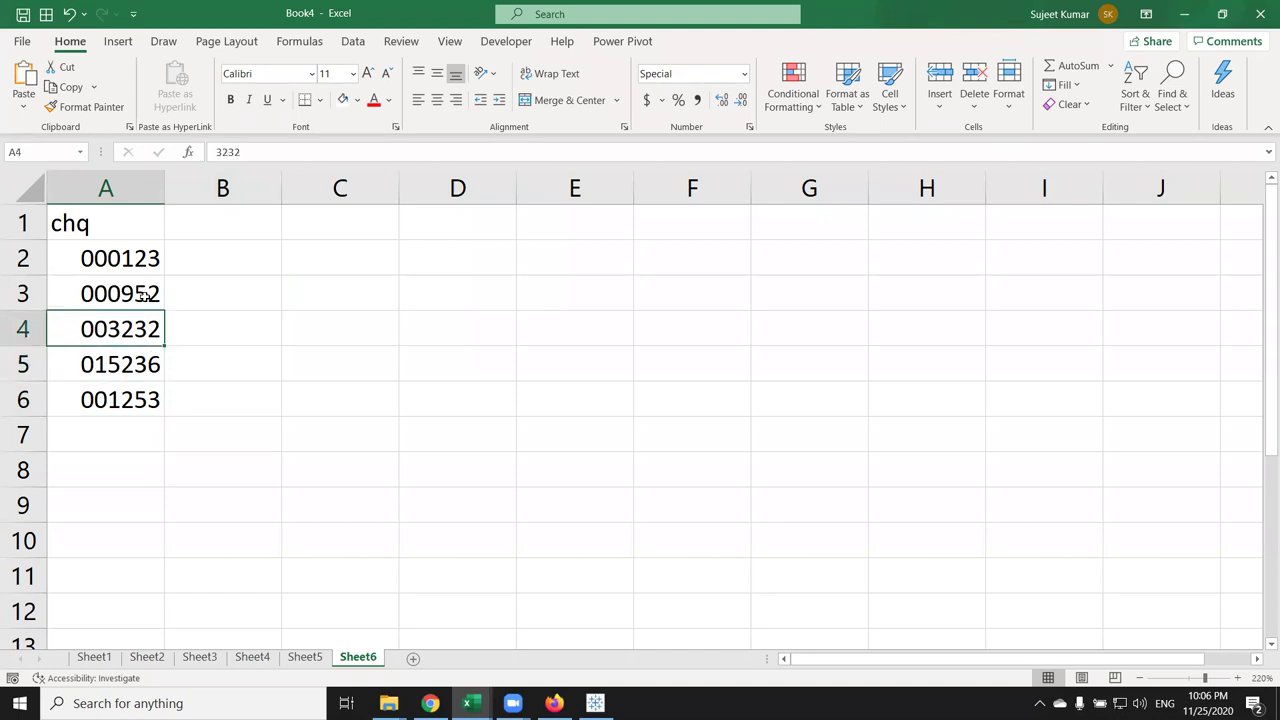
click(145, 296)
click(145, 262)
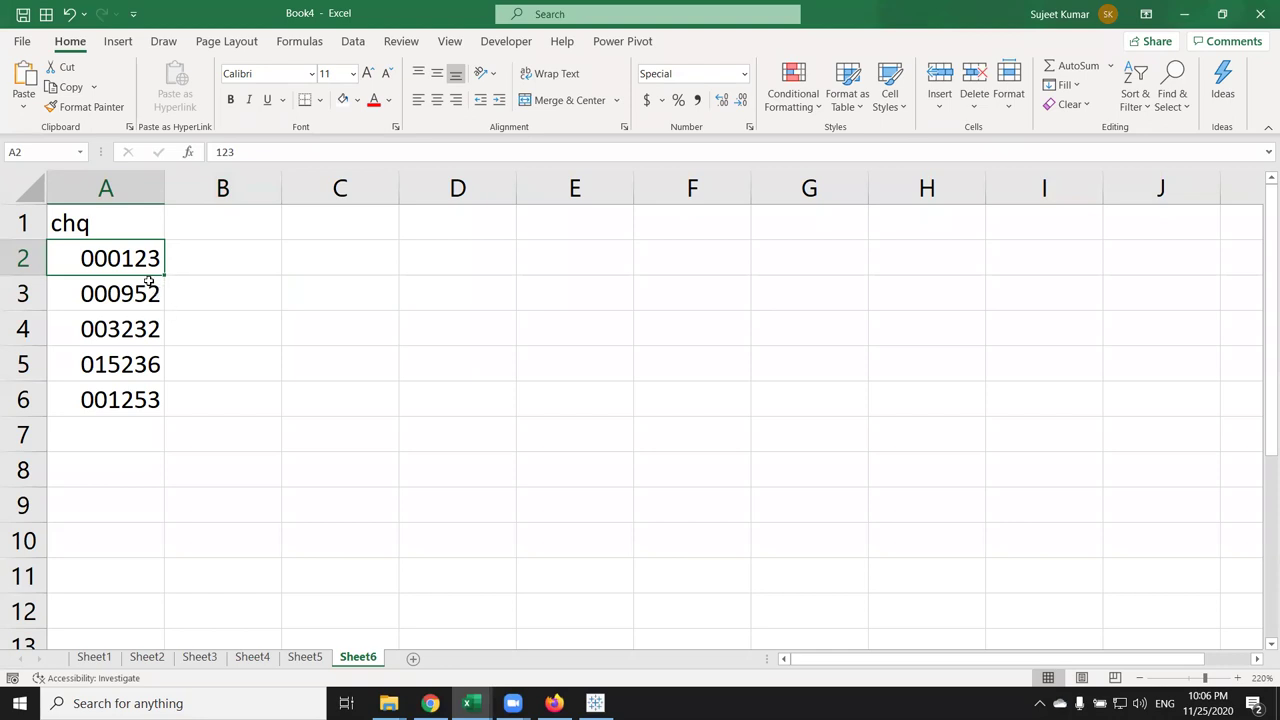
click(438, 266)
double_click(141, 262)
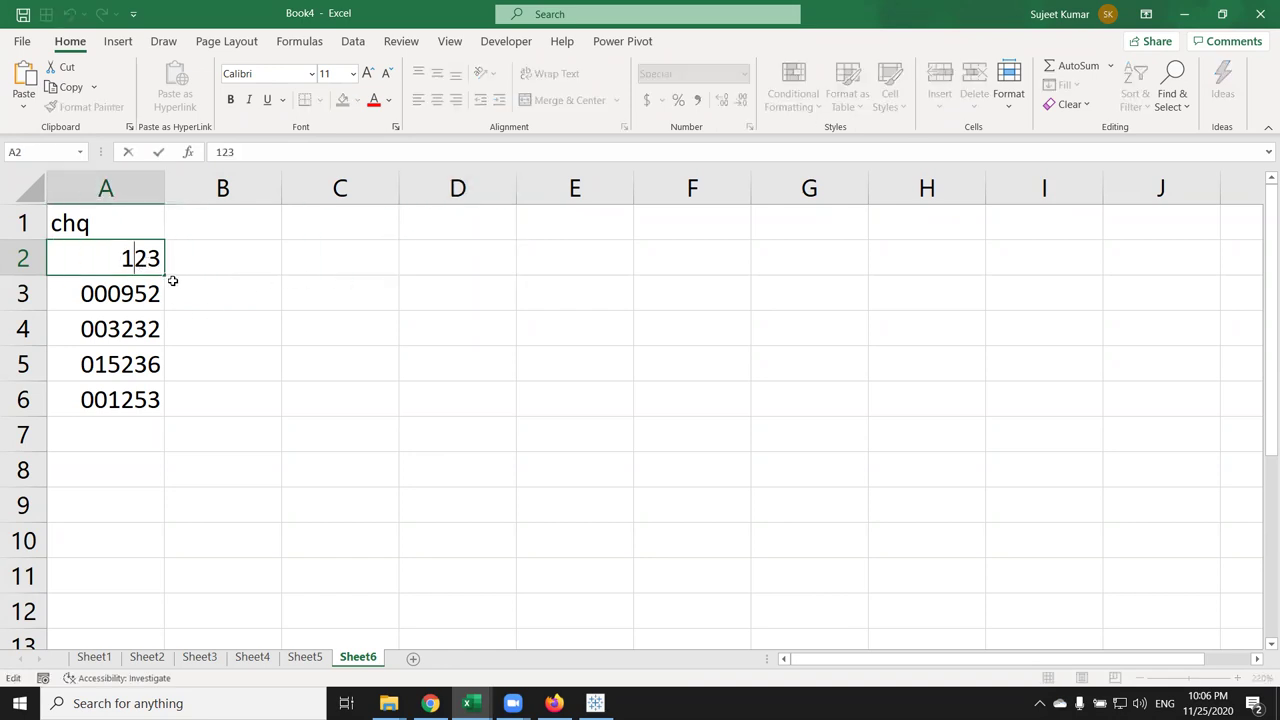
key(Escape)
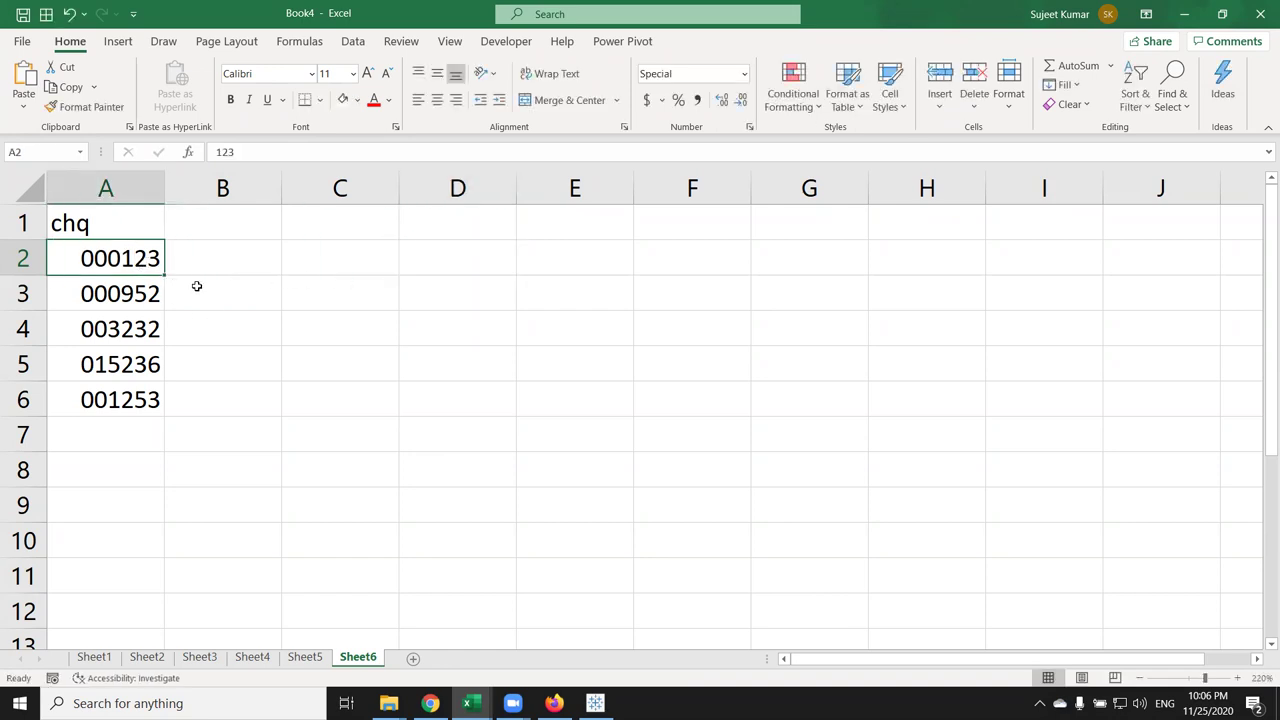
click(420, 262)
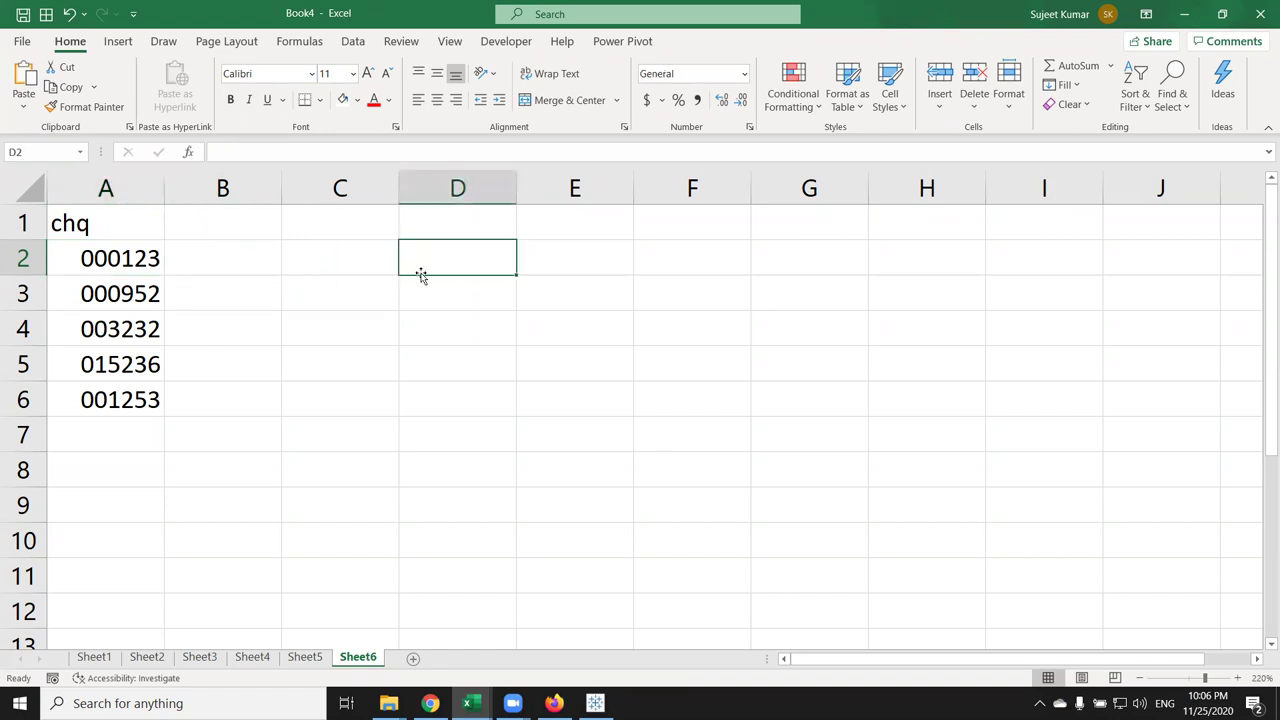
Store '000123 as text in D2
text('000)
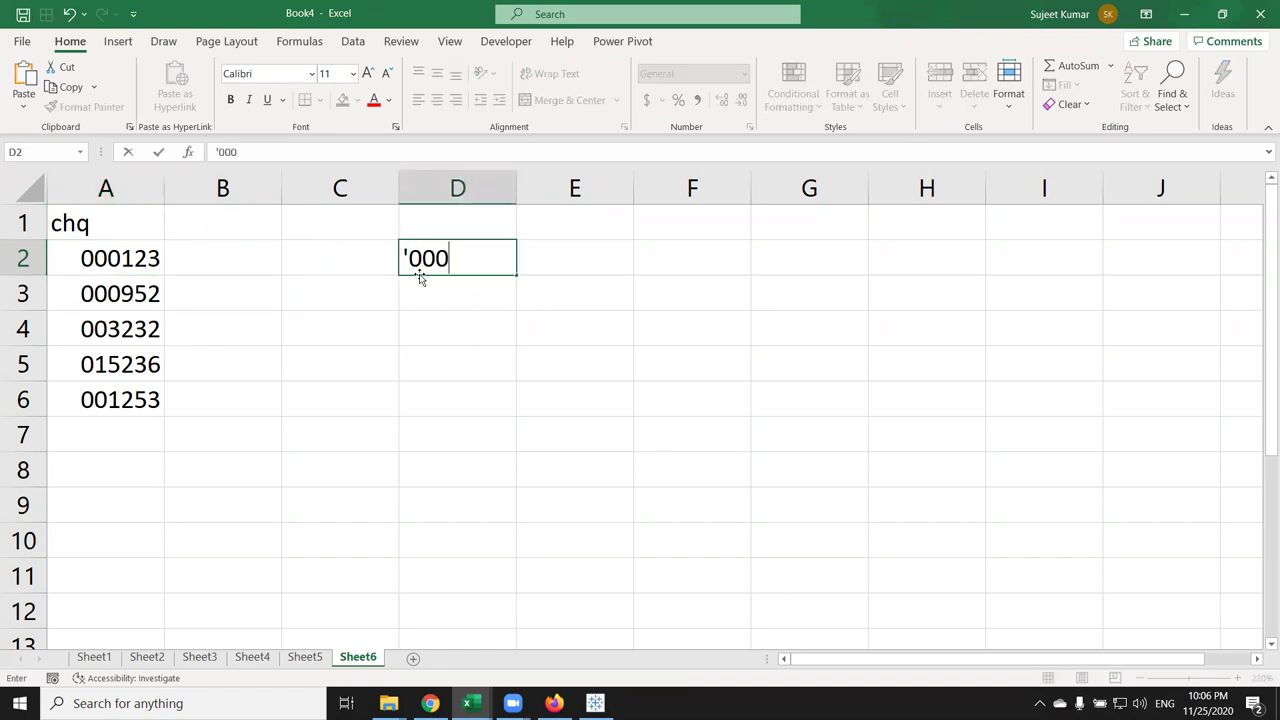
text(123)
key(Return)
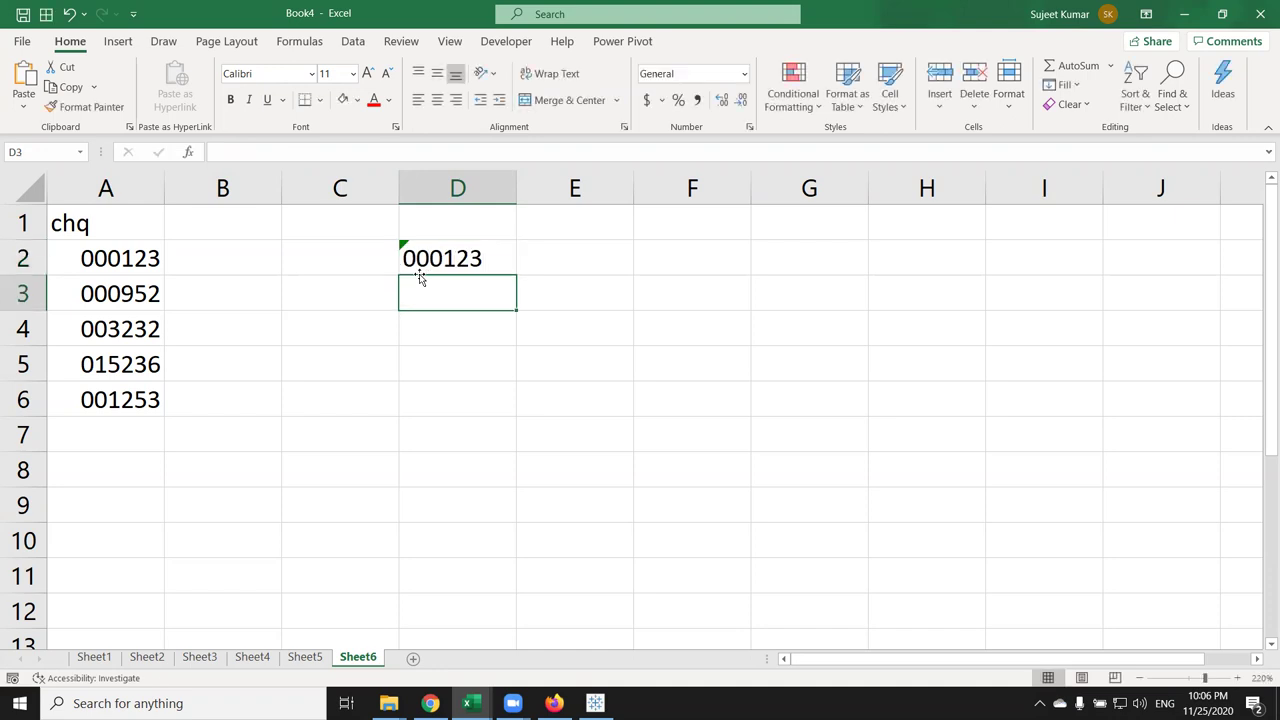
click(419, 259)
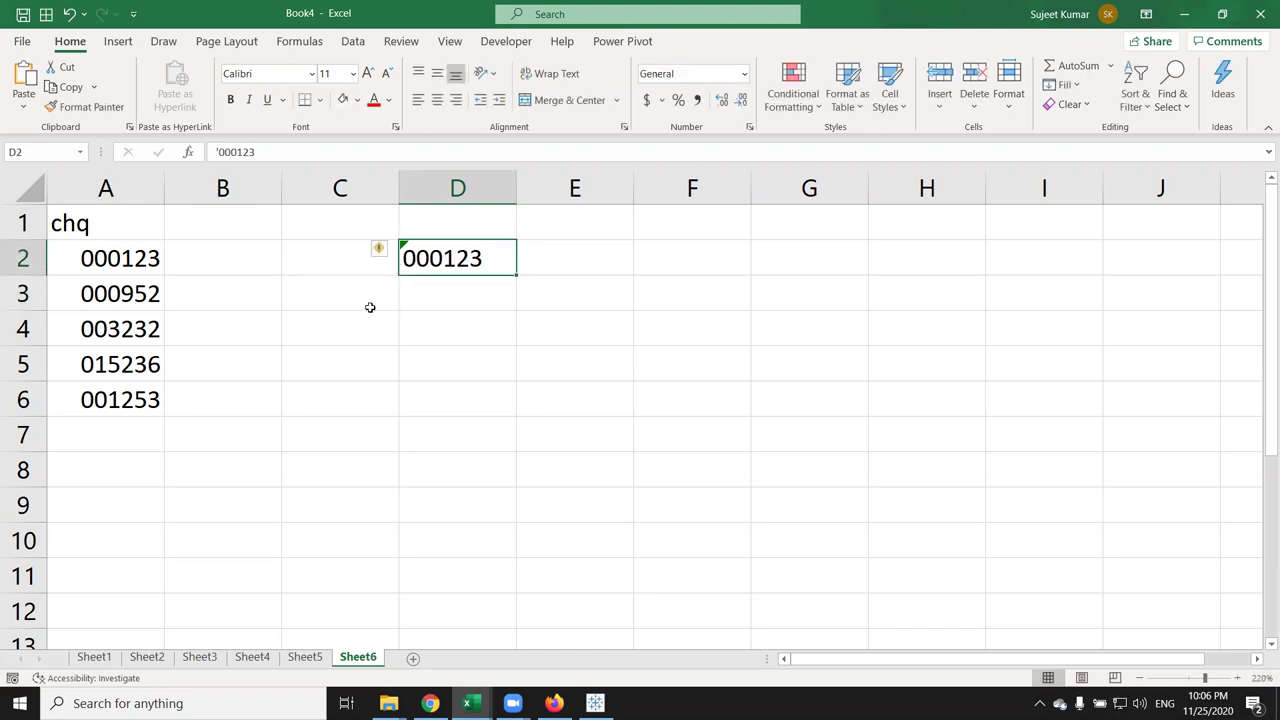
click(316, 290)
text(=)
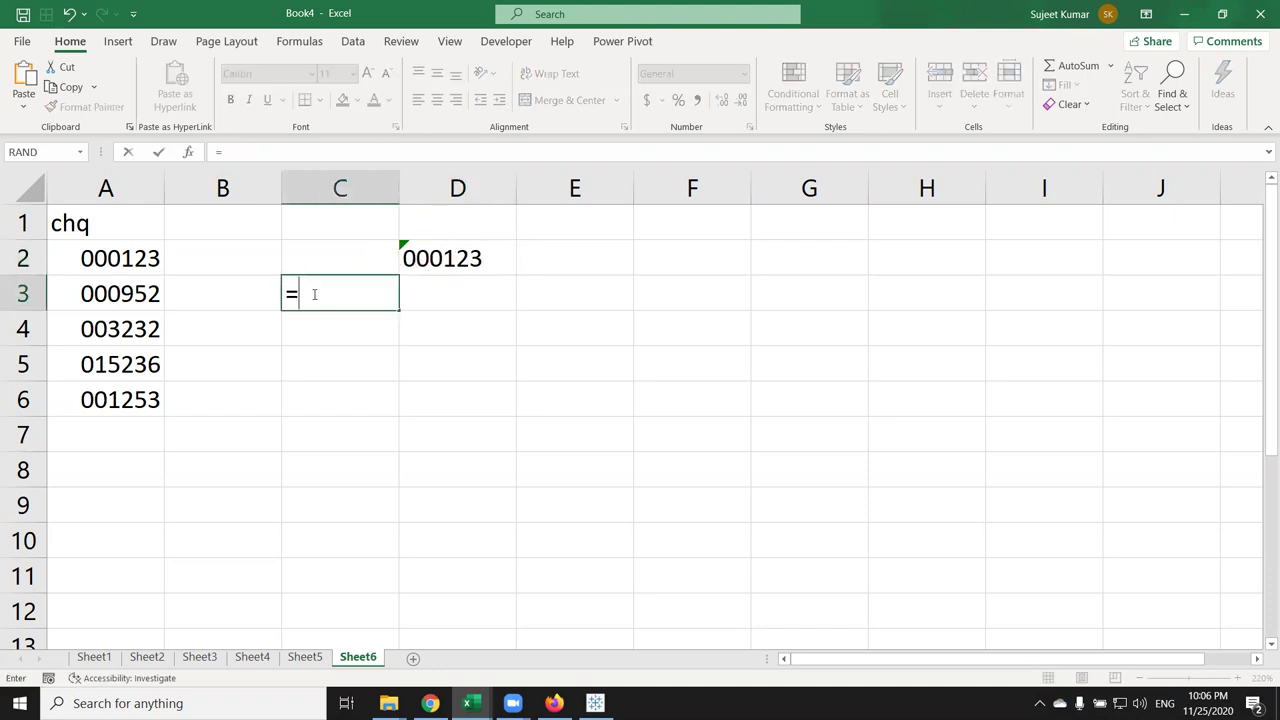
text(te)
key(Tab)
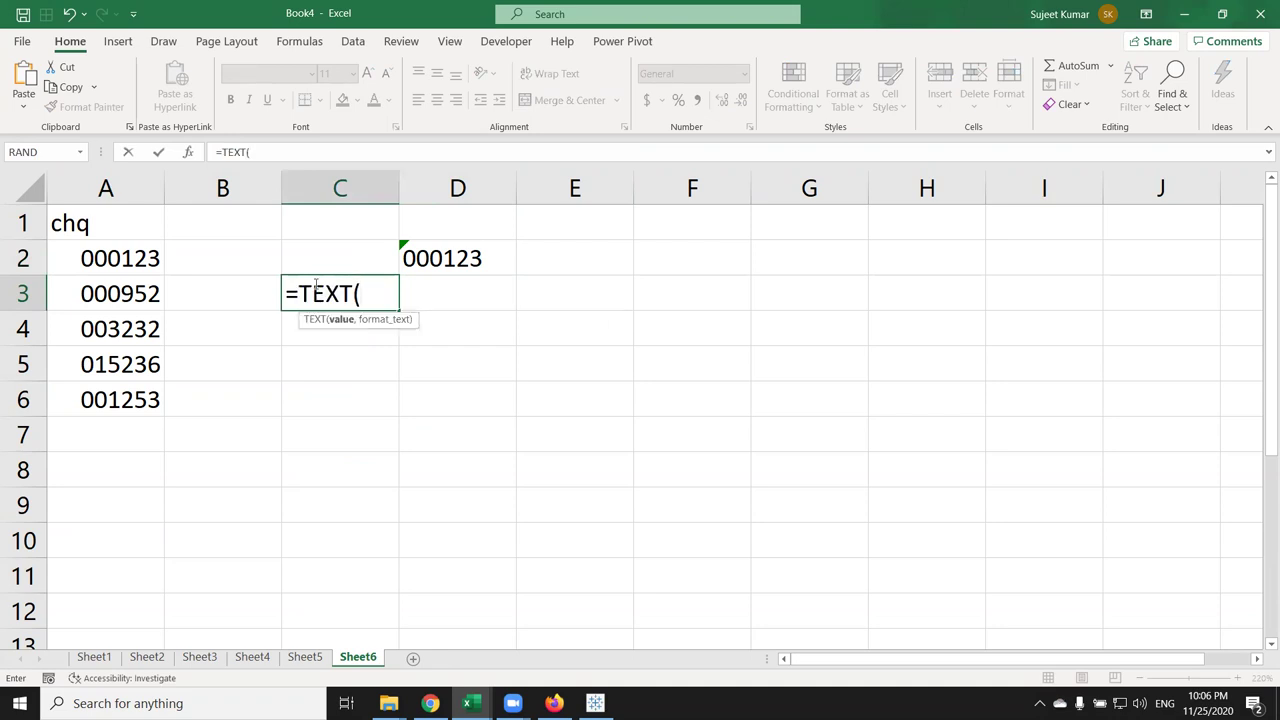
key(Escape)
Enter the comparison formula =A2=D2 in B3, which returns FALSE
click(209, 295)
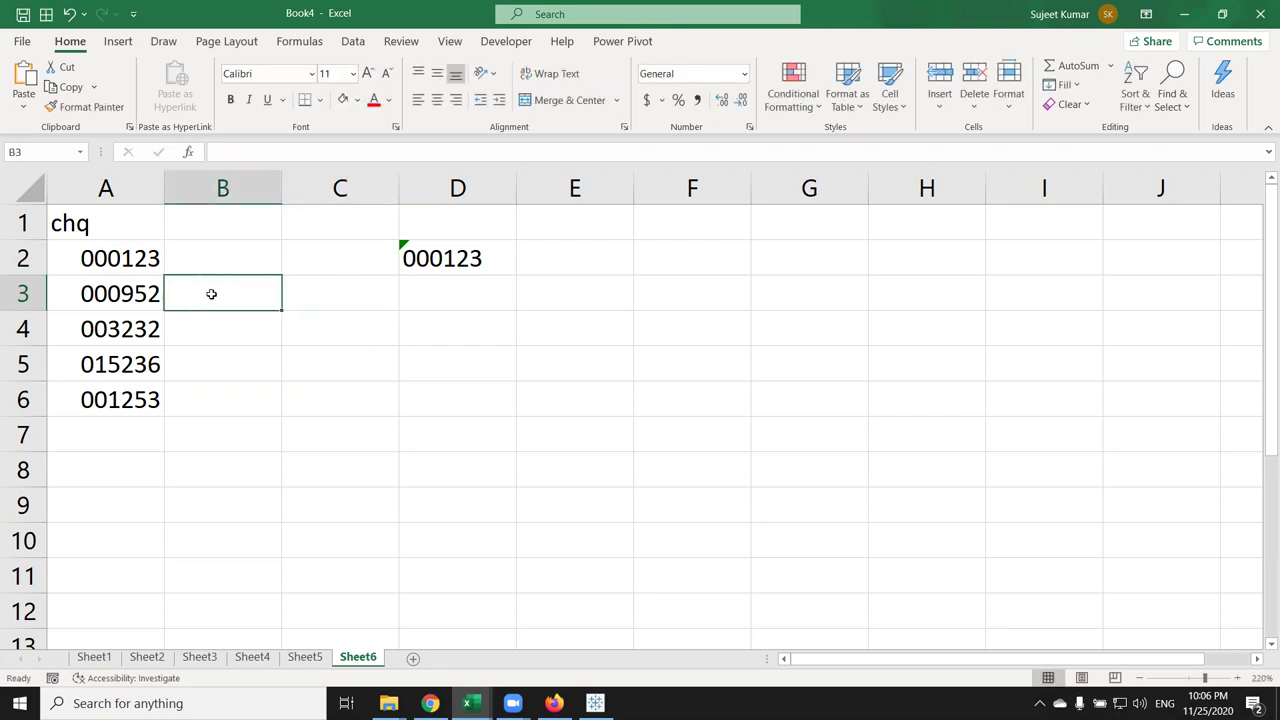
text(=)
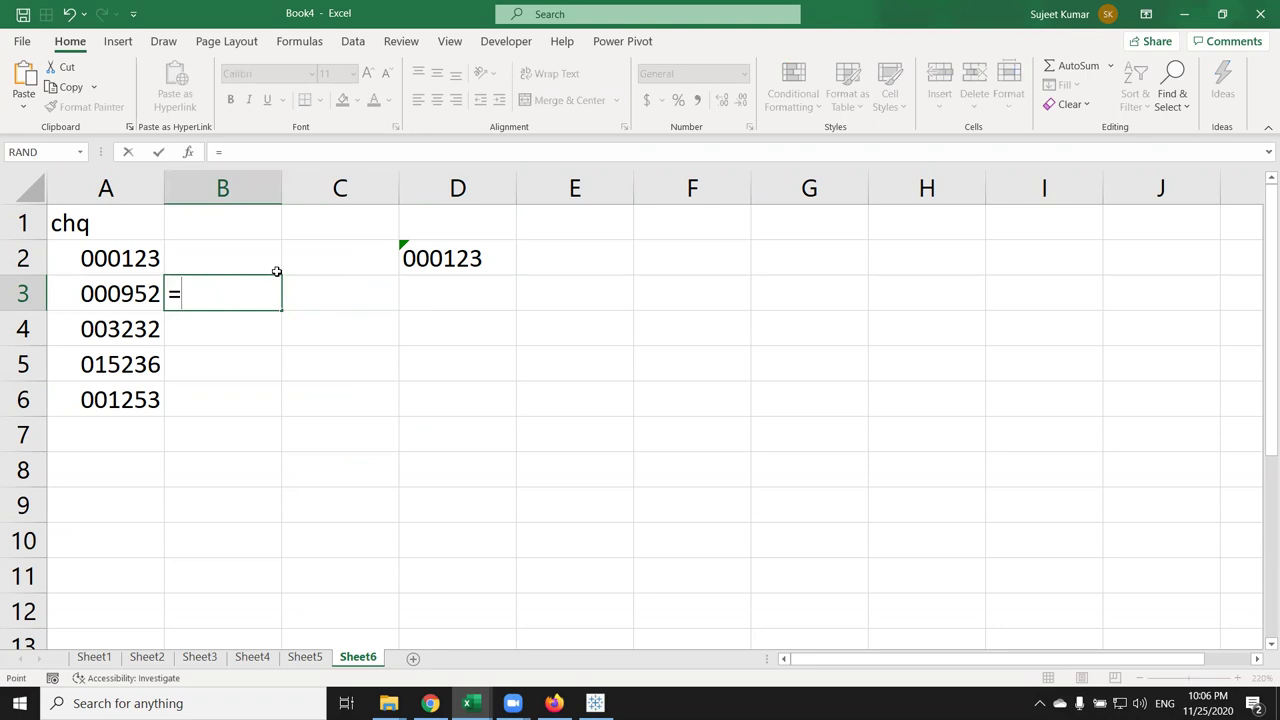
key(Up)
key(Left)
text(=)
key(Right)
key(Right)
key(Up)
key(Return)
Ignore the number-stored-as-text error flag on D2
click(408, 237)
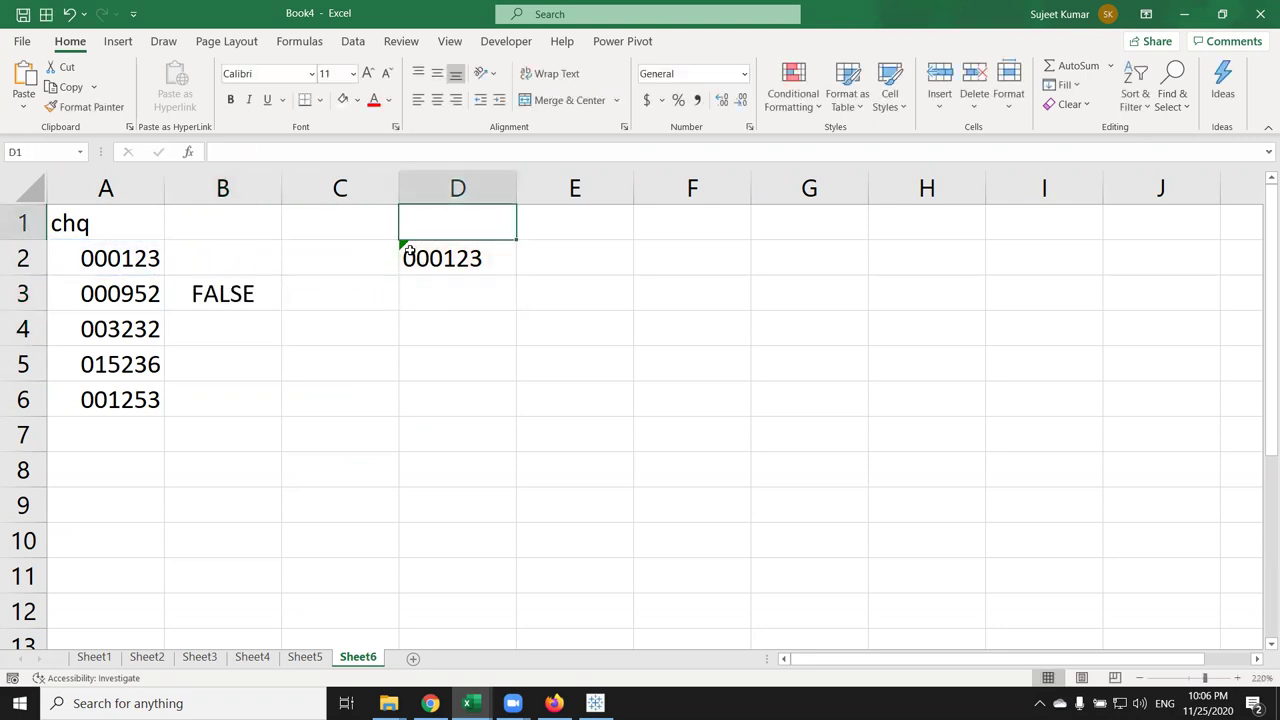
click(409, 253)
click(383, 249)
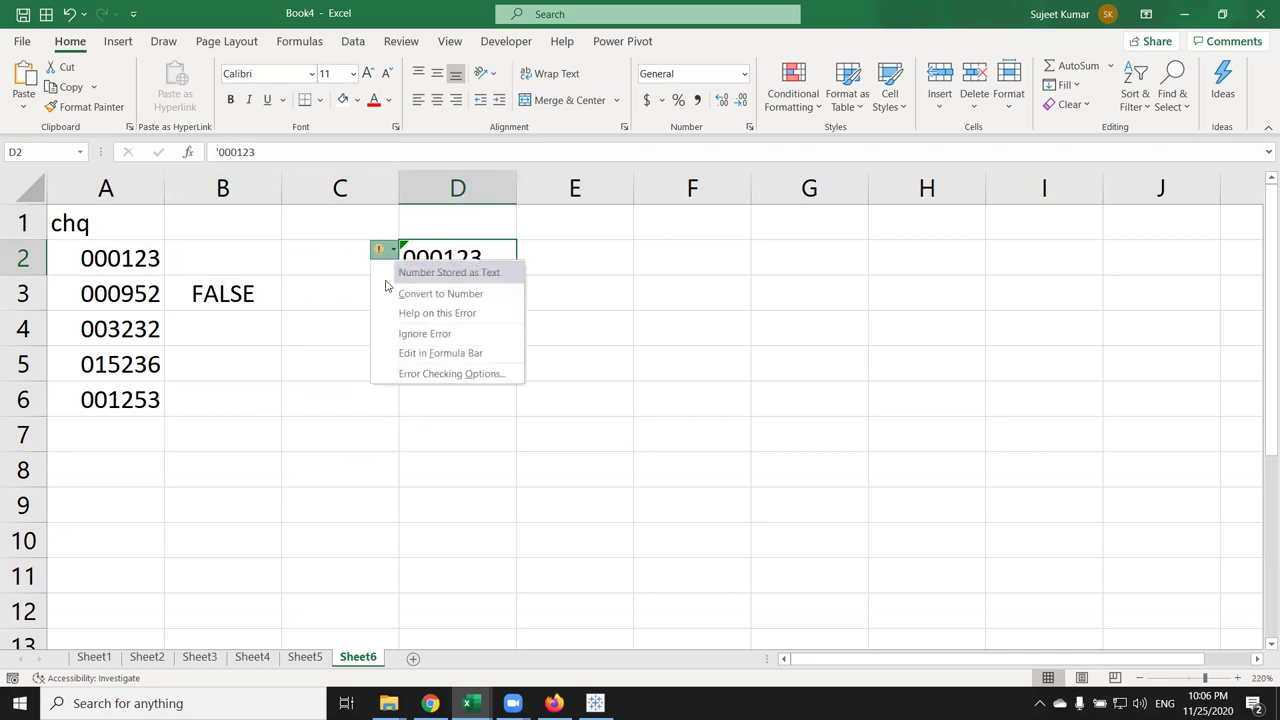
click(409, 340)
click(337, 352)
click(213, 250)
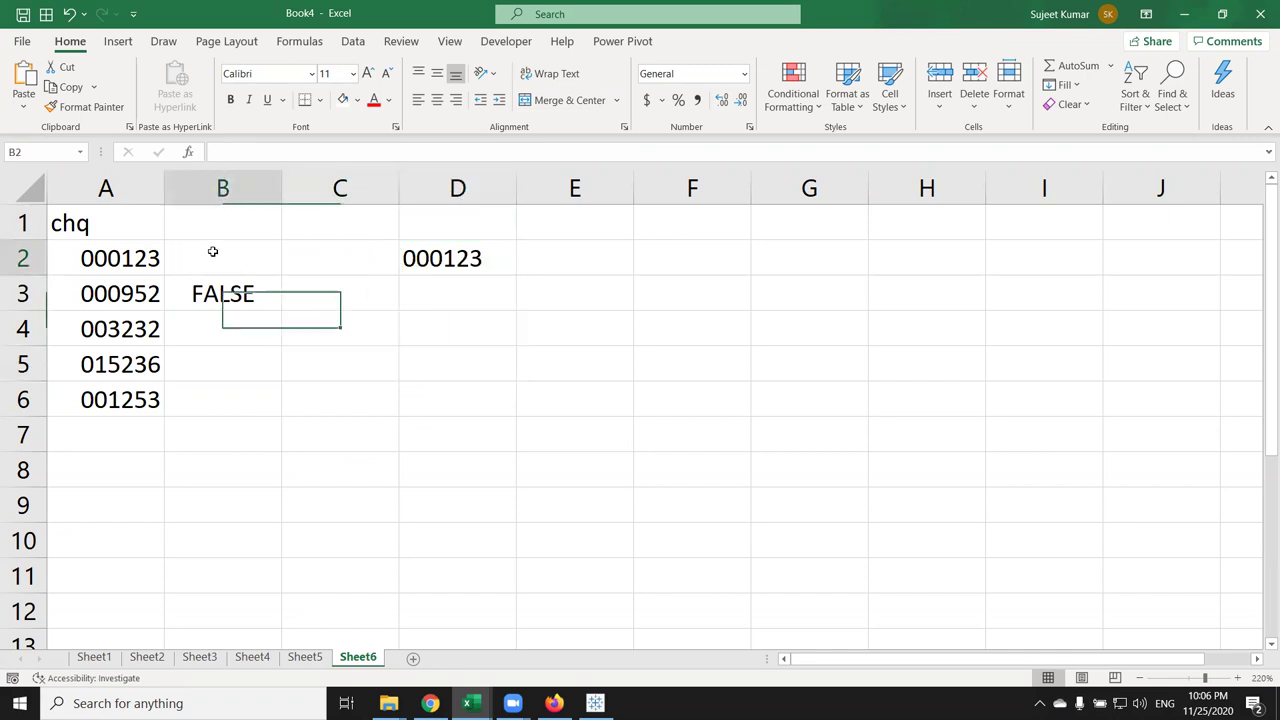
Enter =TEXT(A2,"000000") in B2 so it returns the text 000123
text(=te)
key(Tab)
key(Left)
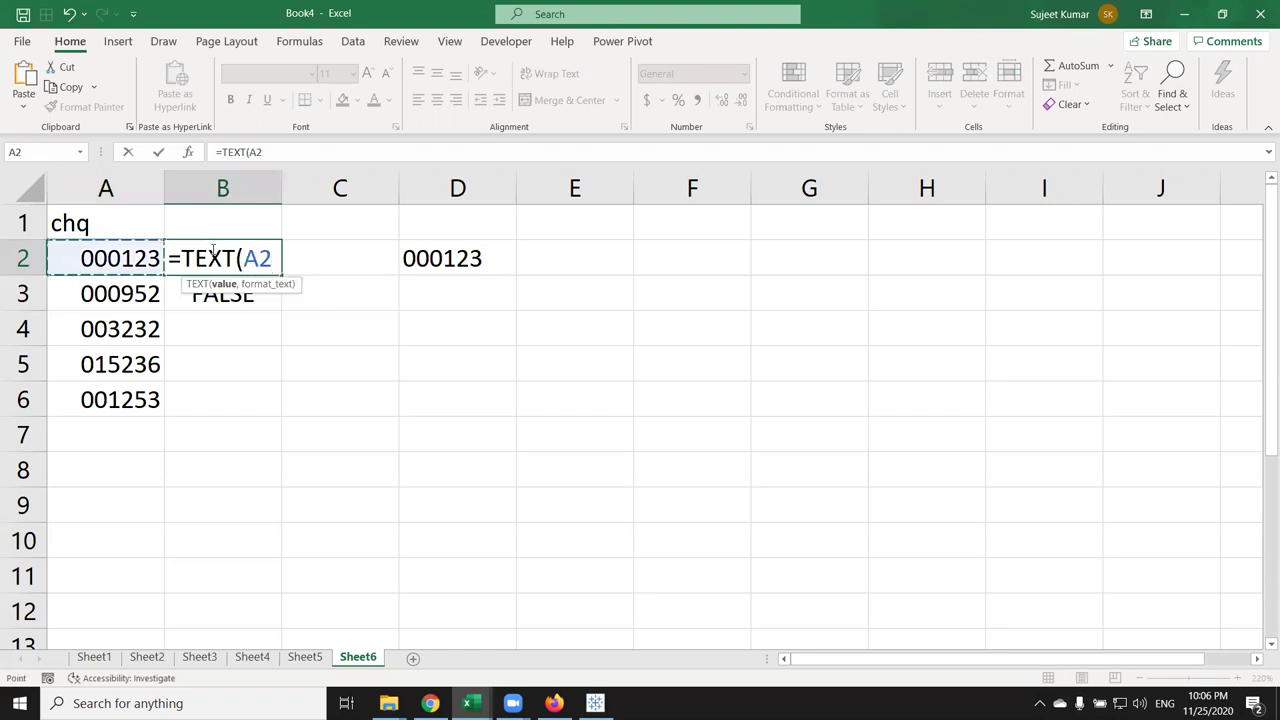
text(,")
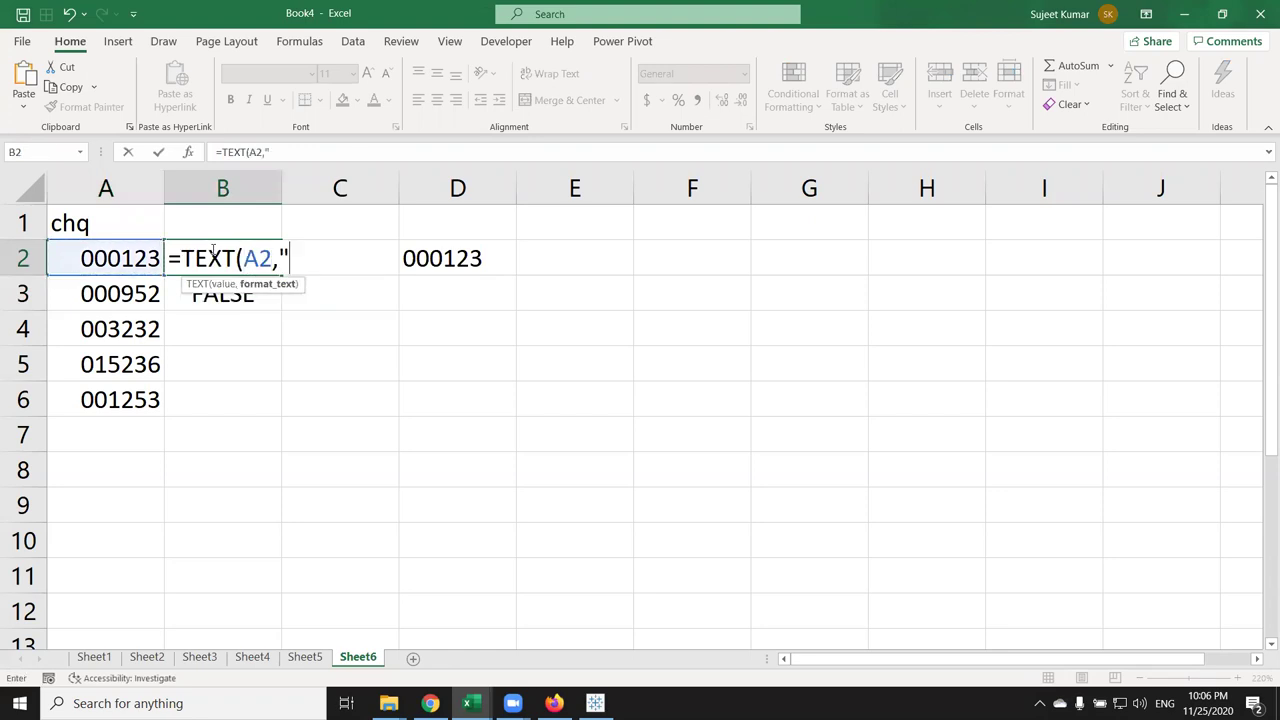
text(000000"))
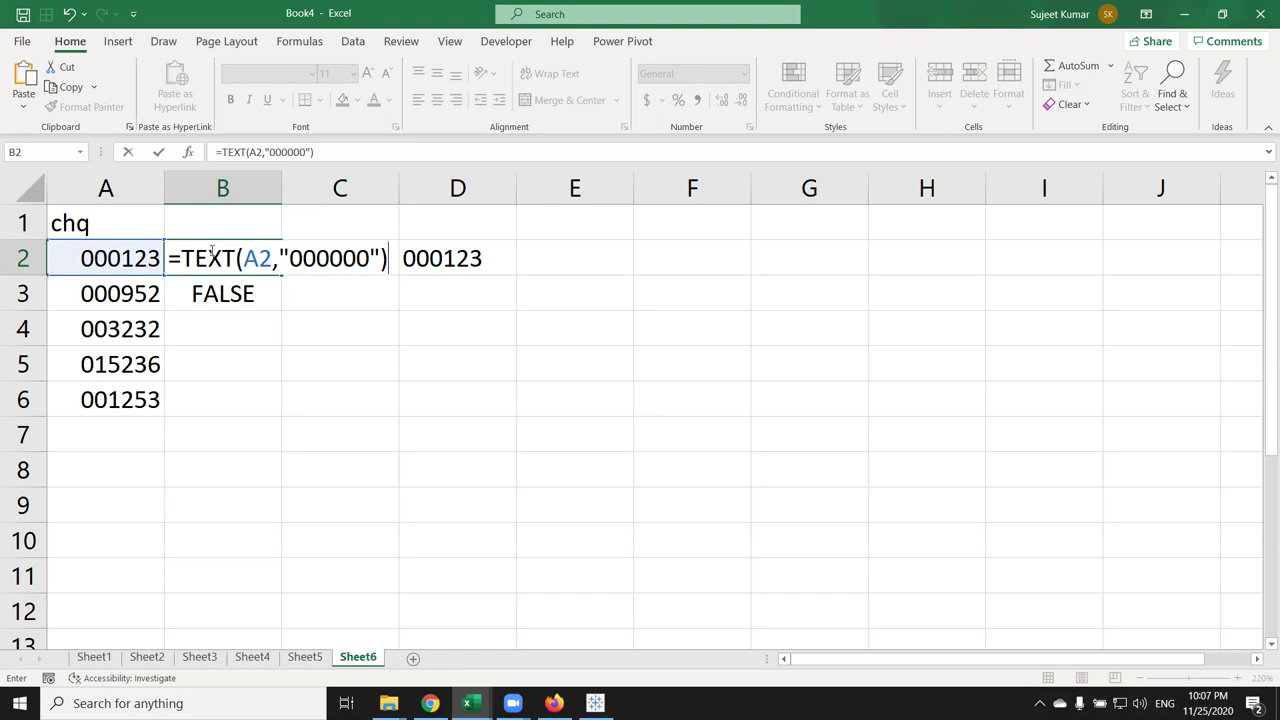
key(Return)
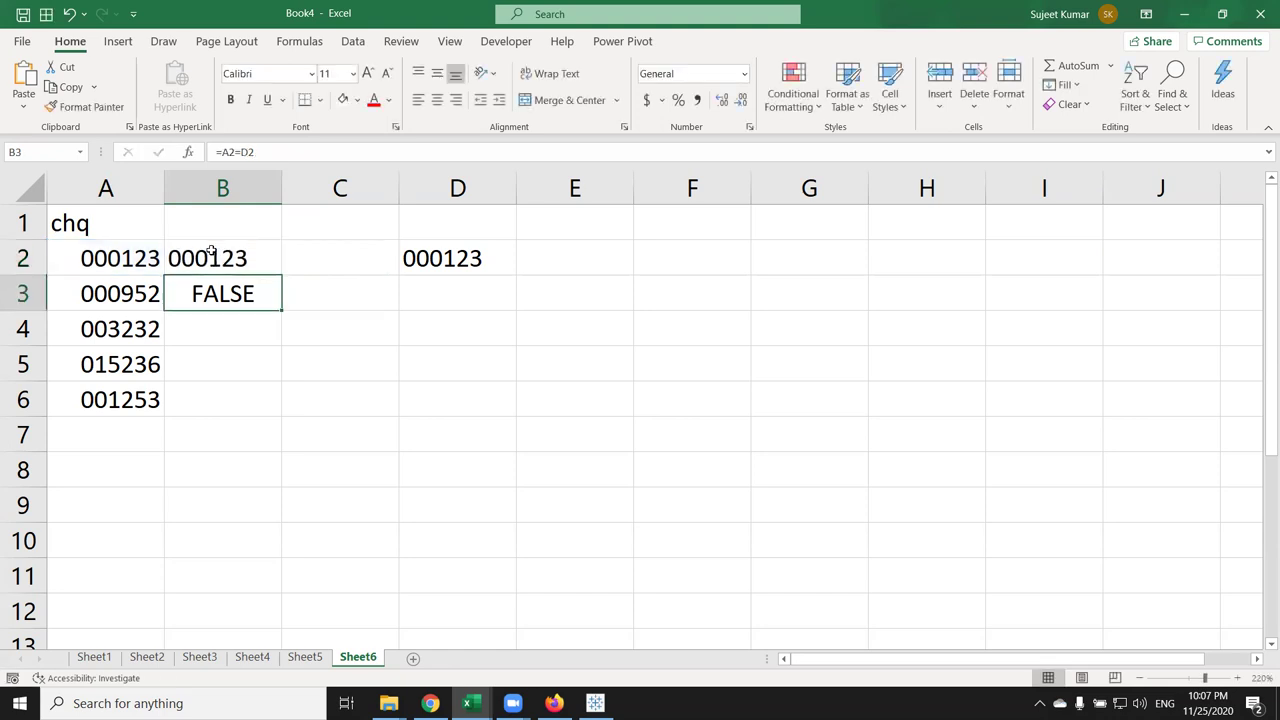
click(211, 253)
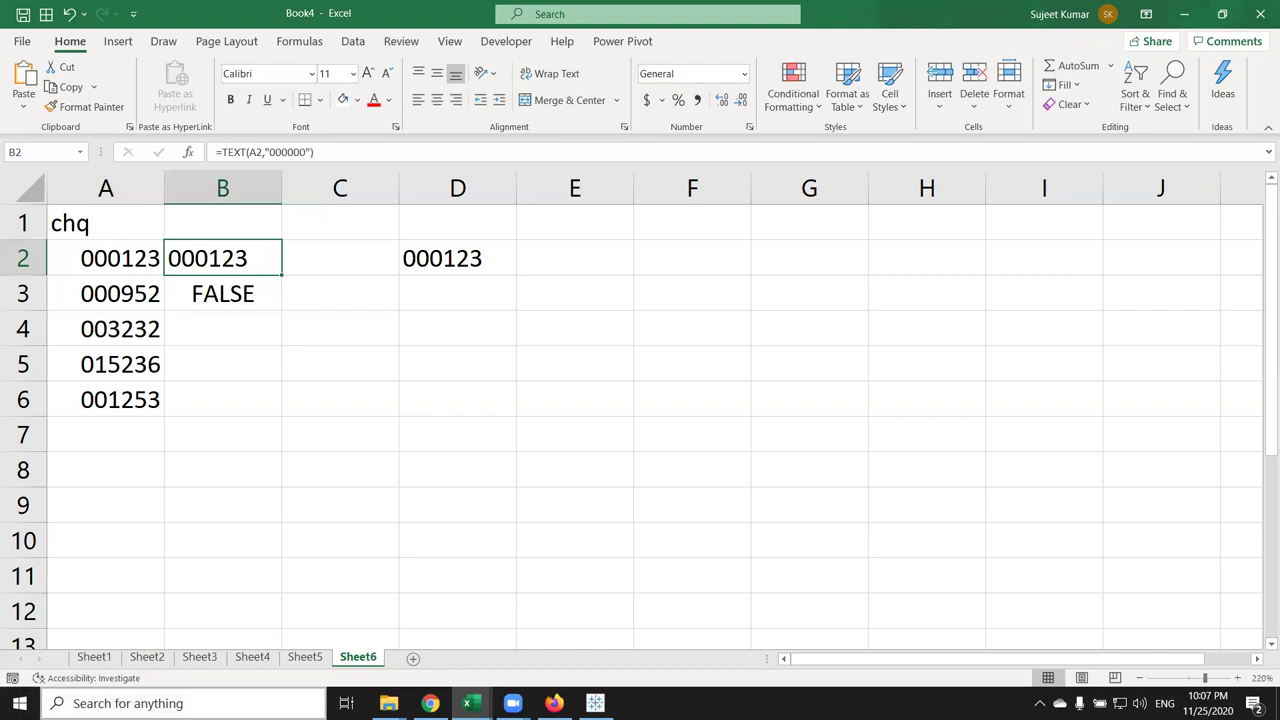
click(214, 290)
click(223, 257)
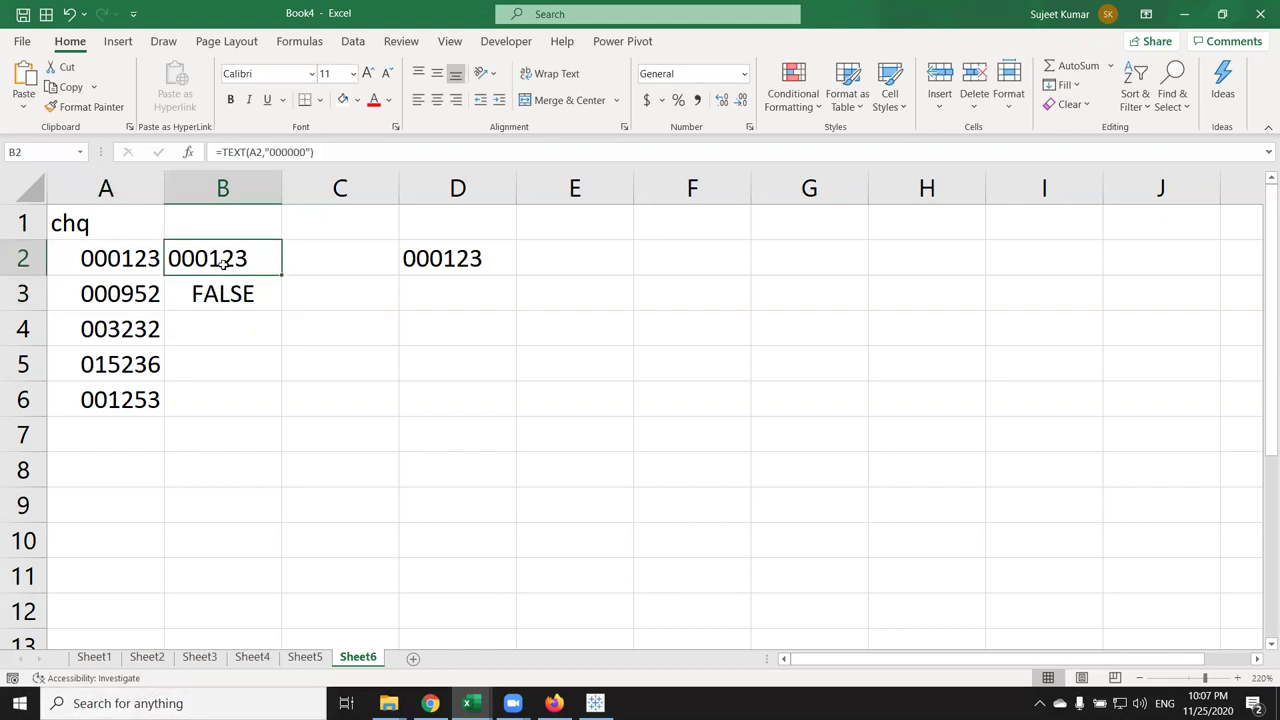
click(231, 322)
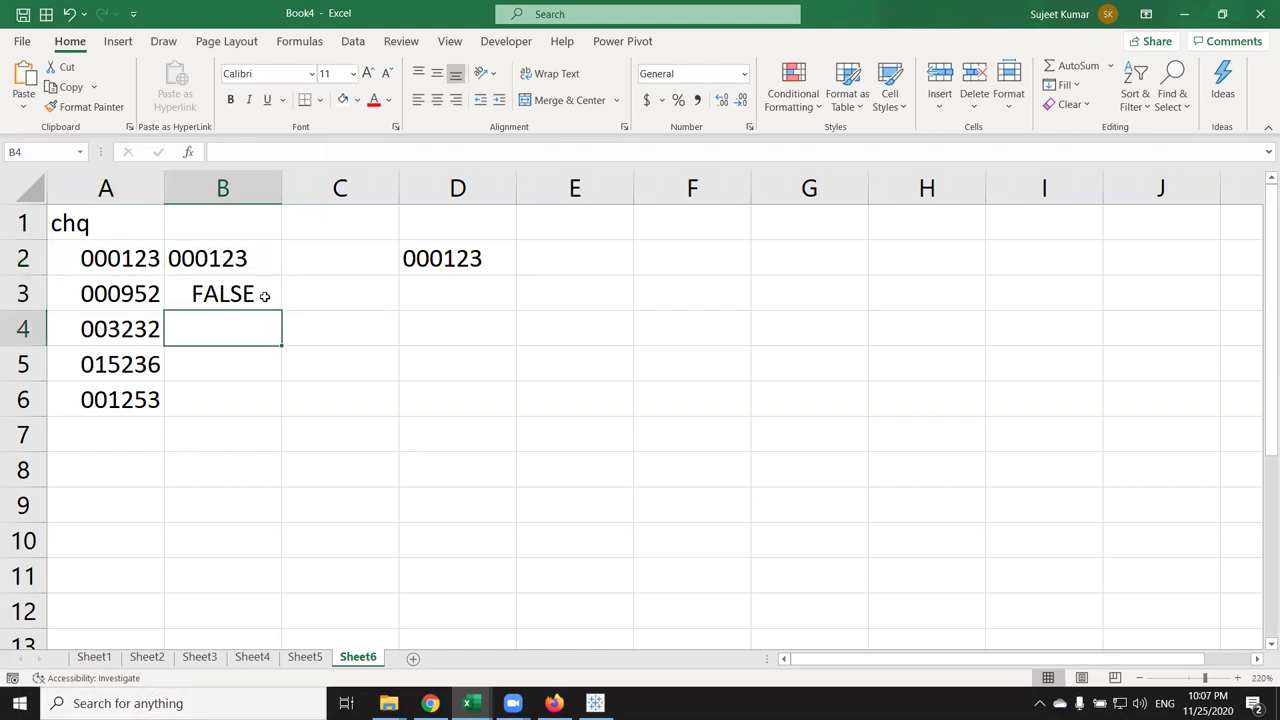
Clear C1:E3 and enter the heading Mobile in C1
drag(302, 236, 522, 290)
key(Delete)
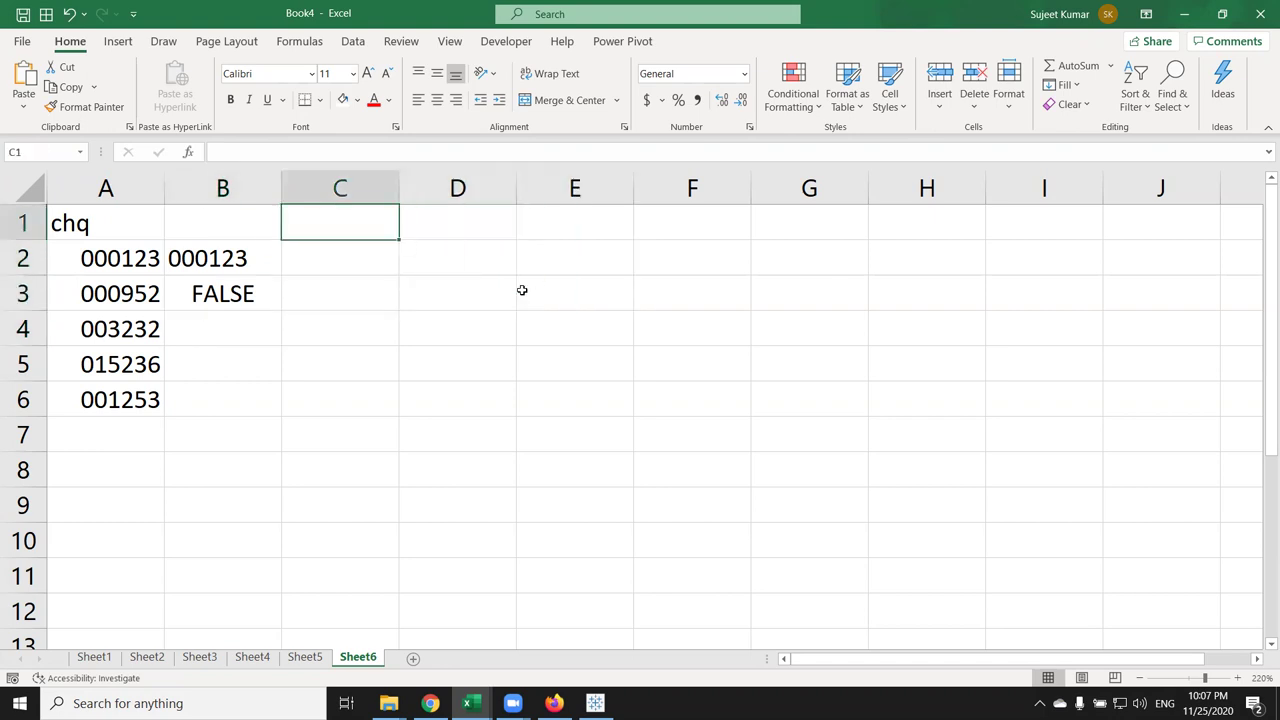
text(Mobile)
key(Return)
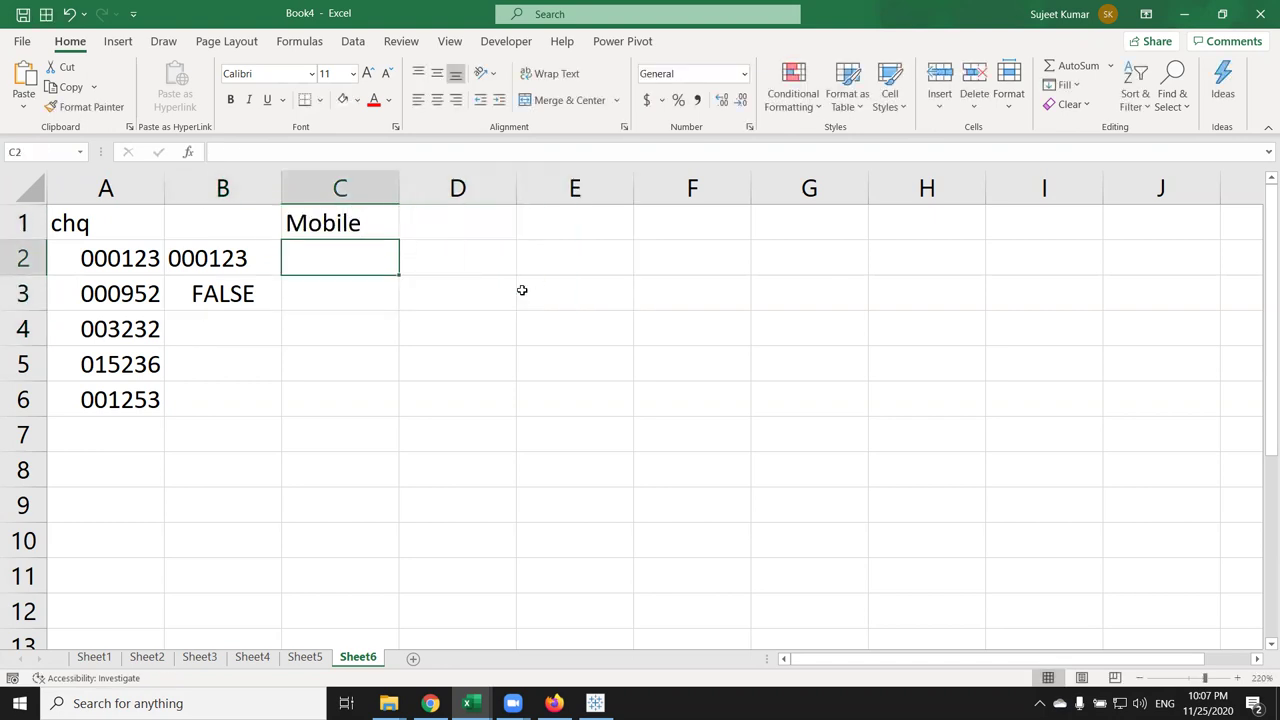
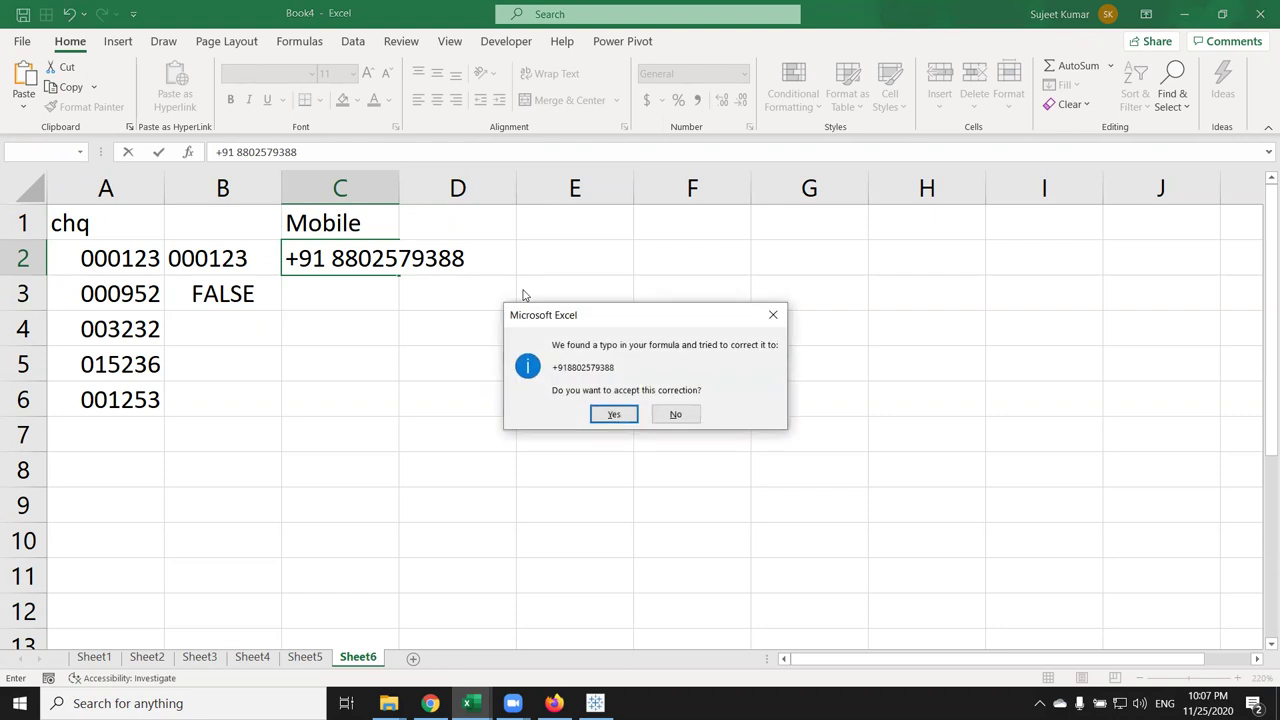
Try a +91 mobile number in C2, see it turn scientific, then delete it
key(Return)
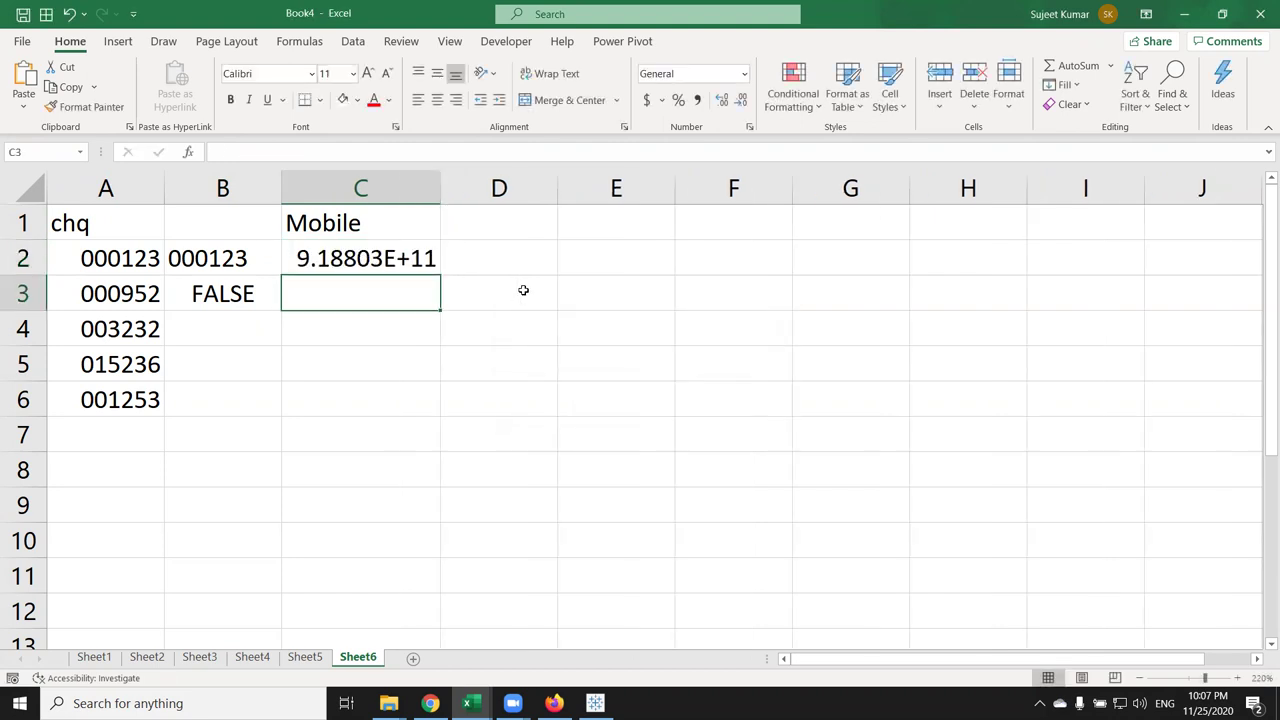
click(540, 263)
text(=+)
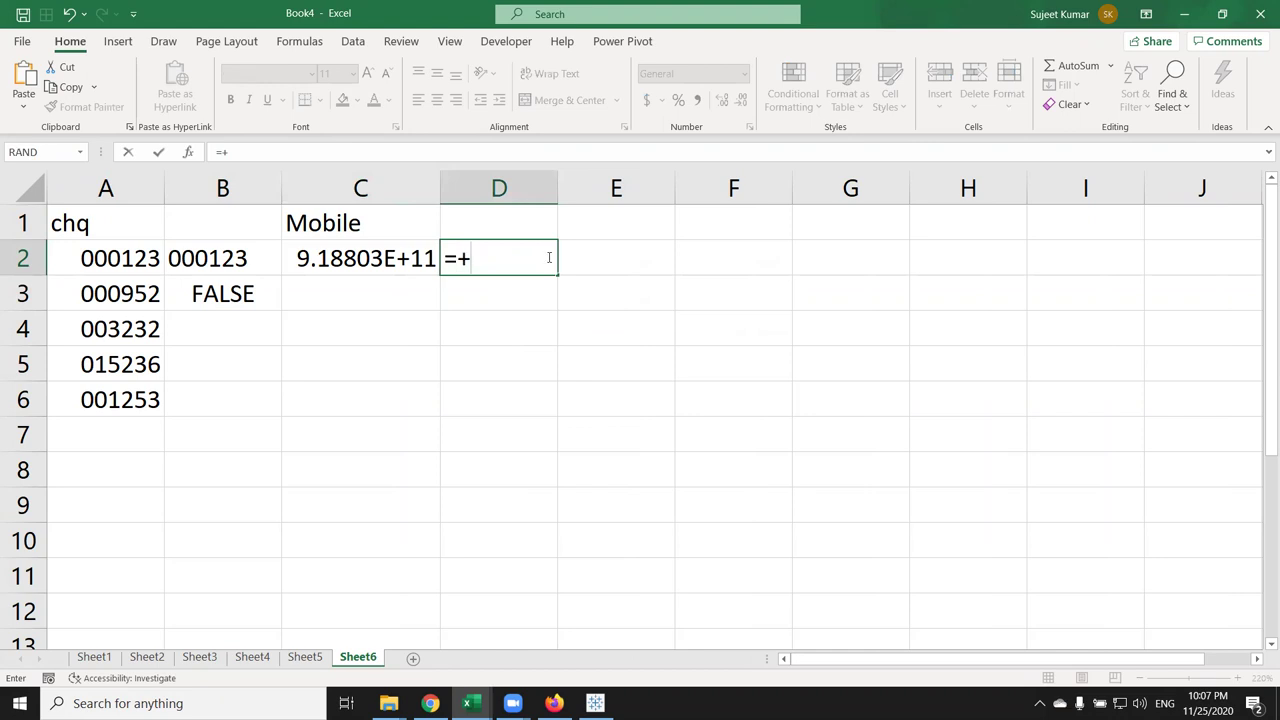
key(Escape)
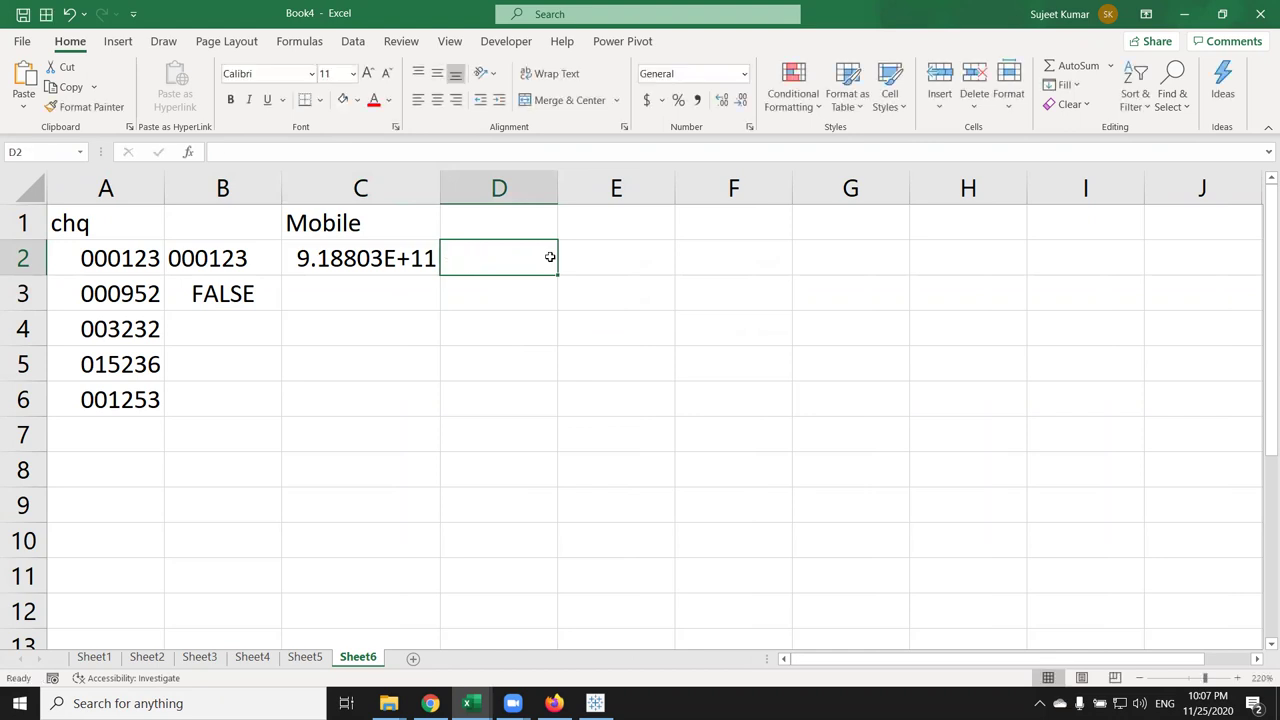
key(Left)
key(F2)
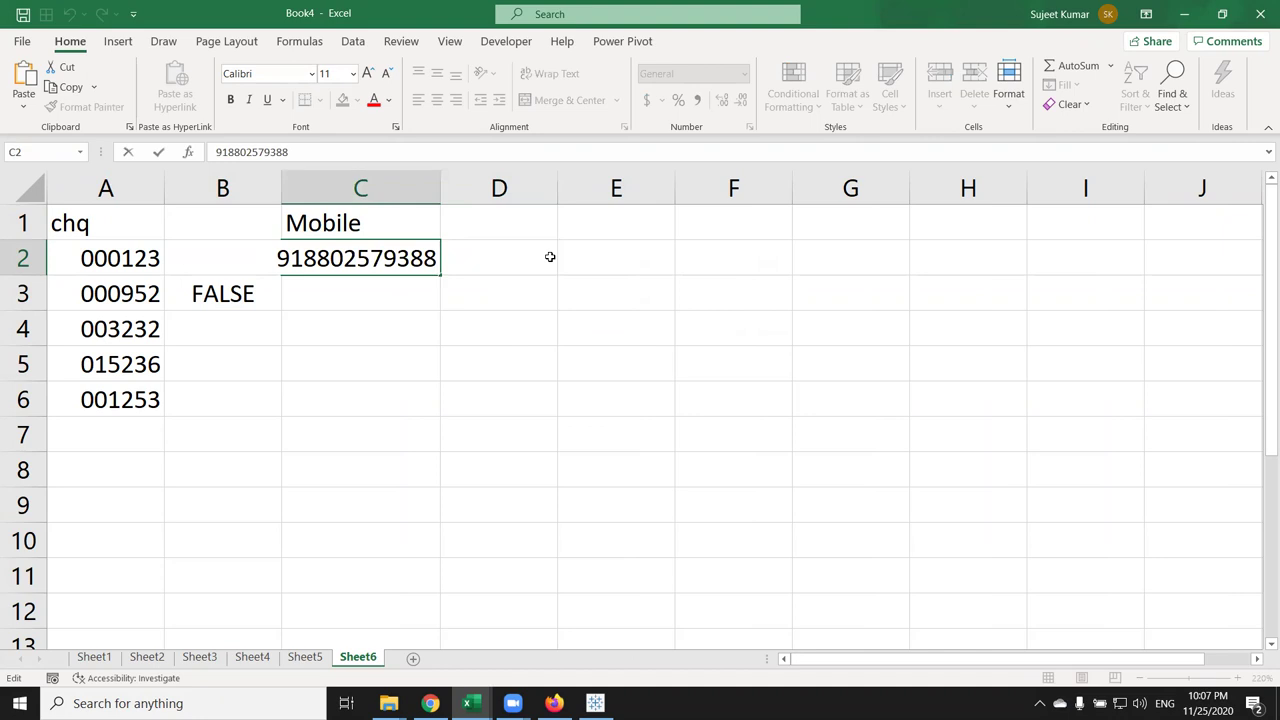
key(Escape)
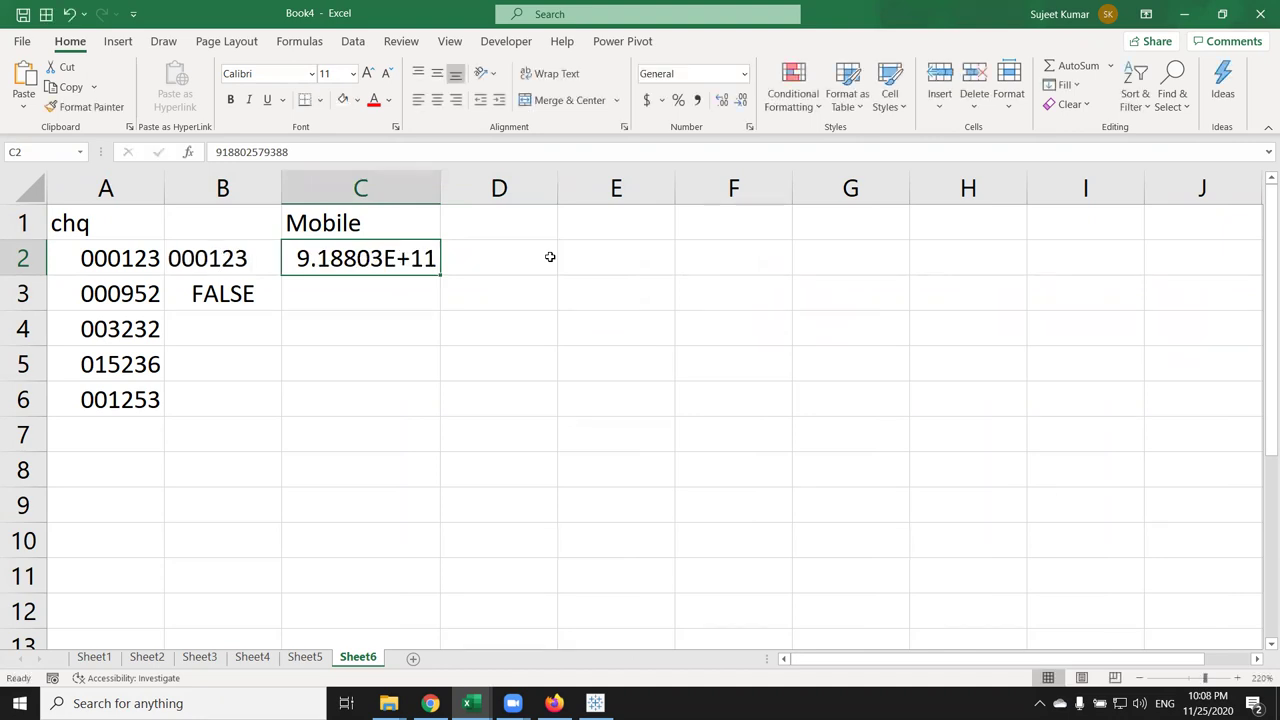
key(Delete)
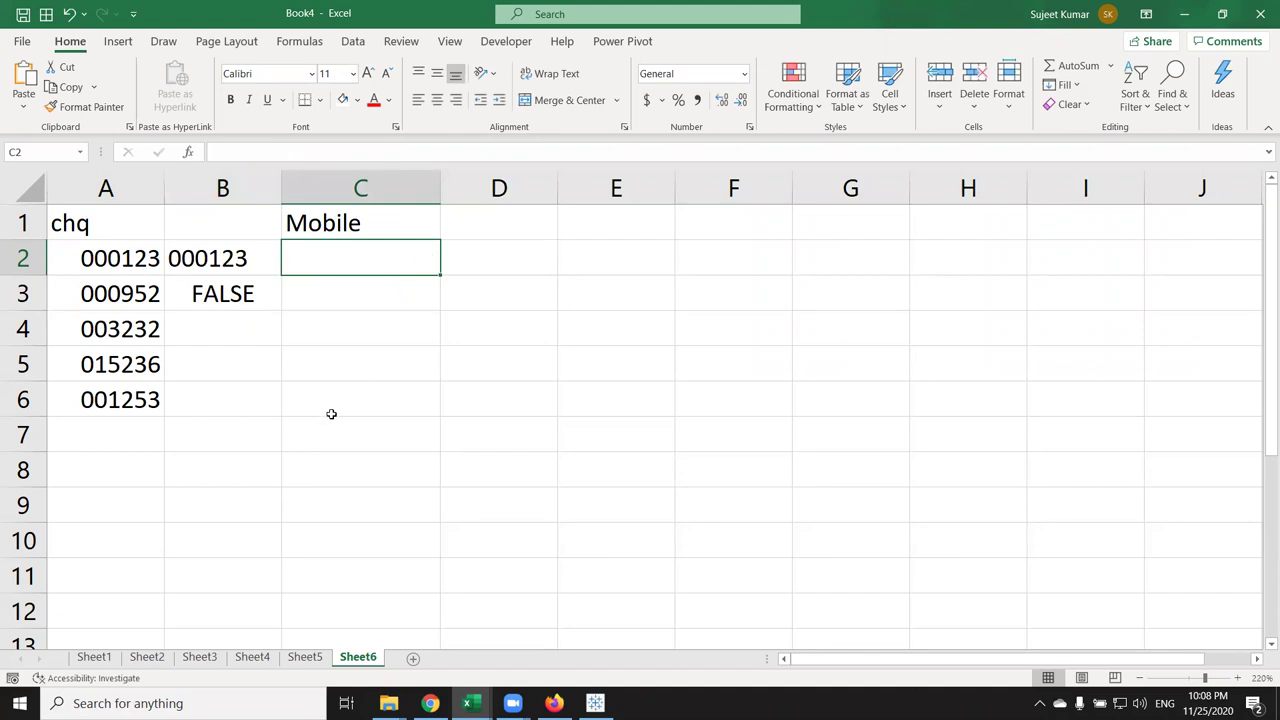
shift+click(330, 411)
drag(330, 411, 331, 410)
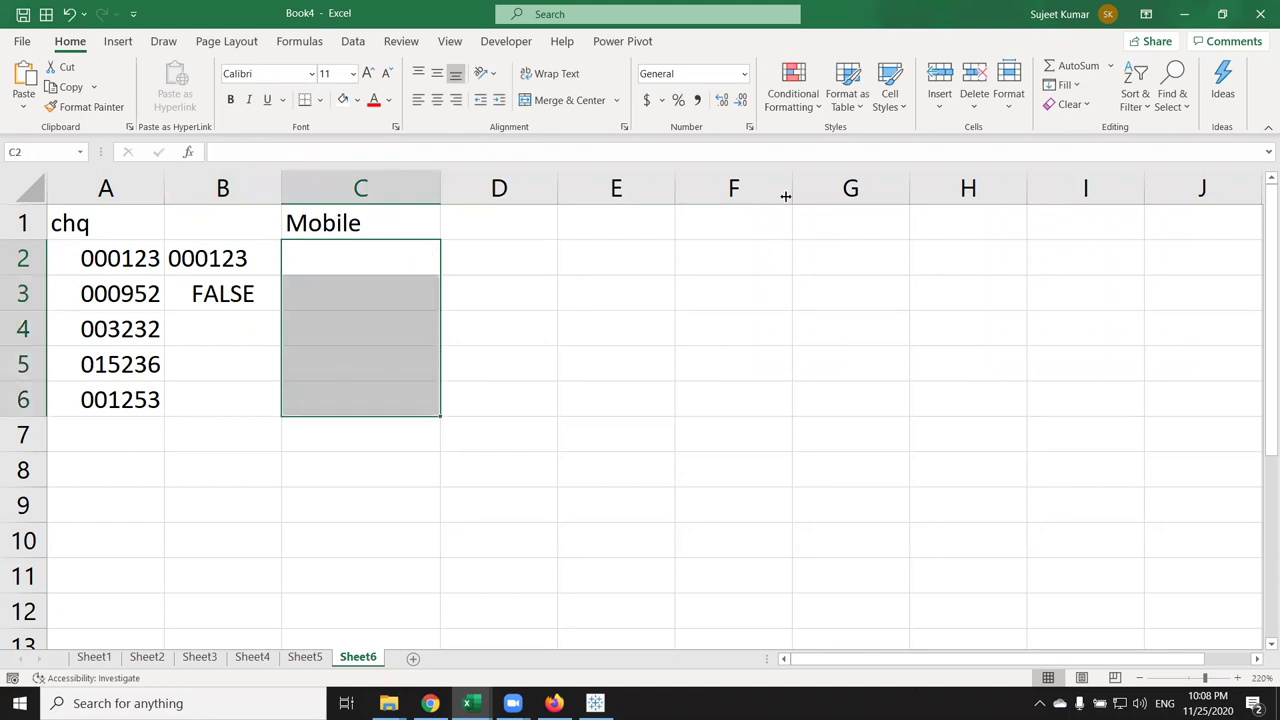
click(749, 127)
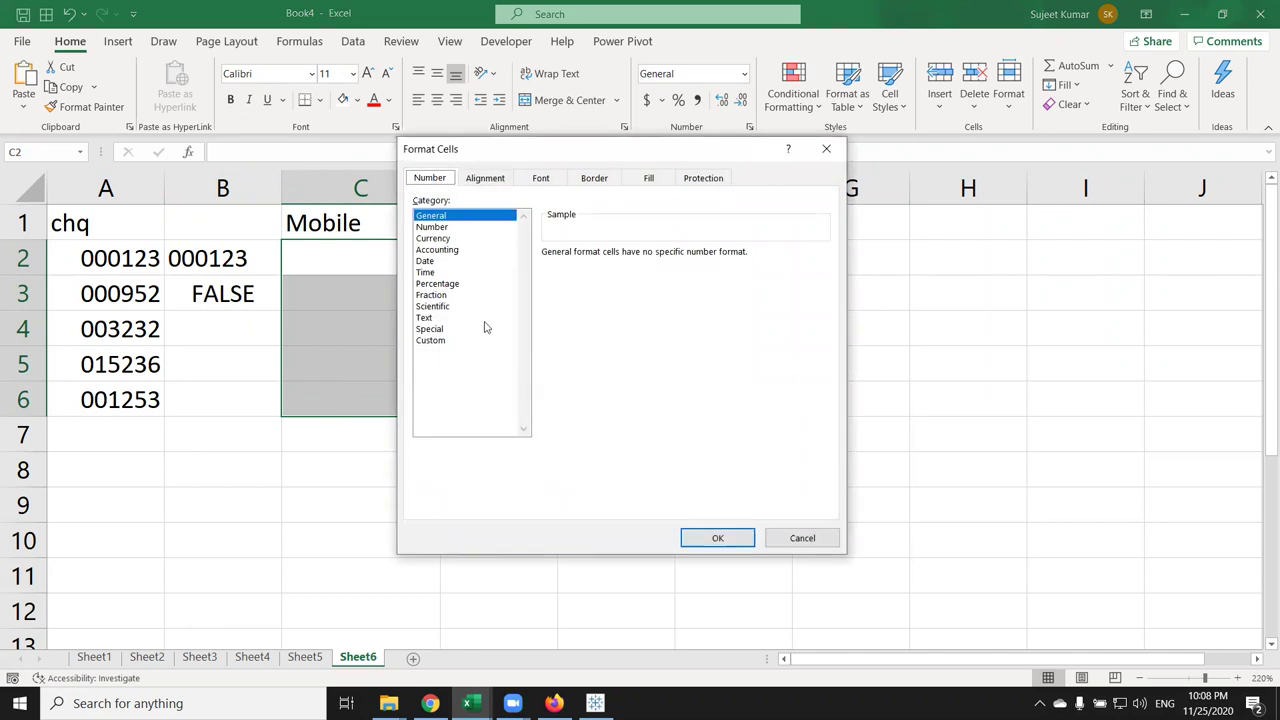
click(440, 341)
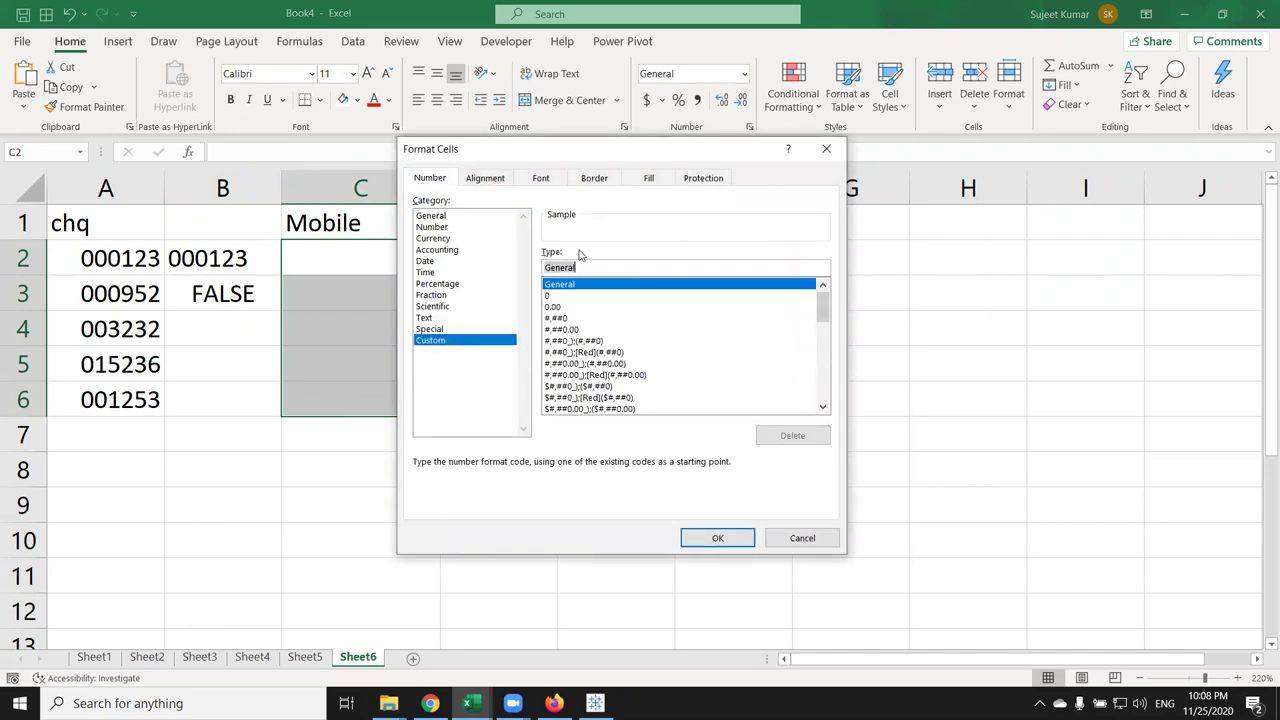
text(+91 )
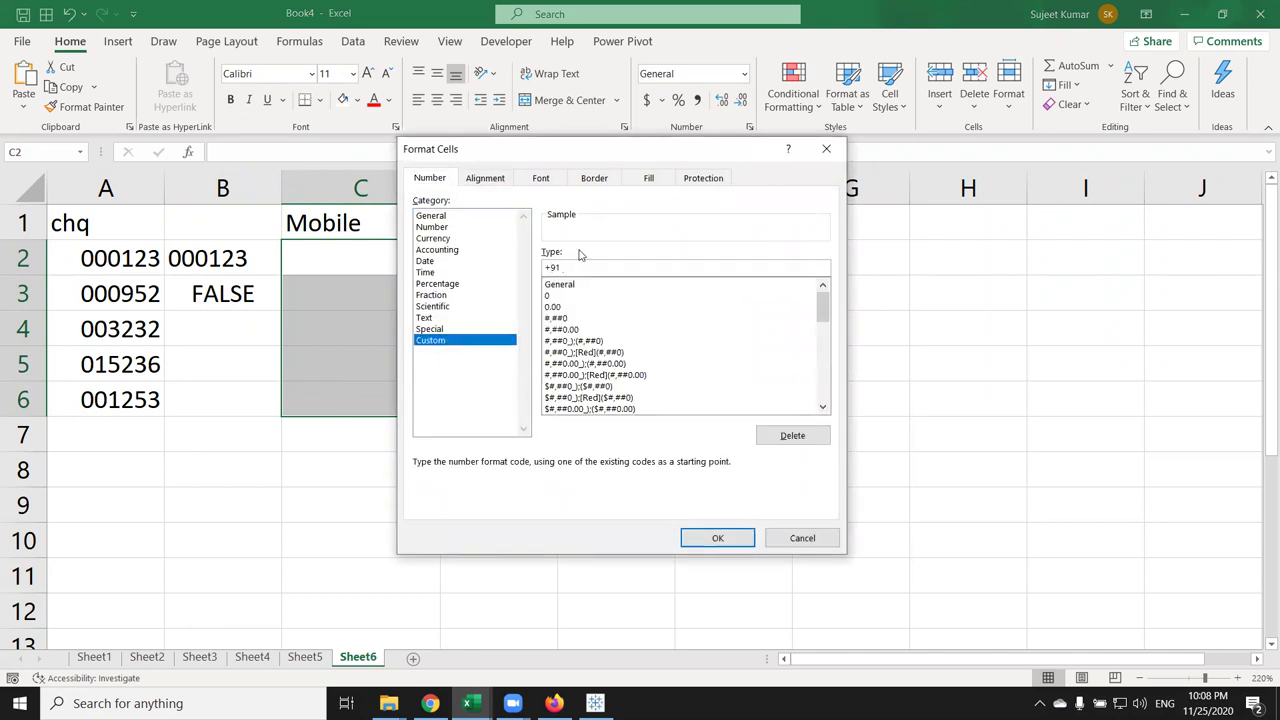
text(0000000000)
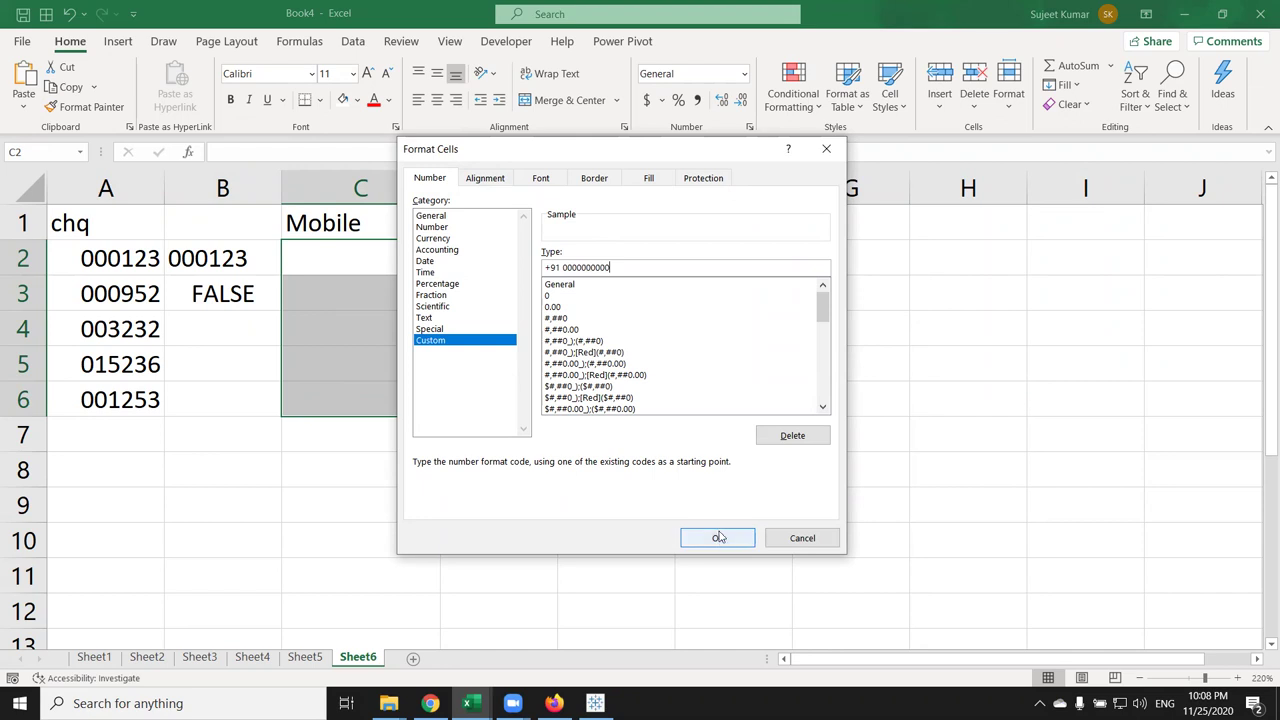
click(717, 538)
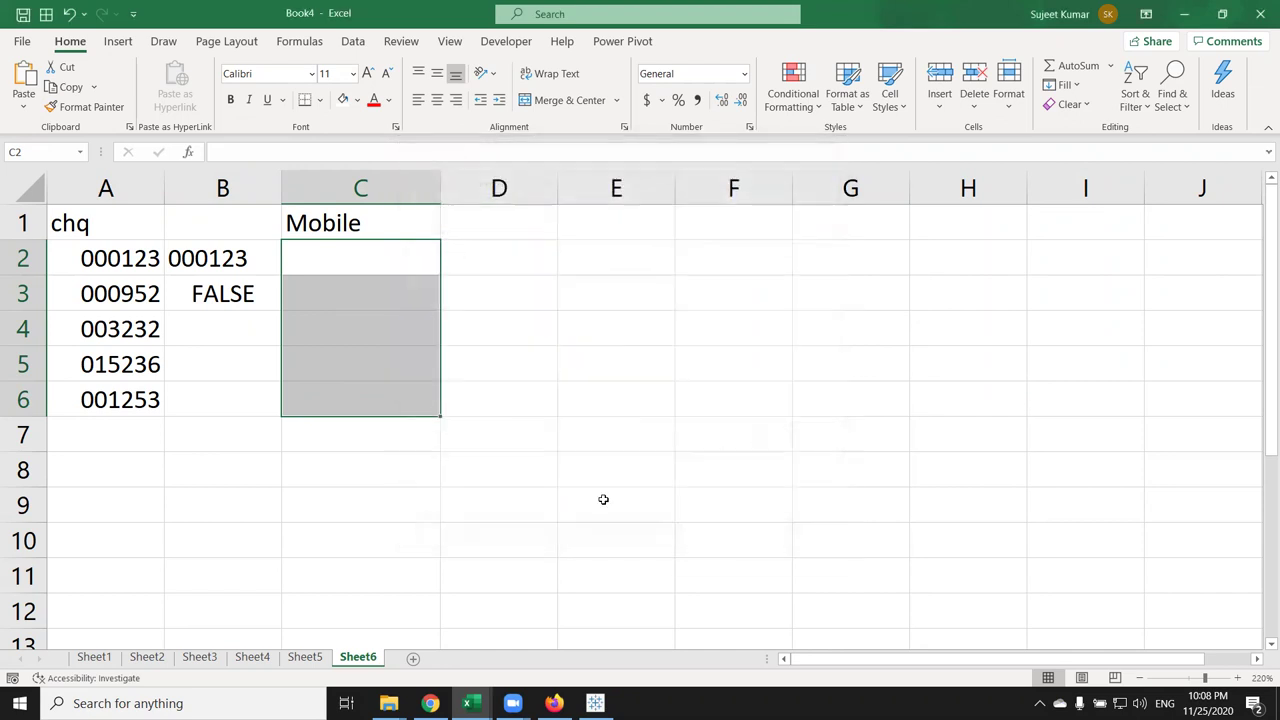
Enter a ten-digit mobile number in C2 and the short number 8815 in C3
click(343, 250)
key(Return)
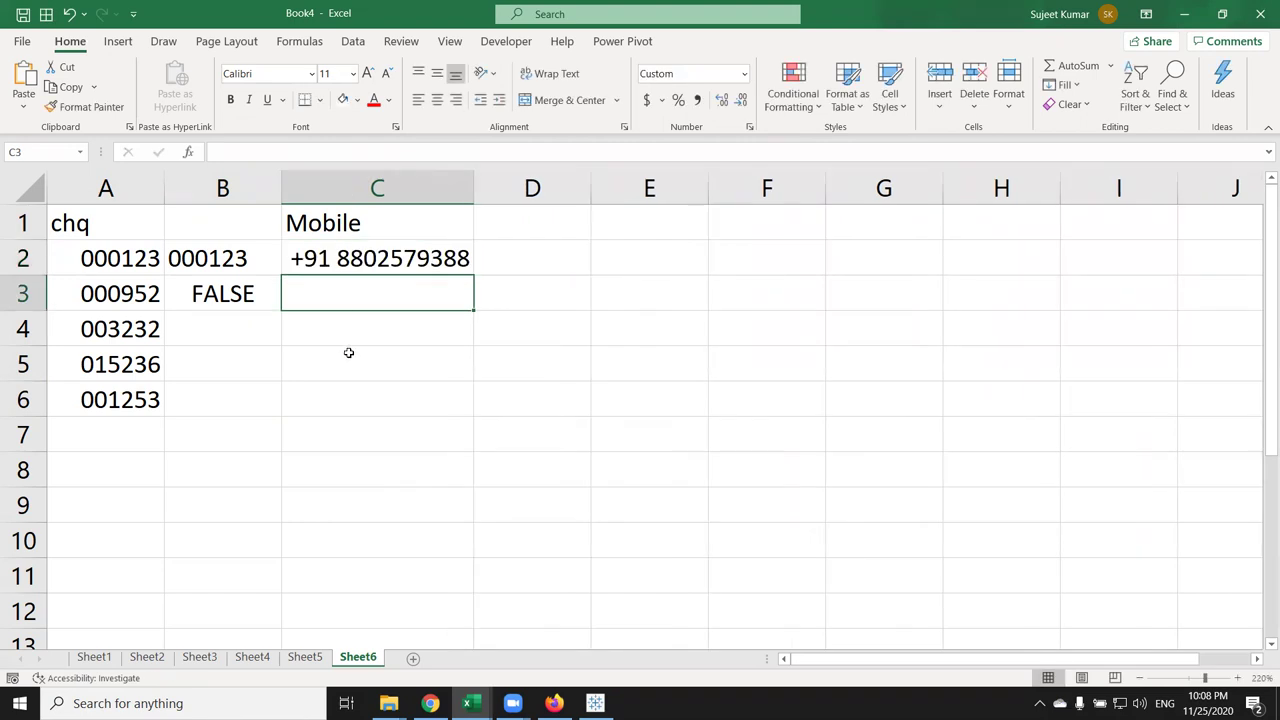
text(8815)
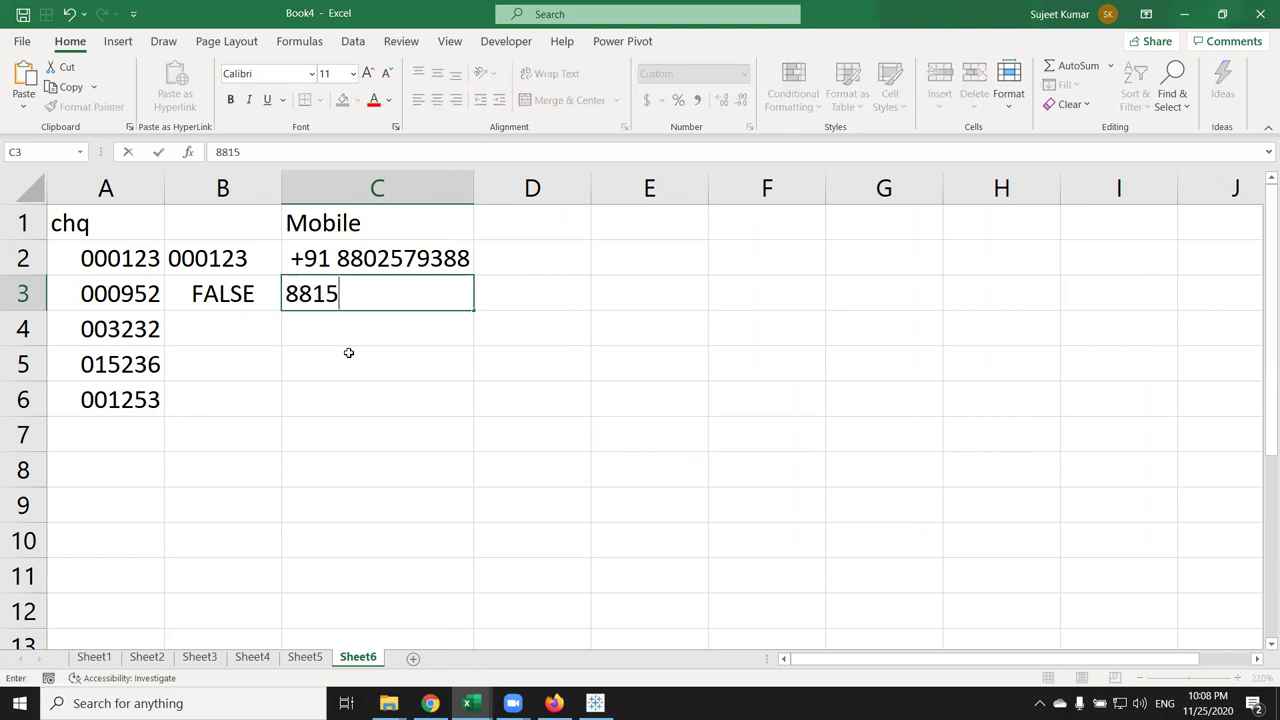
key(Return)
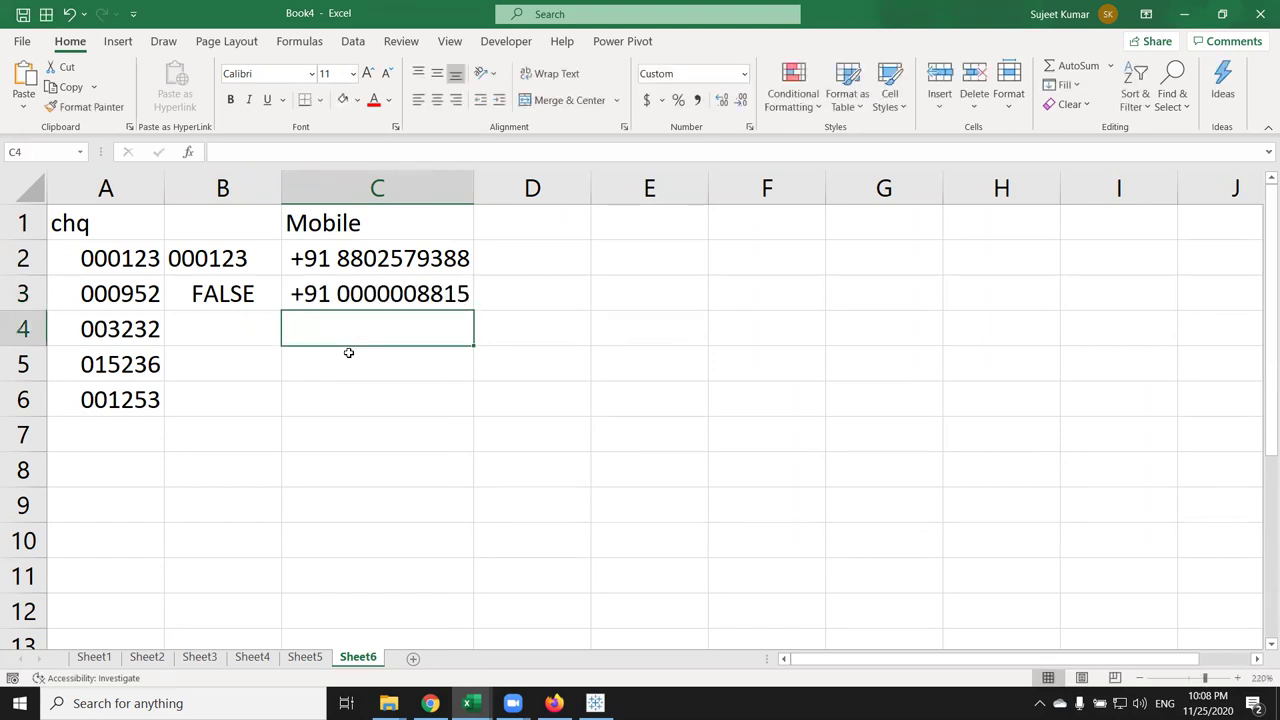
Reformat C2:C7 with custom format +91 ########## so C3 shows +91 8815
click(361, 260)
drag(361, 260, 350, 430)
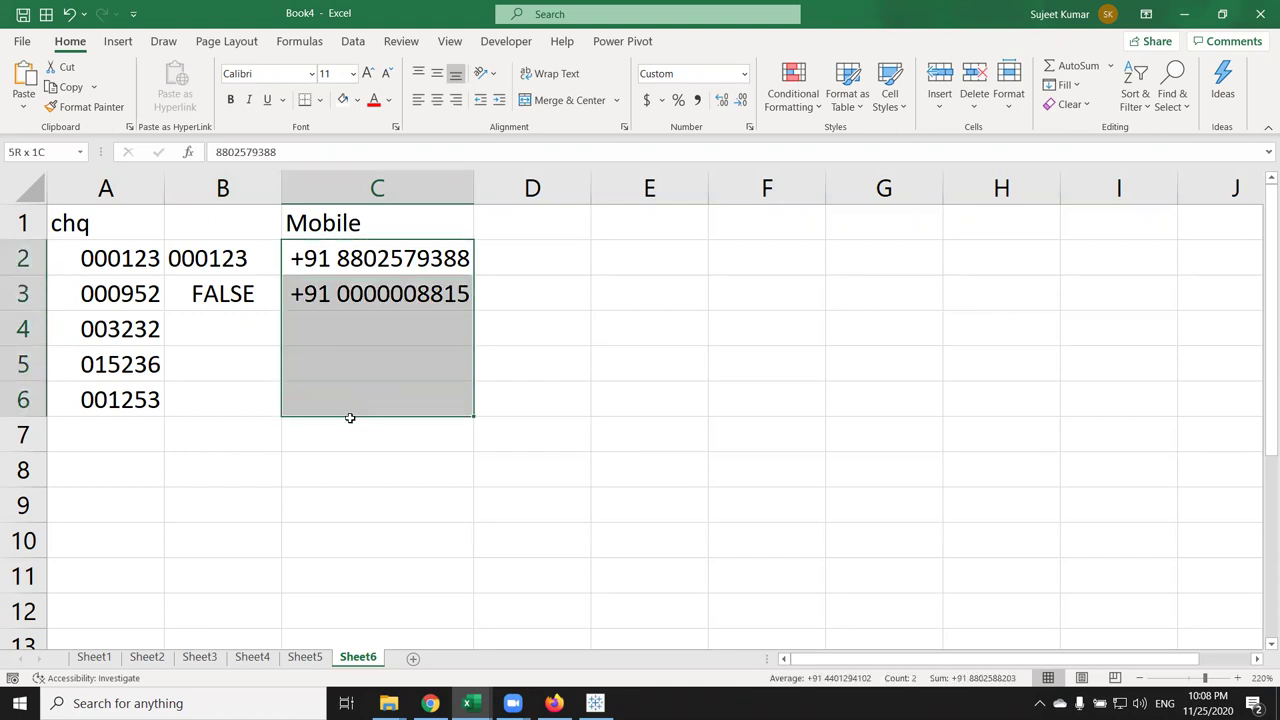
click(749, 127)
click(420, 340)
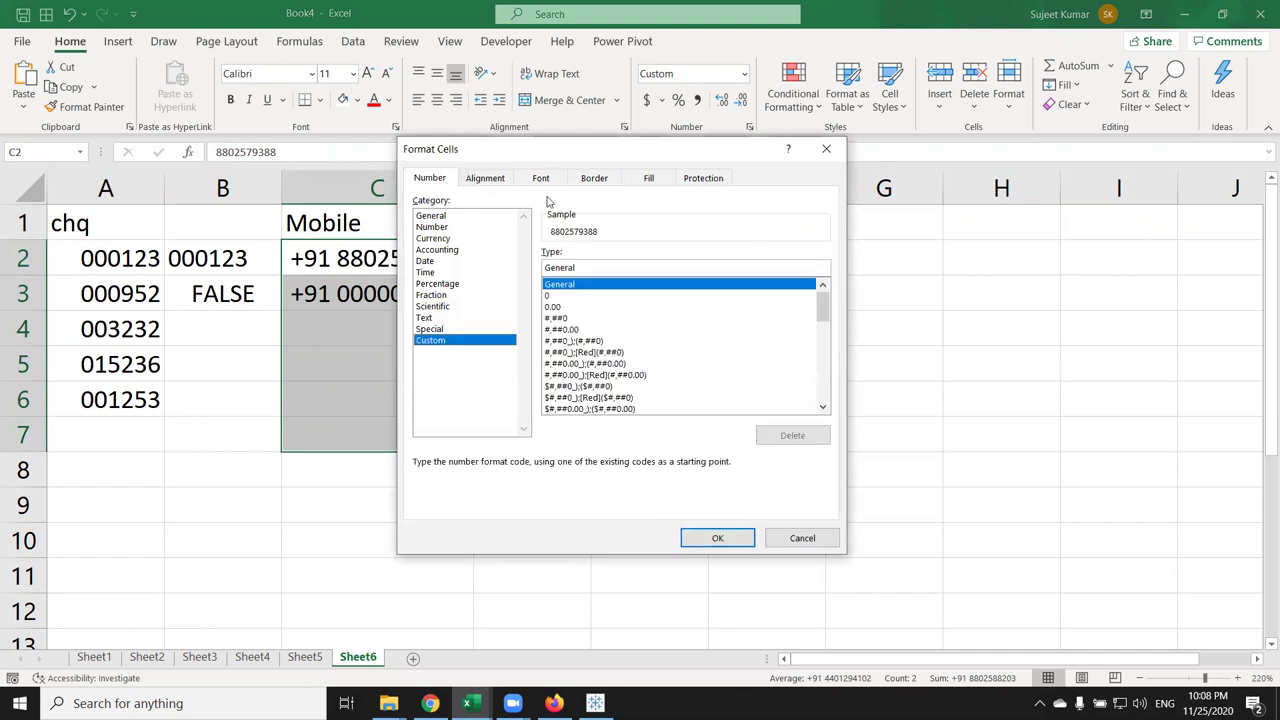
drag(556, 160, 747, 183)
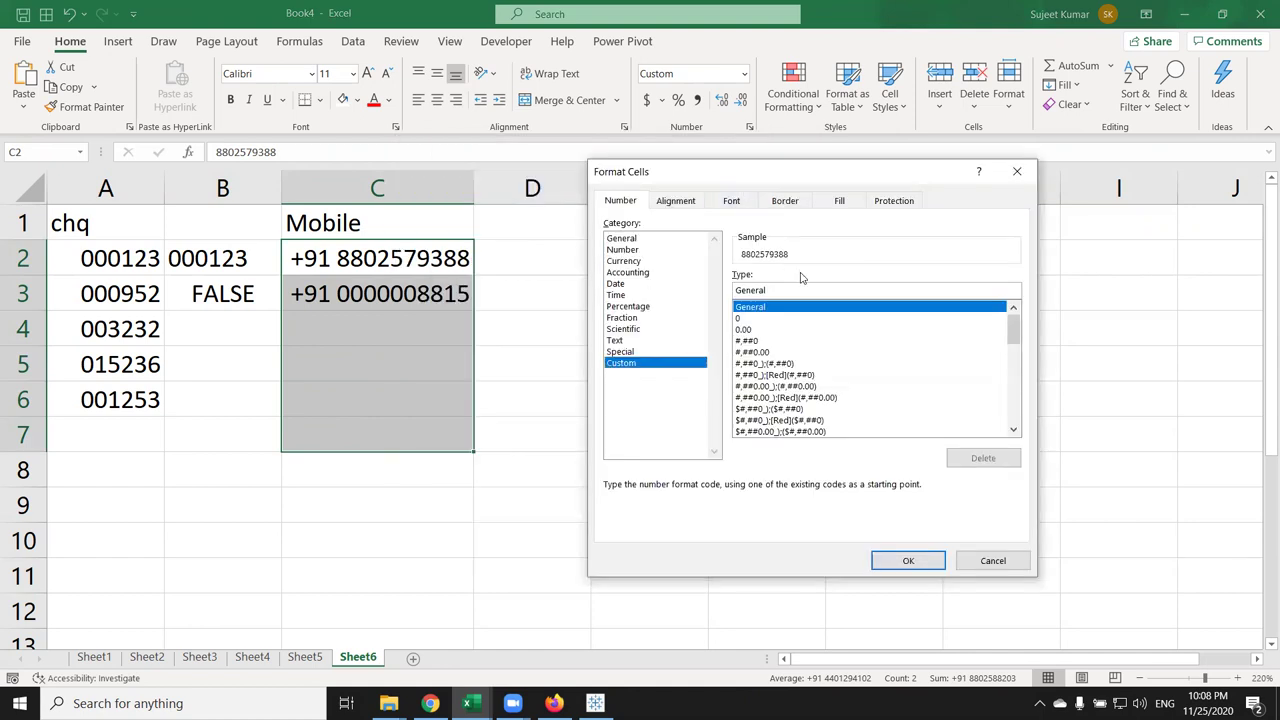
double_click(750, 290)
text(+91 )
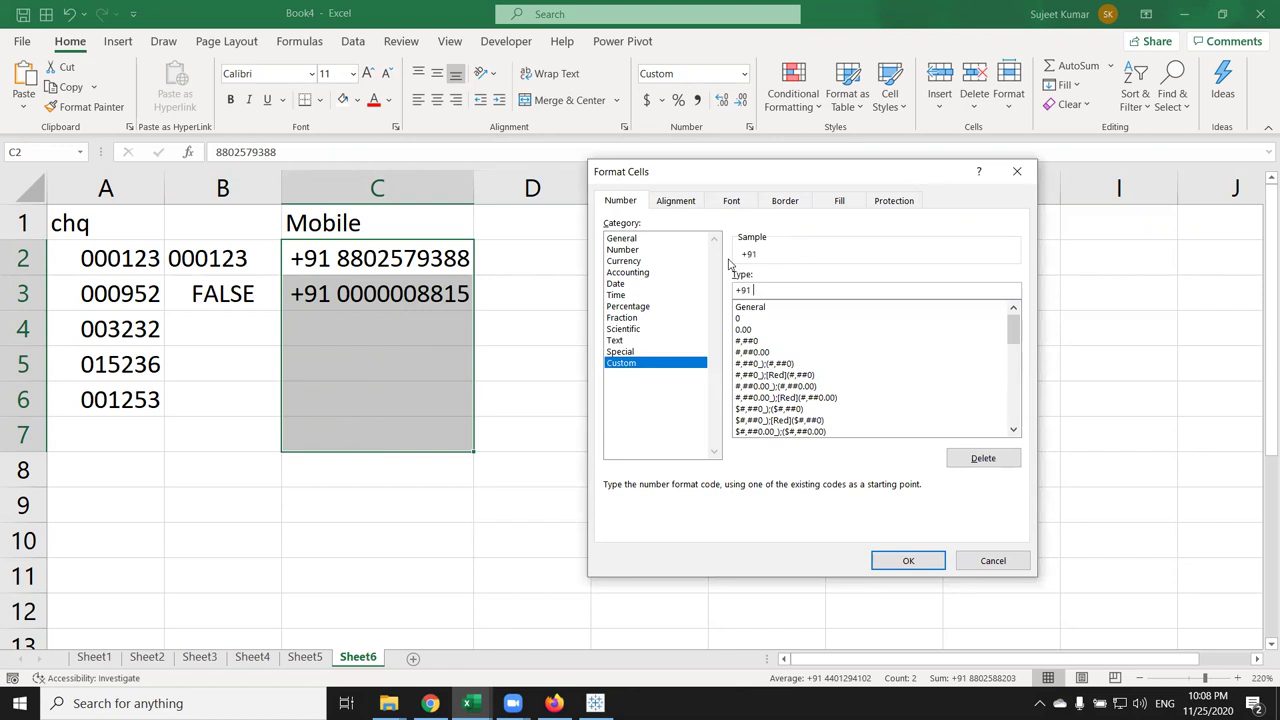
text(##########)
key(Return)
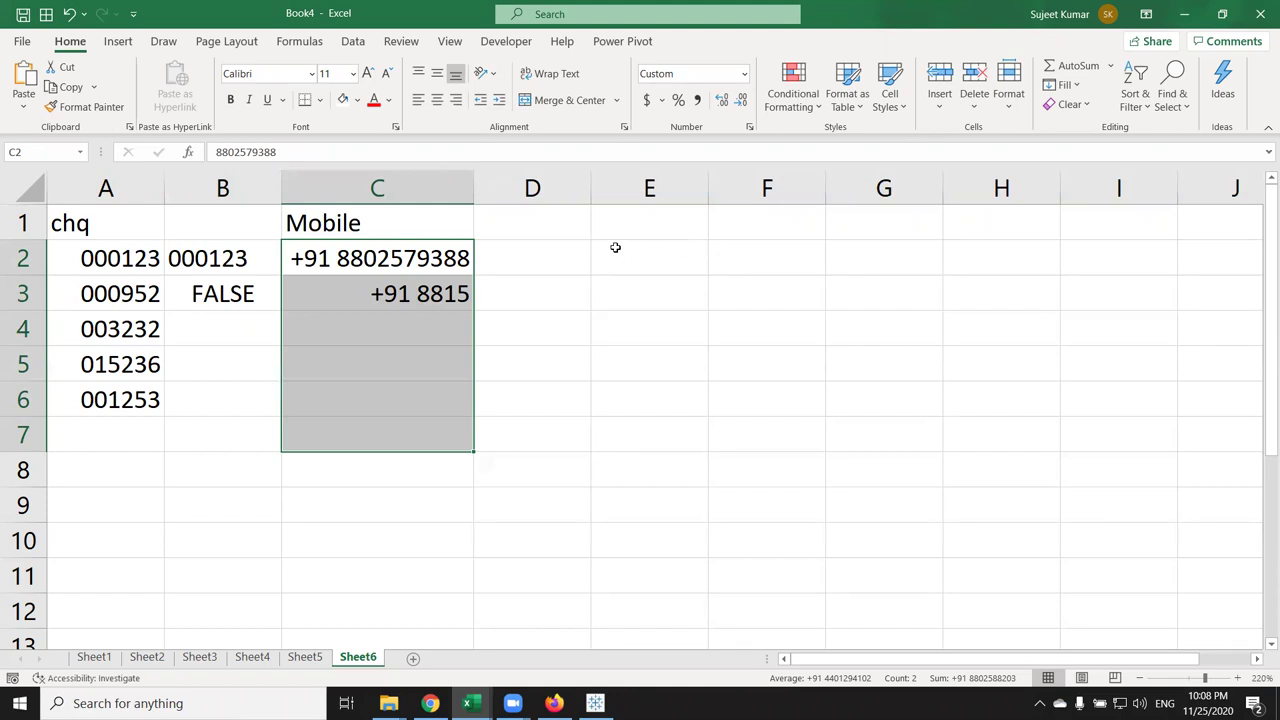
click(557, 222)
Enter the heading ID in D1 and give D2:D6 the custom format ### - ### - ###
text(ID)
key(Return)
drag(483, 258, 483, 405)
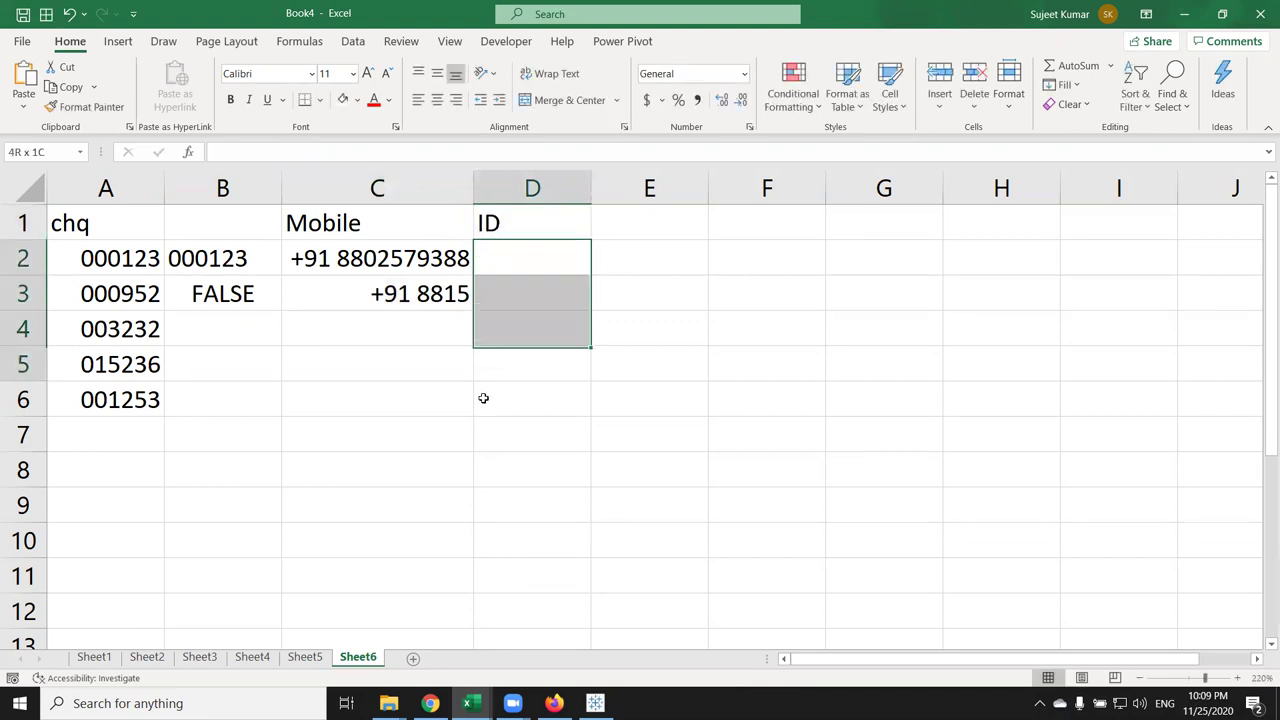
click(749, 130)
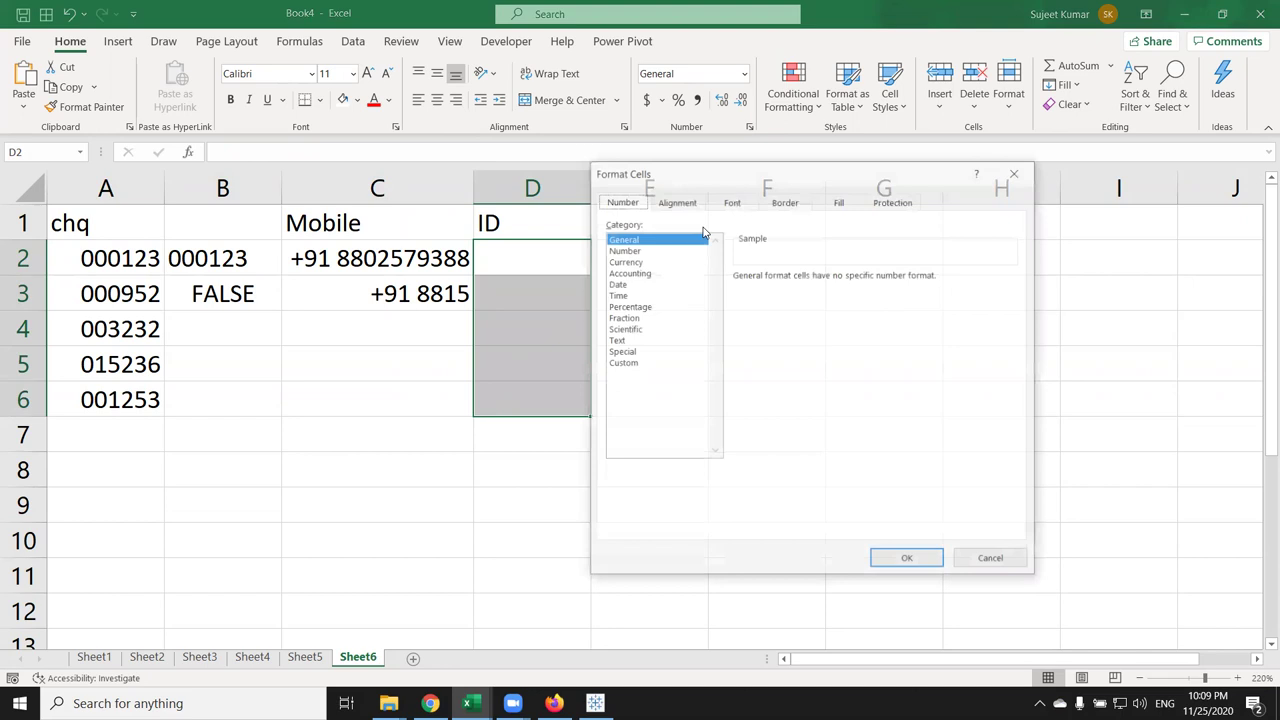
click(622, 363)
drag(723, 169, 831, 158)
drag(884, 279, 822, 280)
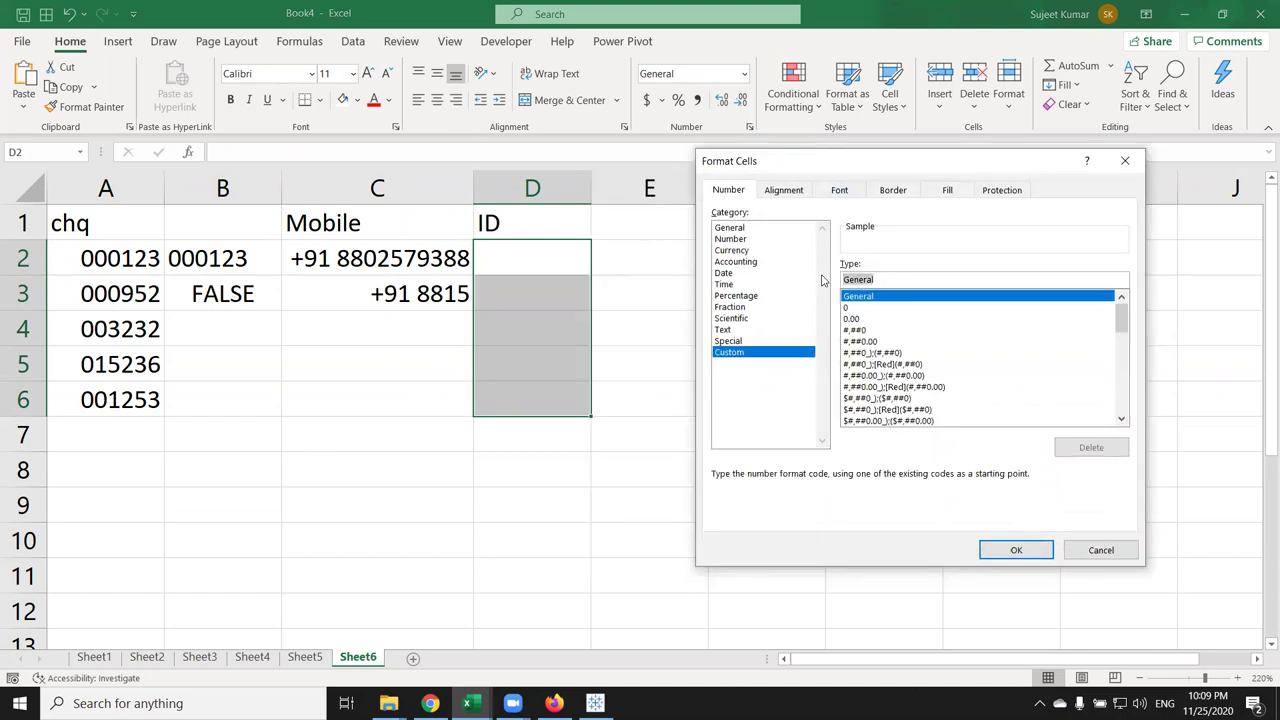
text(### - ### - )
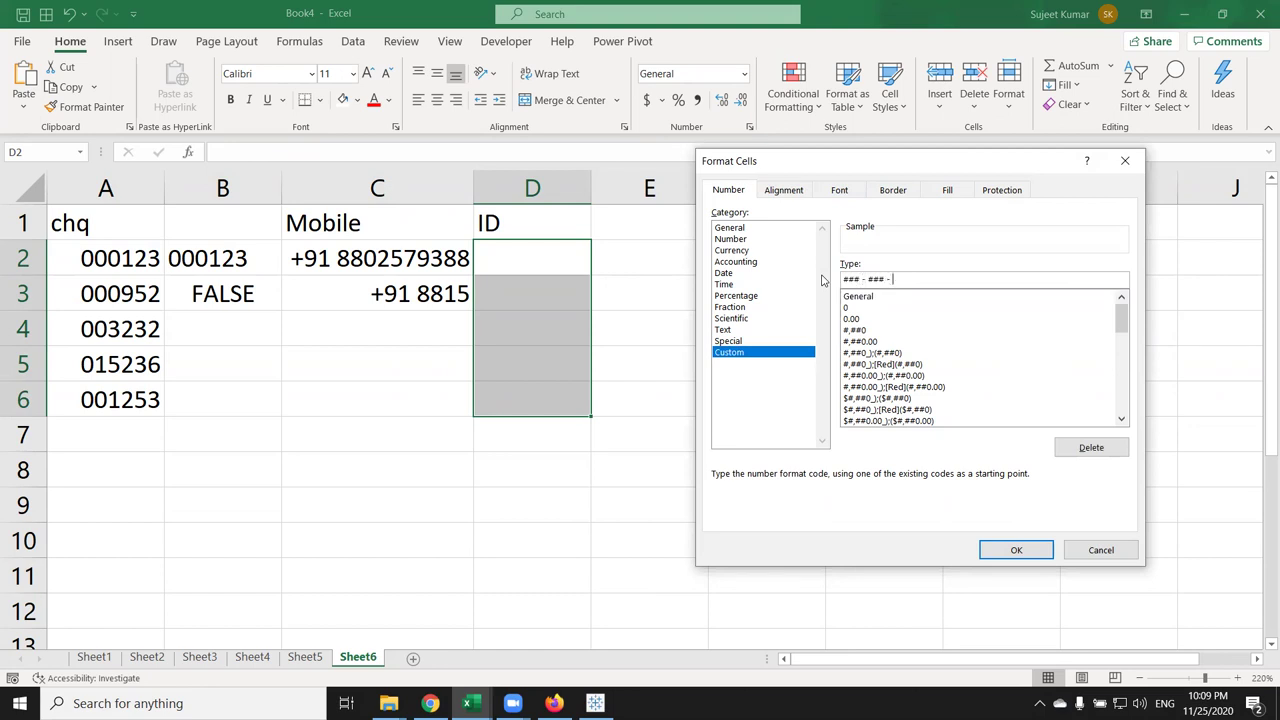
text(###)
click(1012, 550)
Enter the first ID 123 - 654 - 789 in D2
drag(552, 277, 546, 267)
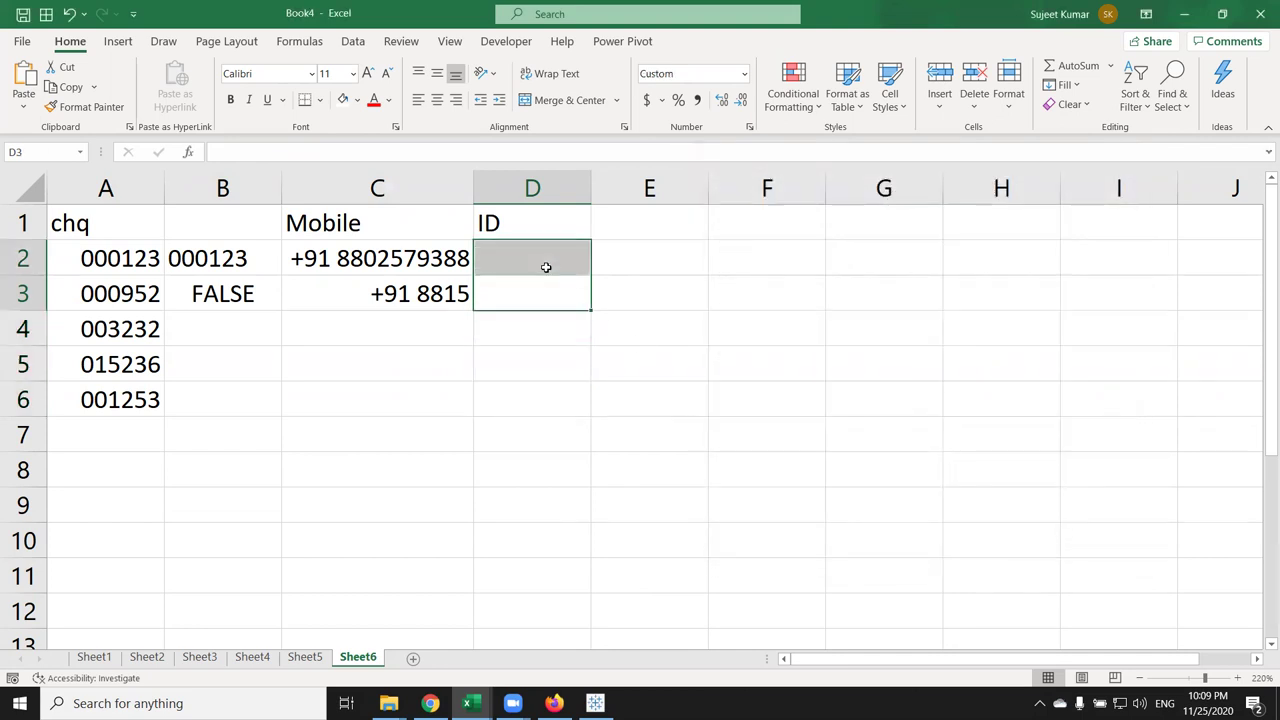
click(546, 267)
text(123 - 654 - 789)
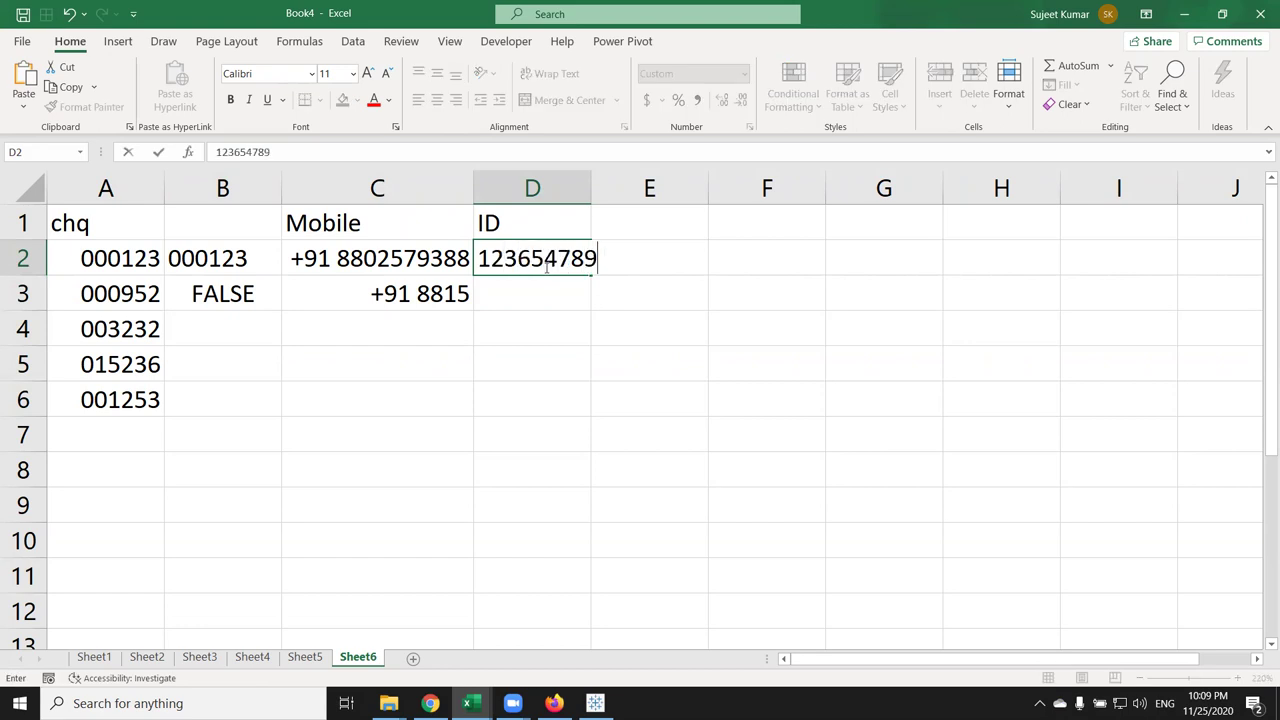
key(Return)
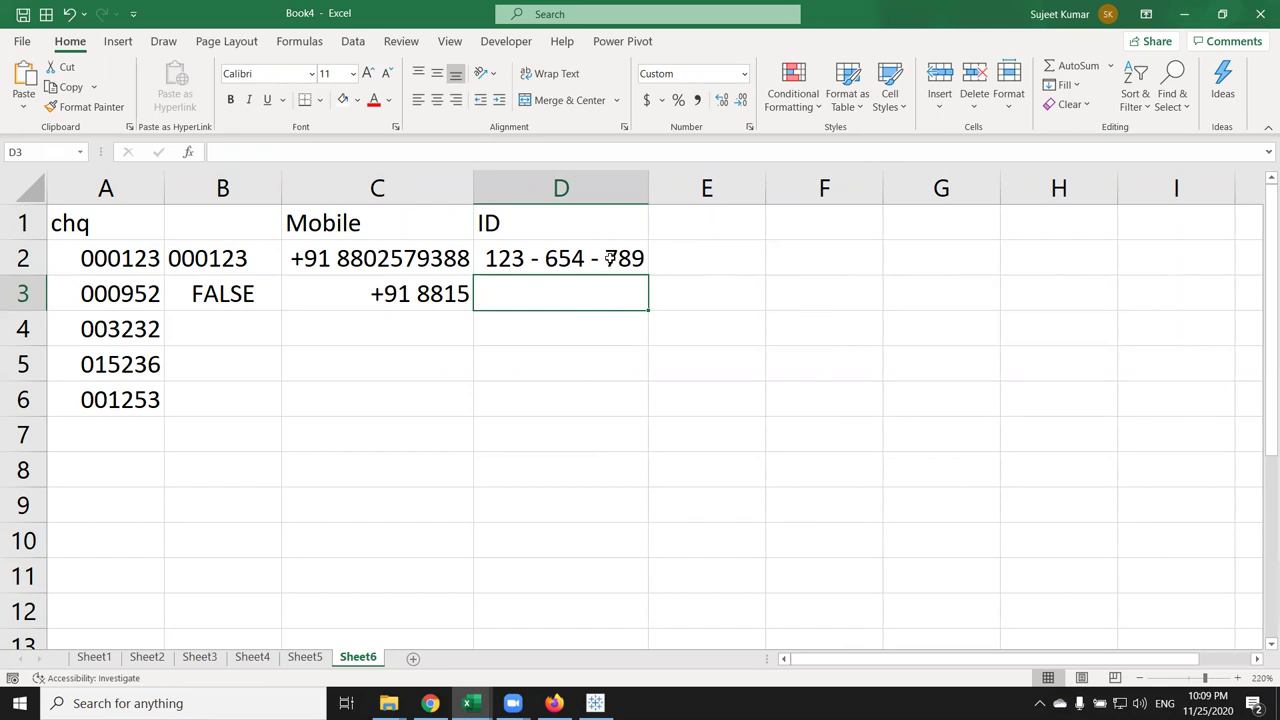
Enter the heading a/c in E1
click(609, 258)
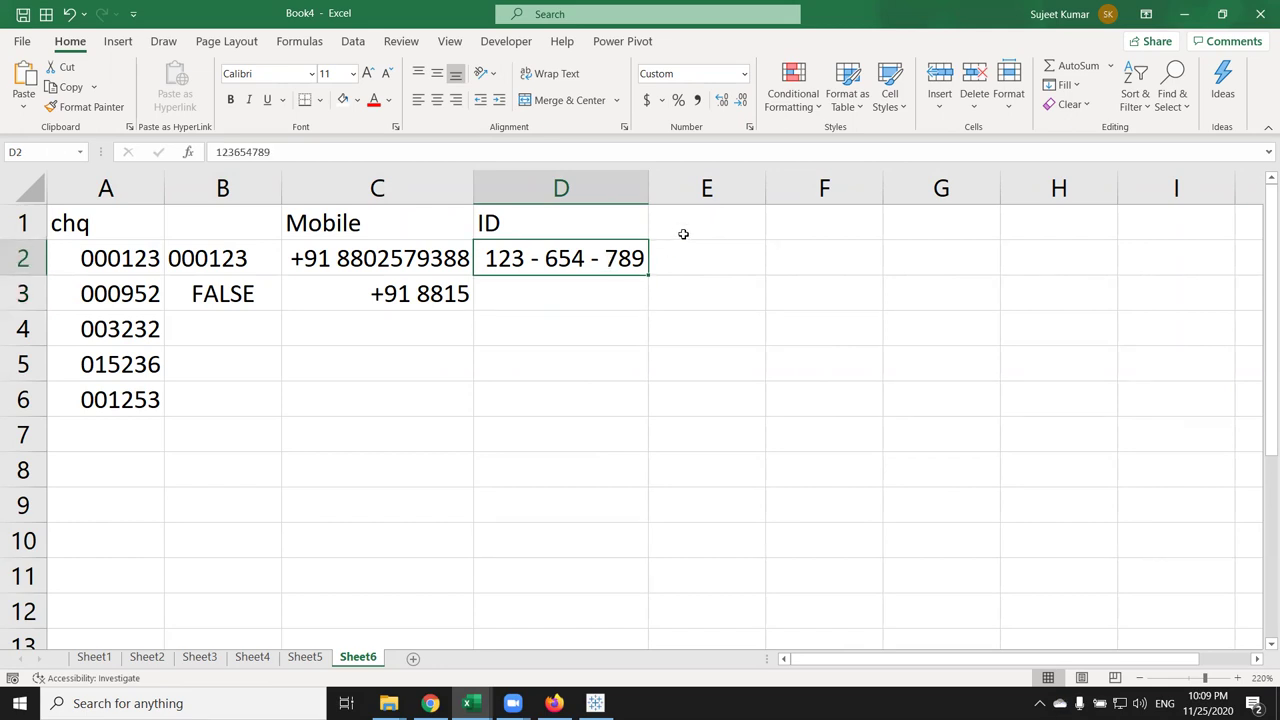
click(686, 230)
click(686, 248)
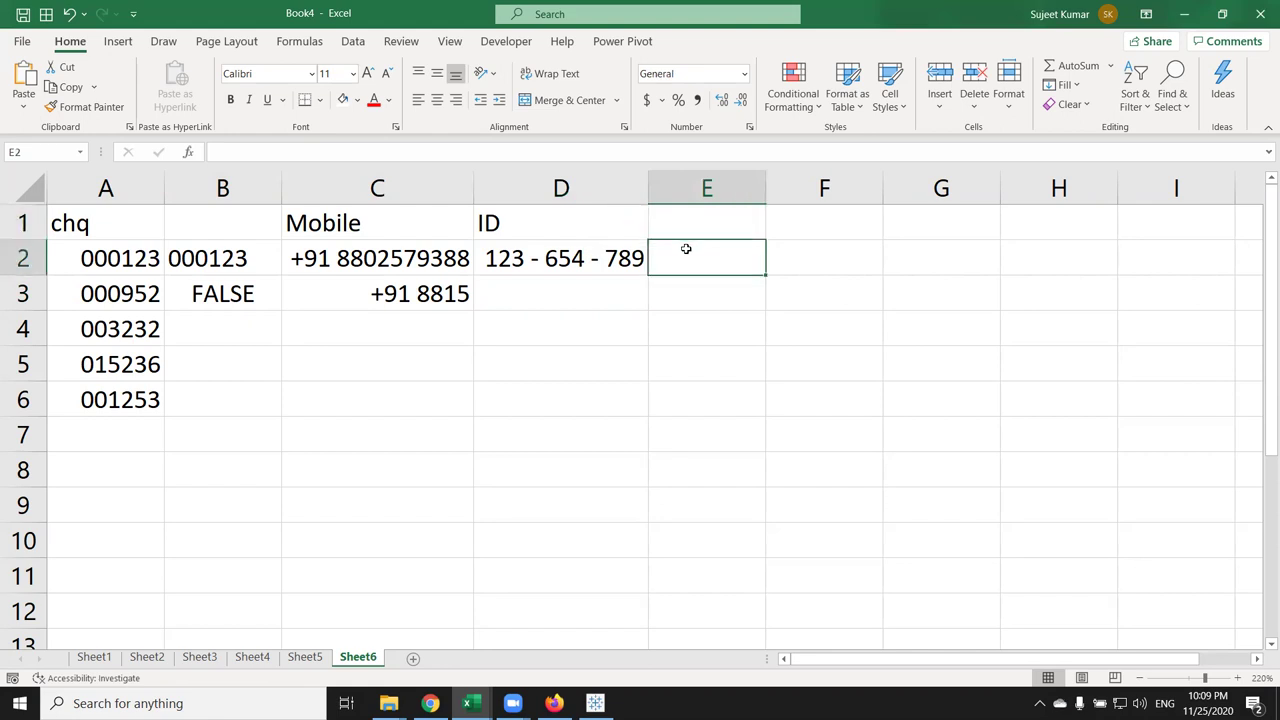
click(684, 223)
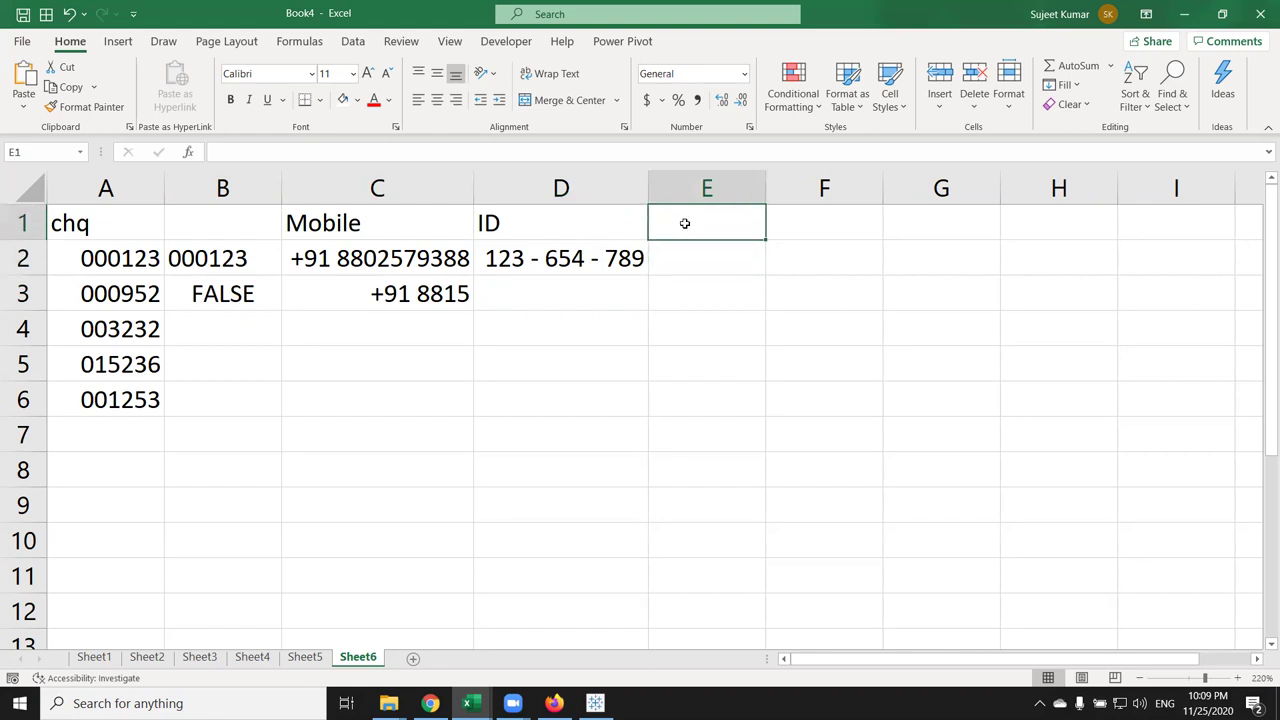
text(a/c)
key(Return)
Enter a 12-digit account number in E2, which displays as 1.23457E+11
text(123654789369852)
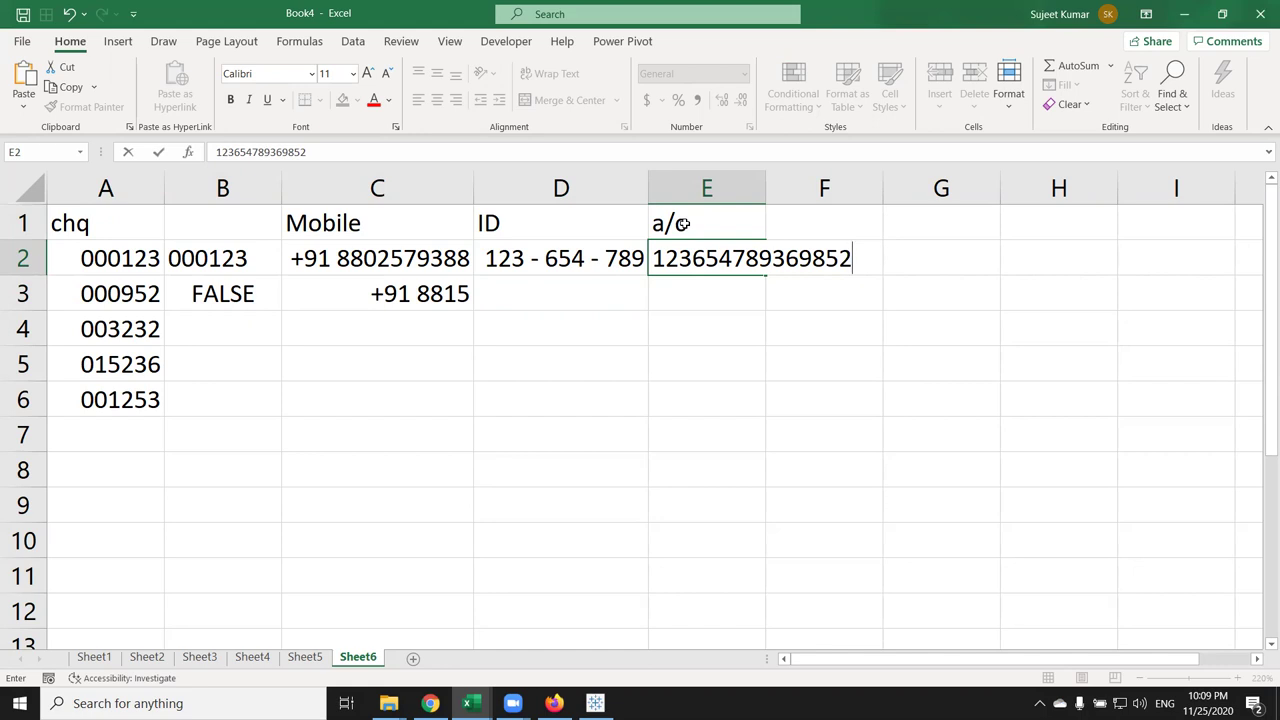
key(Escape)
text(123456789213)
key(BackSpace)
key(BackSpace)
key(Return)
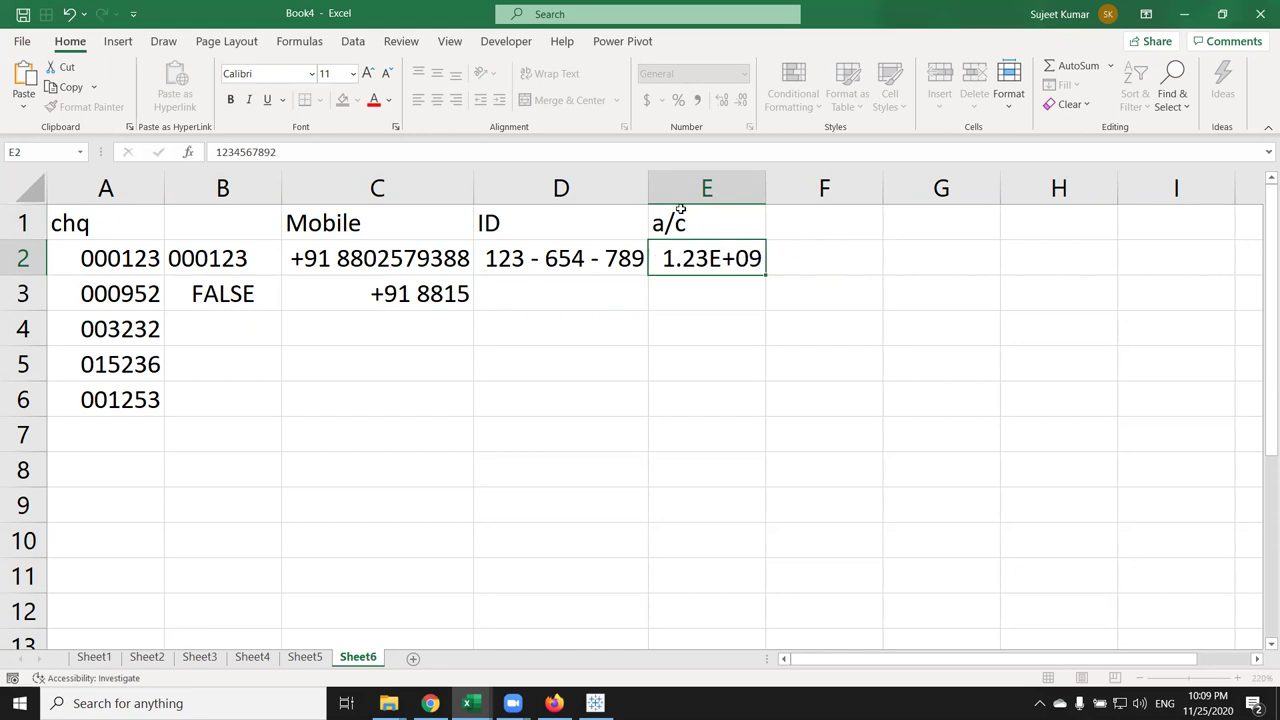
key(Up)
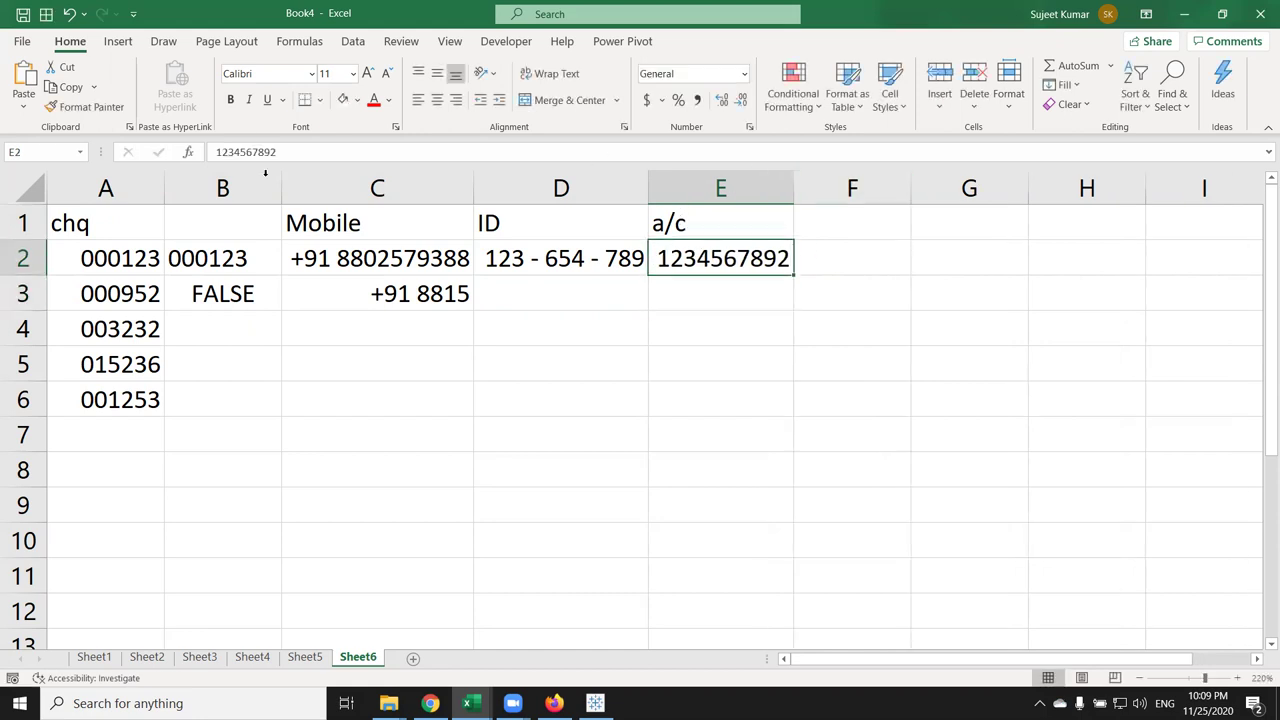
click(281, 151)
text(1)
key(Return)
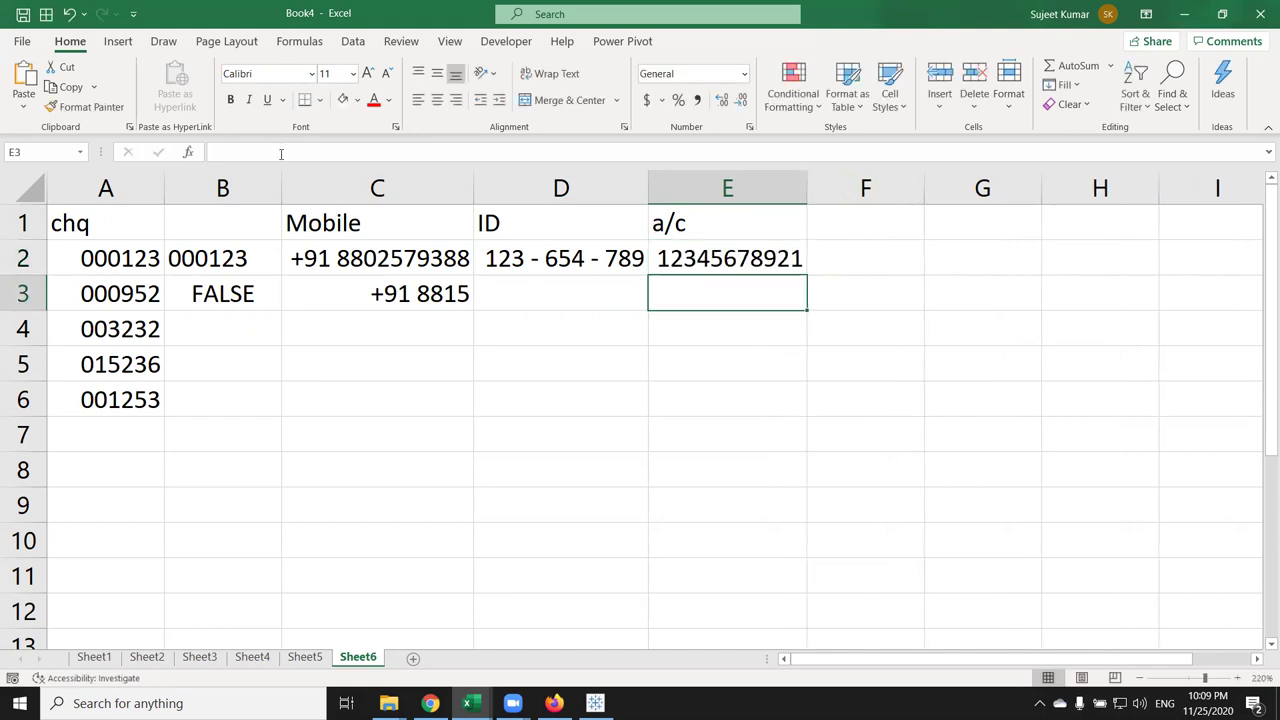
double_click(791, 259)
text(5)
key(Return)
click(794, 262)
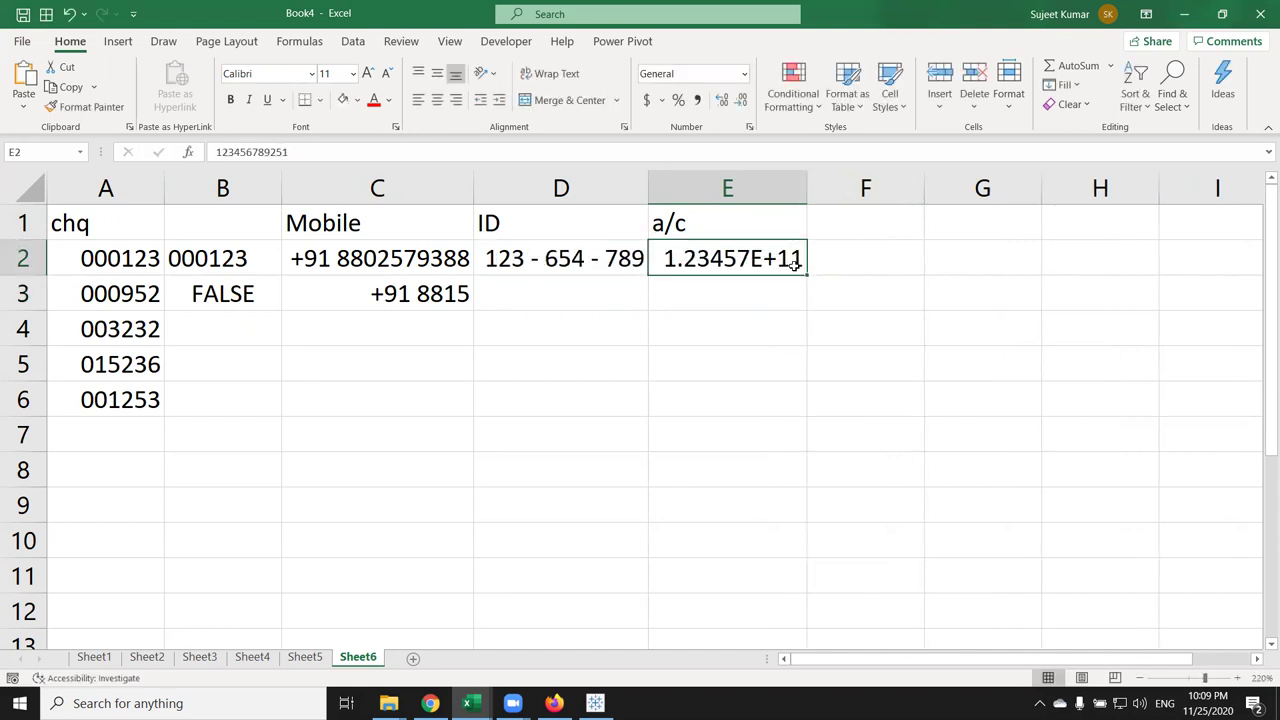
Give E2 a plain custom 0 number format so the full account number displays
click(749, 127)
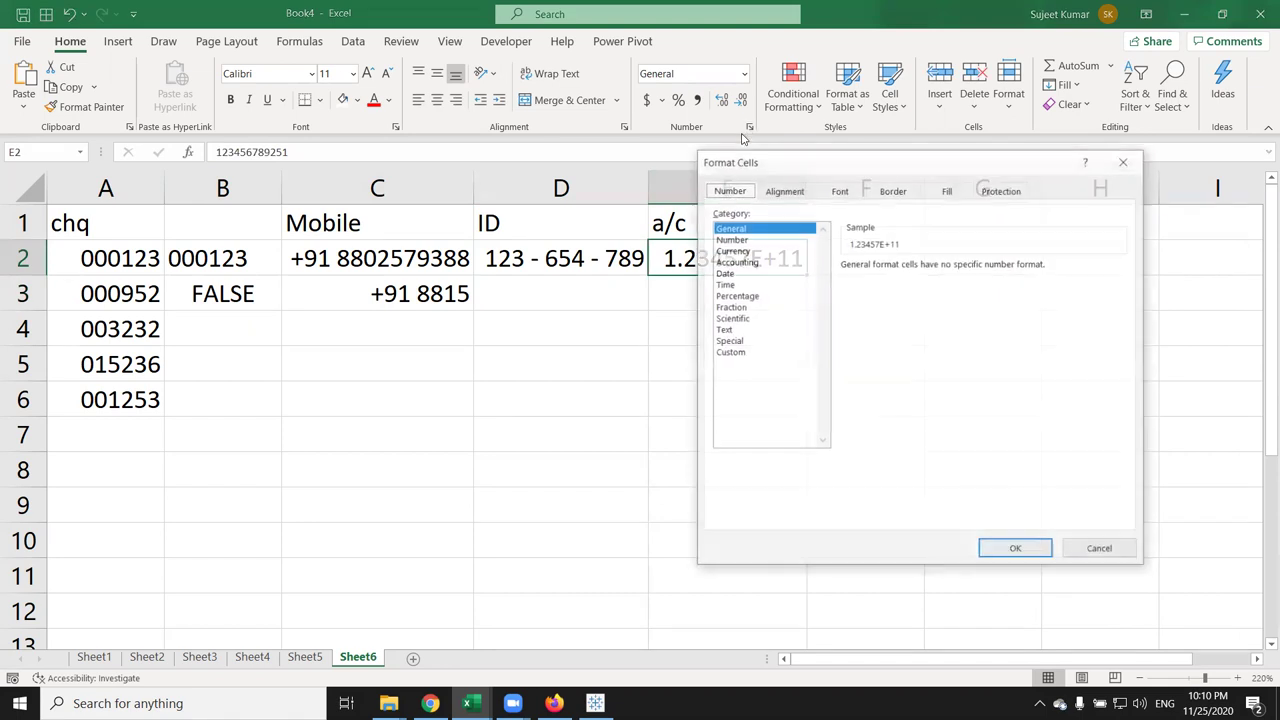
click(727, 341)
click(728, 352)
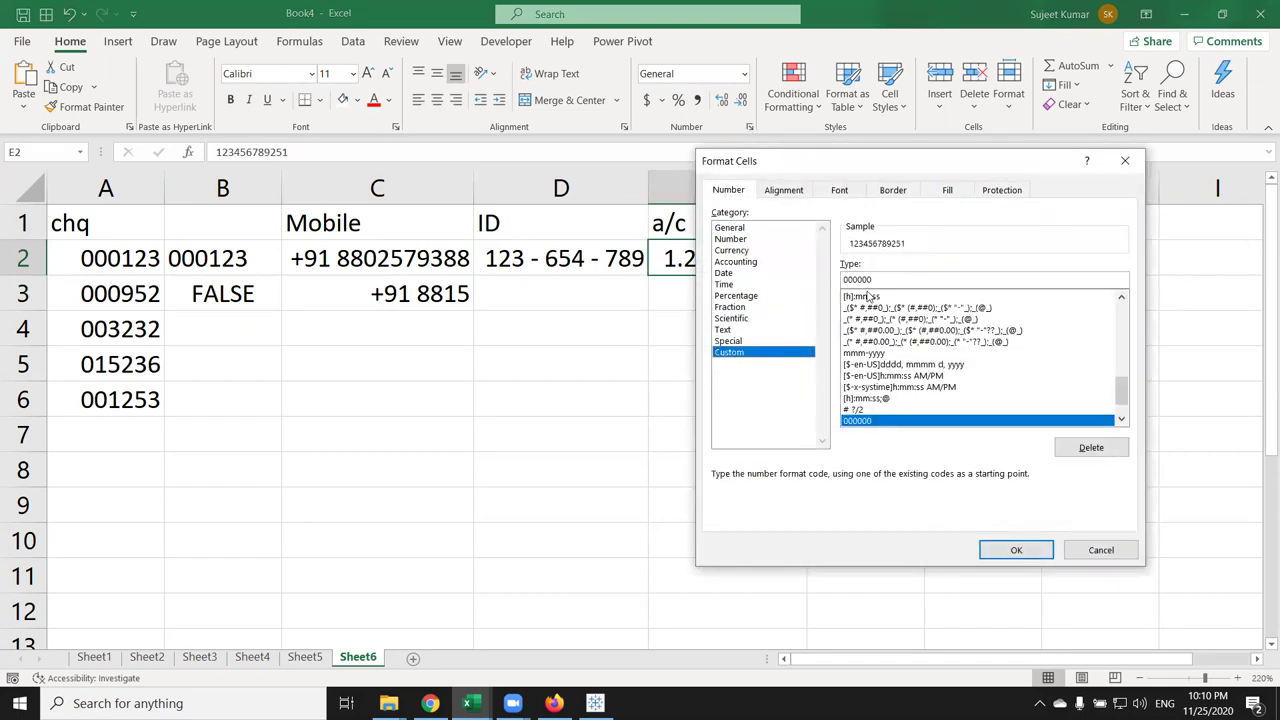
key(Tab)
text(0)
key(Return)
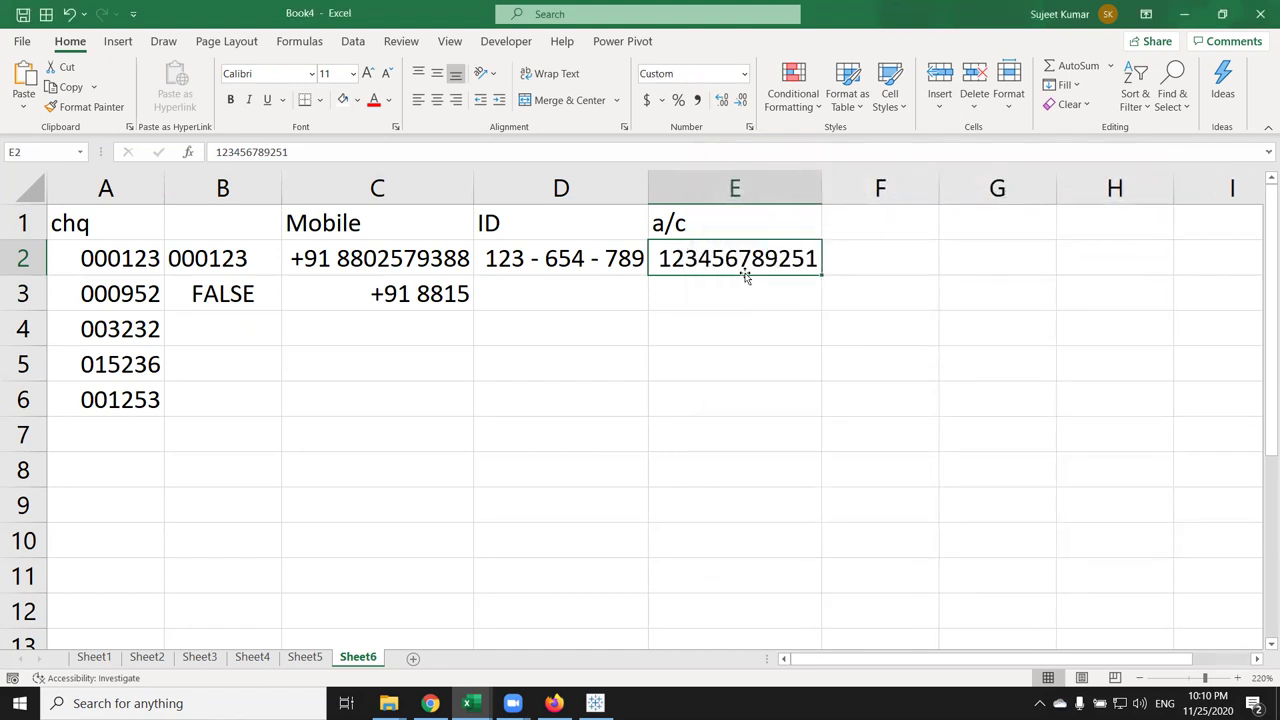
Append 321, then 9, to E2's account number; Excel turns the 16th digit into 0
double_click(812, 258)
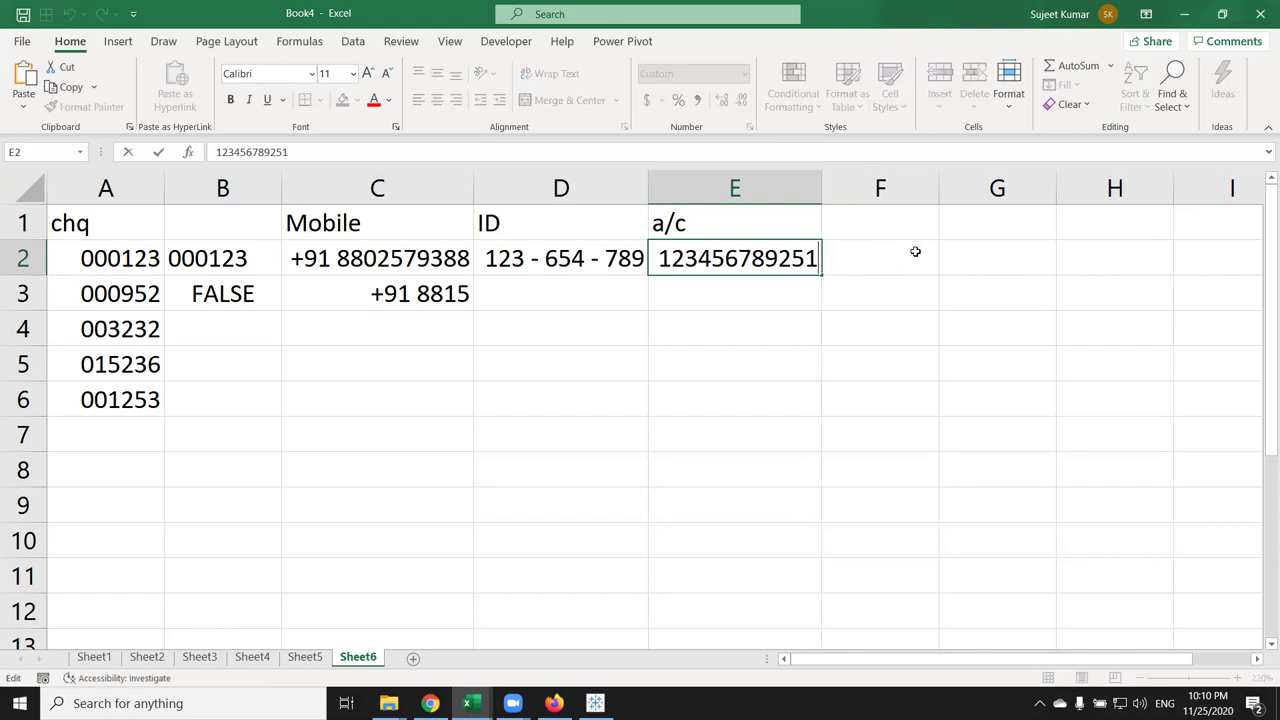
text(321)
key(Return)
key(Up)
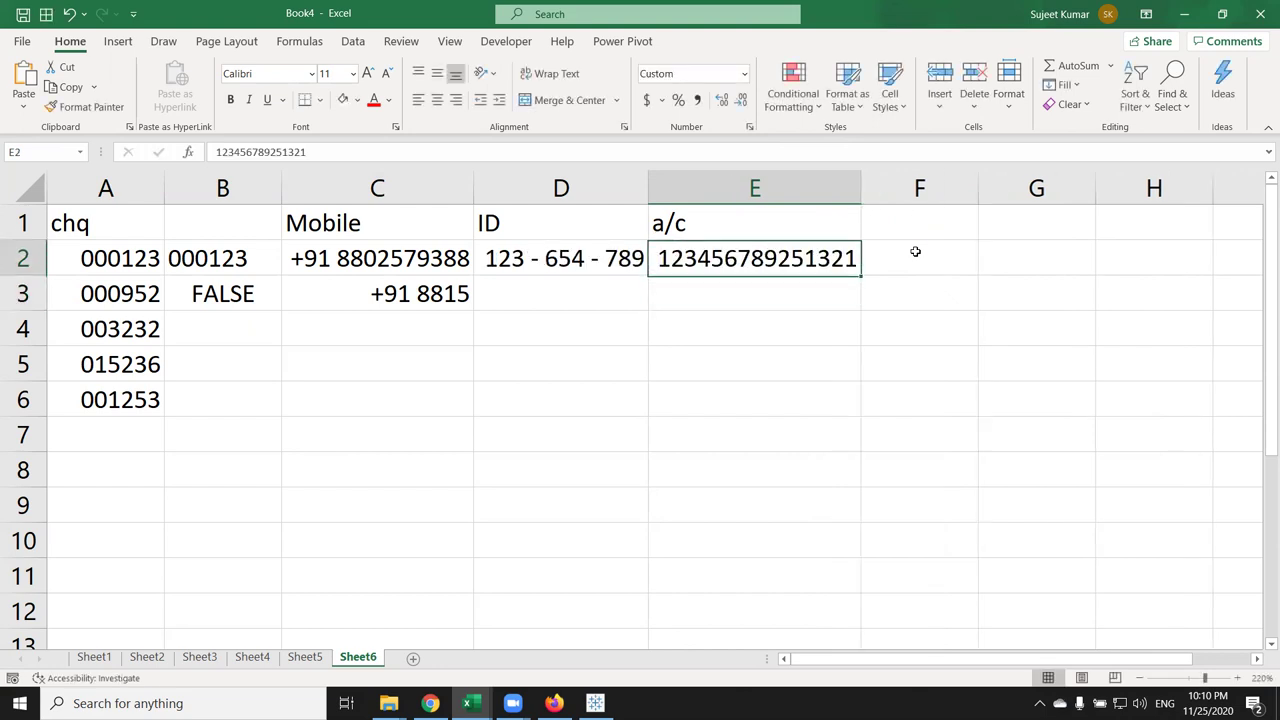
key(F2)
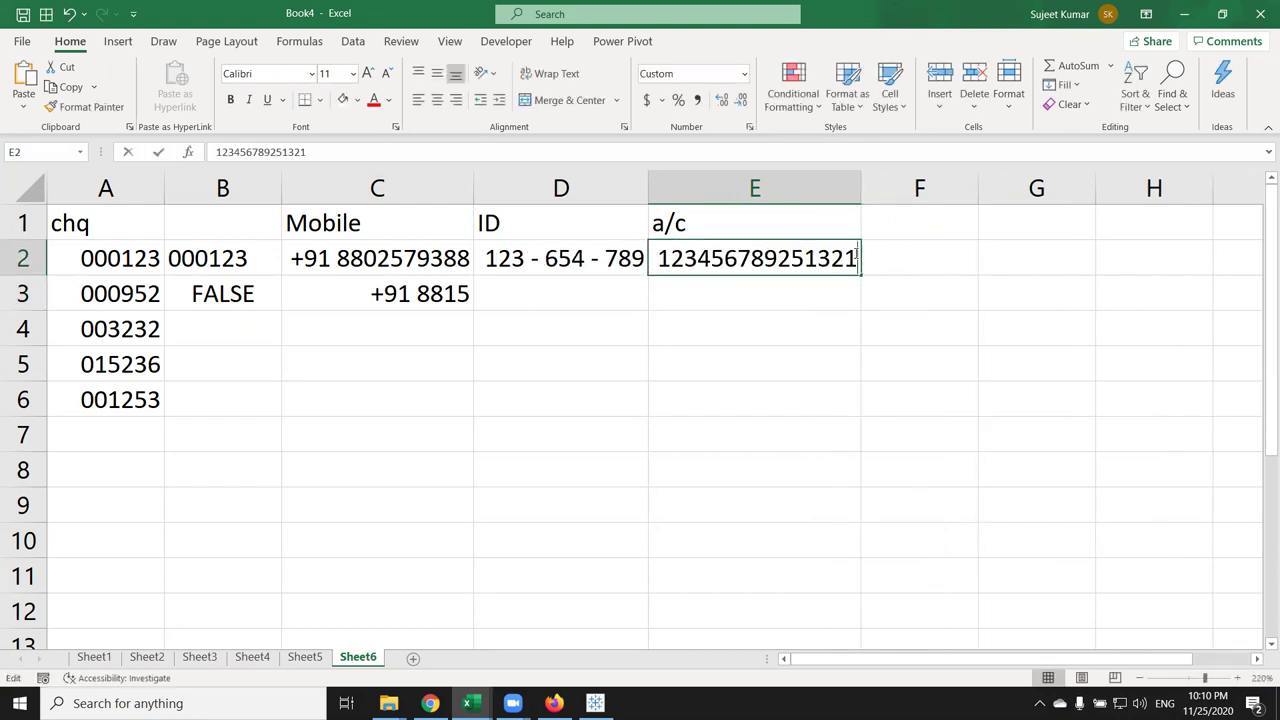
text(9)
key(Return)
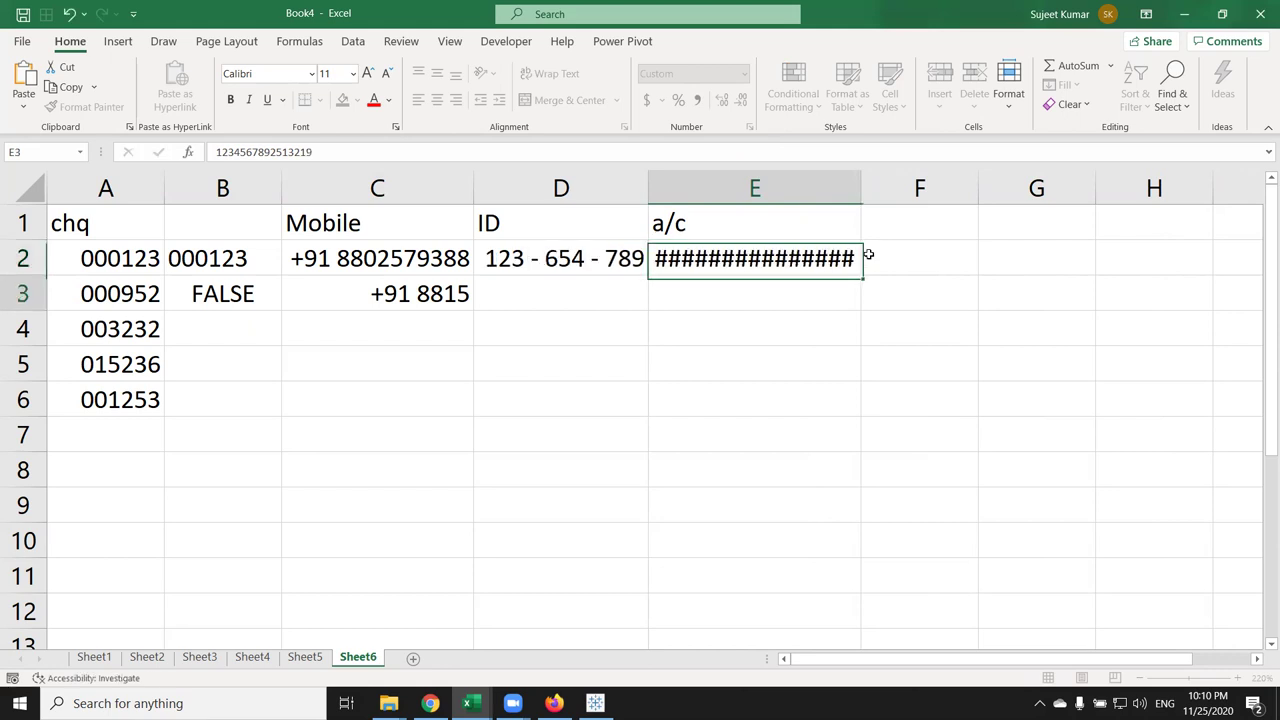
key(Up)
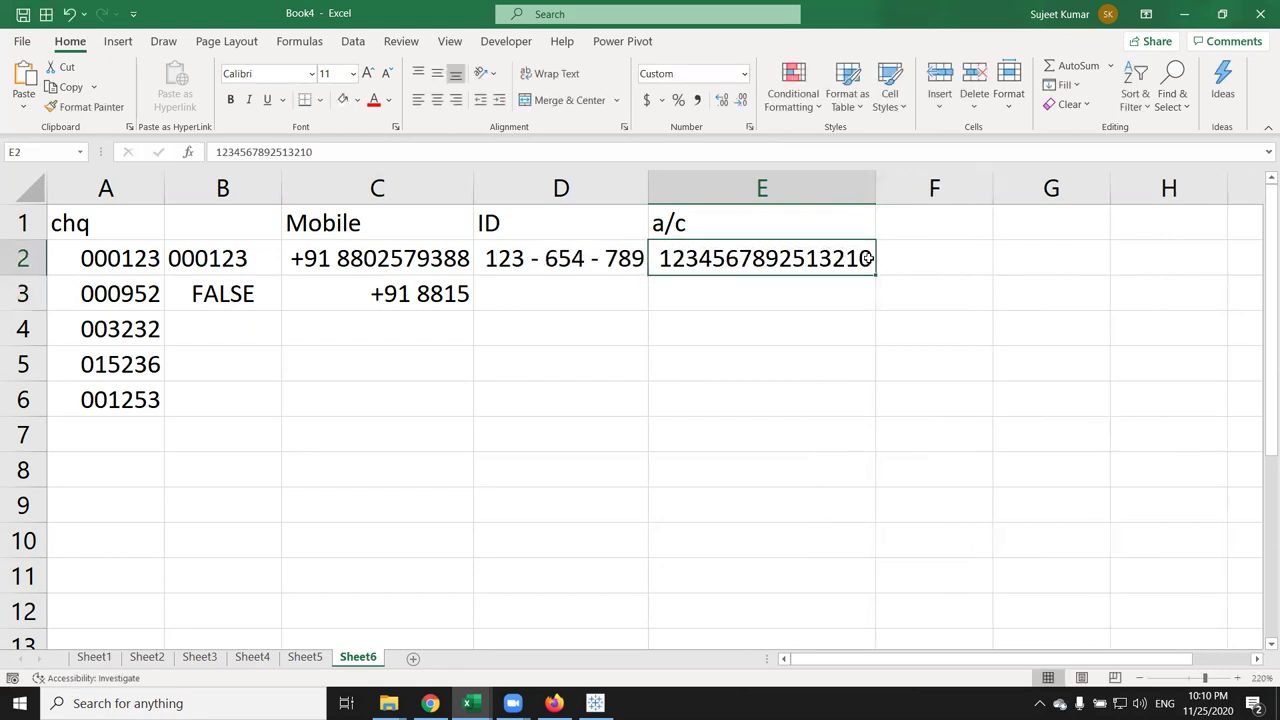
key(F2)
key(BackSpace)
Retry E2's final digits with 3 and 2, then store a 31-digit account number in E3 as apostrophe-prefixed text
text(3)
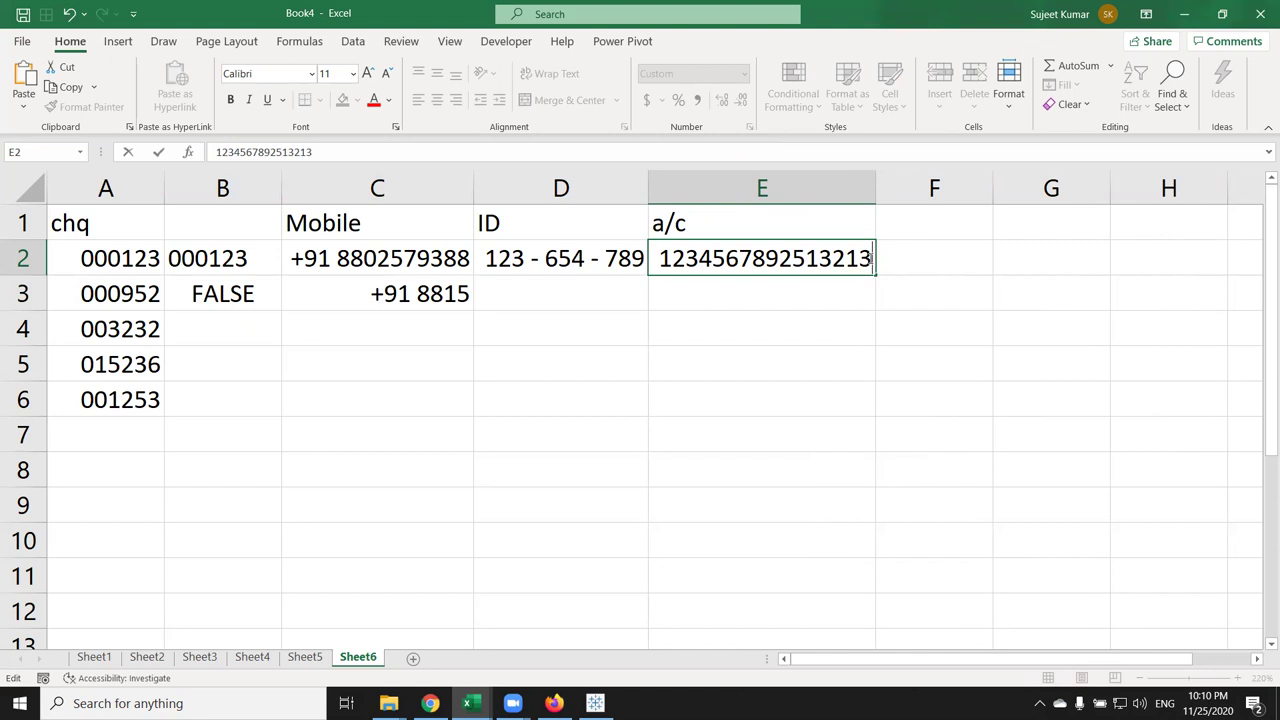
key(Return)
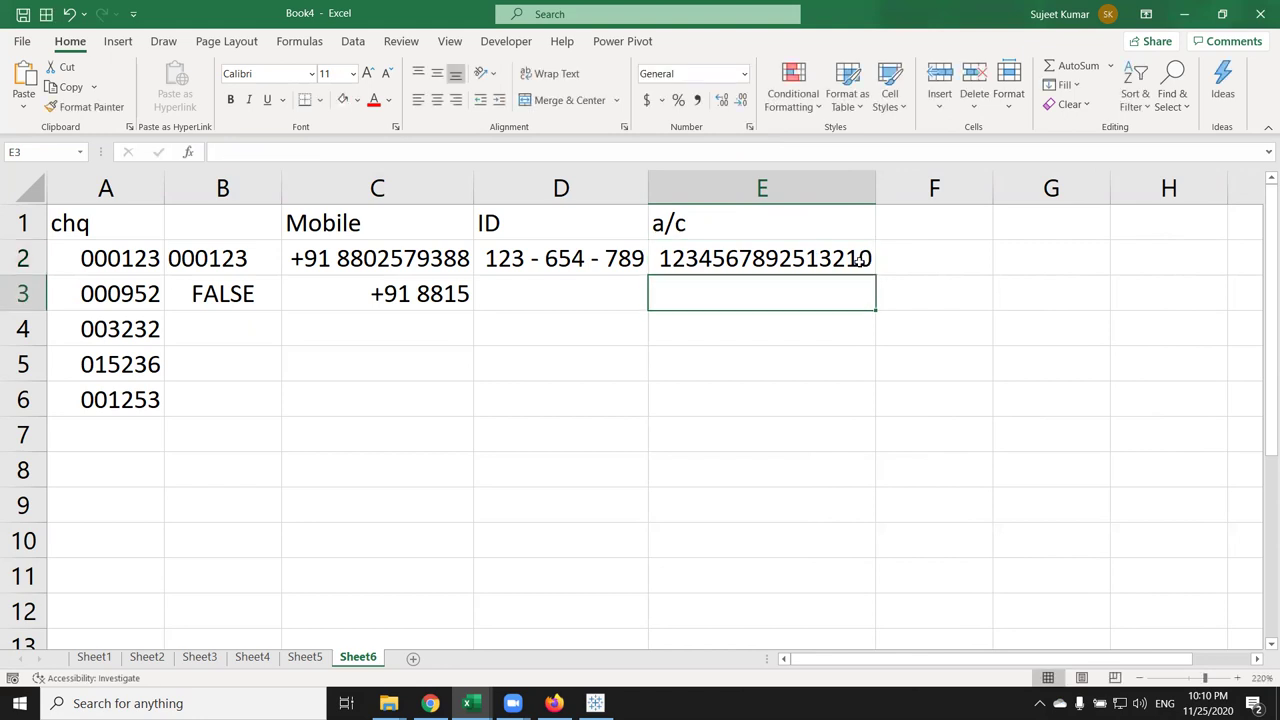
click(862, 261)
double_click(860, 261)
text(2)
key(Return)
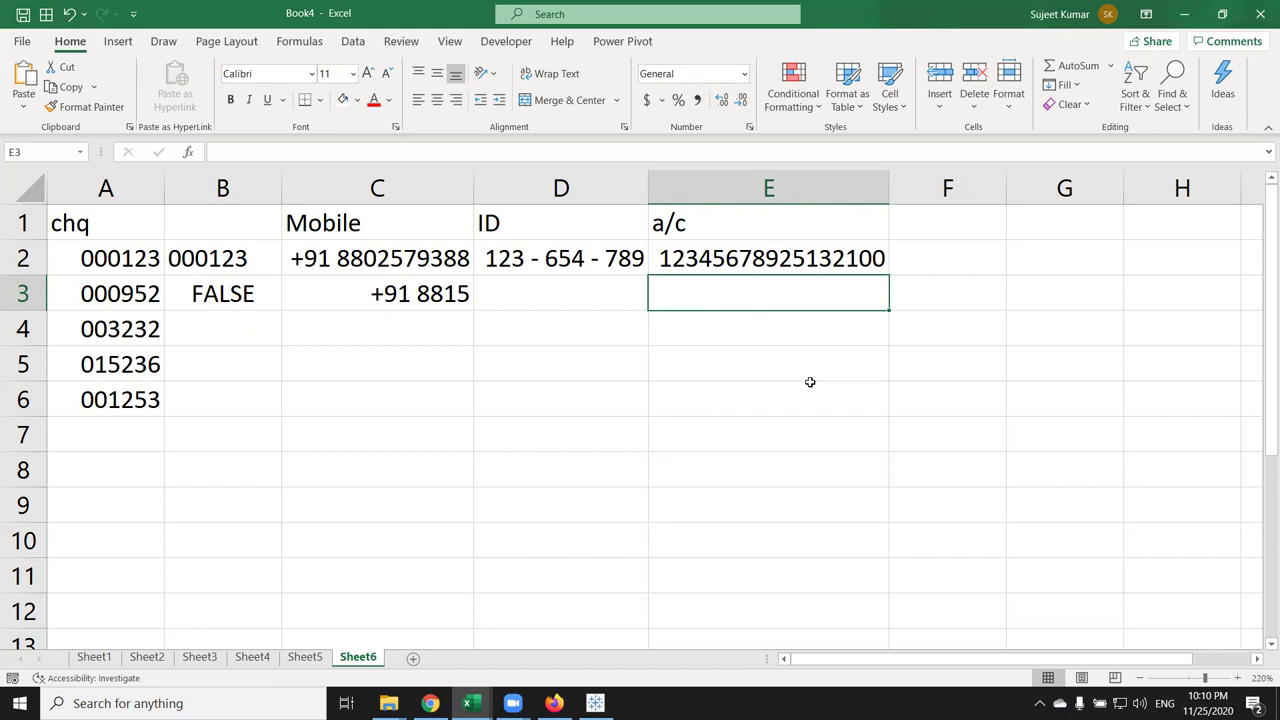
text('131321541321321354)
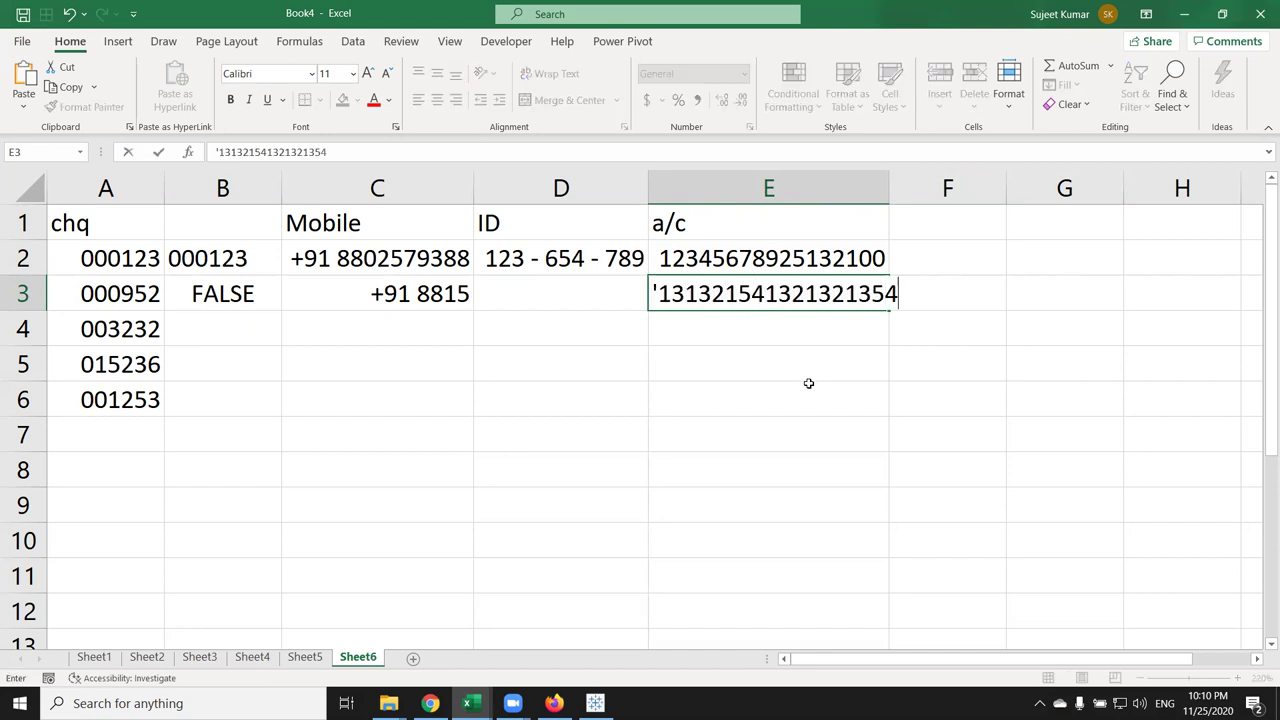
text(6516541646546)
key(Return)
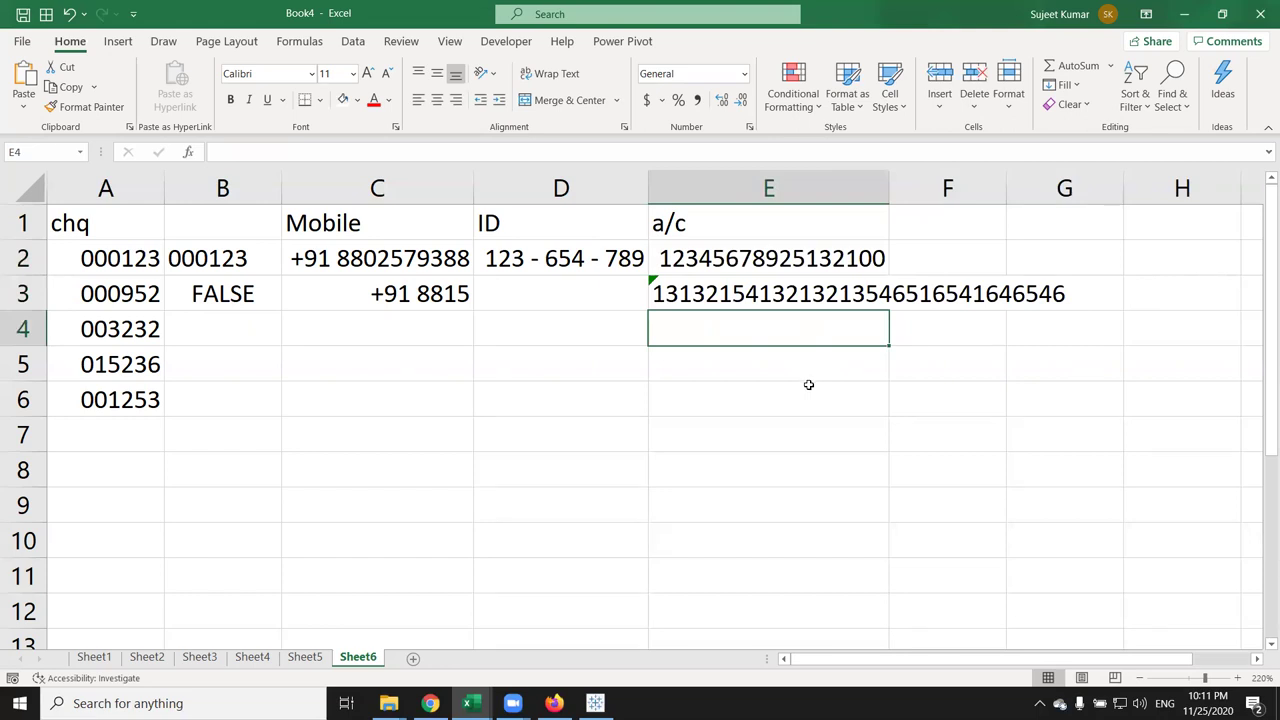
AutoFit column E and add the heading CC in F1
double_click(883, 195)
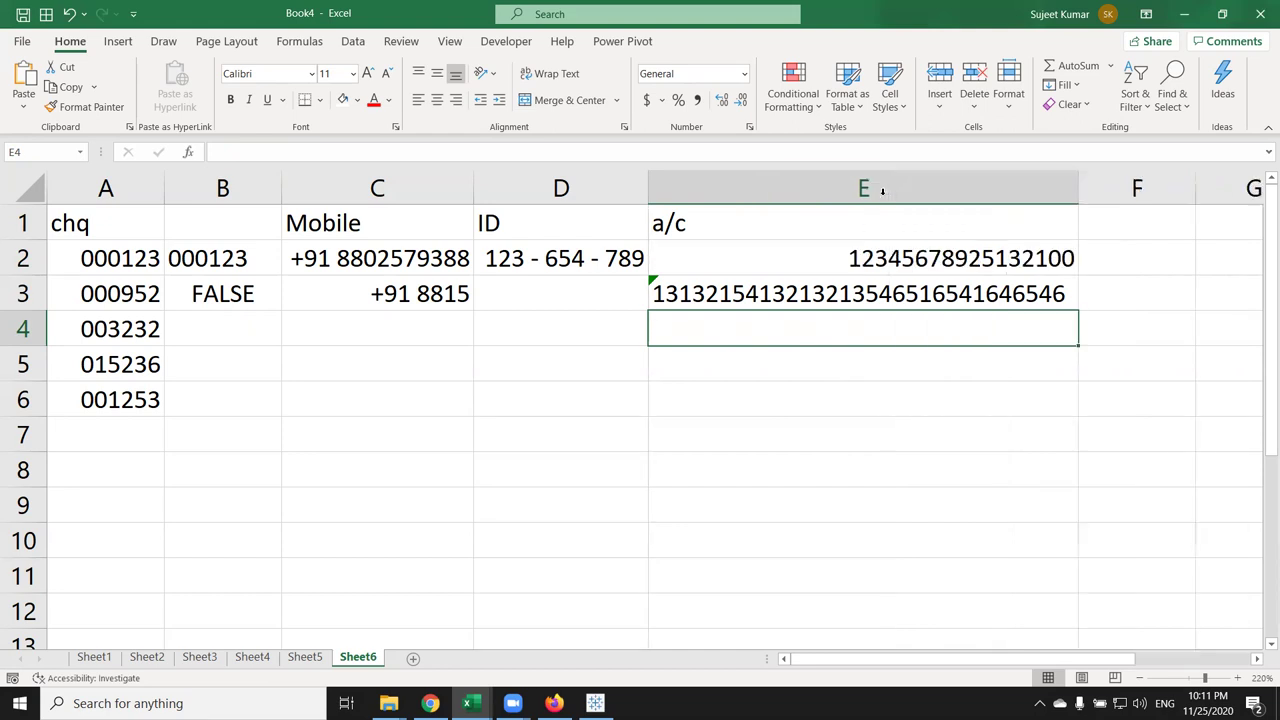
key(Up)
key(Up)
key(Up)
key(Right)
key(Right)
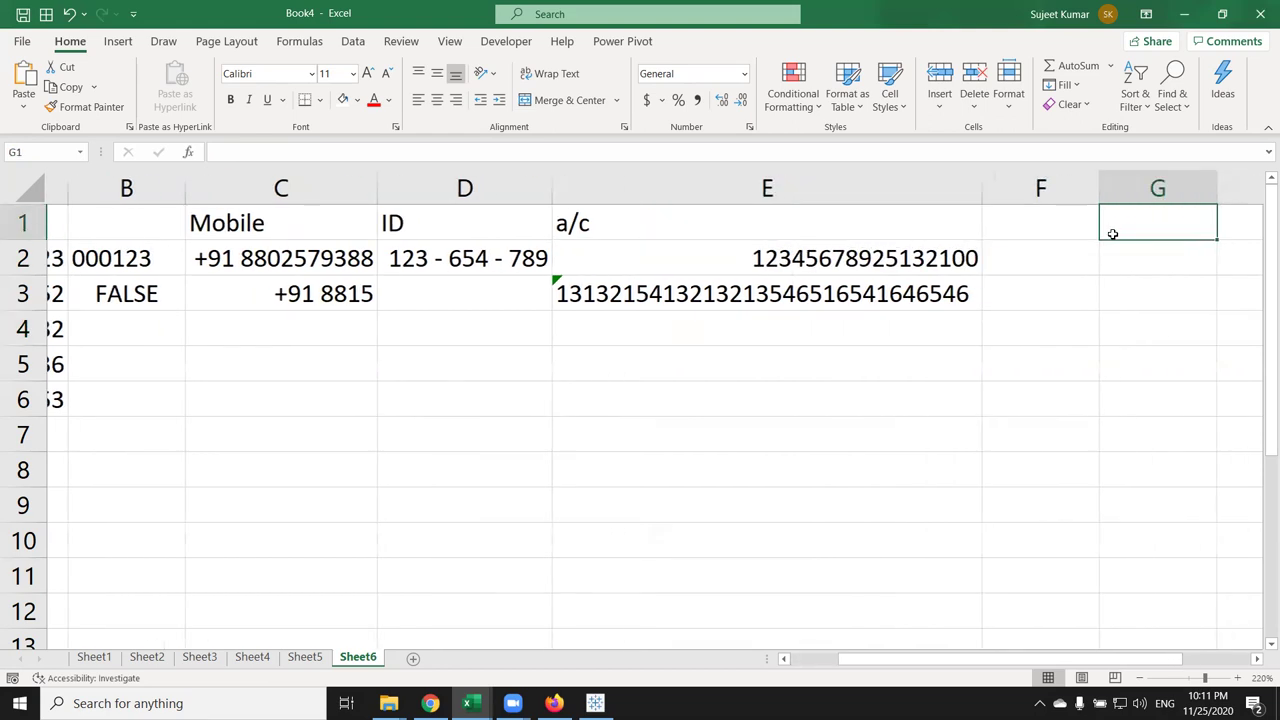
key(Left)
text(CC)
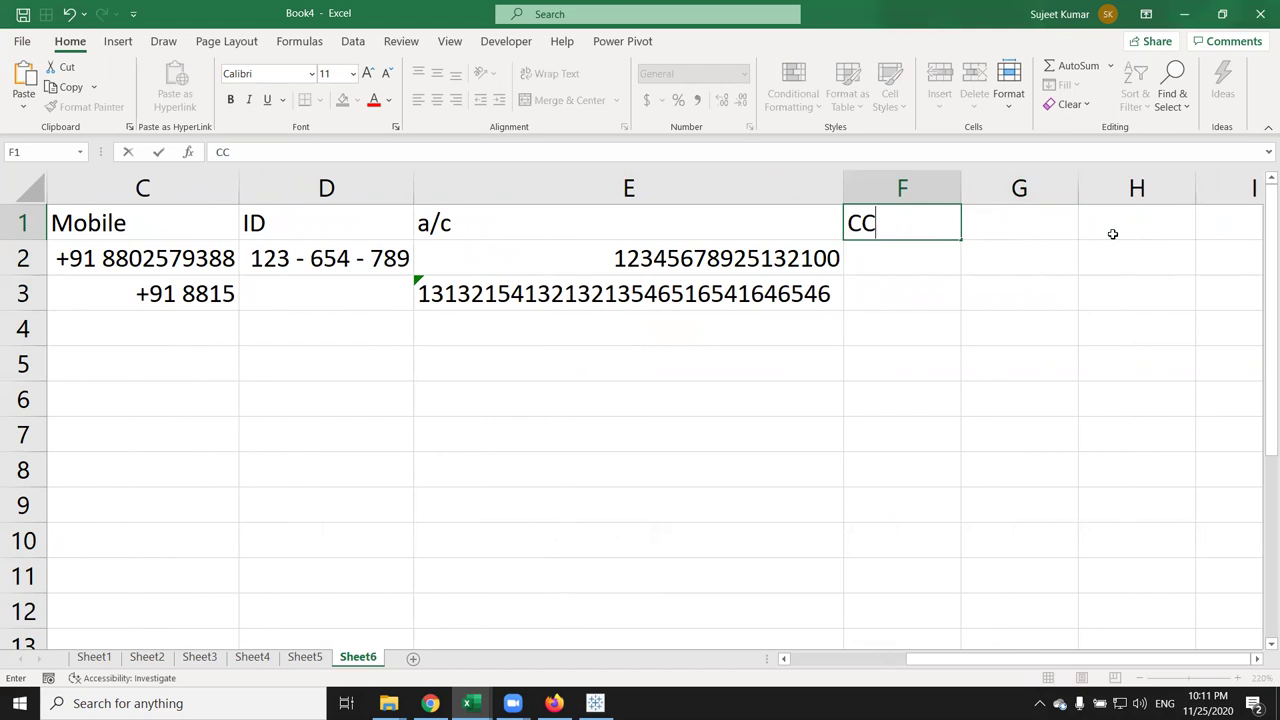
key(Return)
Enter a masked card number in F2 and a plain eight-digit card number in F3
text(123)
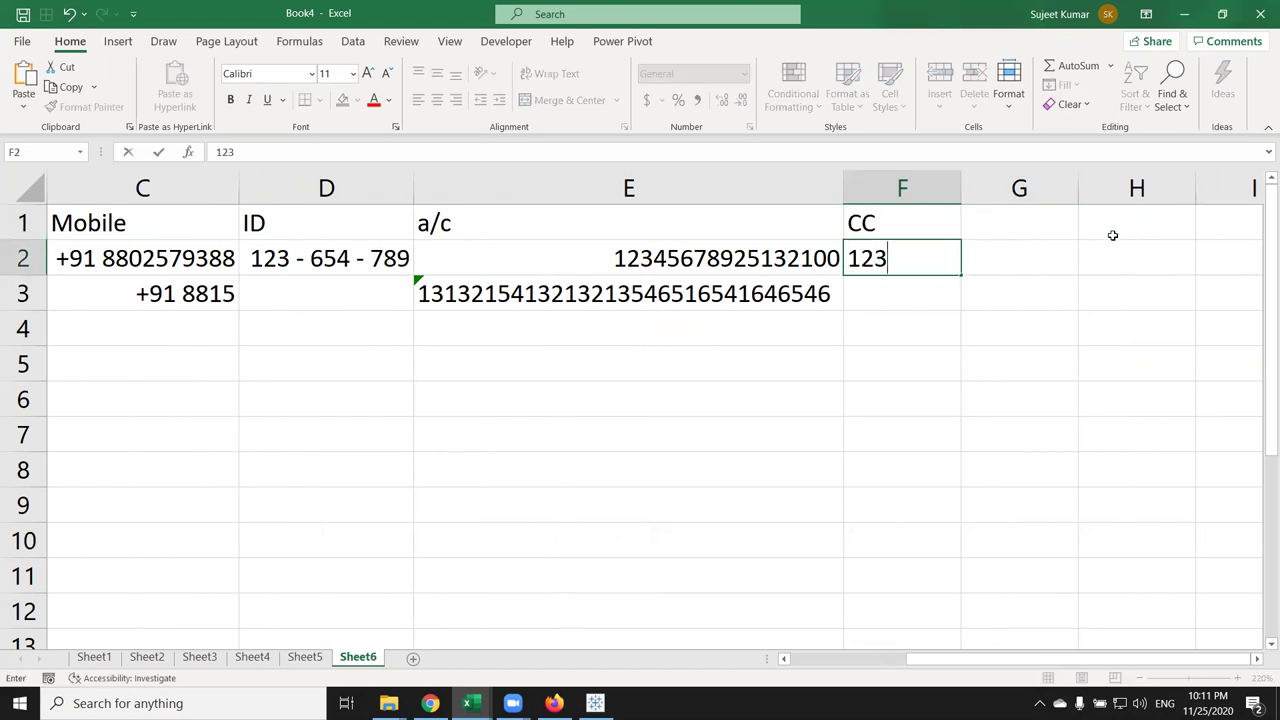
text(6)
text( XXX)
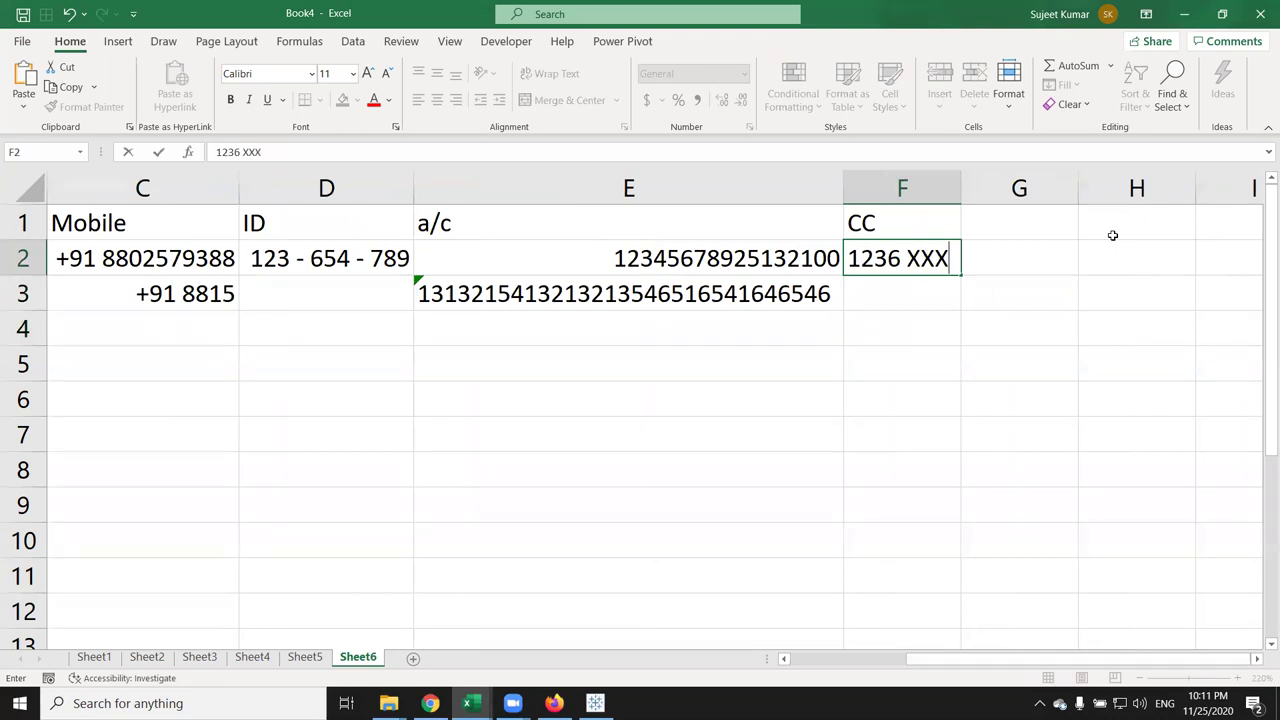
text(X )
text(XXX)
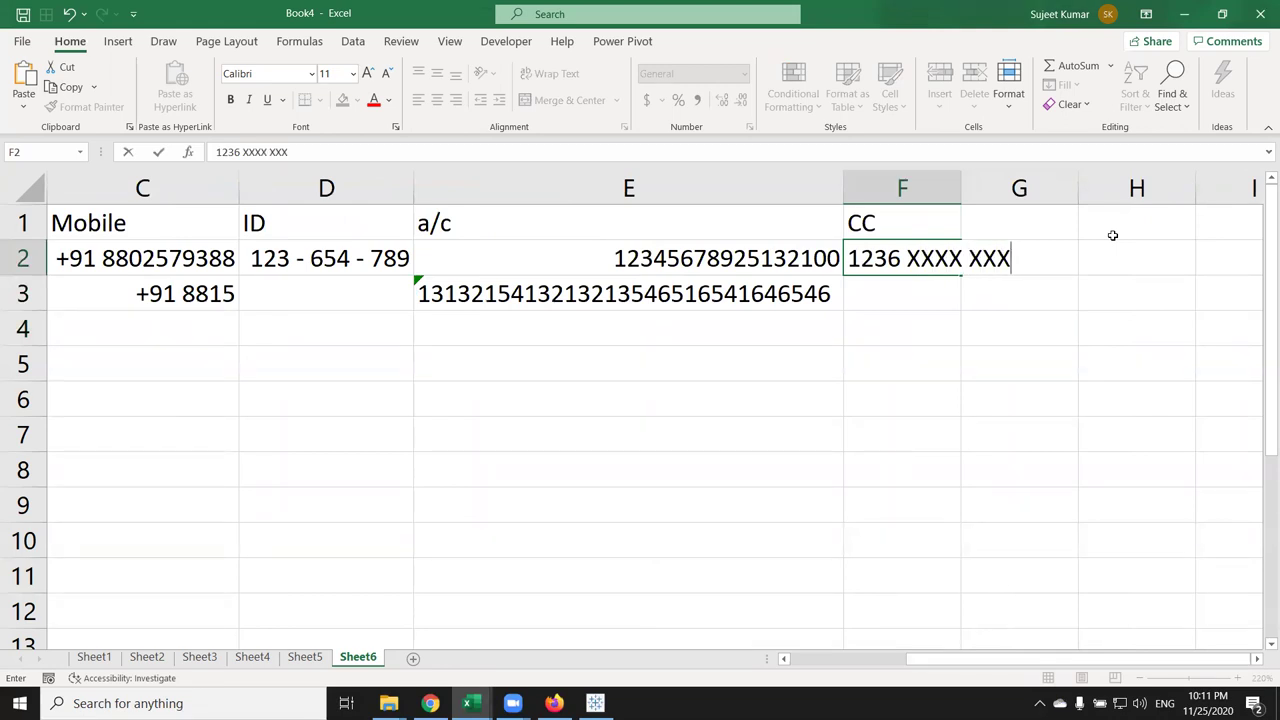
text(X 1365)
key(Return)
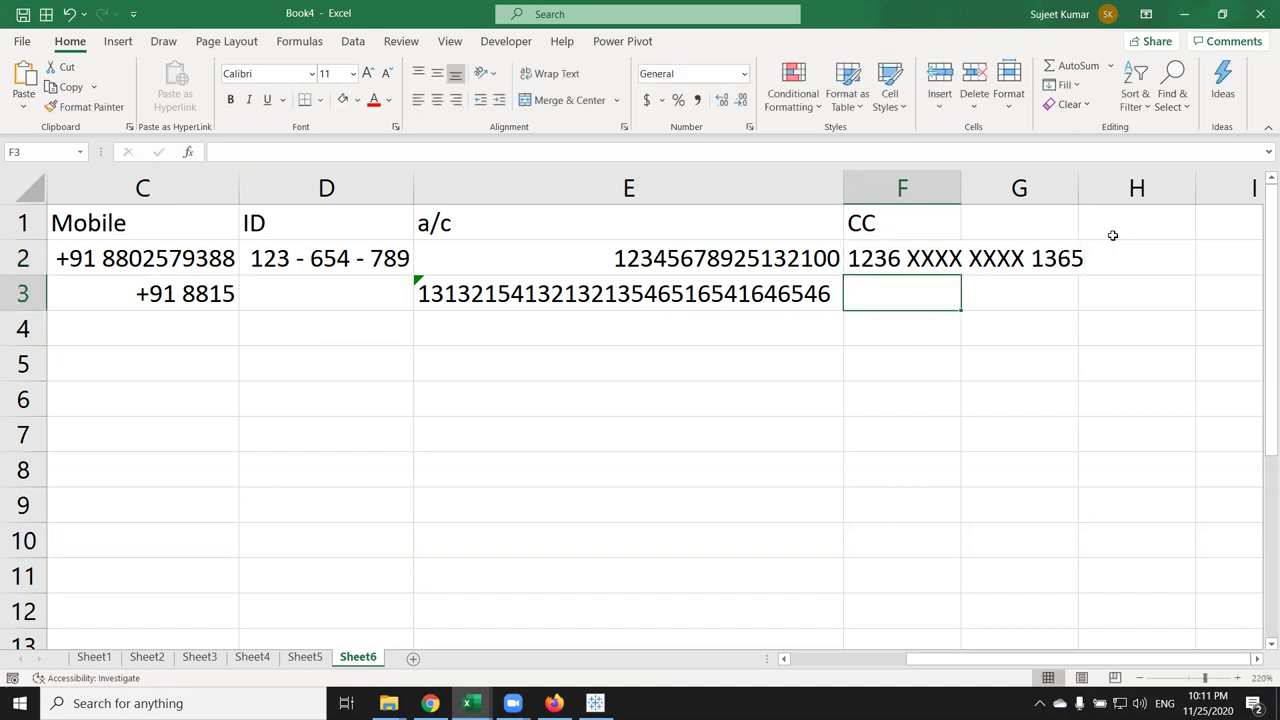
text(1236)
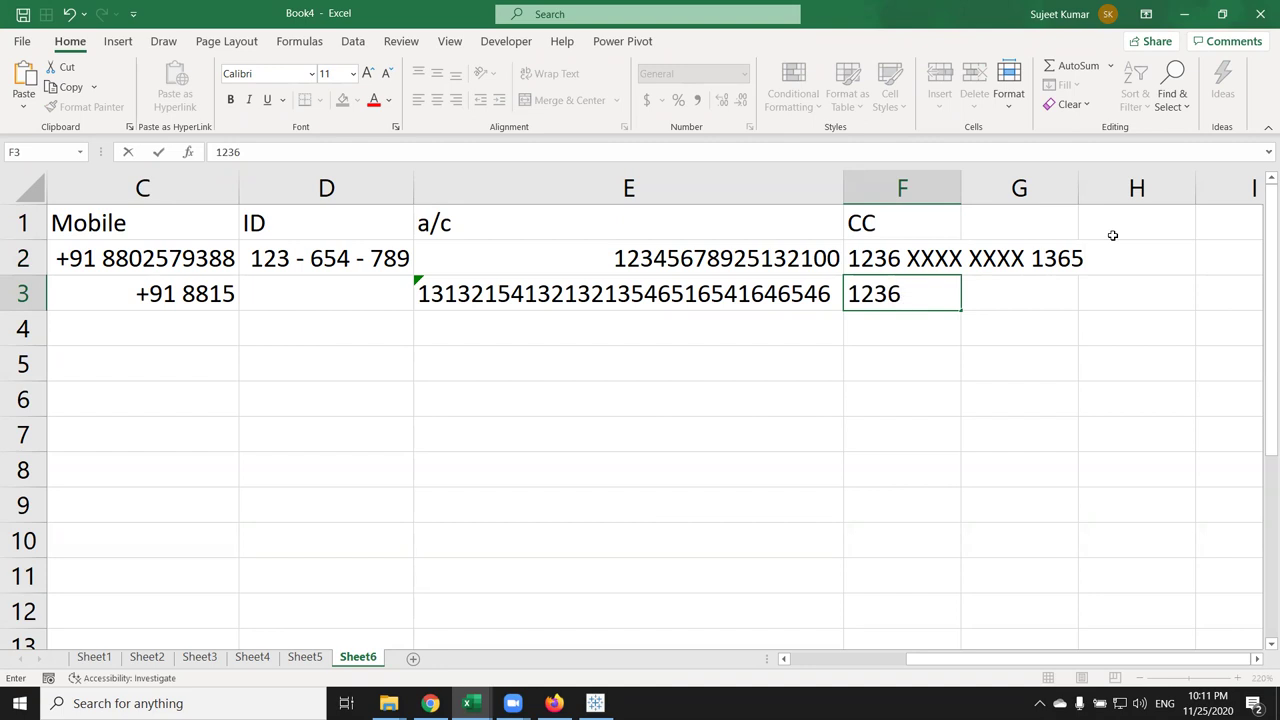
text(8521)
key(Return)
key(Up)
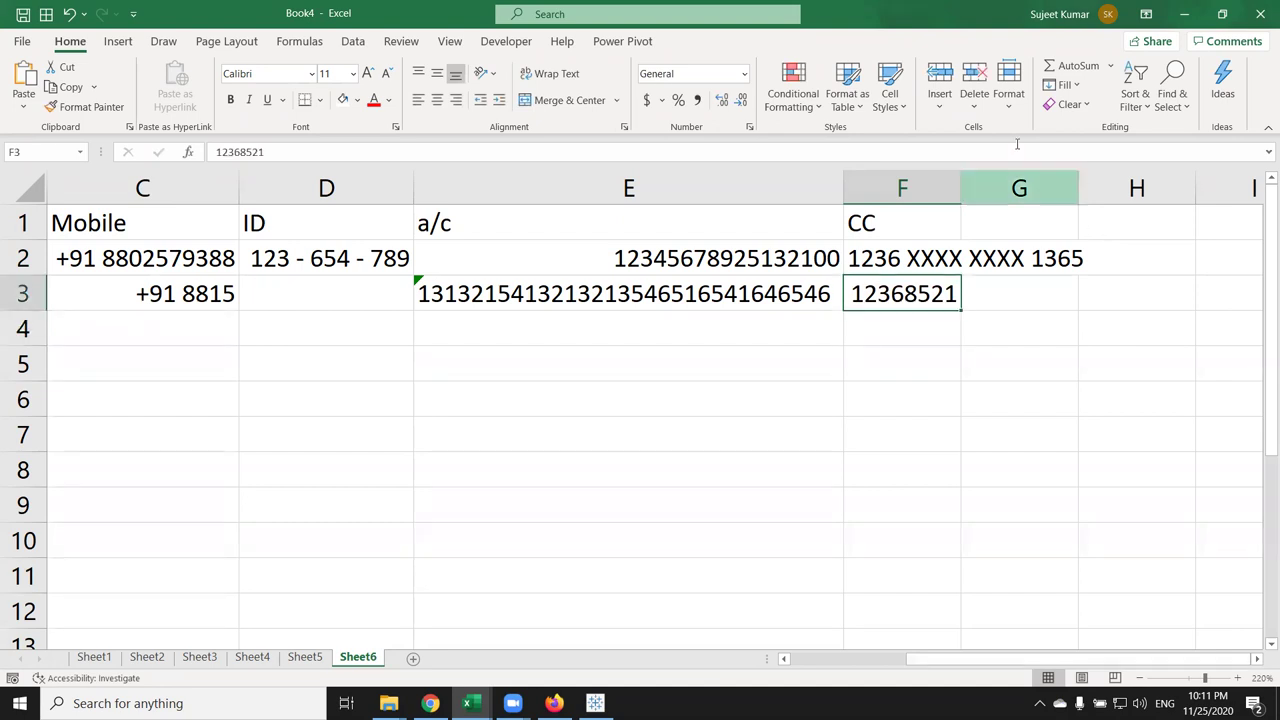
Give F3 the custom format 0000 "XXXX XXXX " 0000 to mask its middle digits
click(749, 126)
click(735, 342)
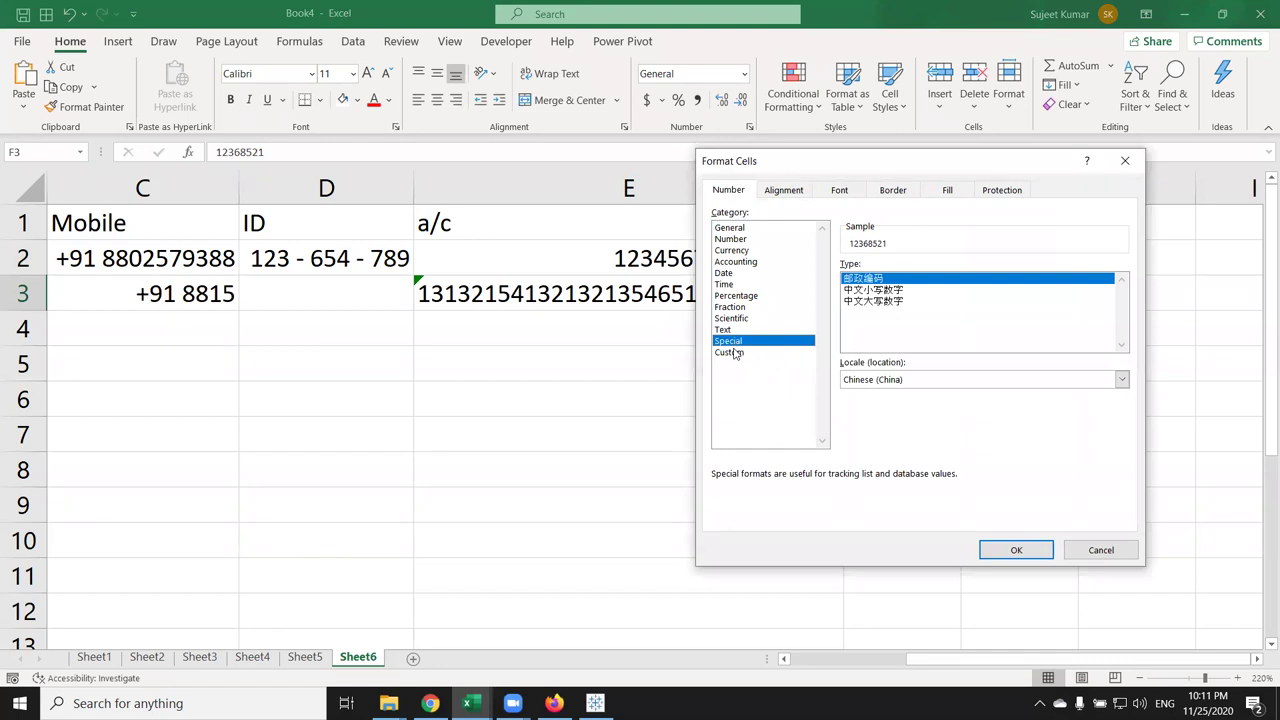
click(735, 352)
click(870, 279)
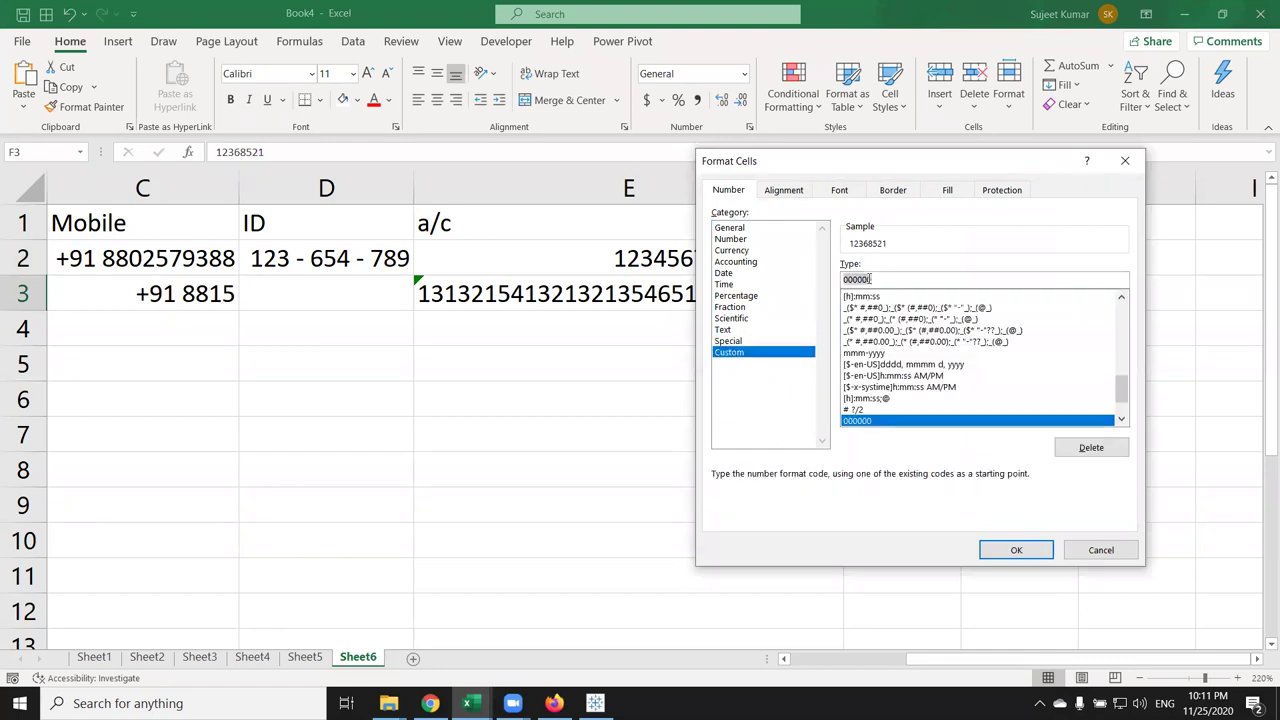
key(BackSpace)
key(BackSpace)
key(BackSpace)
text(0 "XXX)
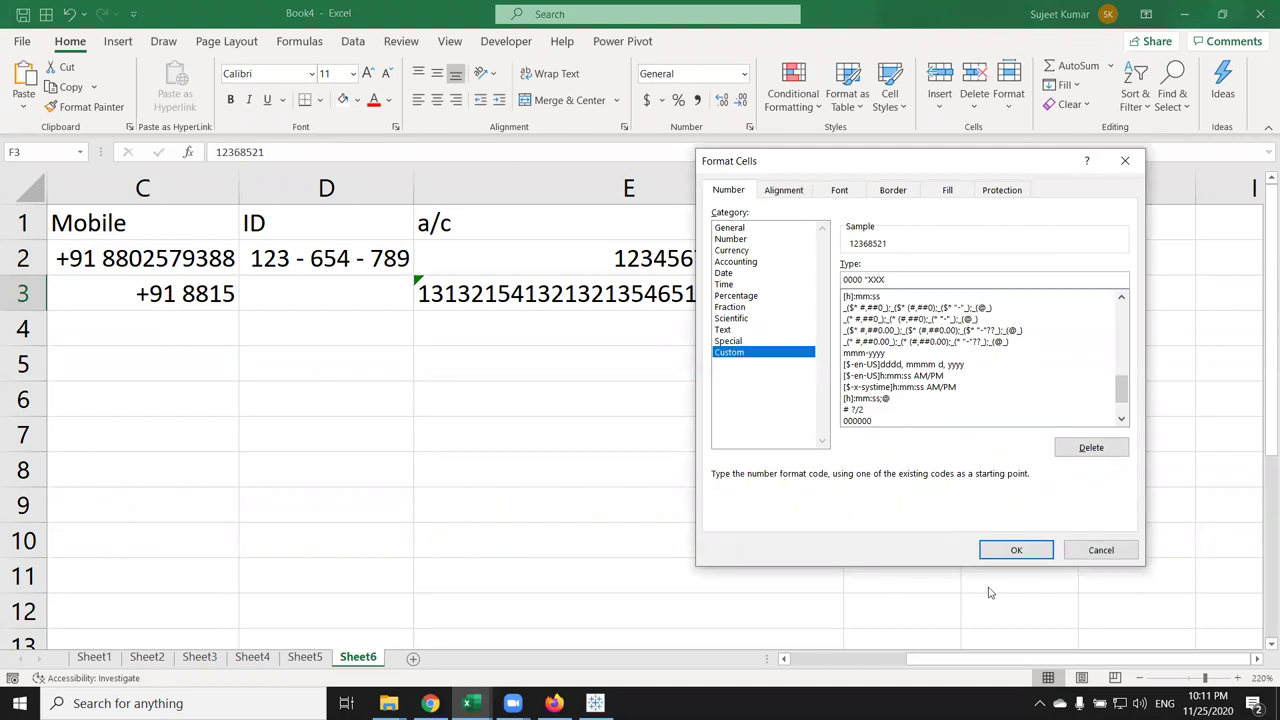
text(X XXXX )
text(" 0000)
key(Return)
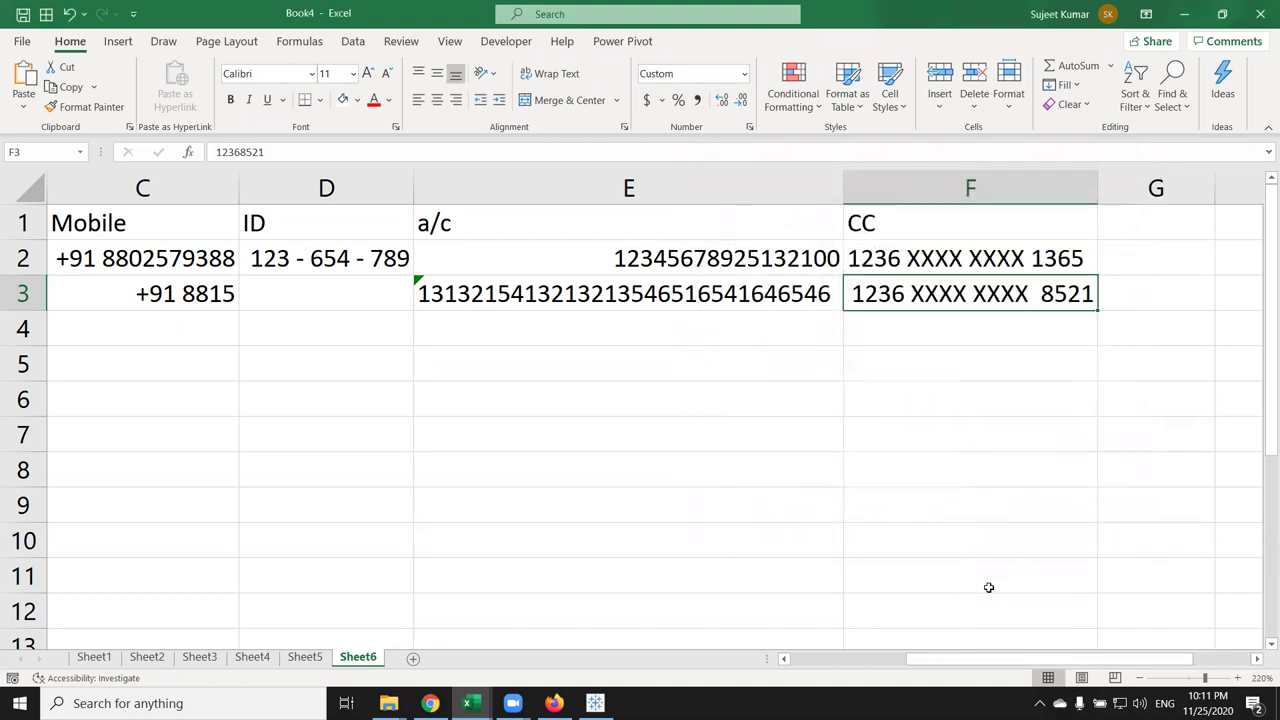
key(Left)
key(Left)
key(Left)
key(Left)
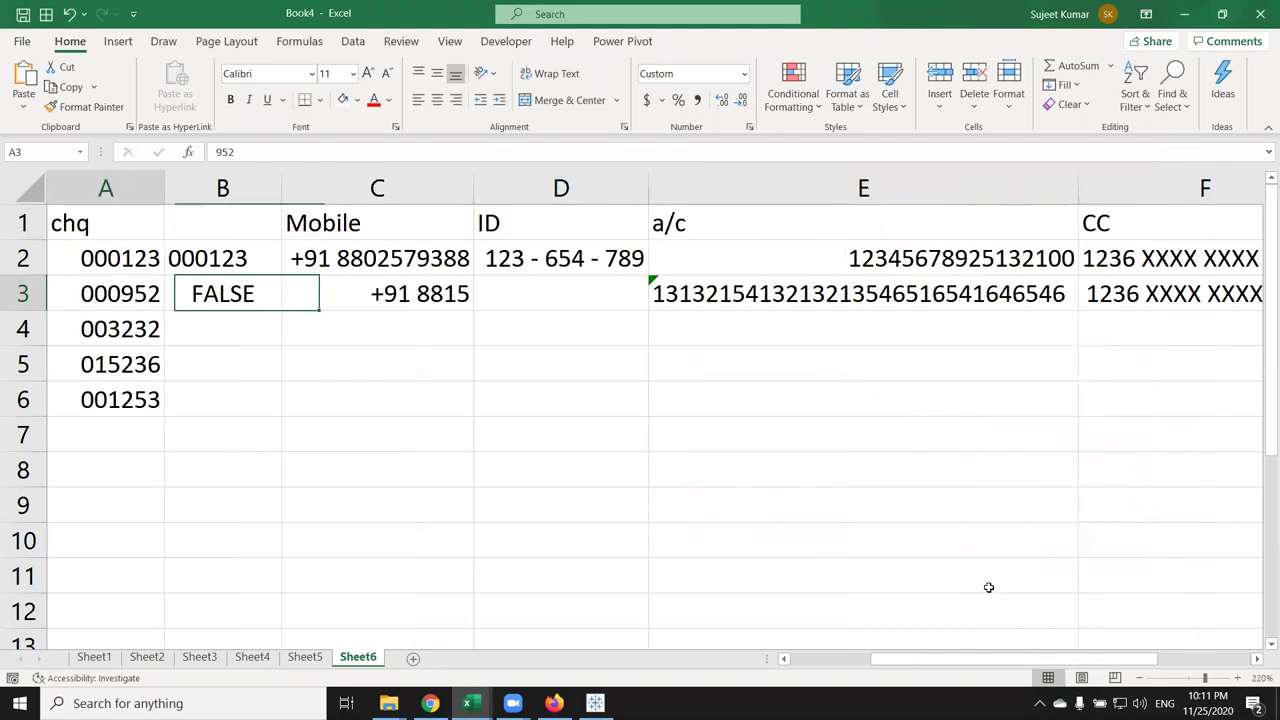
Review the formatted entries, then enter 1500 in C7 so it displays +91 1500
key(Right)
key(Right)
key(Right)
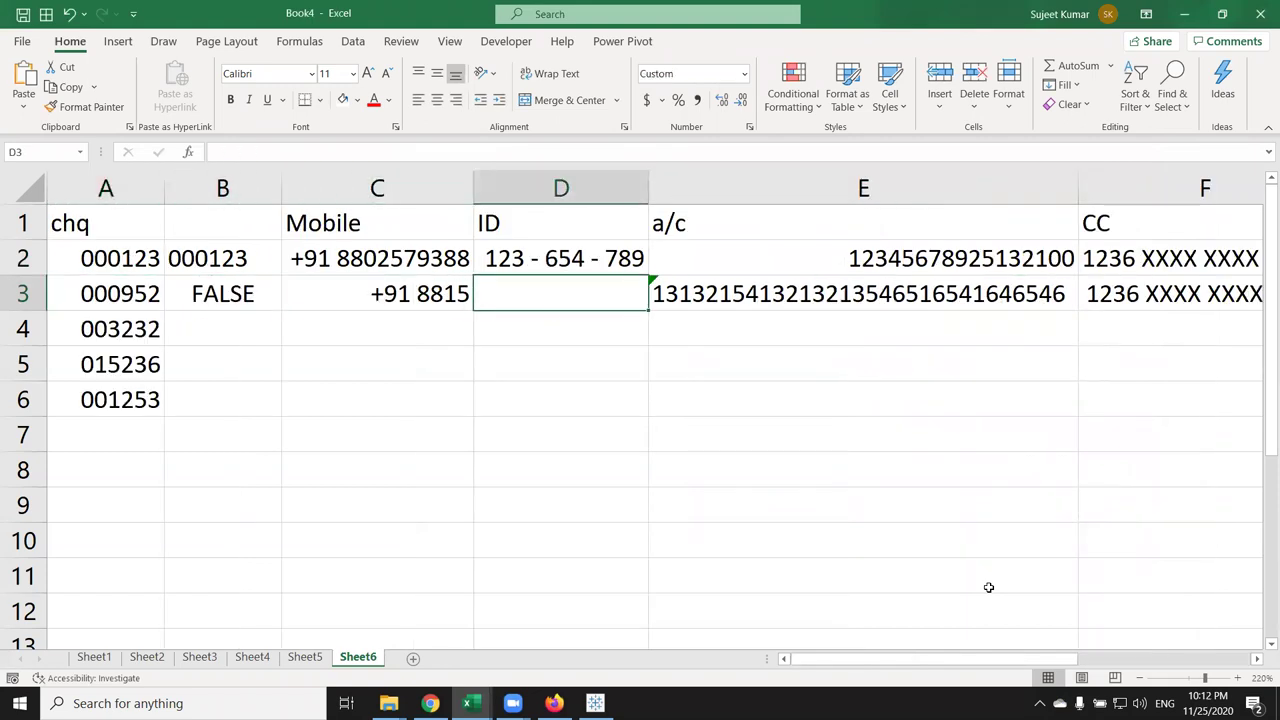
key(Right)
key(Right)
key(Left)
key(Left)
key(Left)
key(Left)
key(Left)
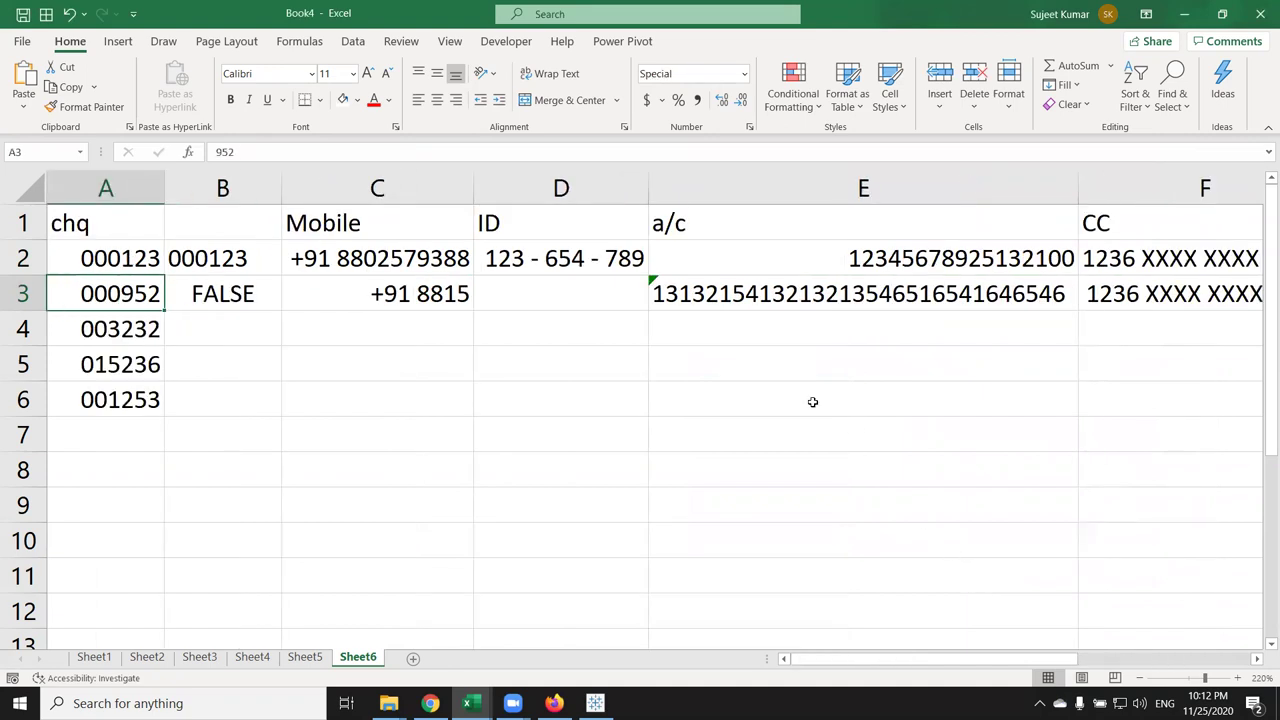
drag(122, 262, 346, 301)
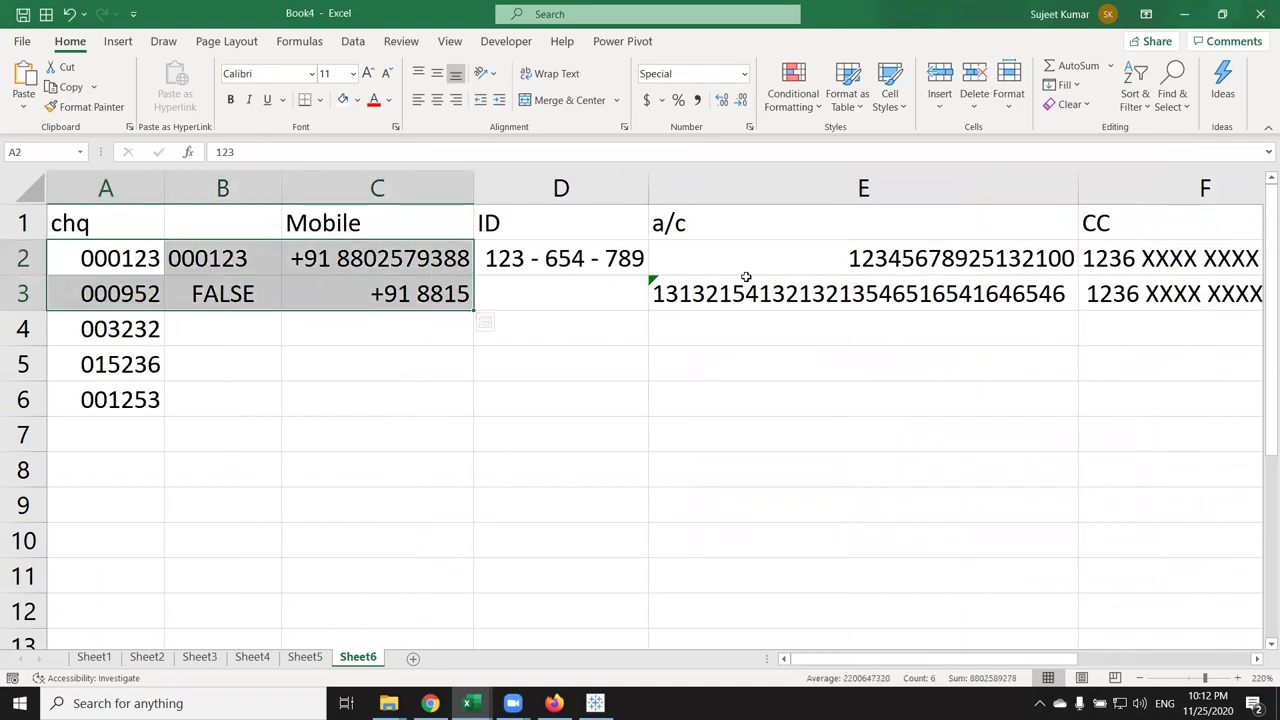
drag(957, 251, 1047, 313)
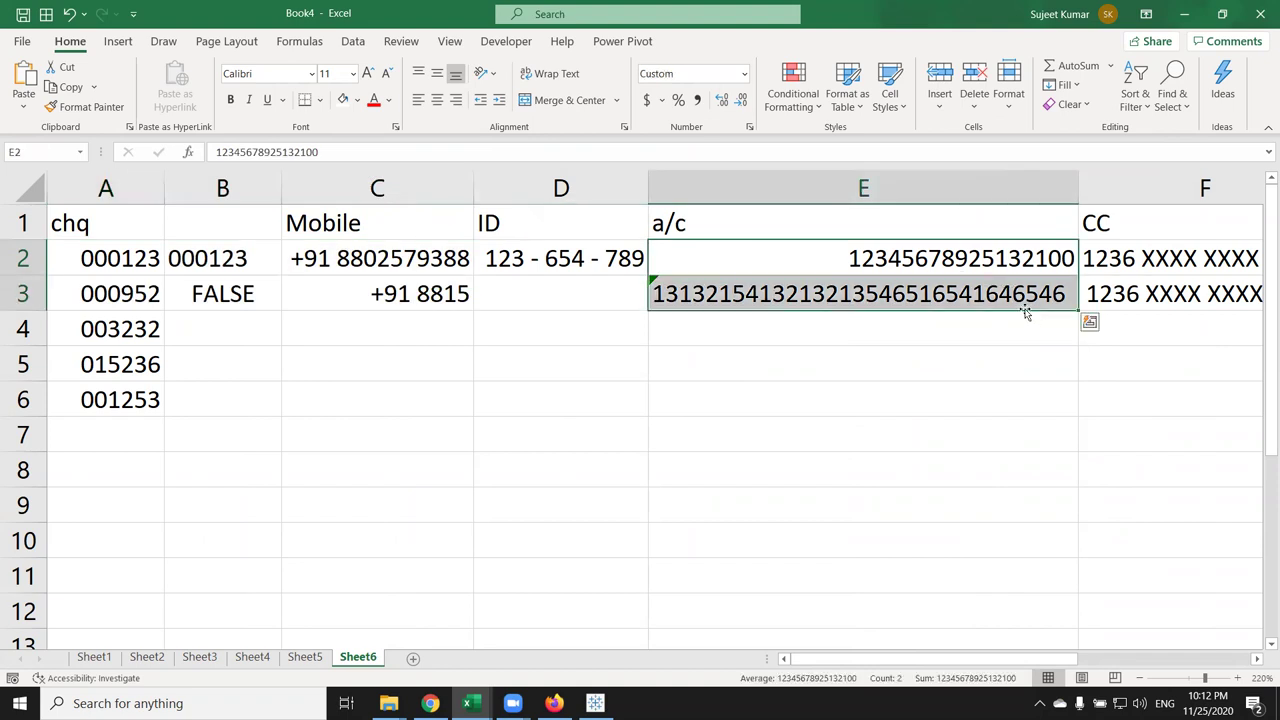
click(392, 437)
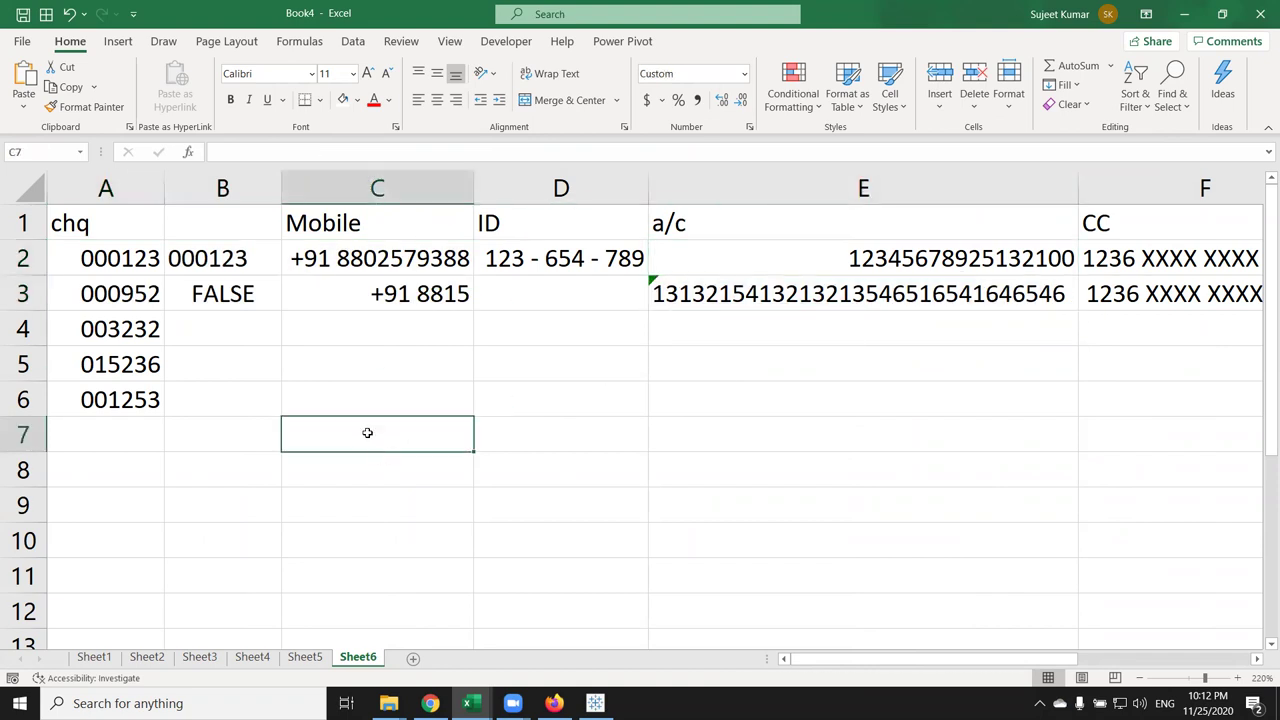
text(1500)
key(Return)
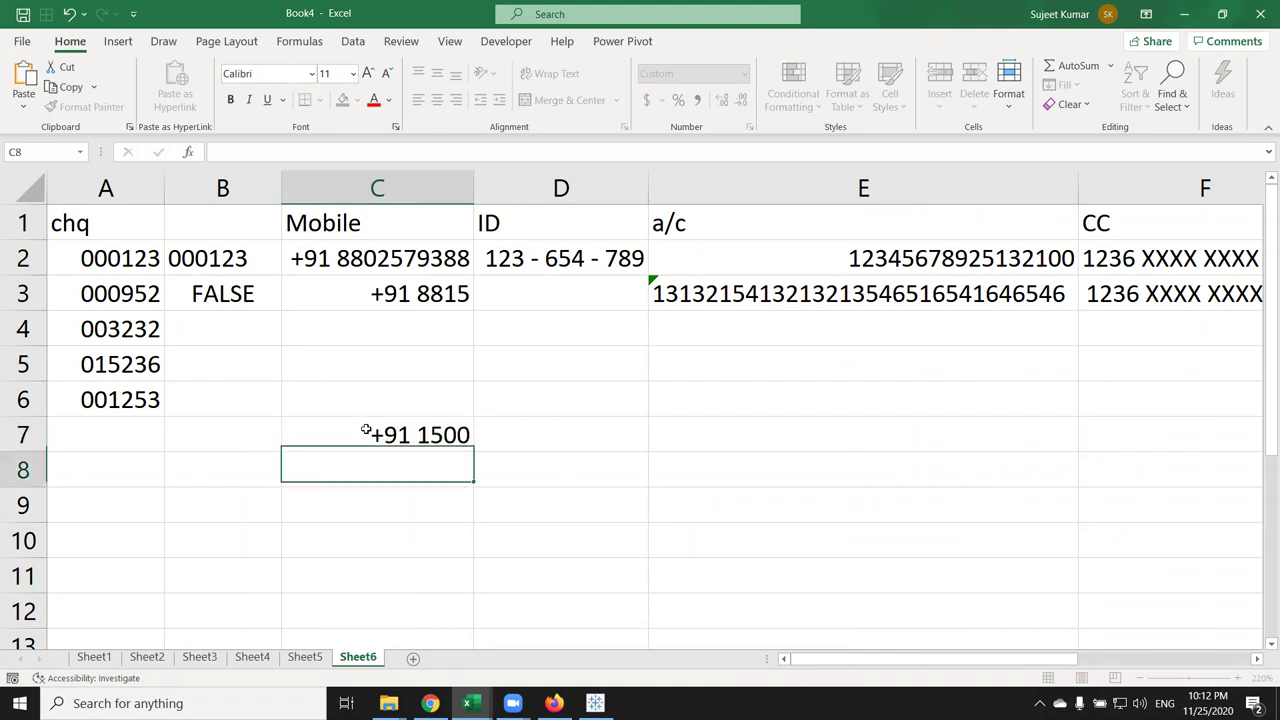
Enter the plain number 1500 in C14
scroll(350, 430, down, 4)
click(389, 447)
scroll(371, 385, up, 1)
click(370, 375)
text(1500)
key(Return)
click(370, 375)
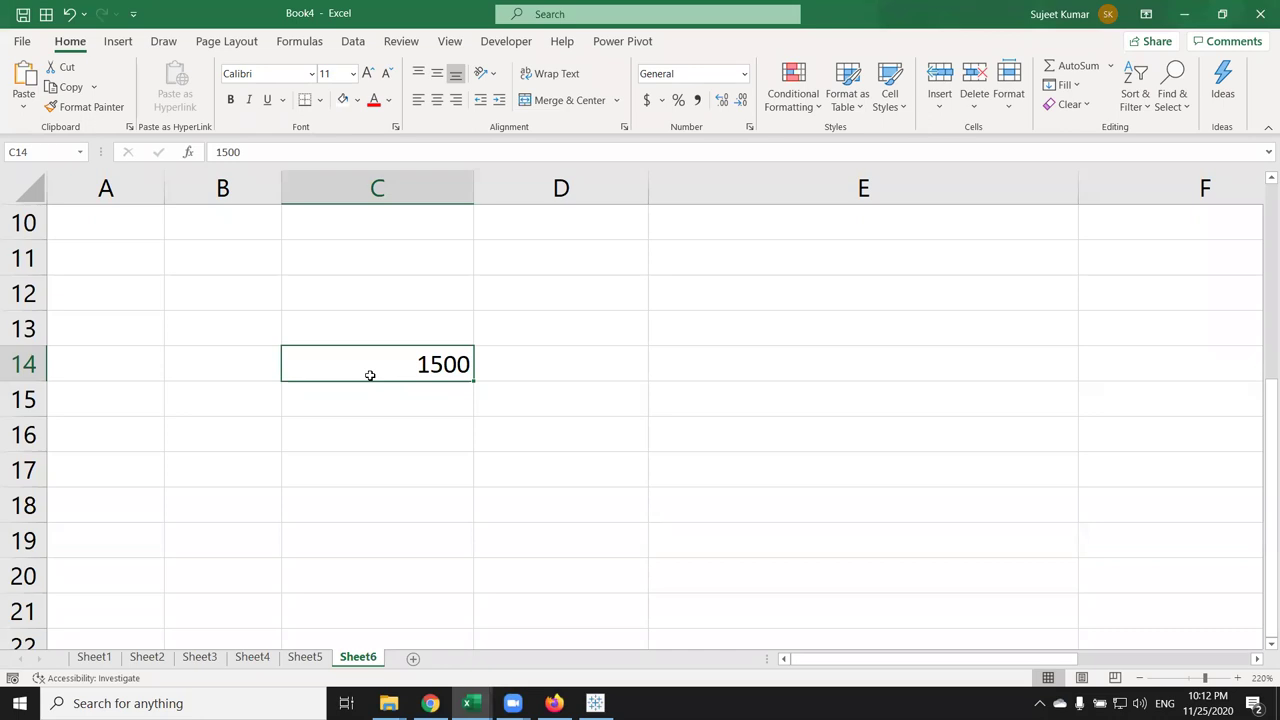
Enter MRP 1500 in C14 and =C14+10 in D14, which returns #VALUE!
text(MRP 1500)
key(Return)
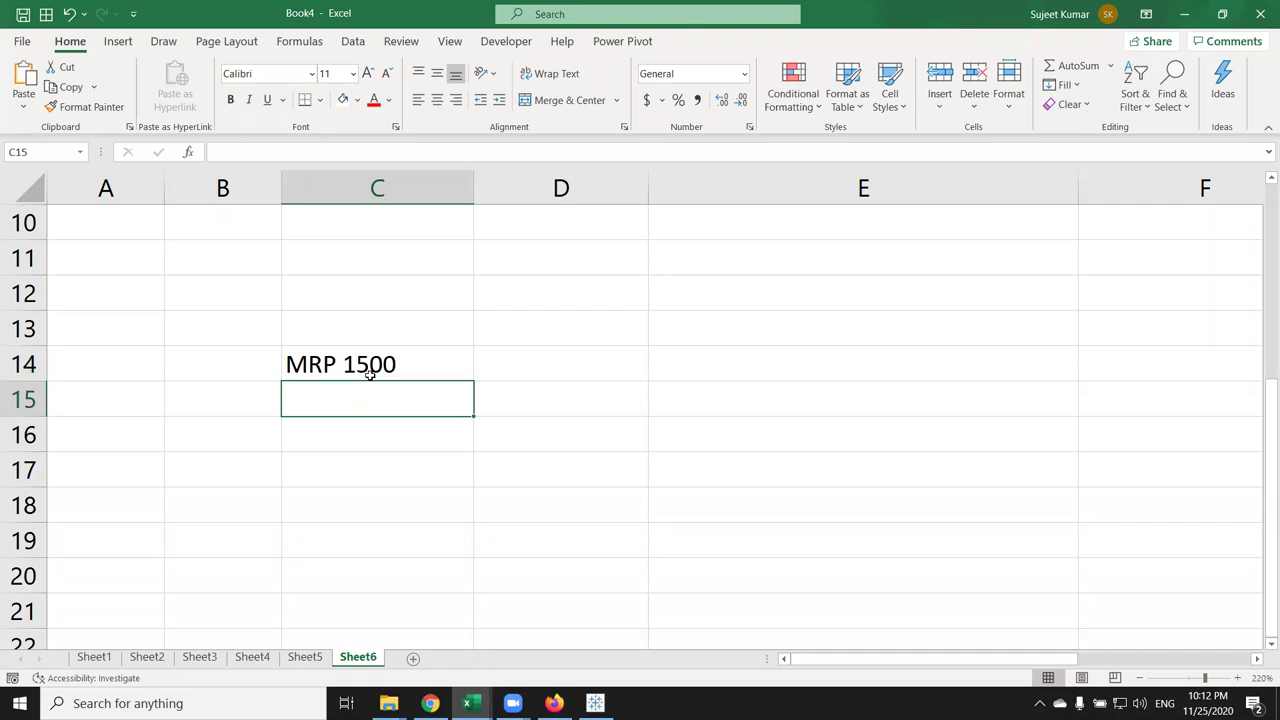
key(Up)
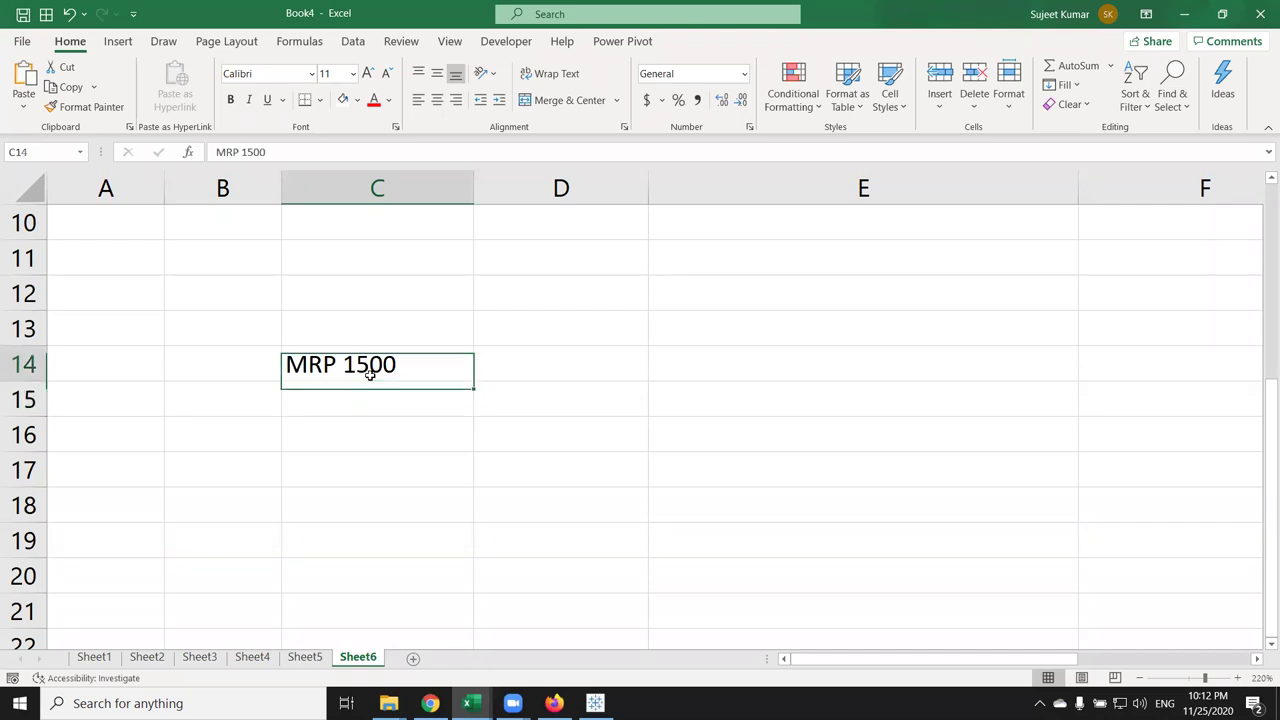
key(Right)
text(=)
click(370, 372)
text(+1)
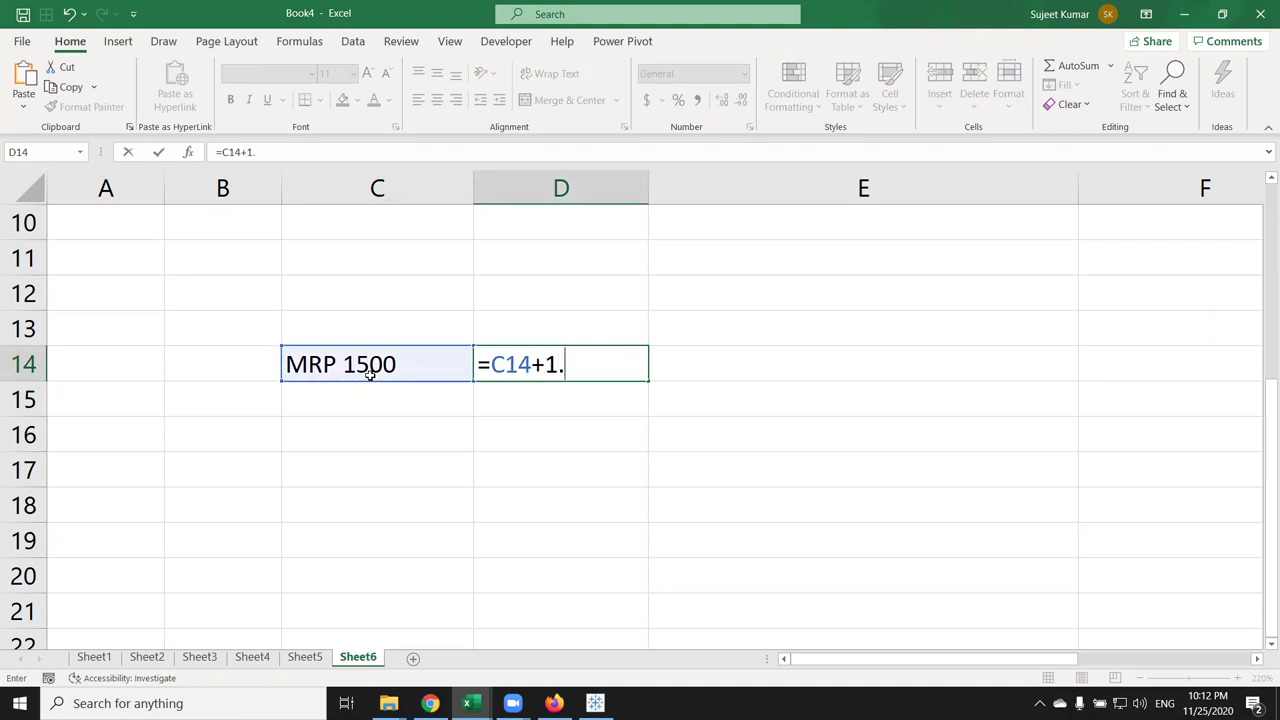
text(0)
key(Return)
key(Up)
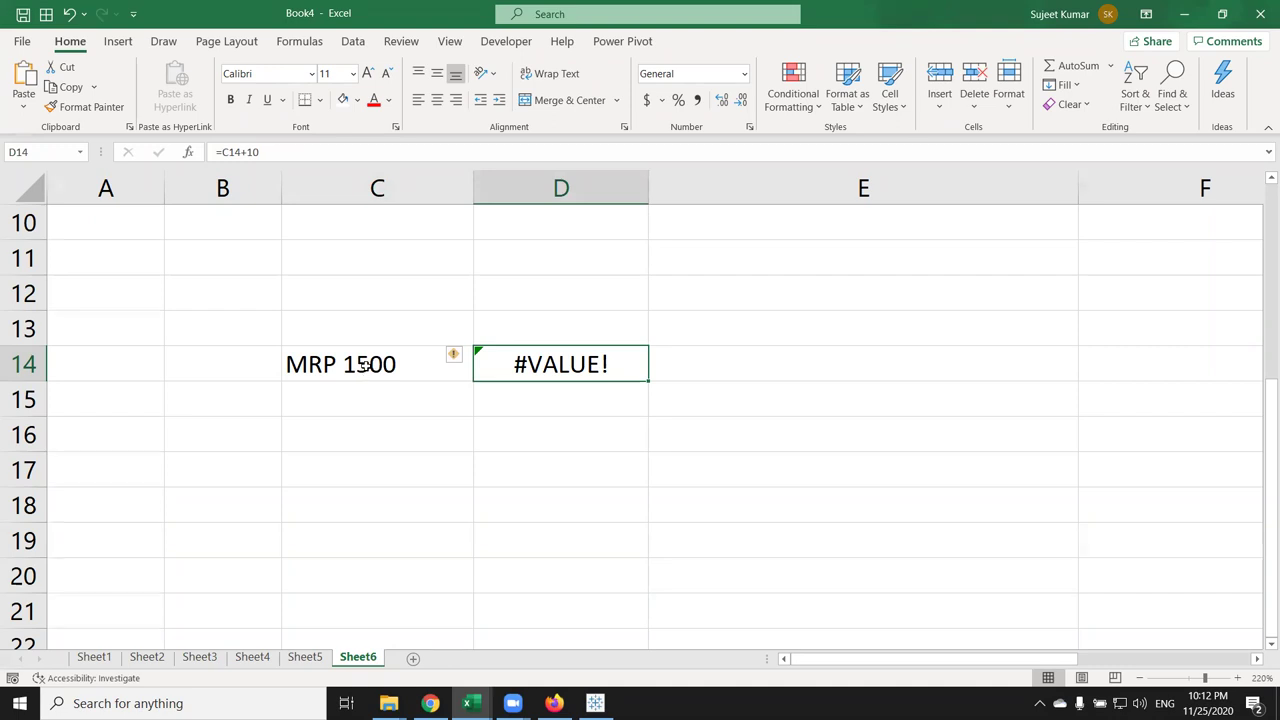
Replace C14 with the plain number 1500 so D14 shows 1510
click(363, 365)
text(1500)
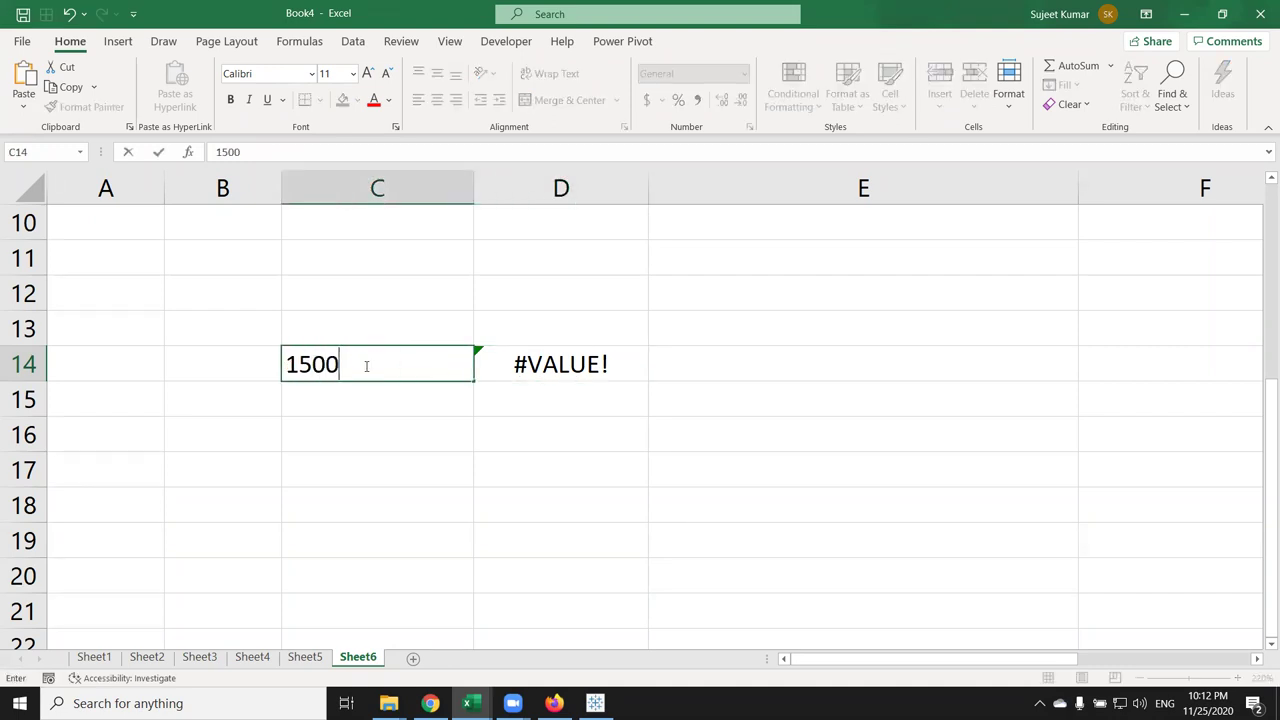
key(Return)
key(Up)
key(Right)
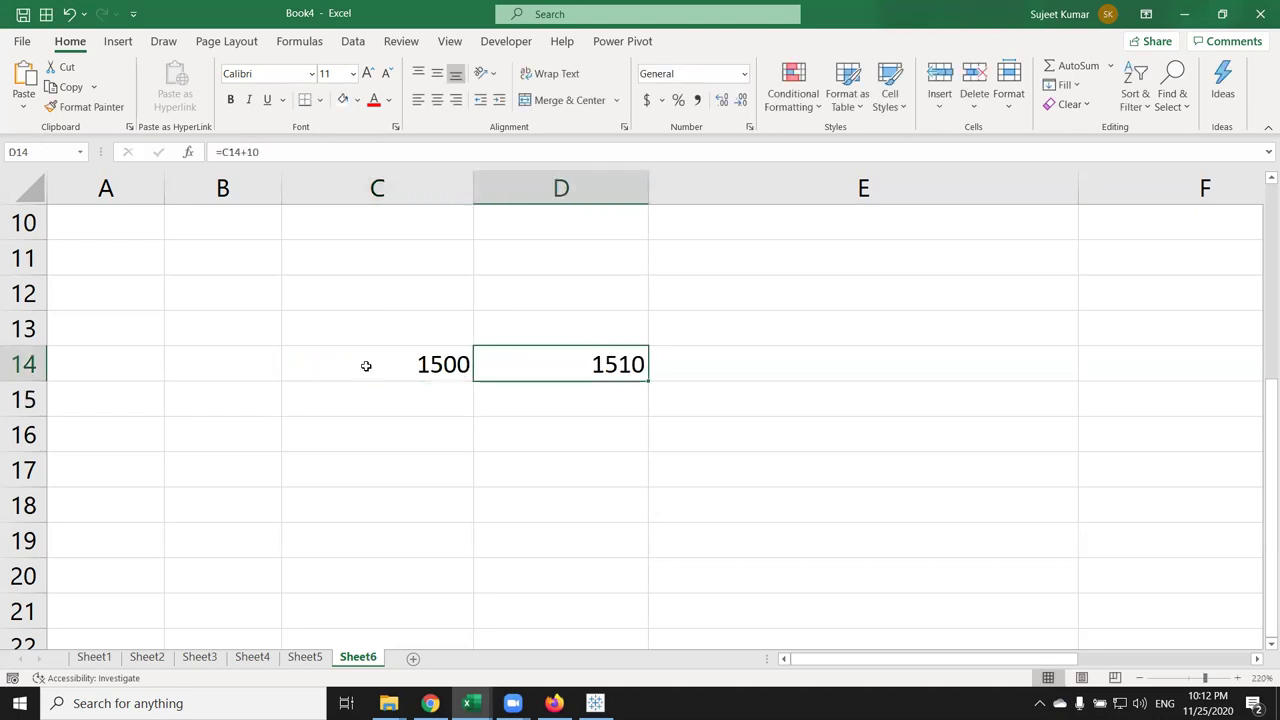
key(Left)
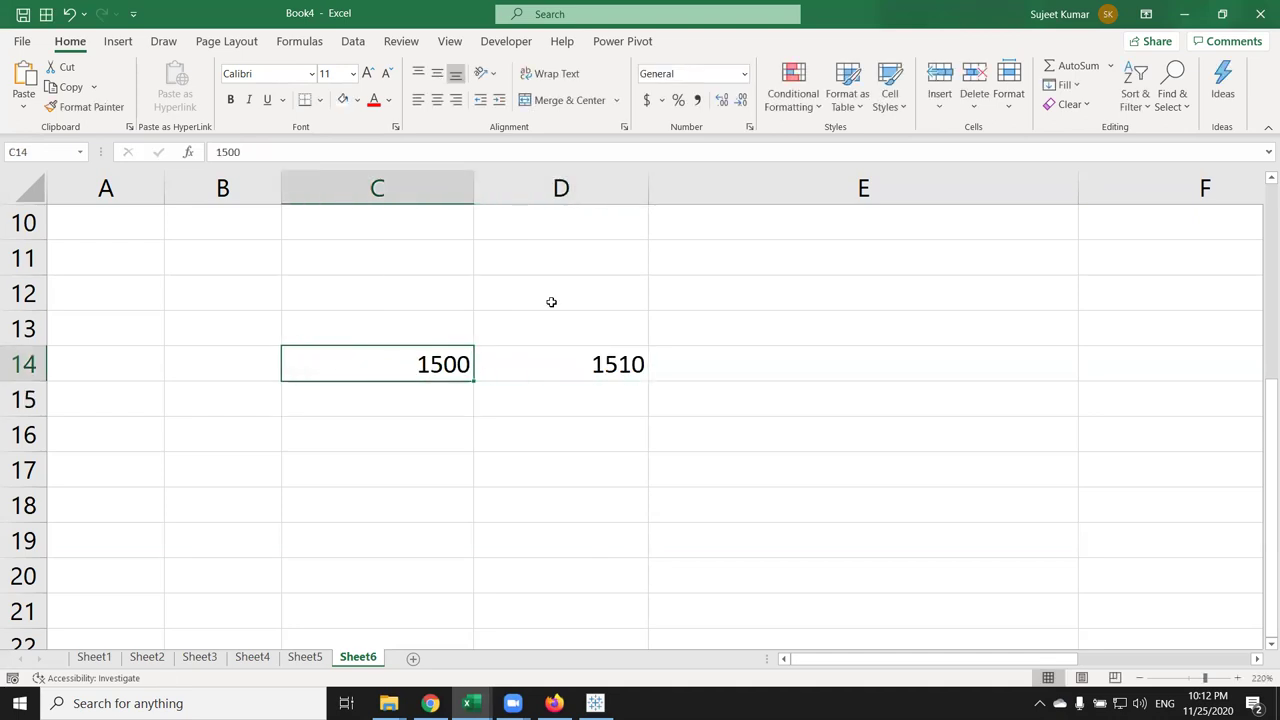
Apply a custom "MRP" number format to C14
click(749, 127)
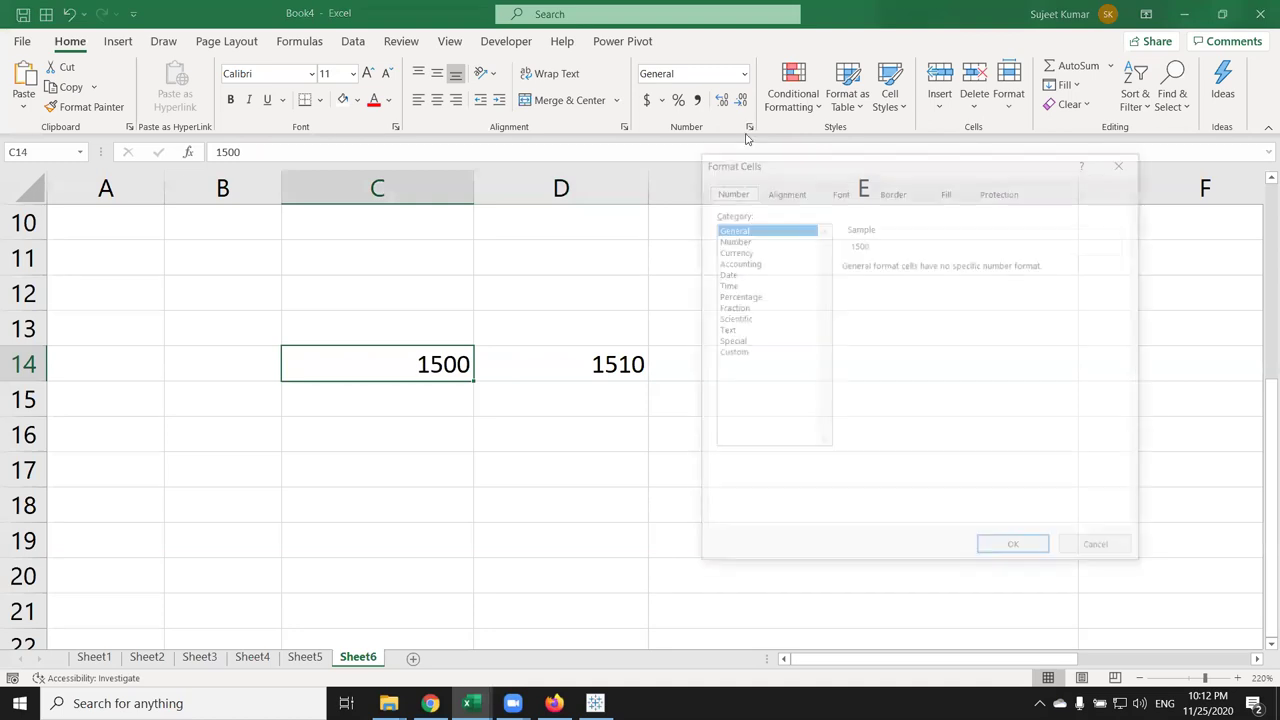
click(720, 354)
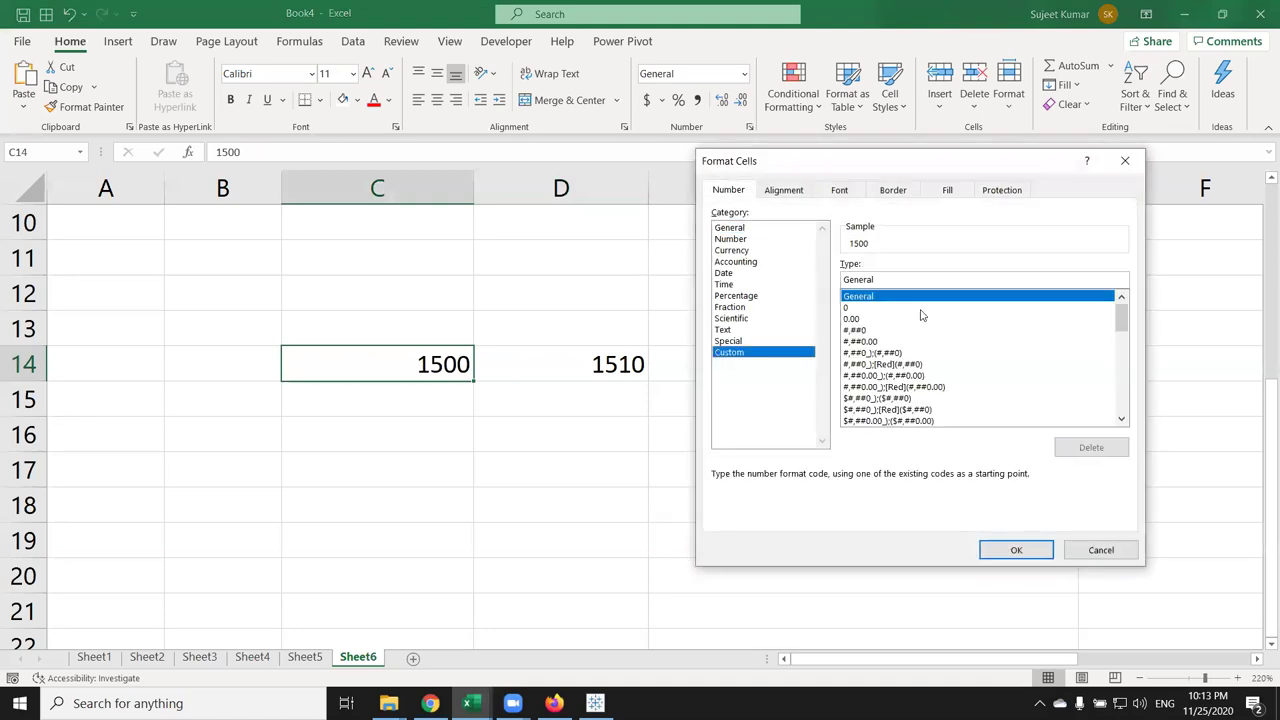
double_click(888, 275)
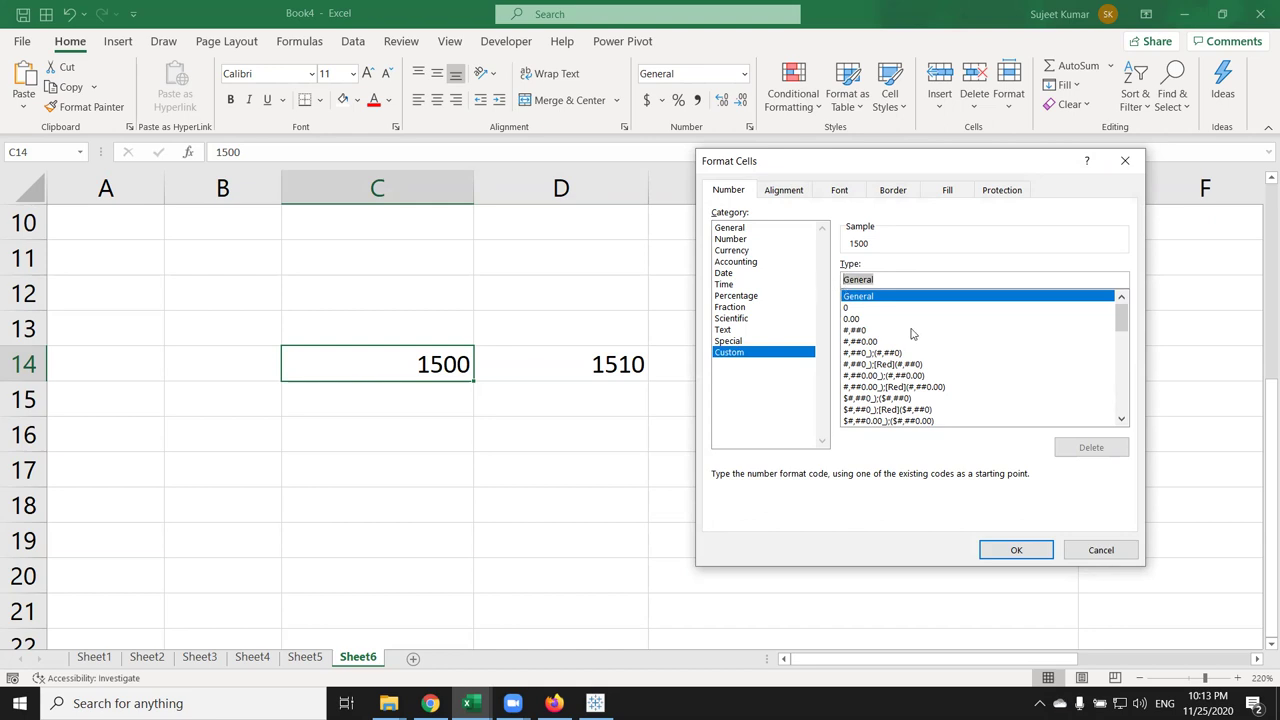
text("MRP")
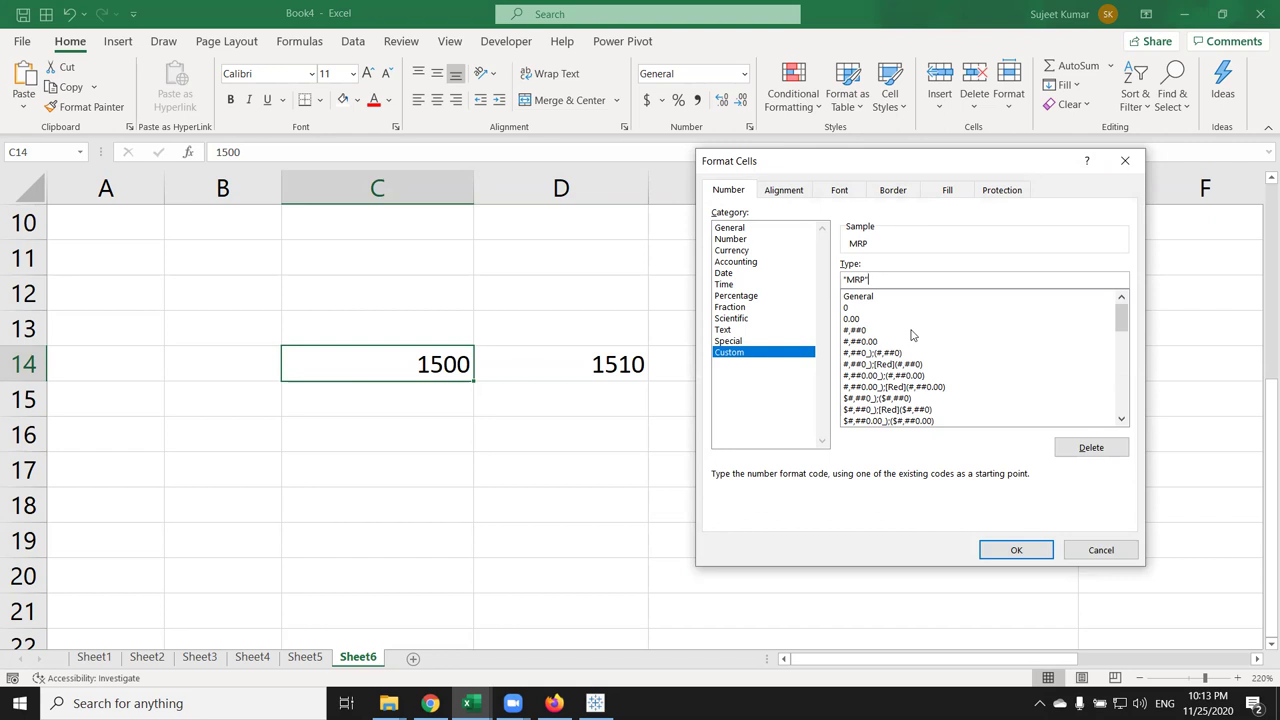
key(Return)
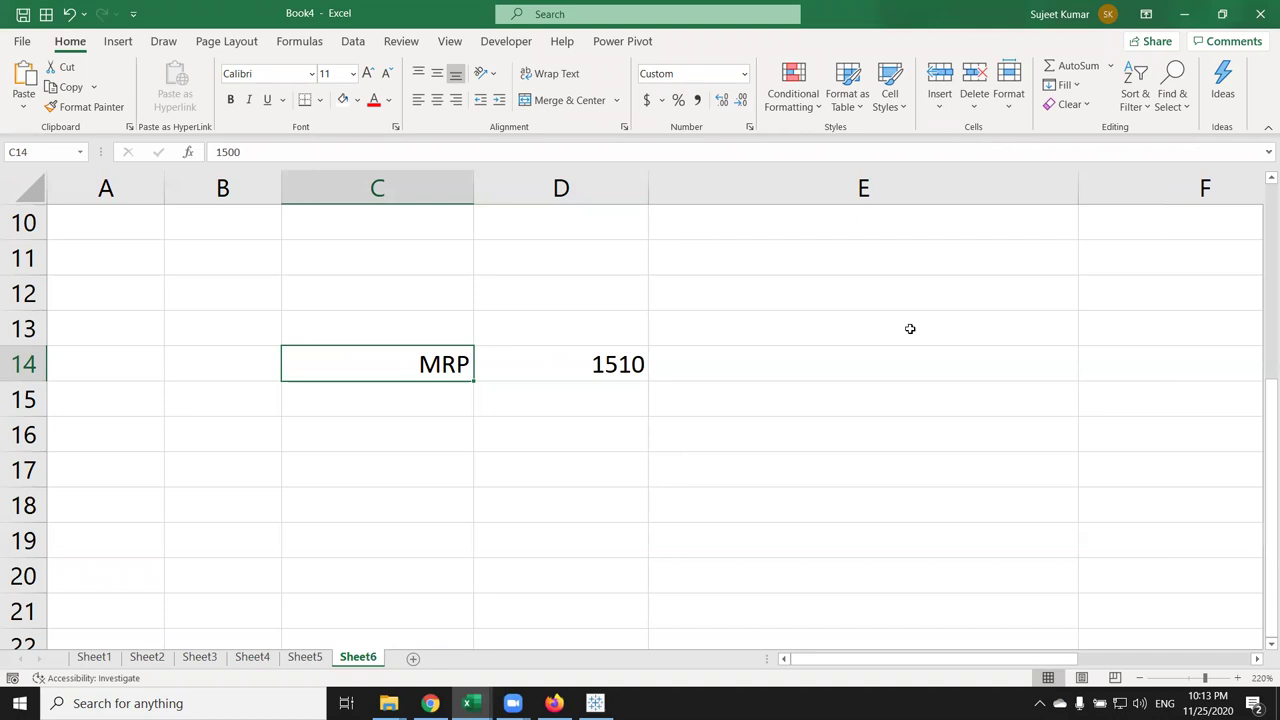
Change C14's format to "MRP" 0 so it displays MRP 1500
click(750, 130)
click(881, 281)
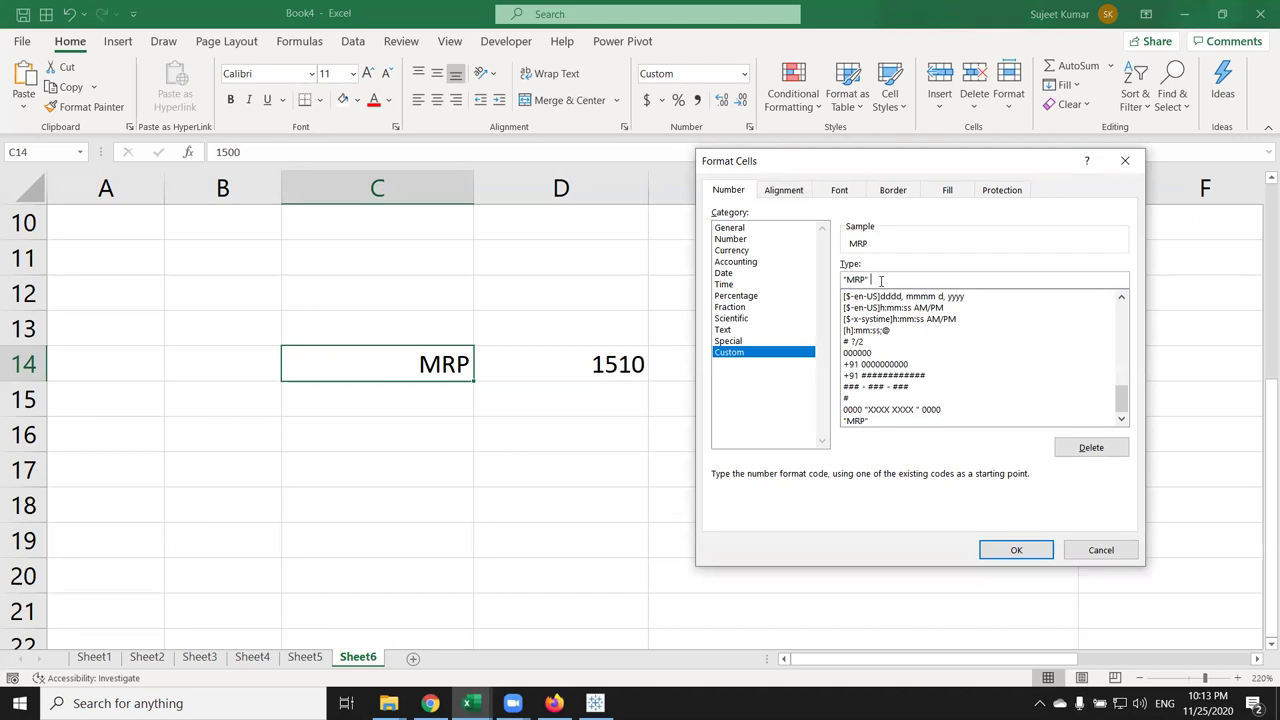
text(0)
key(Return)
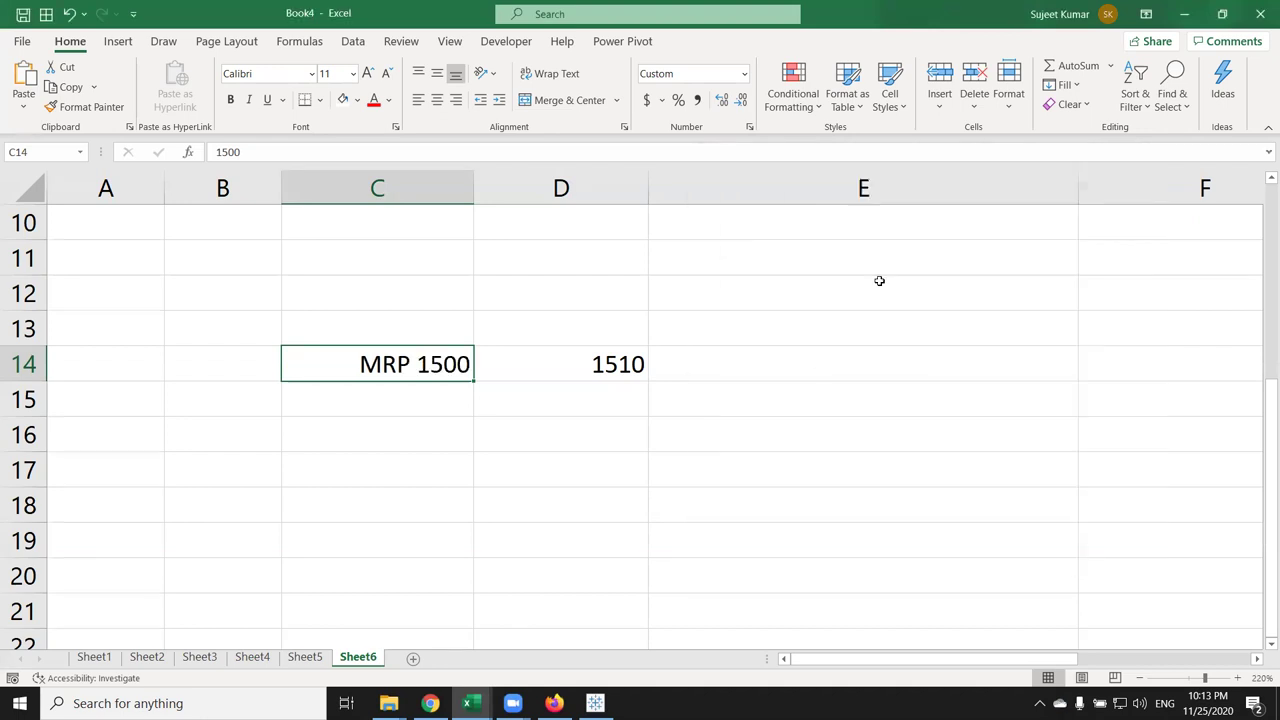
Change C14's format to "MRP" ## and enter 5 in C14
click(750, 128)
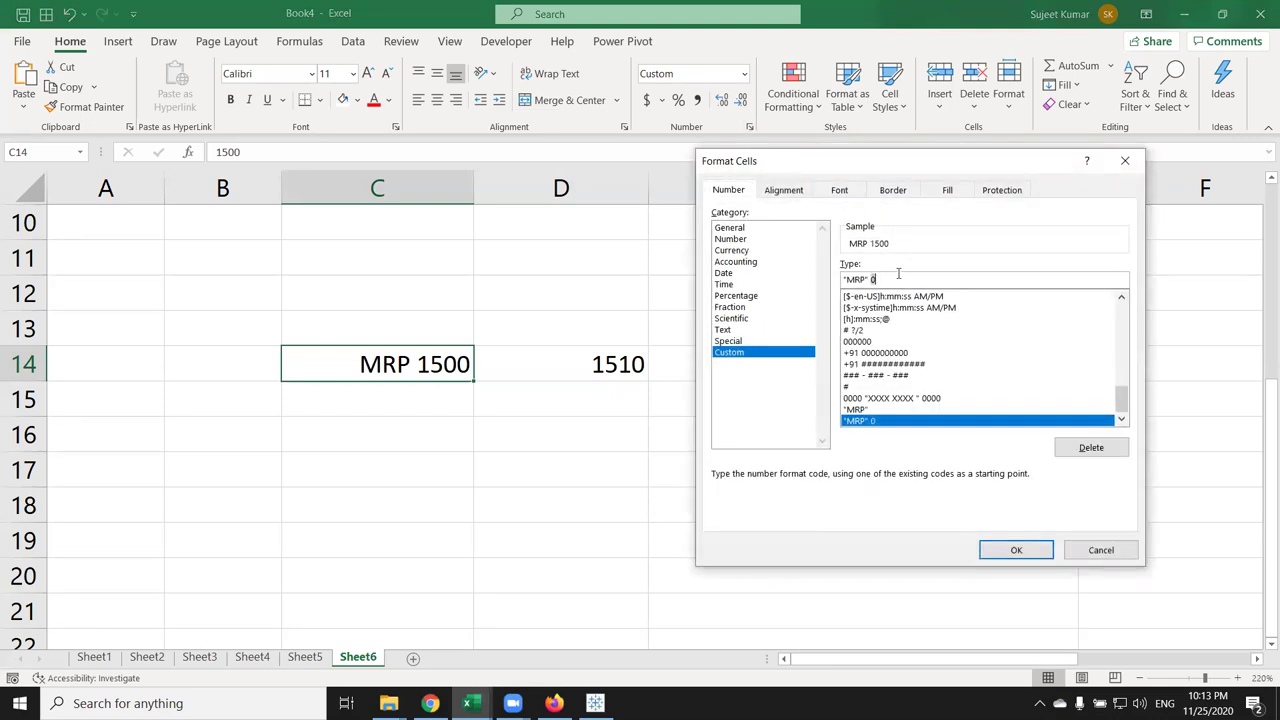
text(##)
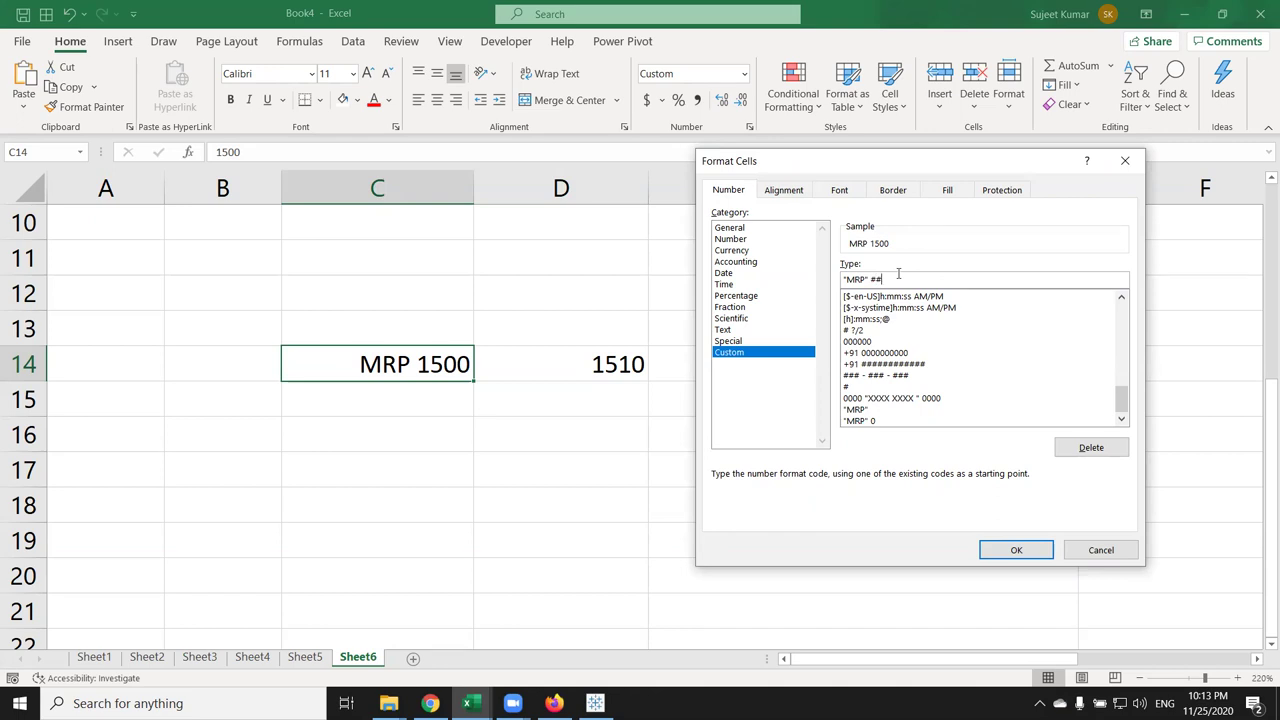
key(Return)
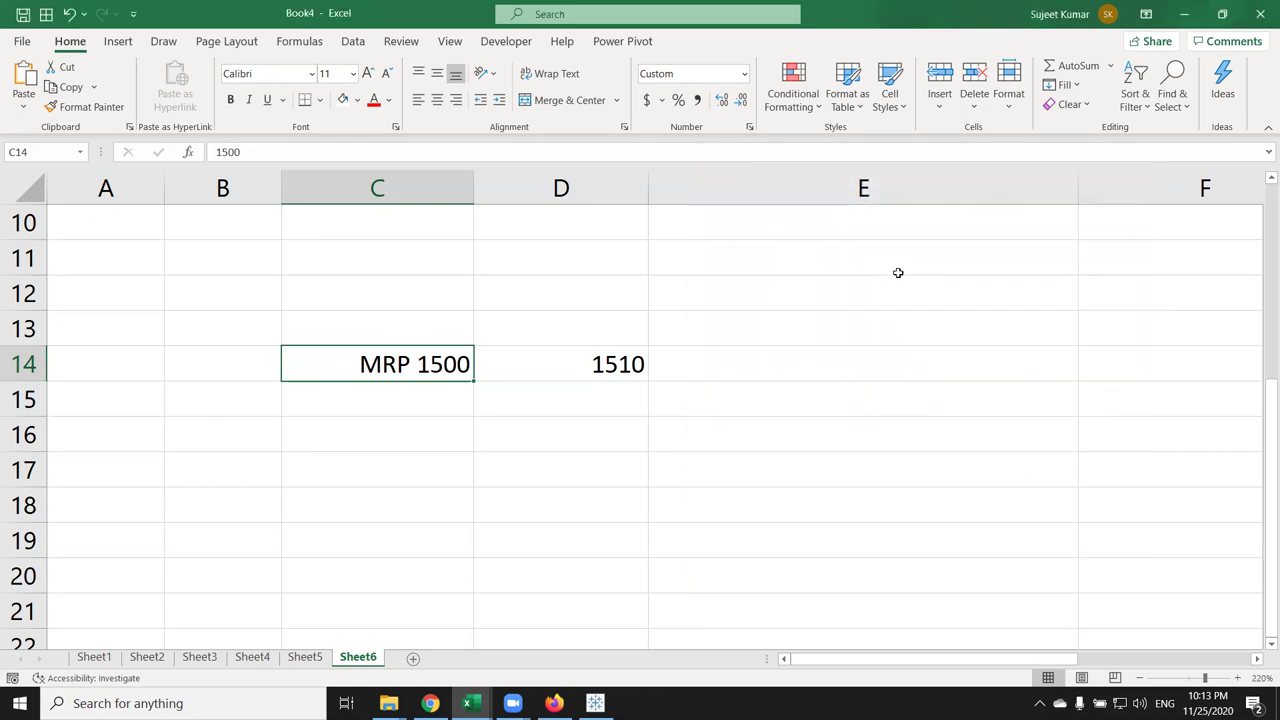
text(5)
key(Return)
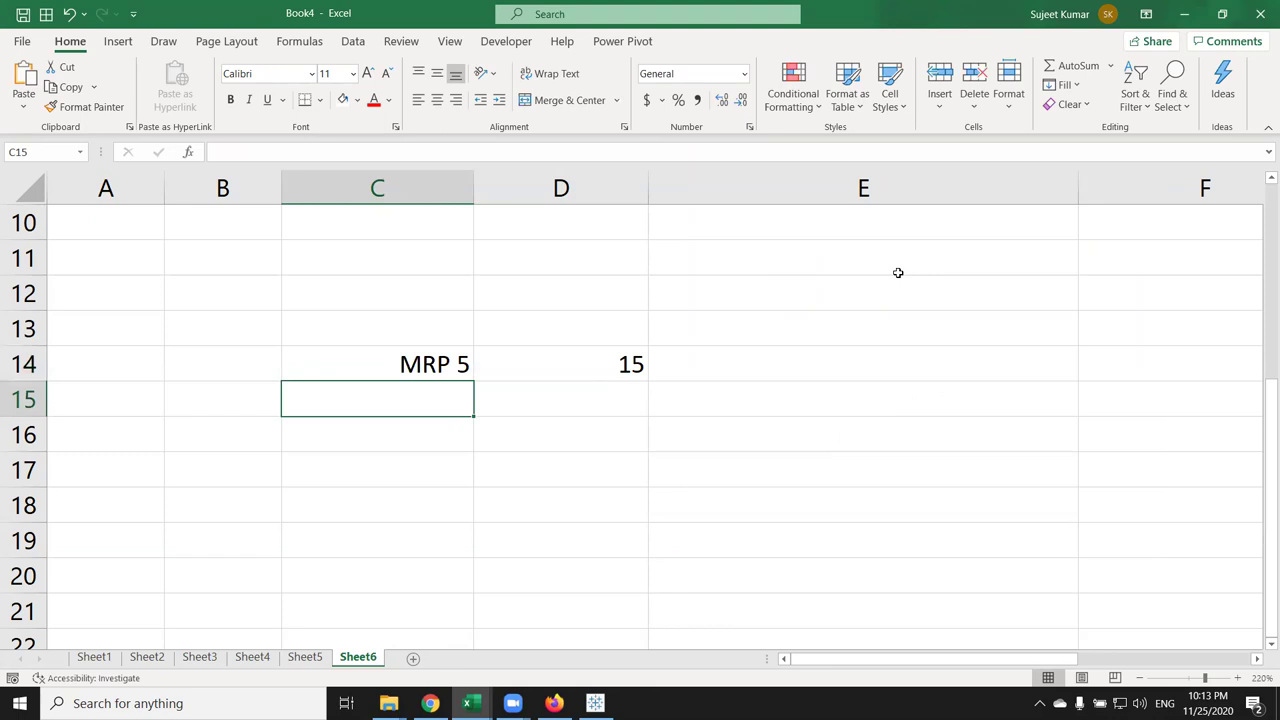
key(Up)
Change C14's format code to "MRP" 00 so it reads MRP 05
click(749, 127)
double_click(884, 279)
text(00)
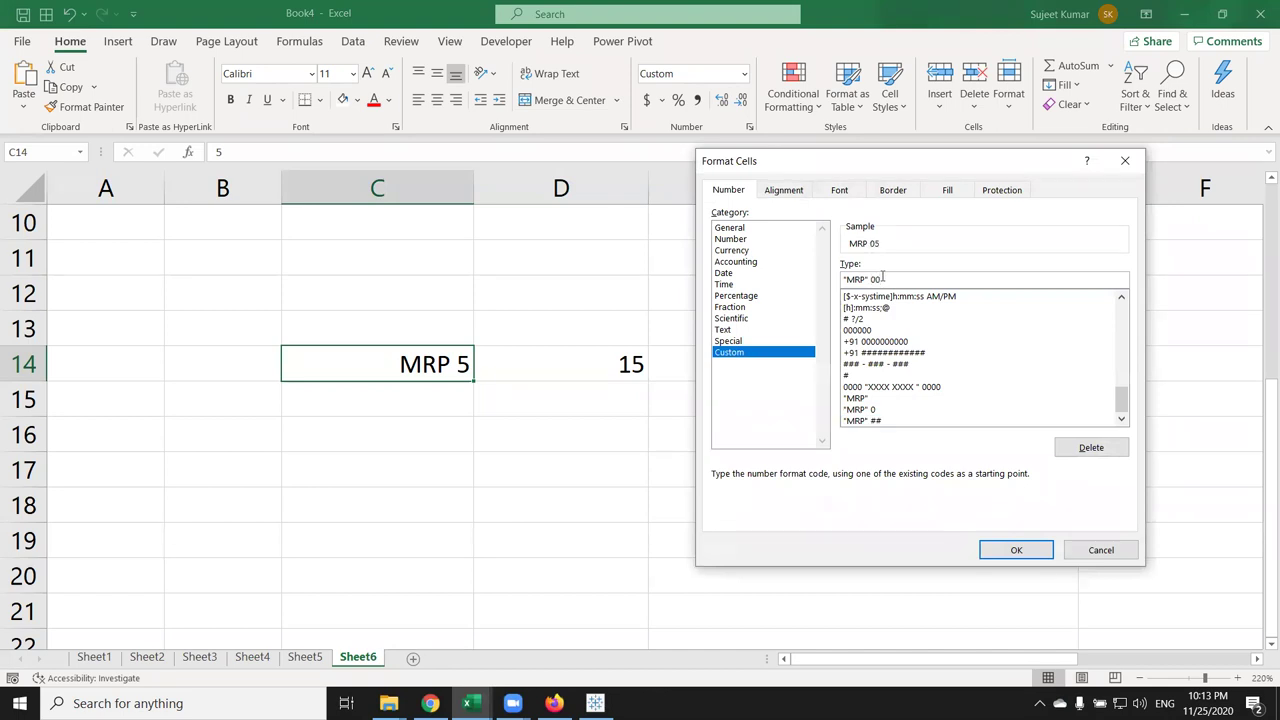
key(Return)
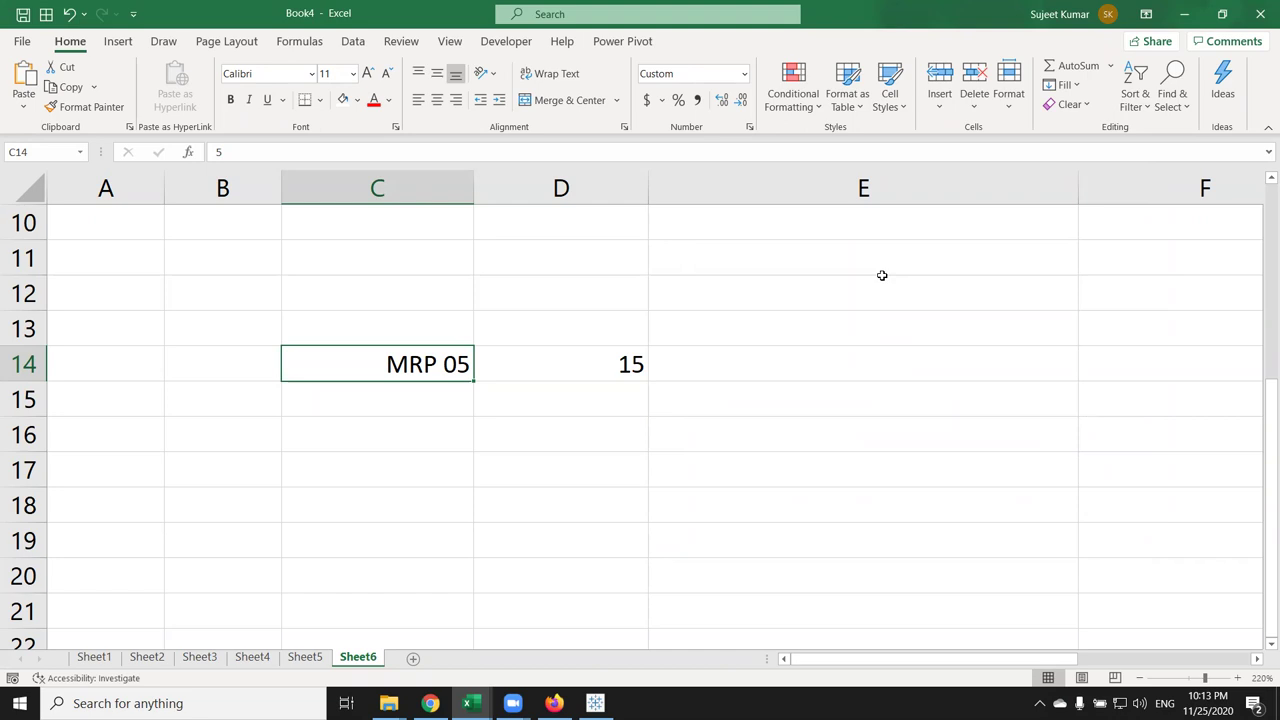
Enter 45.75 in D16
click(562, 425)
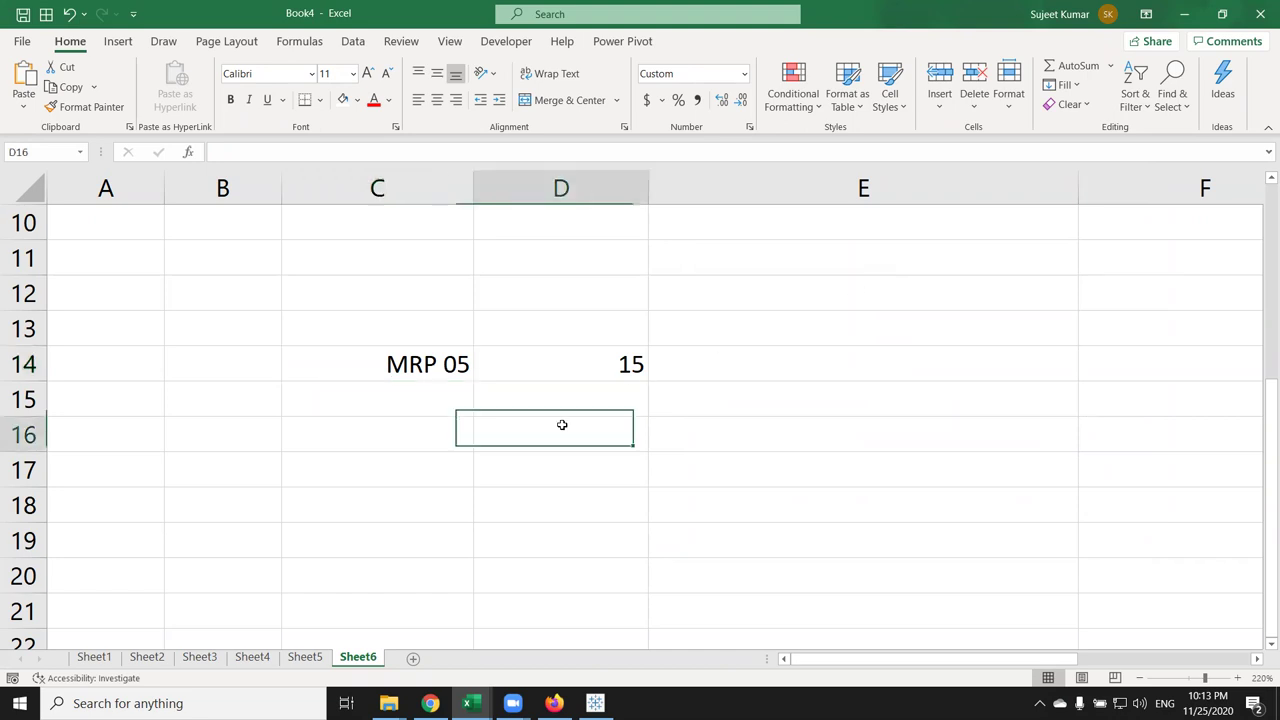
text(45.)
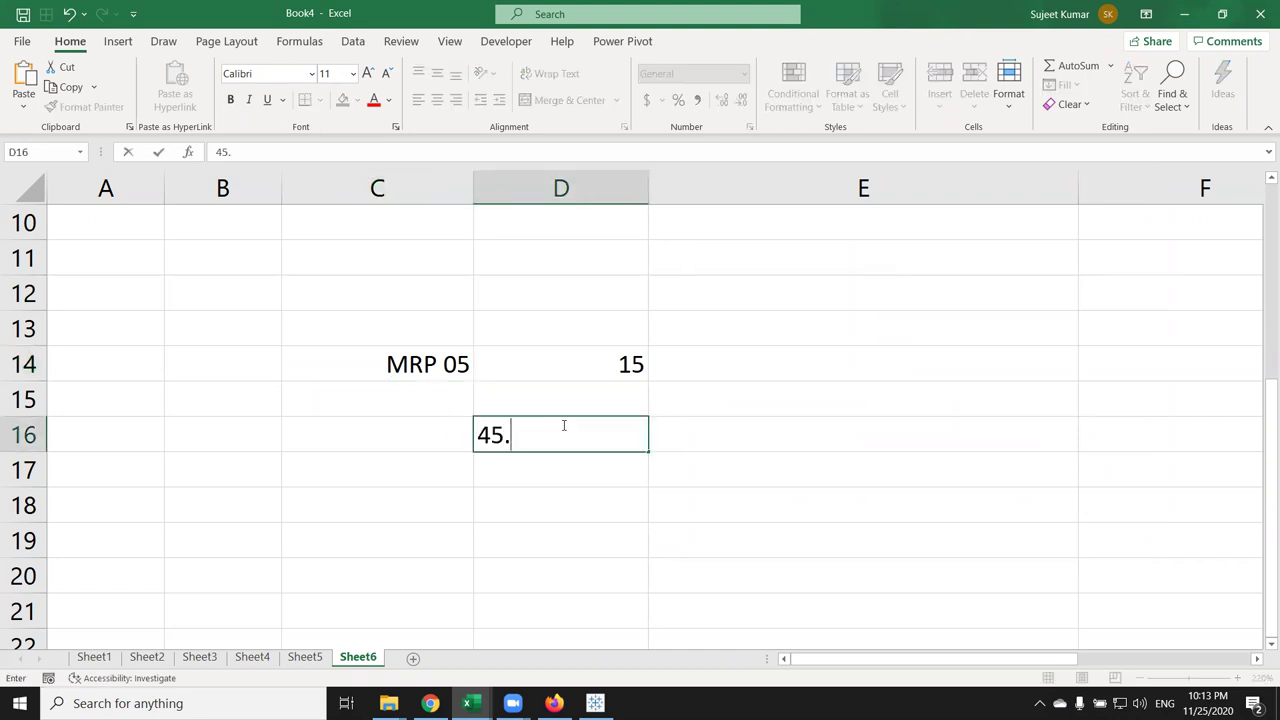
text(75)
key(Return)
click(563, 424)
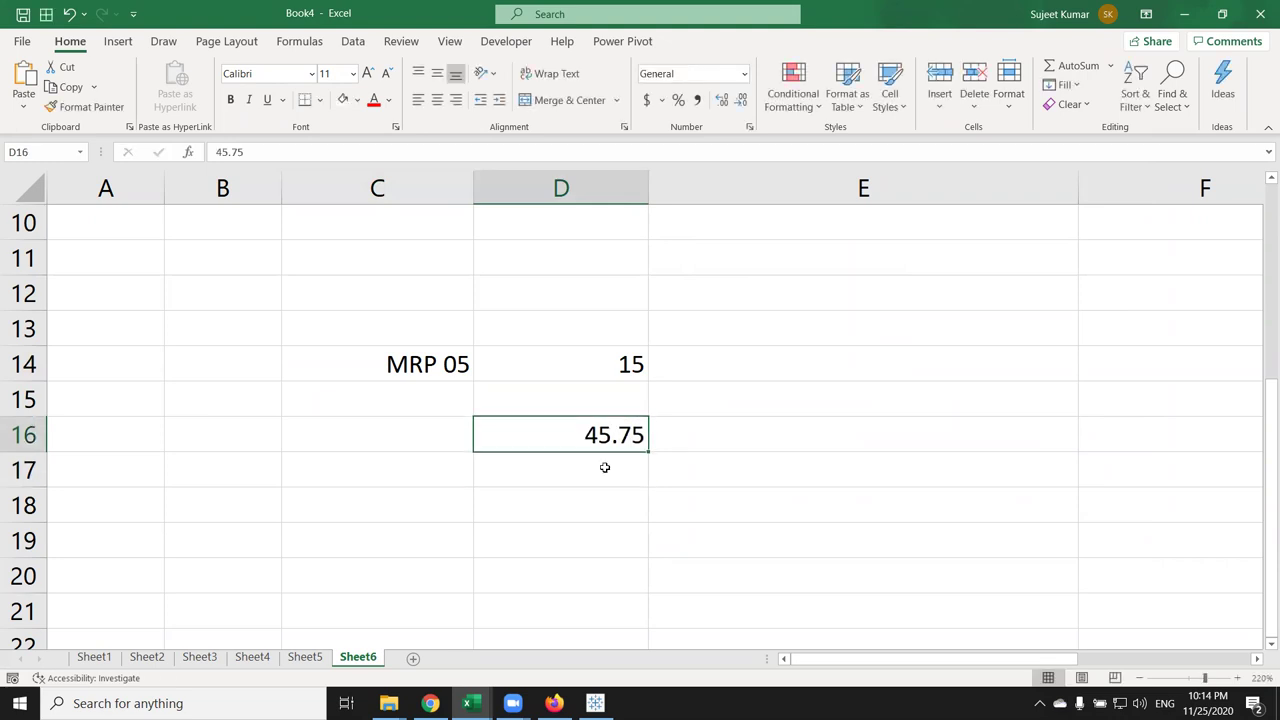
Give D16 the custom format #0 "Rupees" .00 "Paise" to show 45 Rupees .75 Paise
click(749, 127)
click(724, 353)
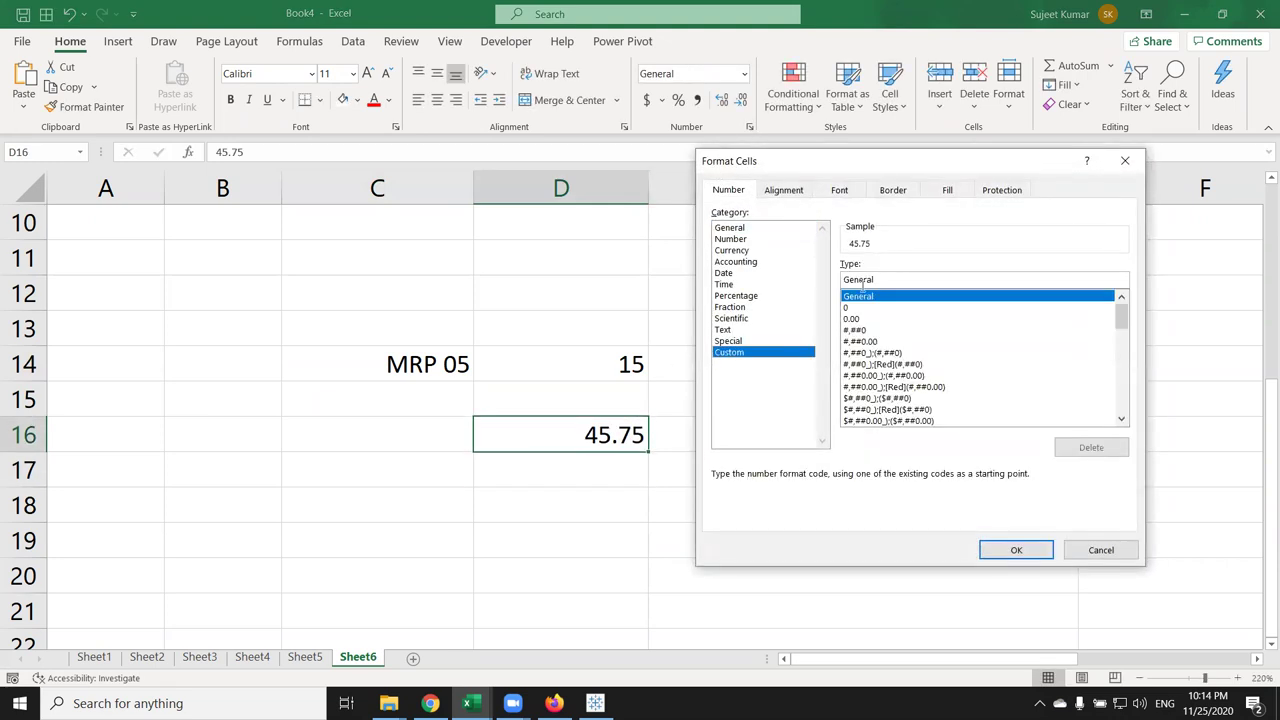
double_click(865, 281)
text(#0)
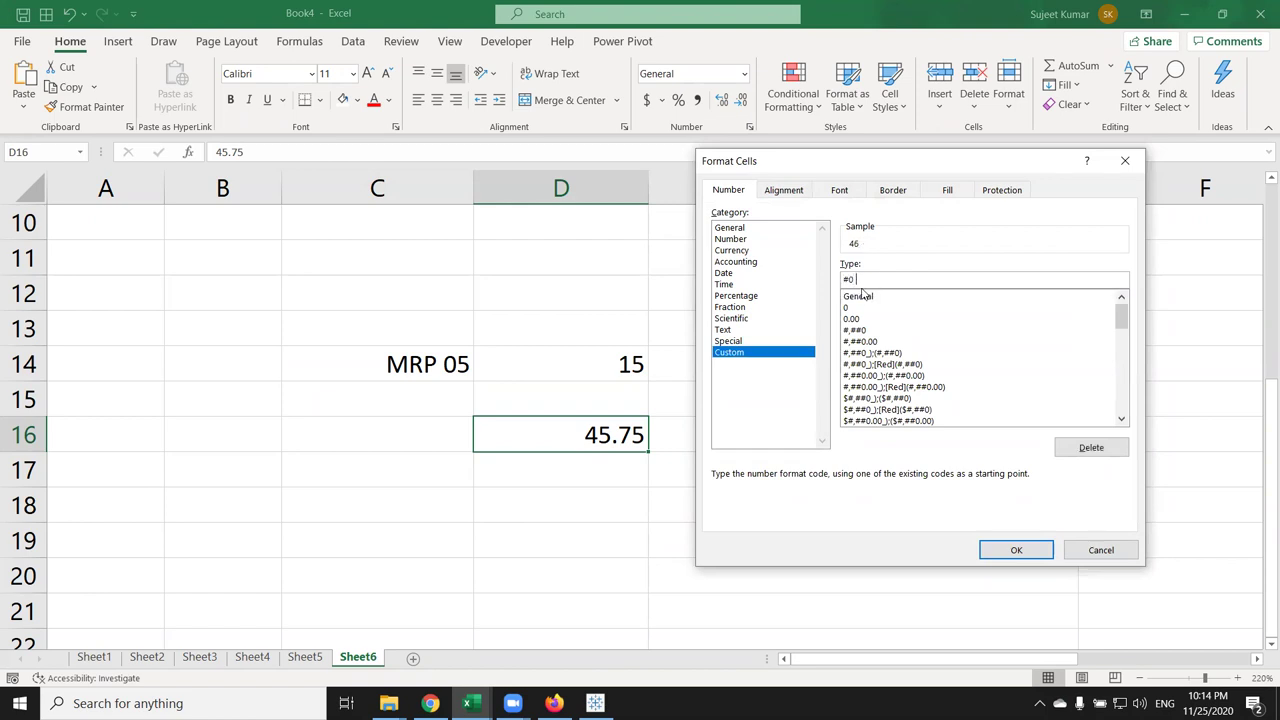
text( "Rupees)
text(" )
text(/)
key(BackSpace)
text(00 "Paise)
text(")
key(Return)
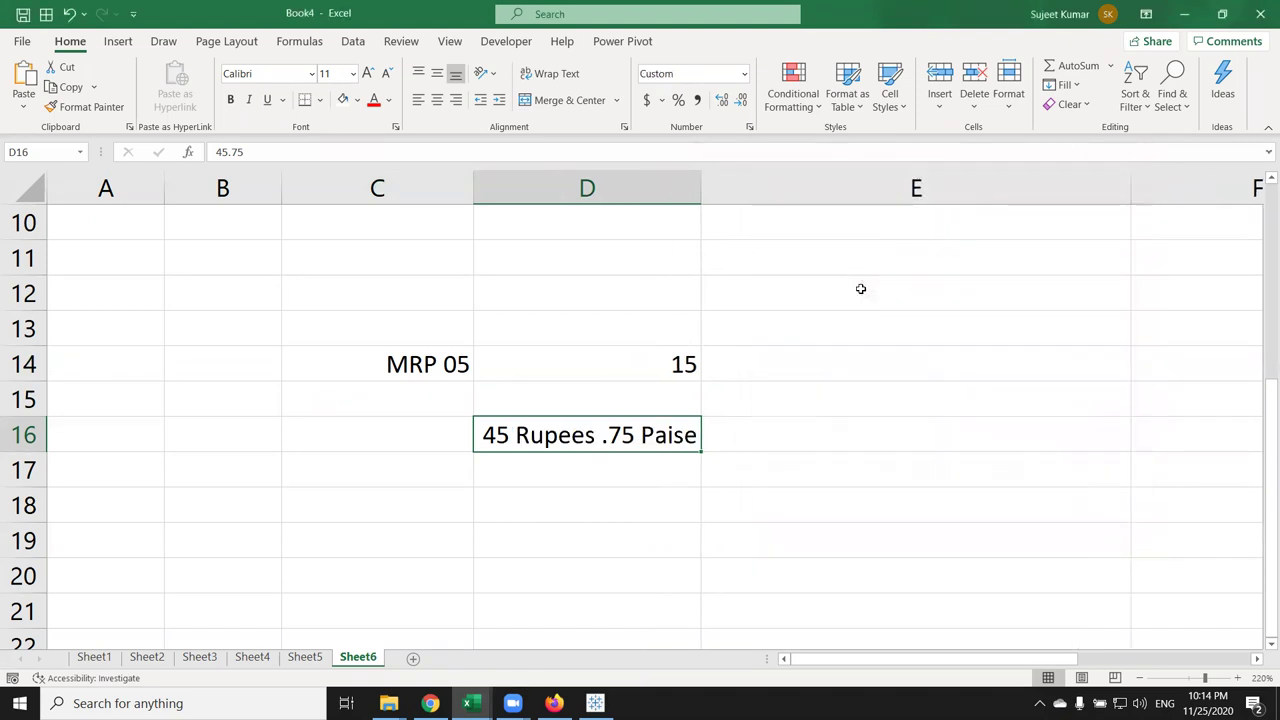
Enter 5.30 in D16 and change its format to 0# "Rupees" .00 "Paise"
key(ctrl+shift+asciitilde)
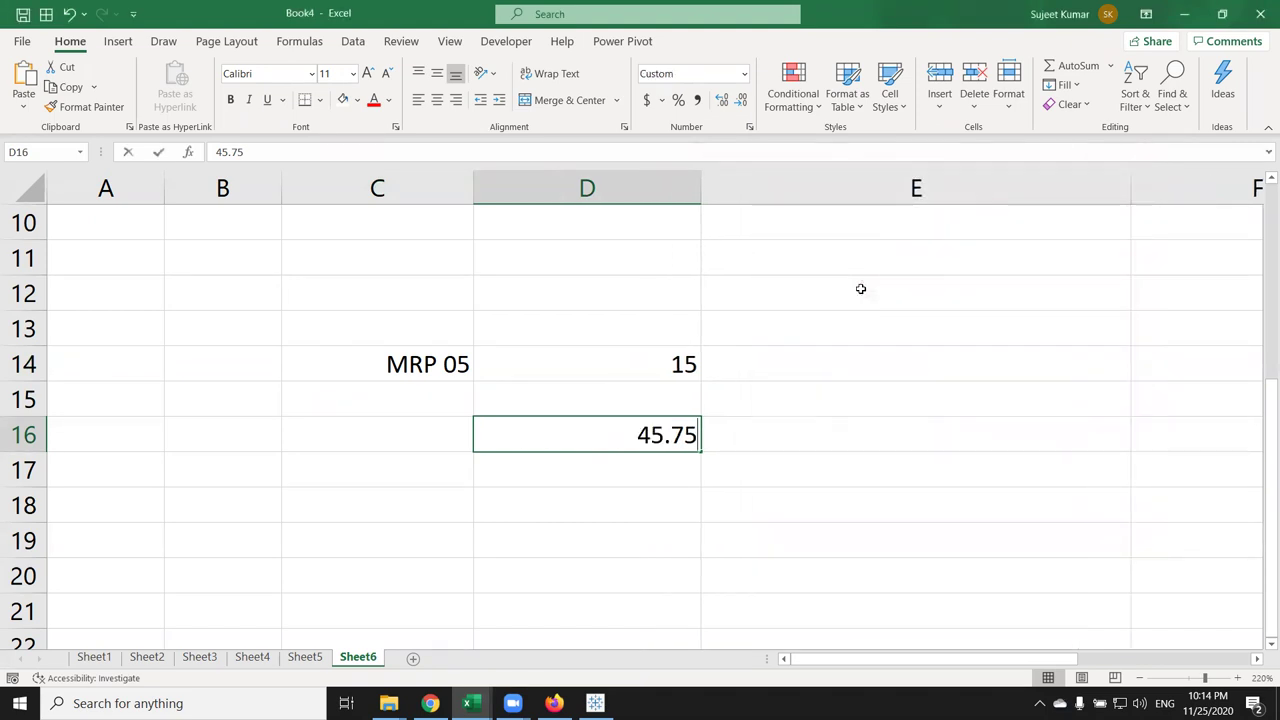
text(5.30)
key(Up)
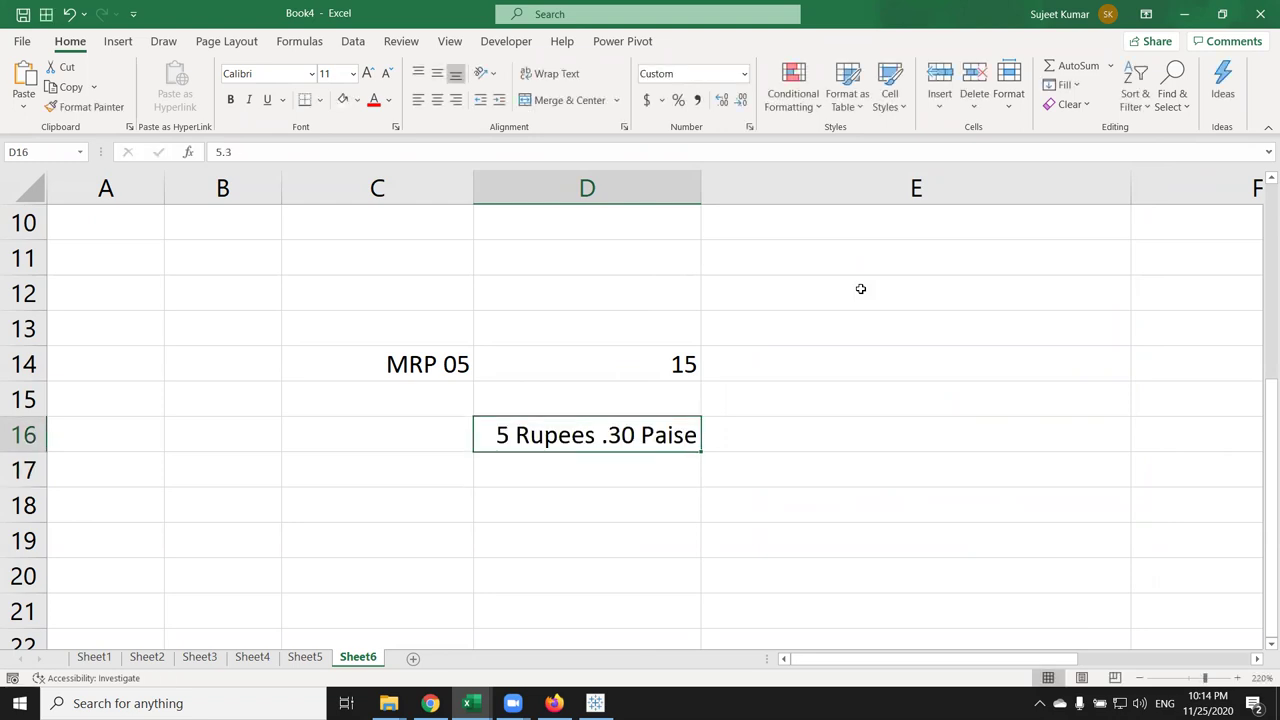
click(749, 128)
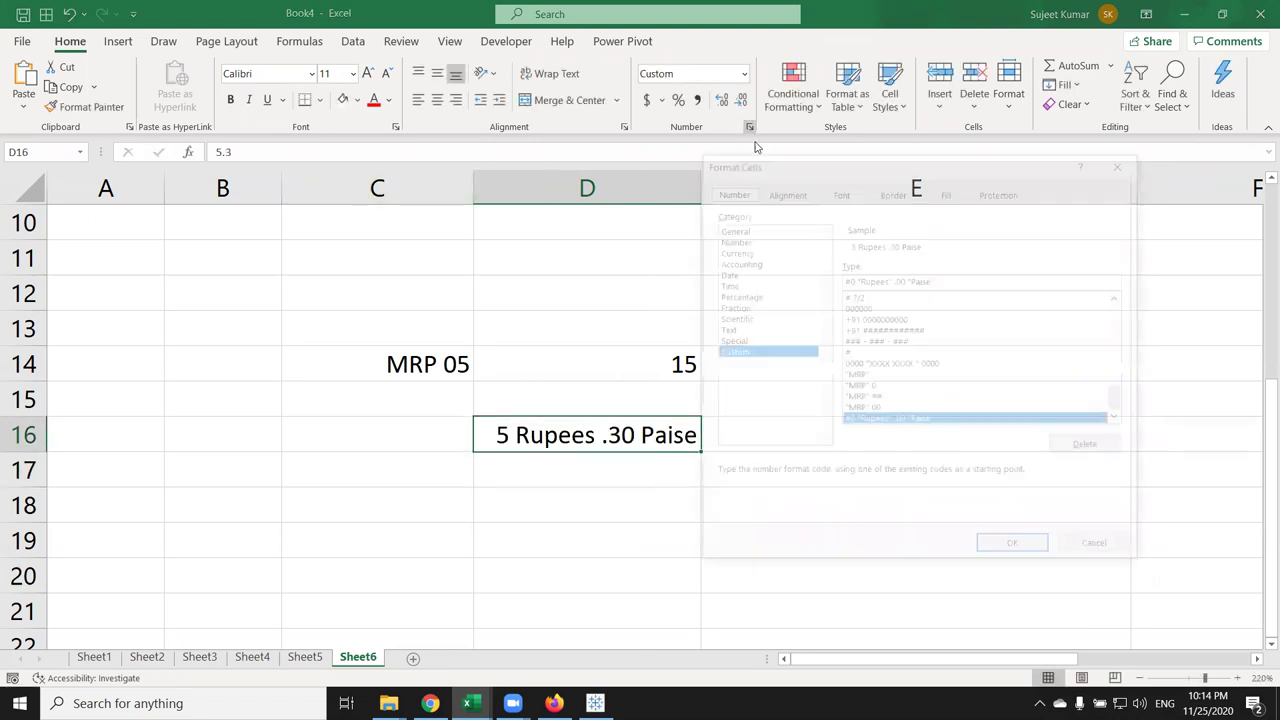
click(847, 280)
key(BackSpace)
text(#)
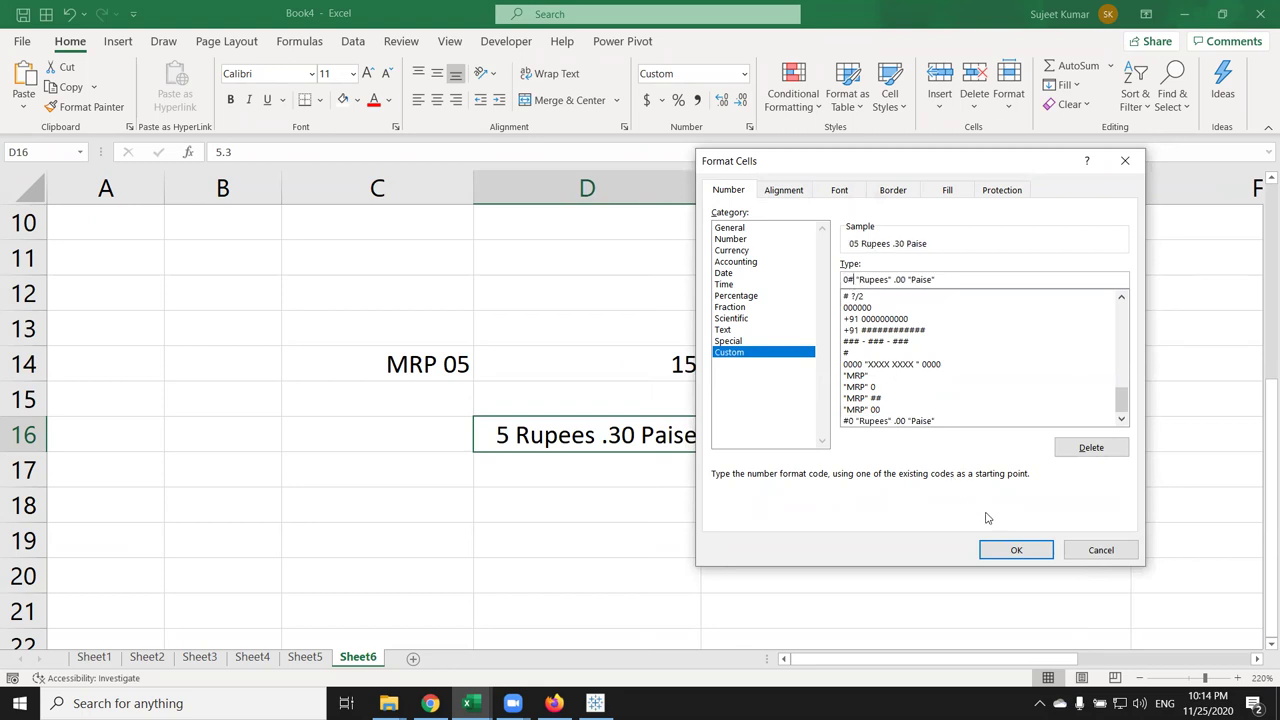
click(1007, 551)
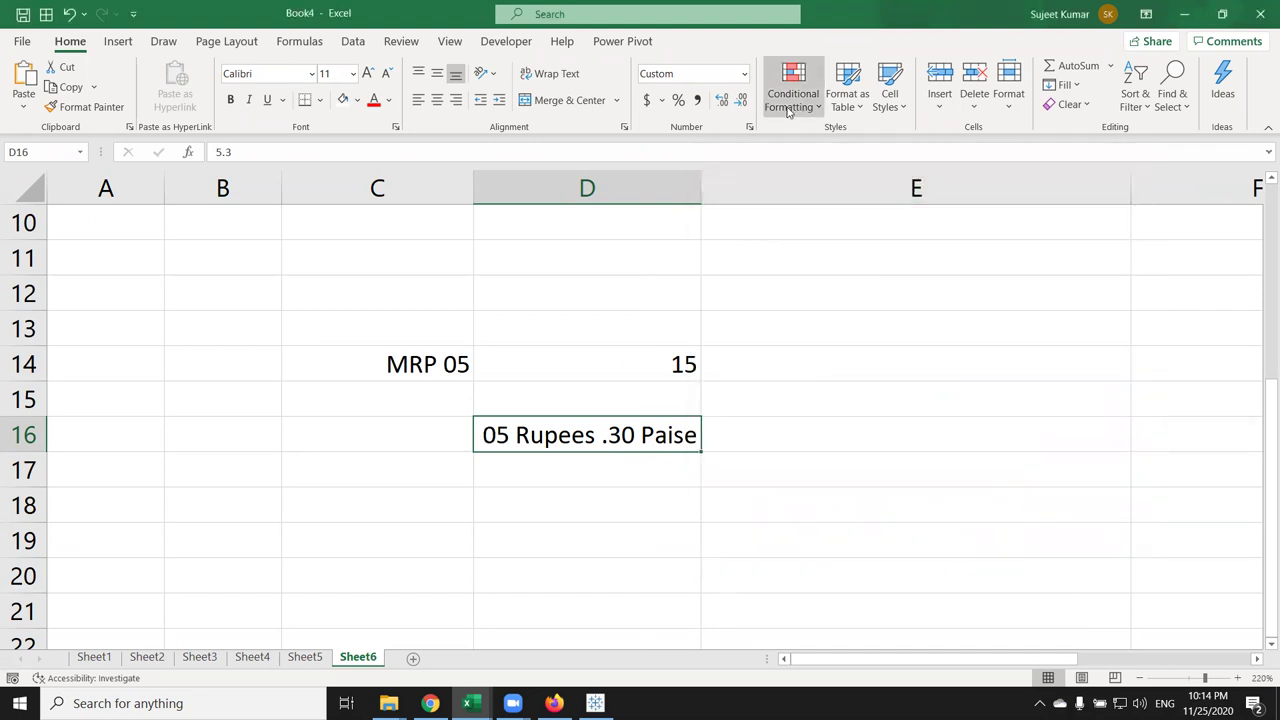
Change D16's format code to 00 "Rupees" .00 "Paise"
click(749, 127)
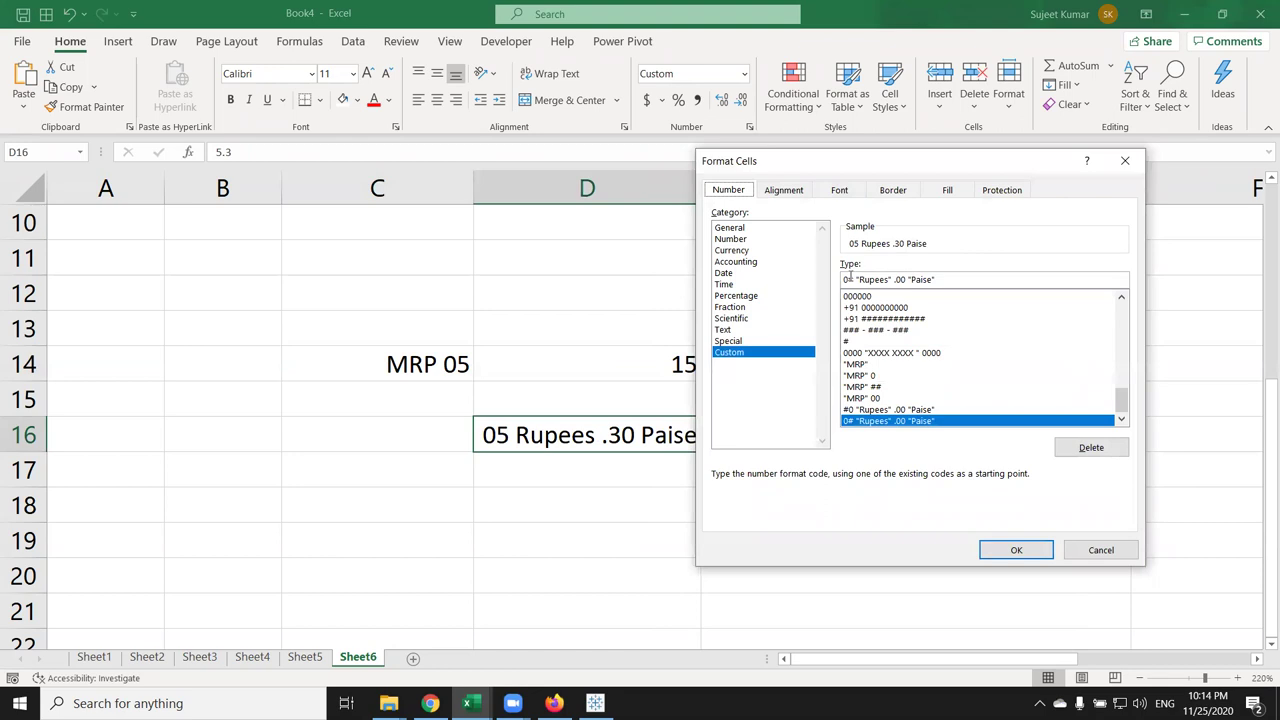
click(848, 280)
key(Delete)
text(0)
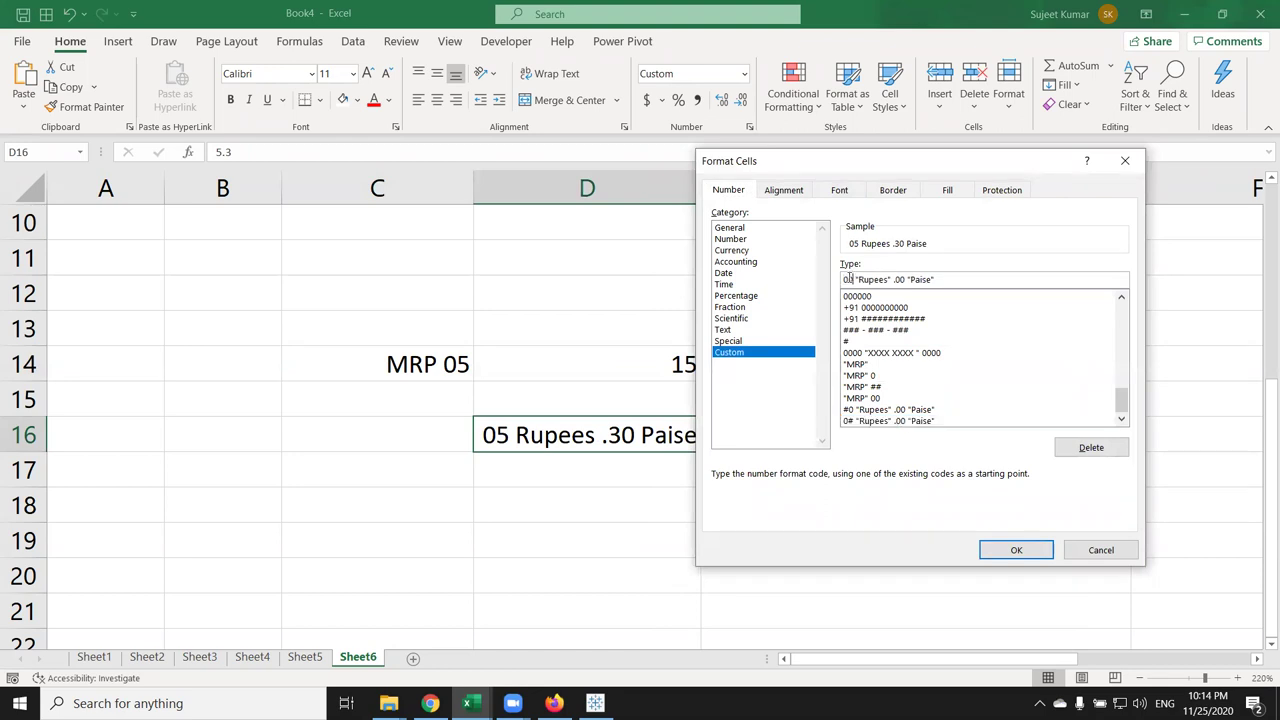
click(1016, 551)
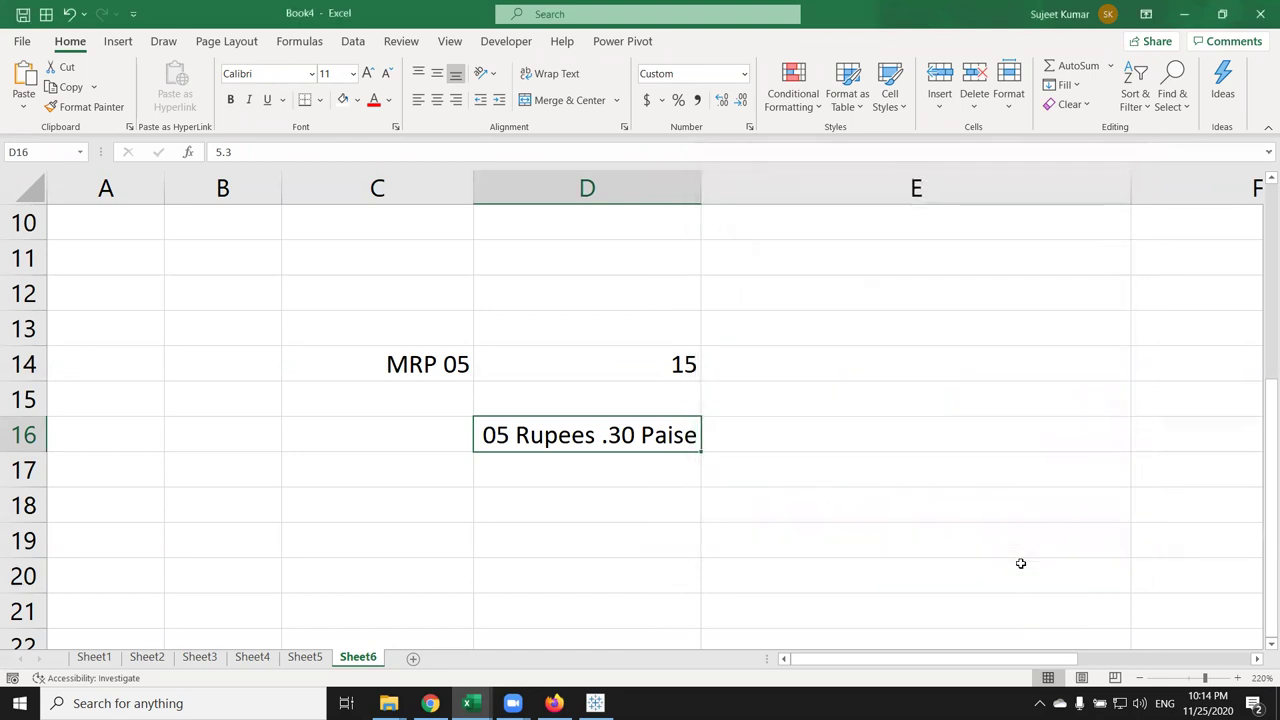
Enter .65 in D16 and try the rupees format with no rupee digits, then with a single 0
text(.65)
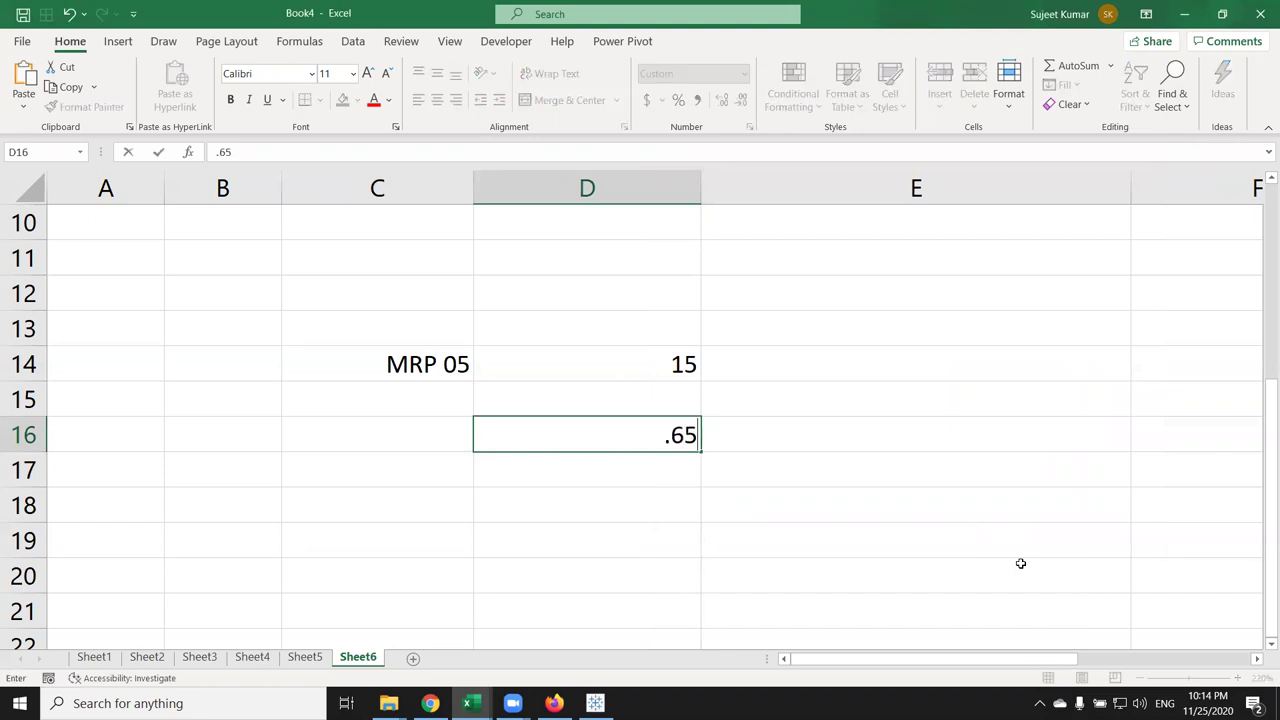
key(Return)
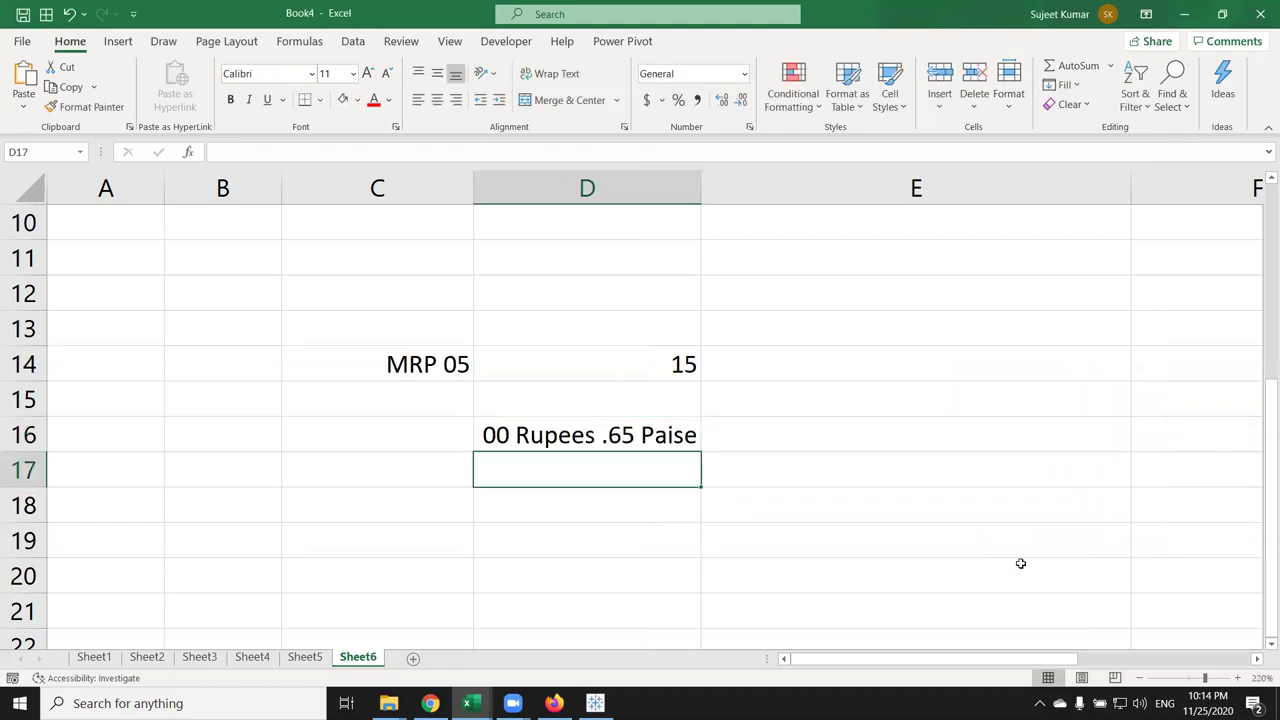
key(Up)
click(751, 127)
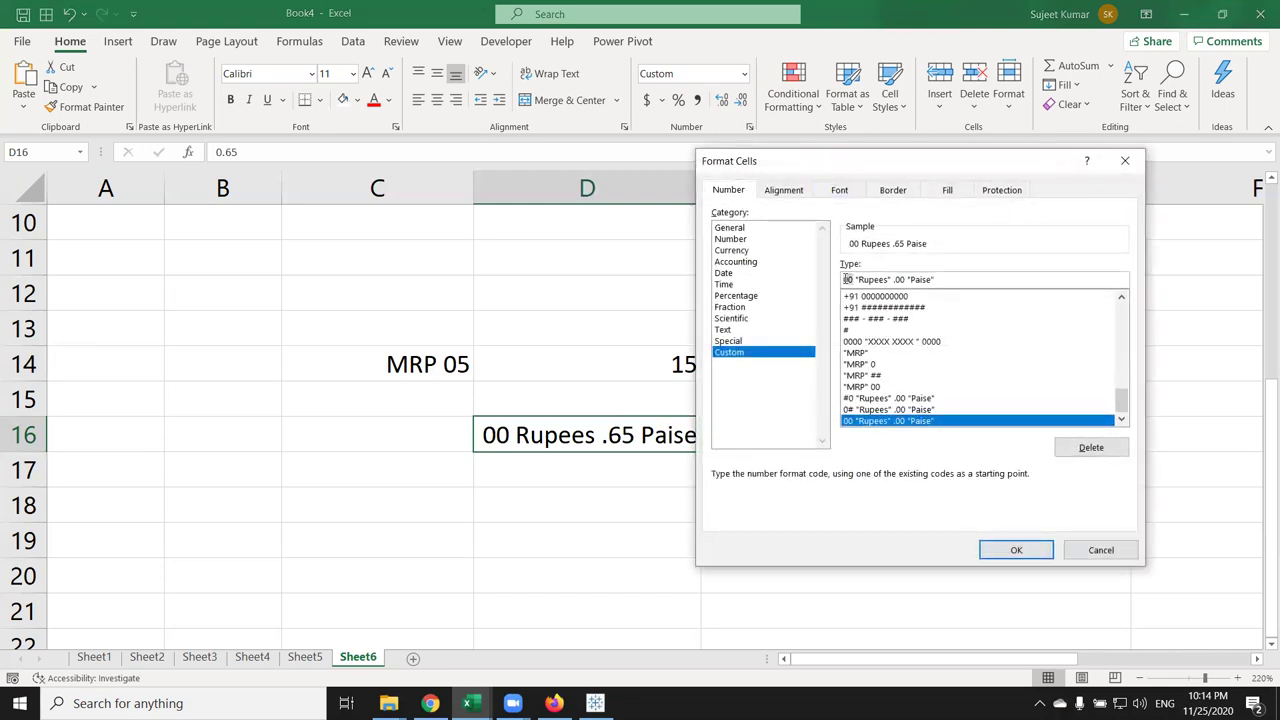
key(Delete)
key(Delete)
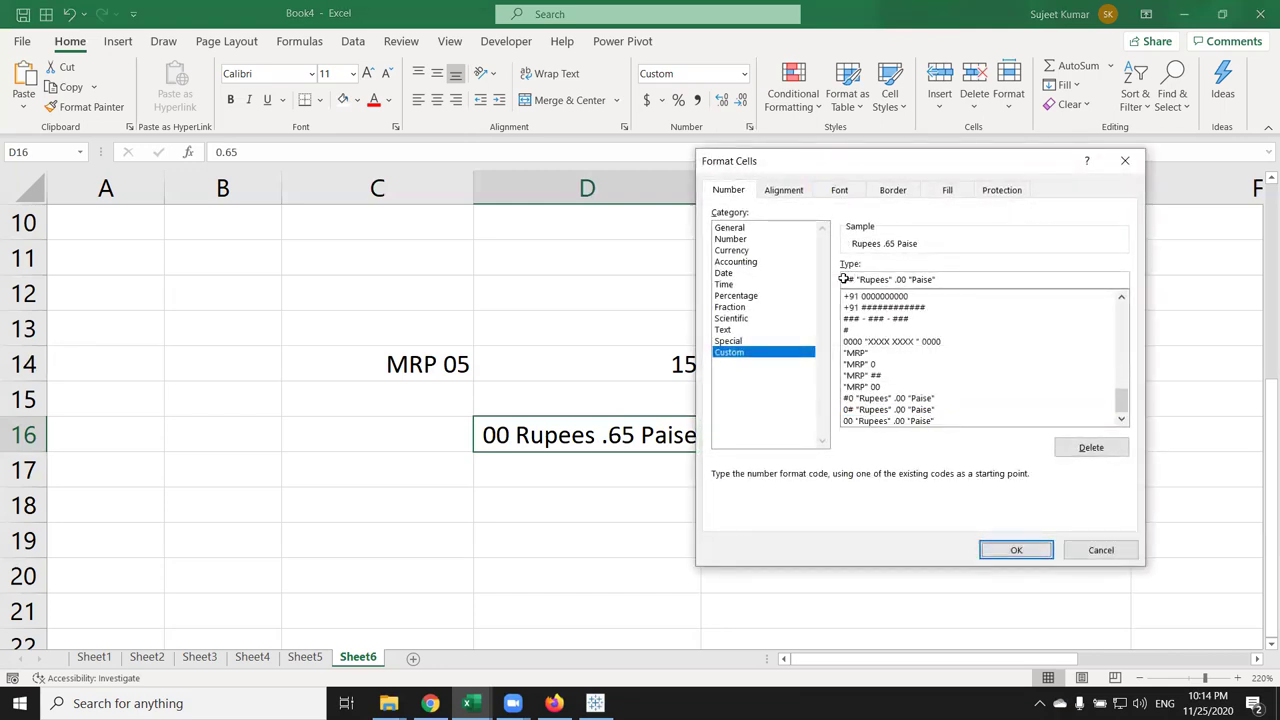
key(Return)
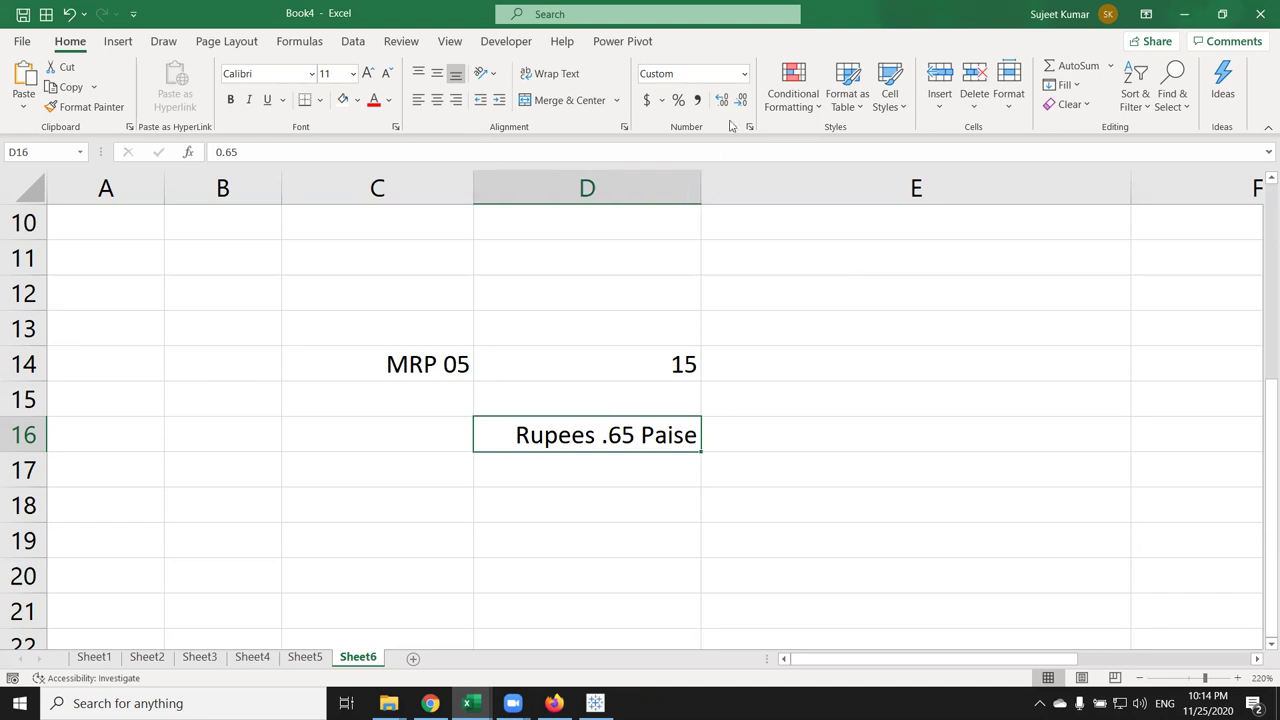
click(751, 127)
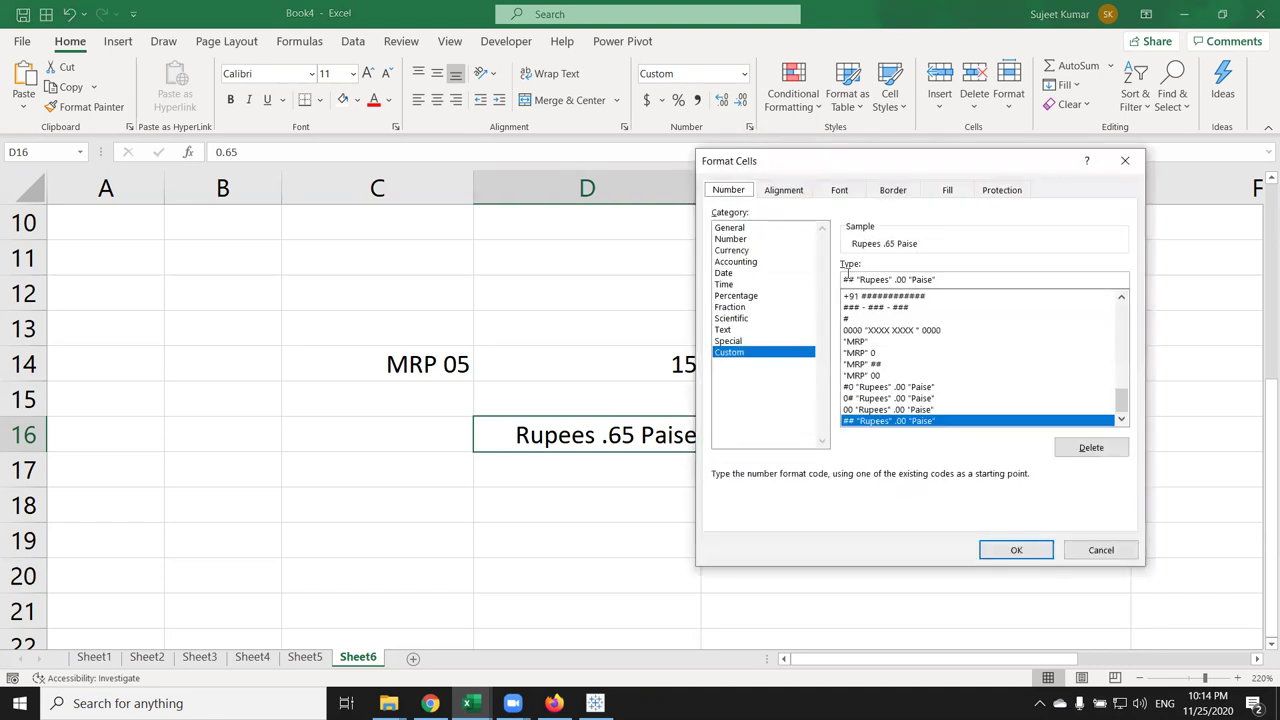
text(0)
key(Return)
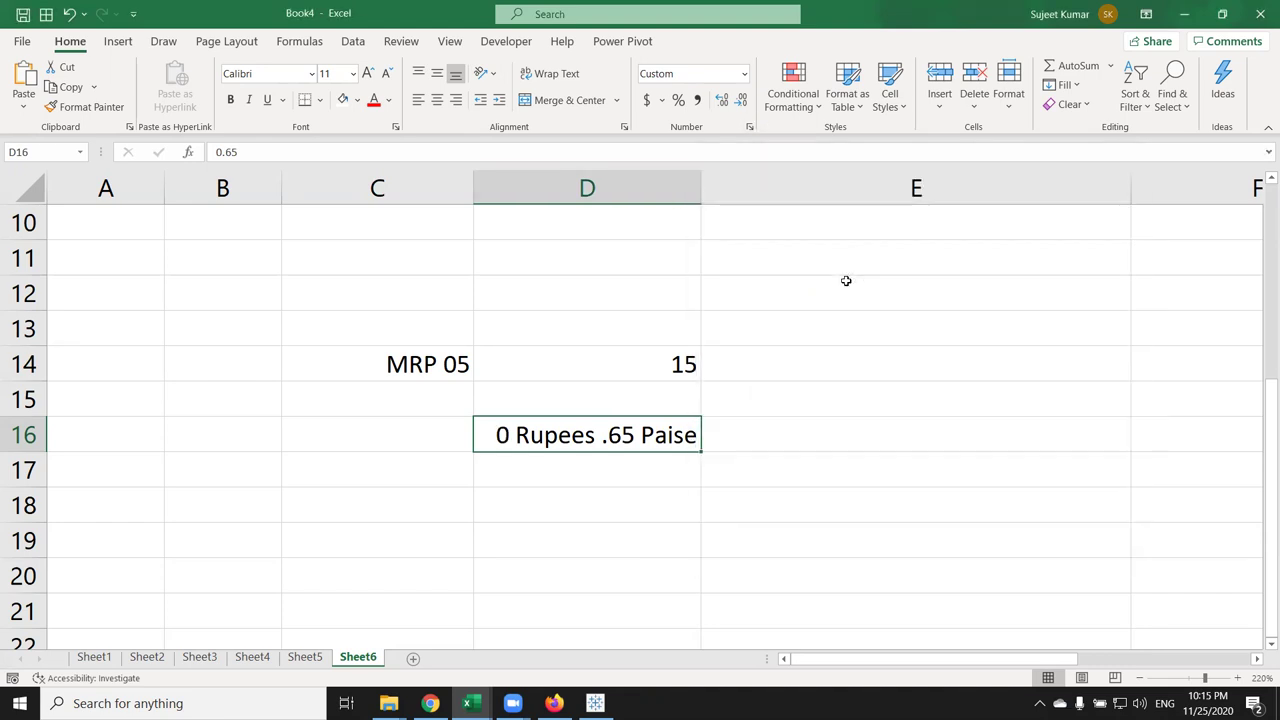
Enter 5.65 in D16 and apply 0# "Rupees" .00 "Paise" so it reads 05 Rupees .65 Paise
text(5.65)
key(Return)
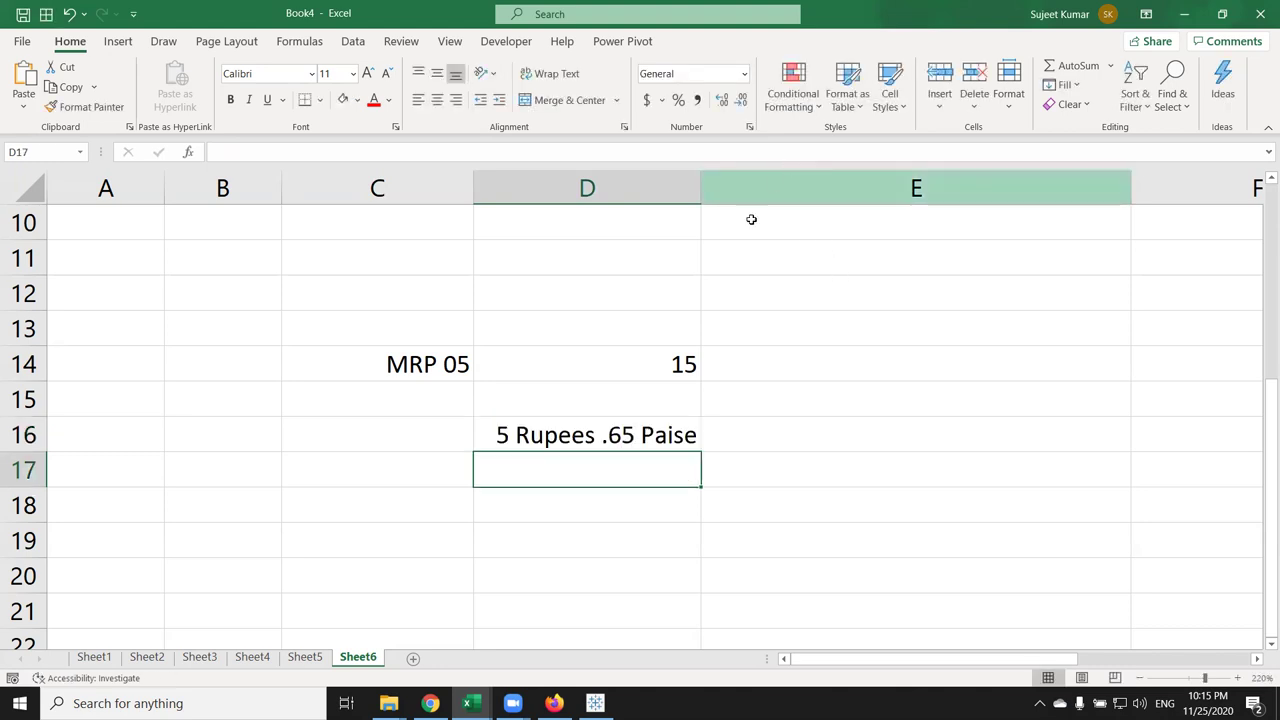
click(599, 441)
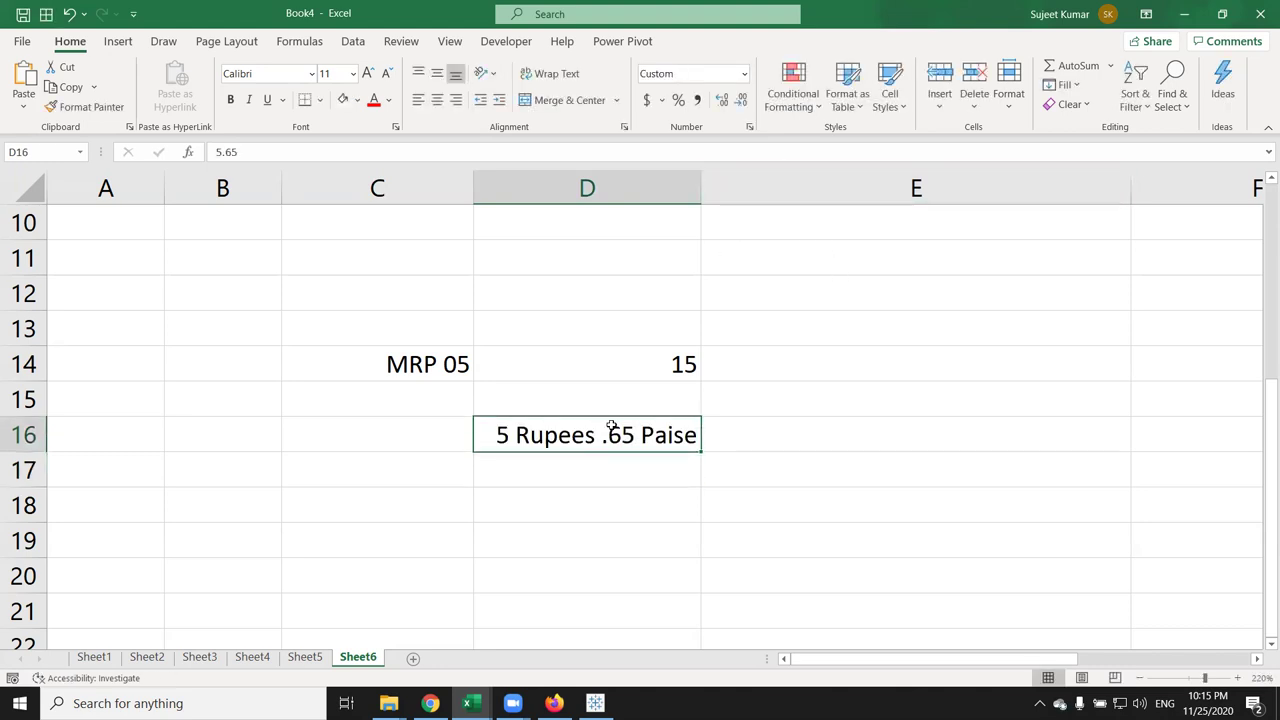
click(750, 127)
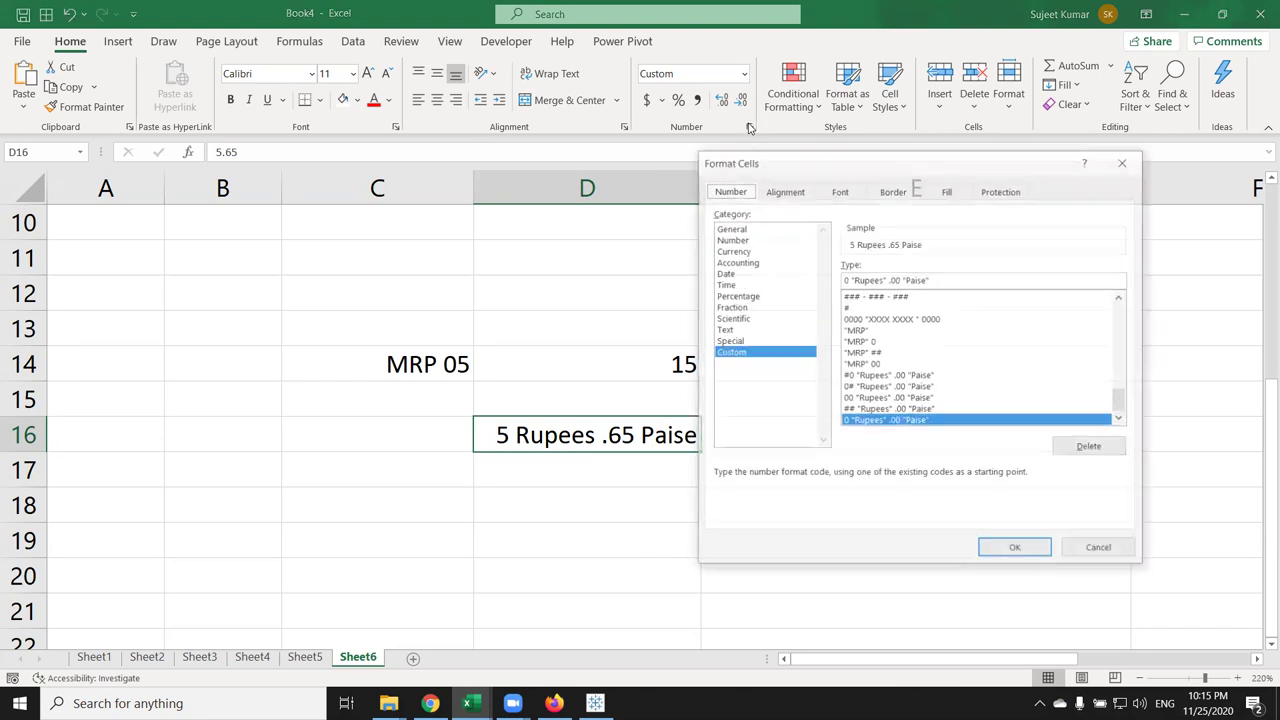
click(851, 279)
text(#)
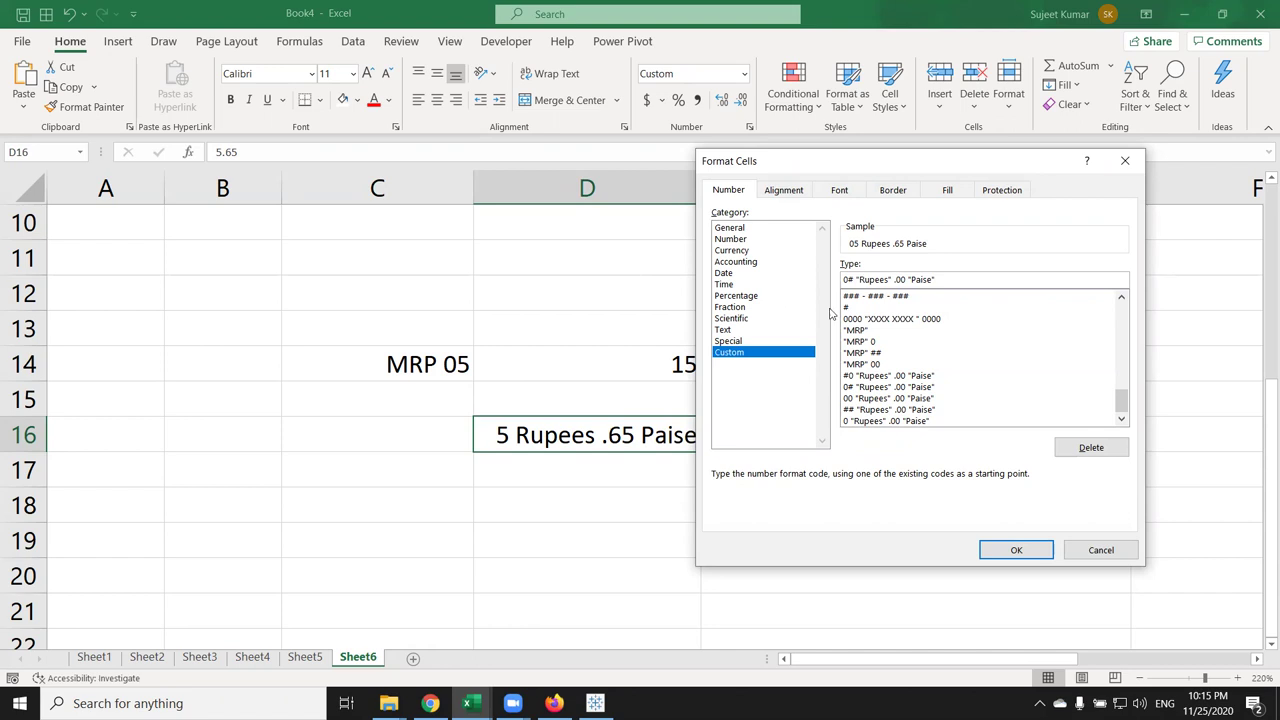
click(985, 550)
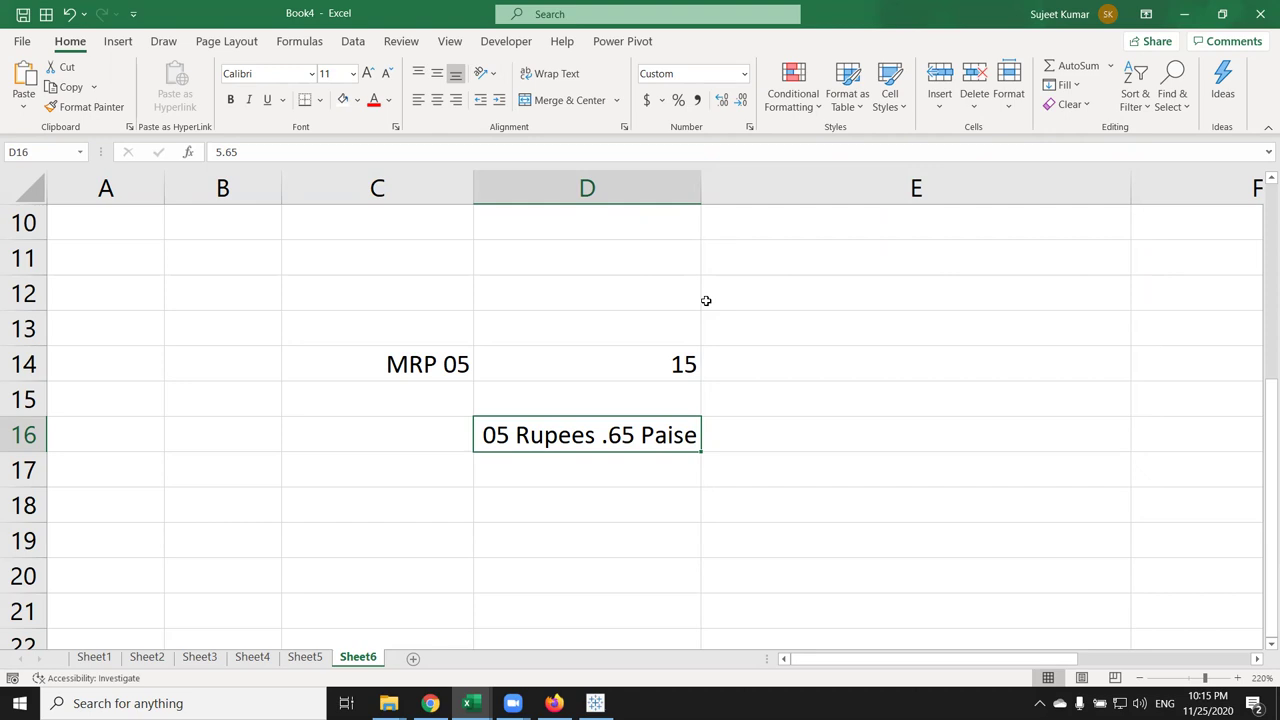
Inspect D16's rupees format code, close it unchanged, and discard a trial 45. entry
click(749, 129)
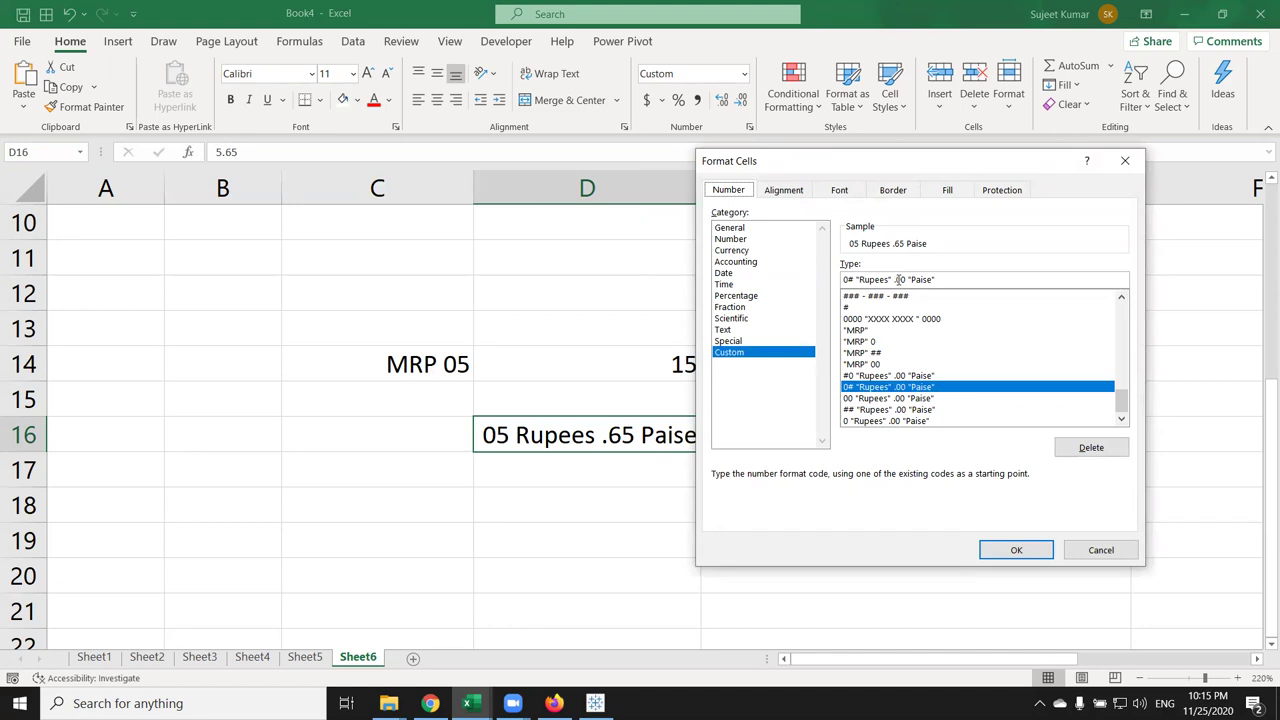
double_click(901, 279)
key(Return)
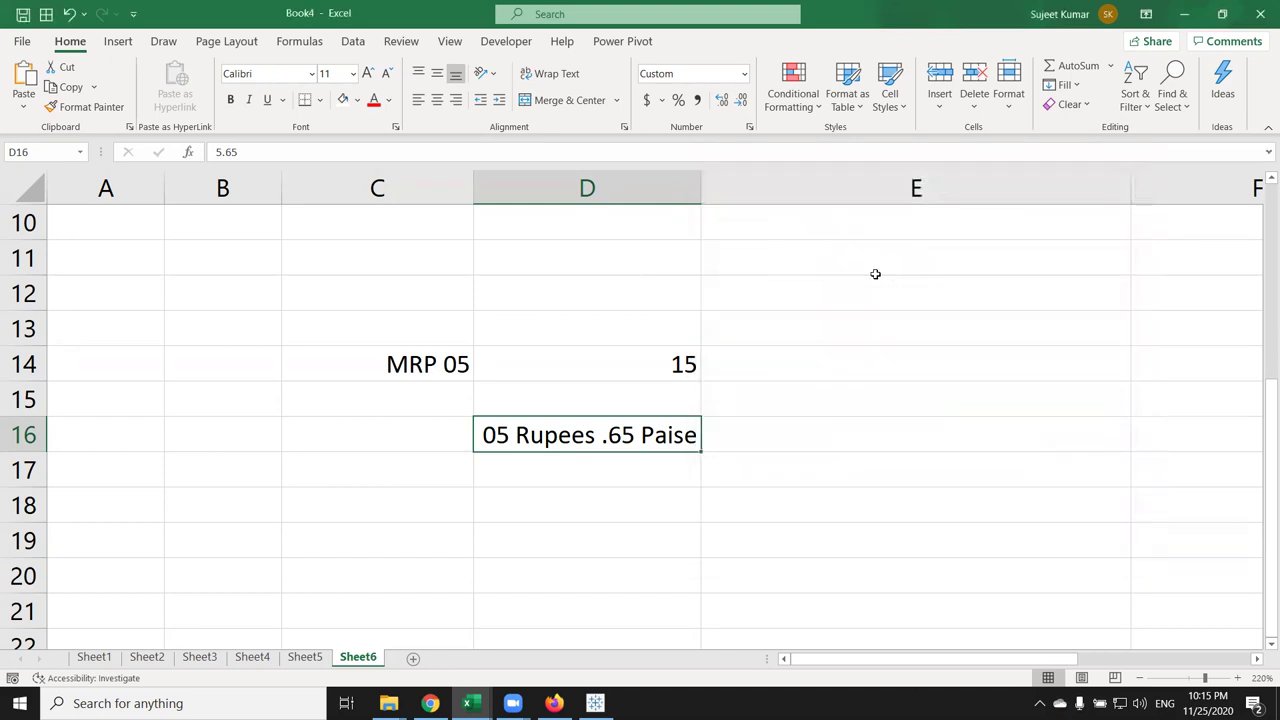
text(45.)
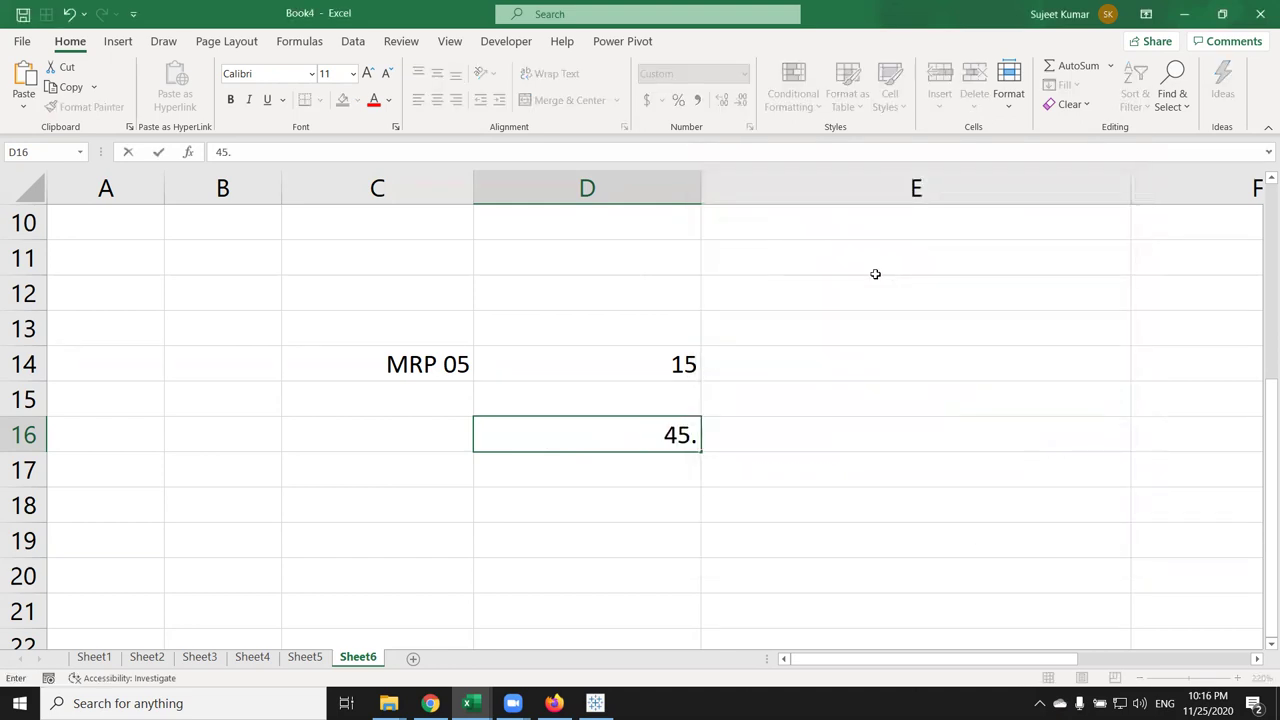
key(Escape)
key(ctrl+z)
Test the rupees-paise format in D16 with 500.30, 5.0 and finally 132131
text(500.30)
key(Return)
key(Up)
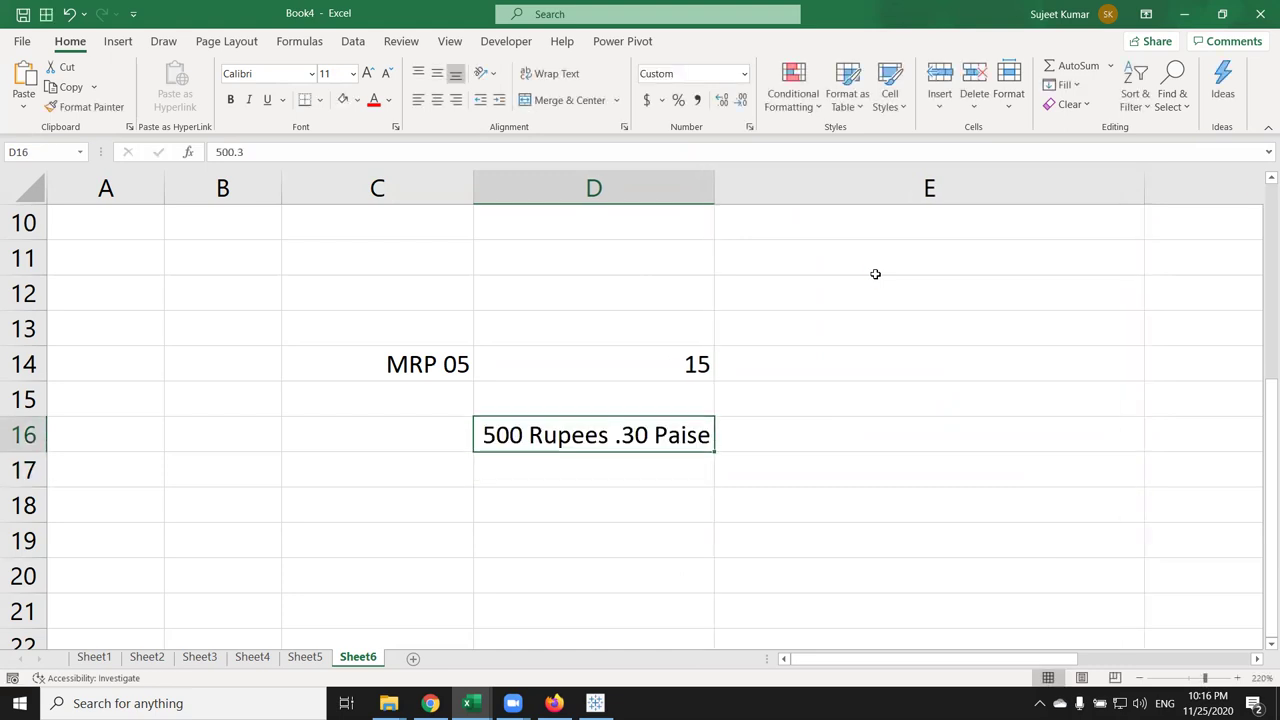
text(5.0)
key(Return)
key(Up)
text(132131)
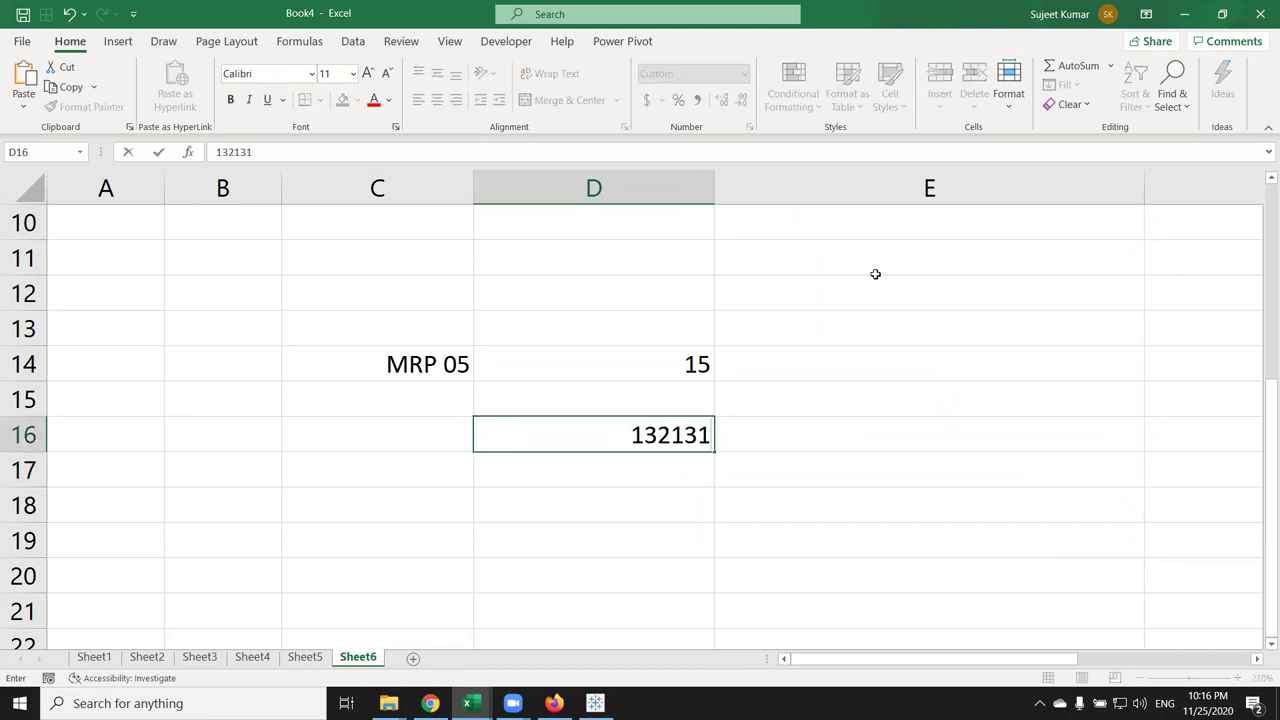
key(Return)
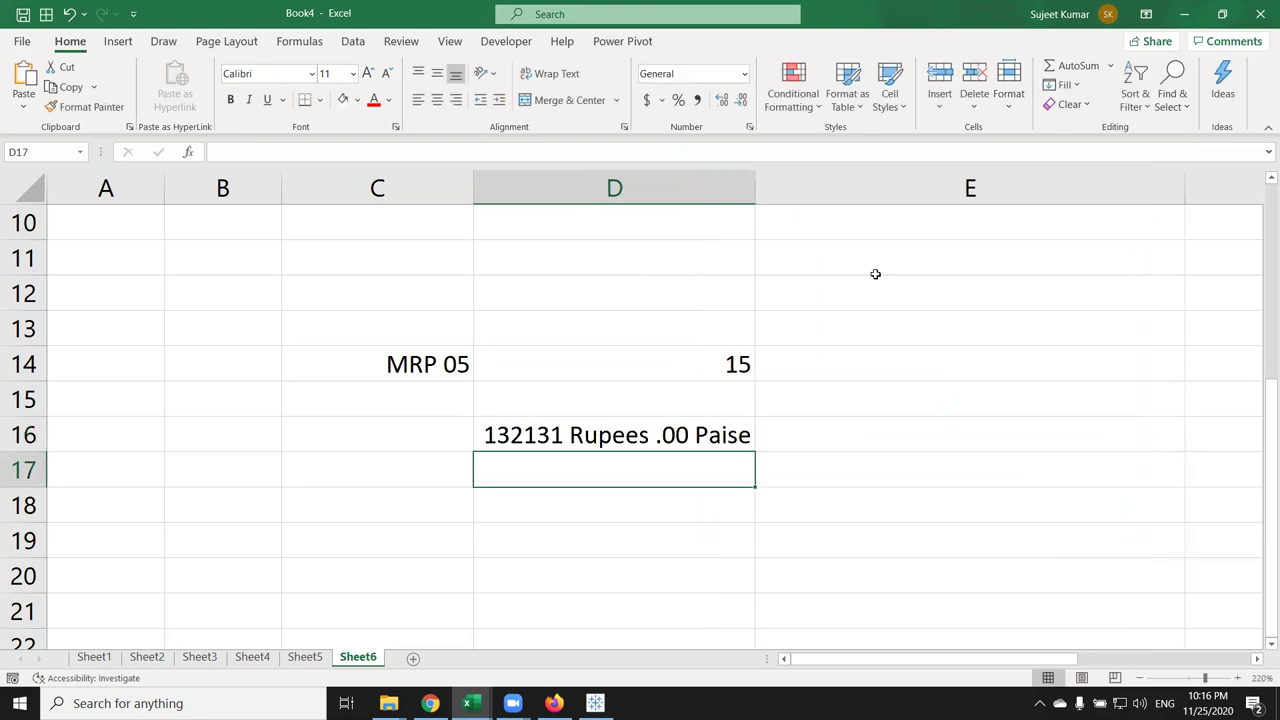
key(Up)
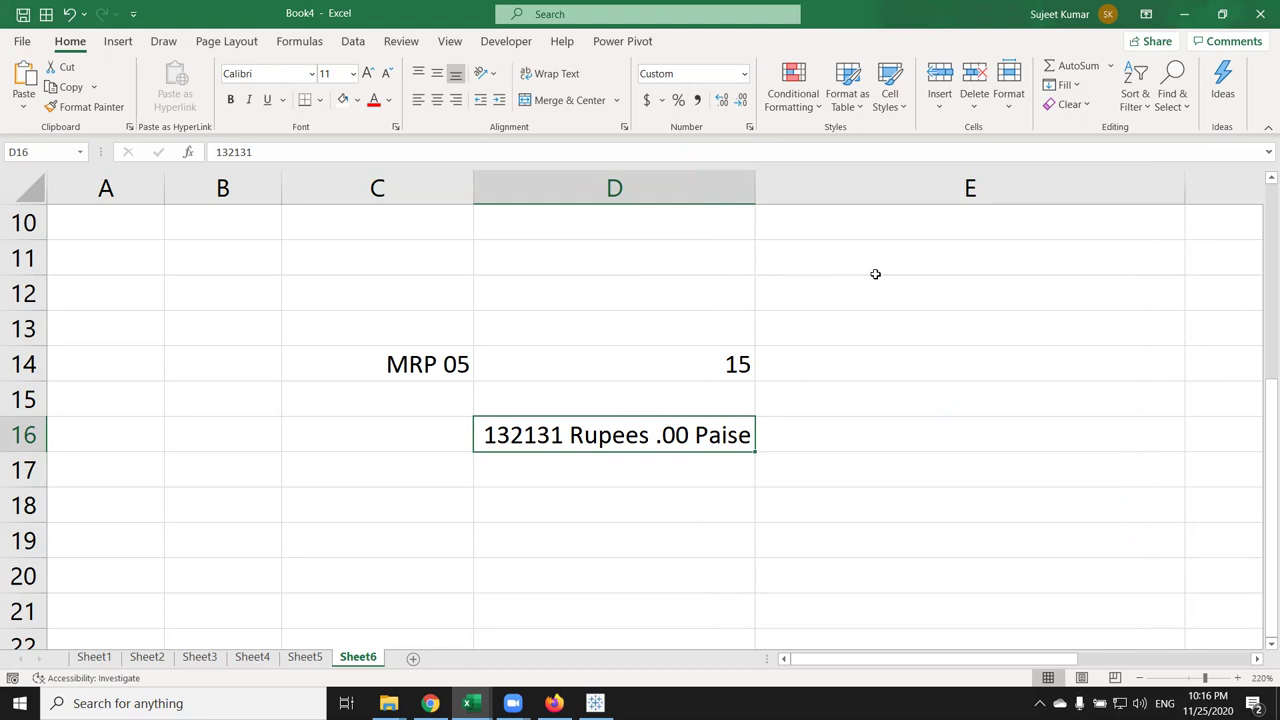
Enter 25000 in B18 and give it the custom #,### format so it shows 25,000
click(192, 500)
text(25000)
key(Return)
click(197, 492)
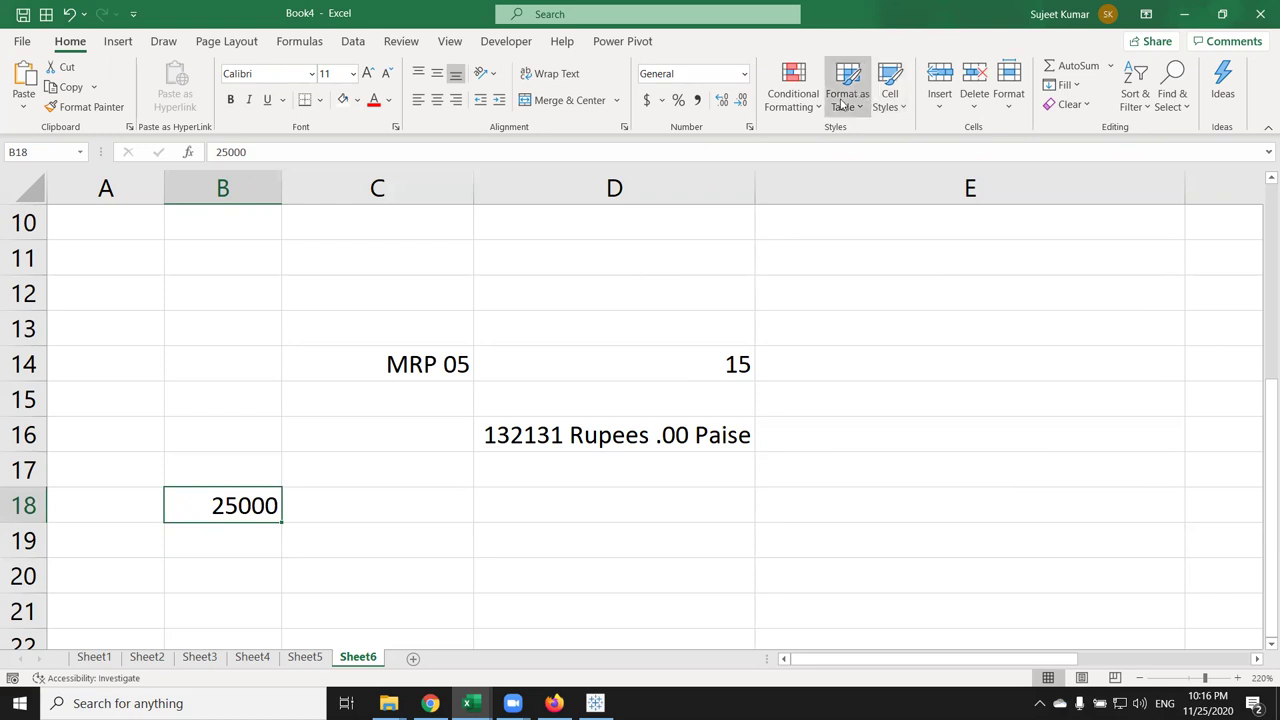
click(750, 127)
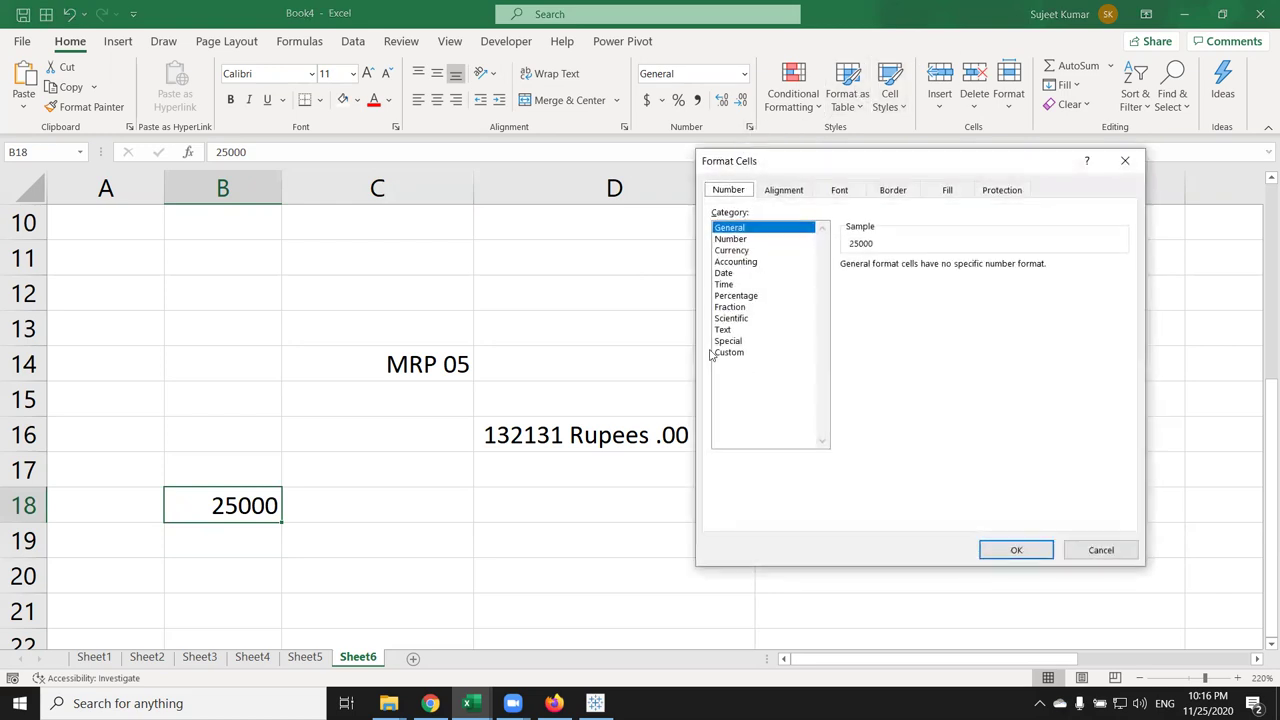
click(728, 352)
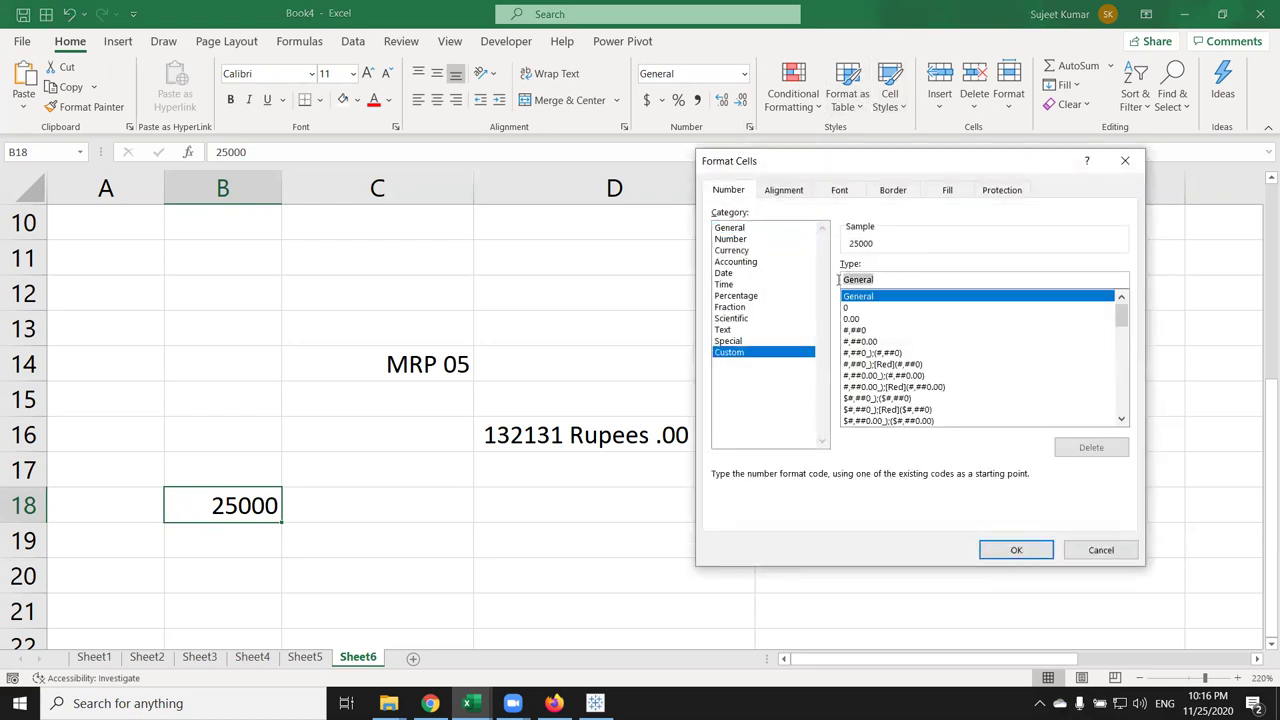
text(#,000)
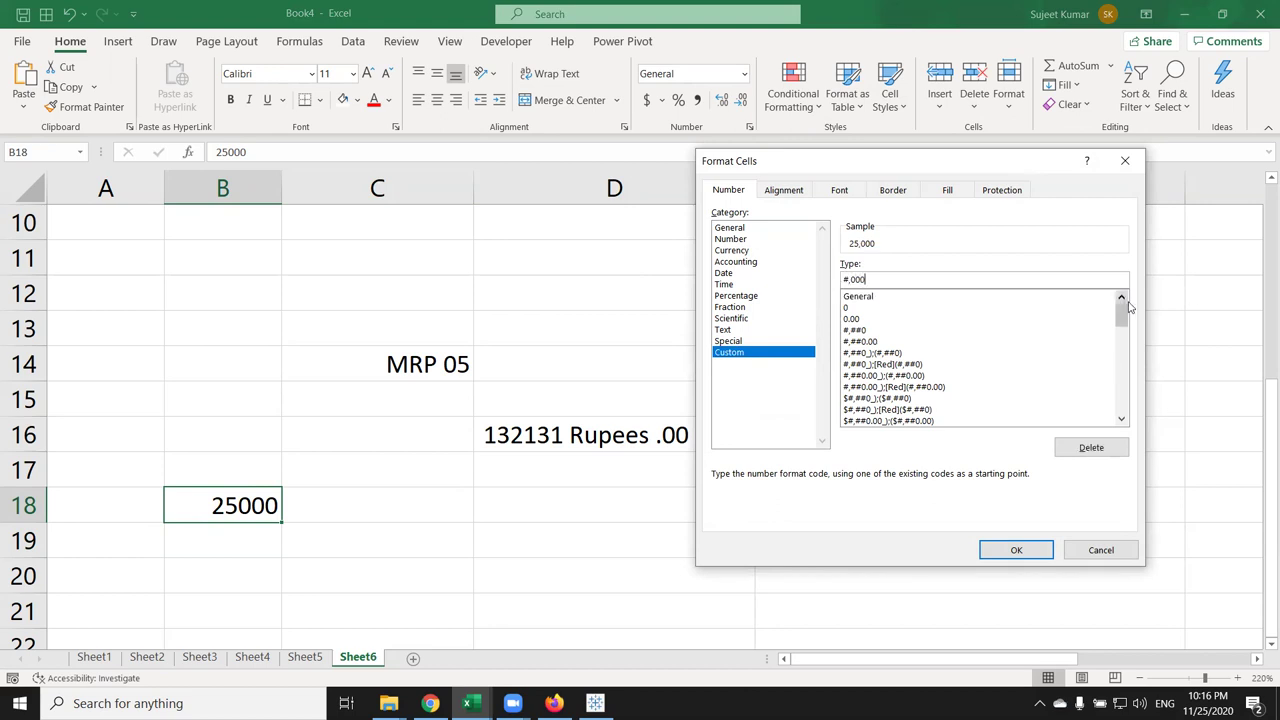
key(BackSpace)
key(BackSpace)
key(BackSpace)
text(###)
key(Return)
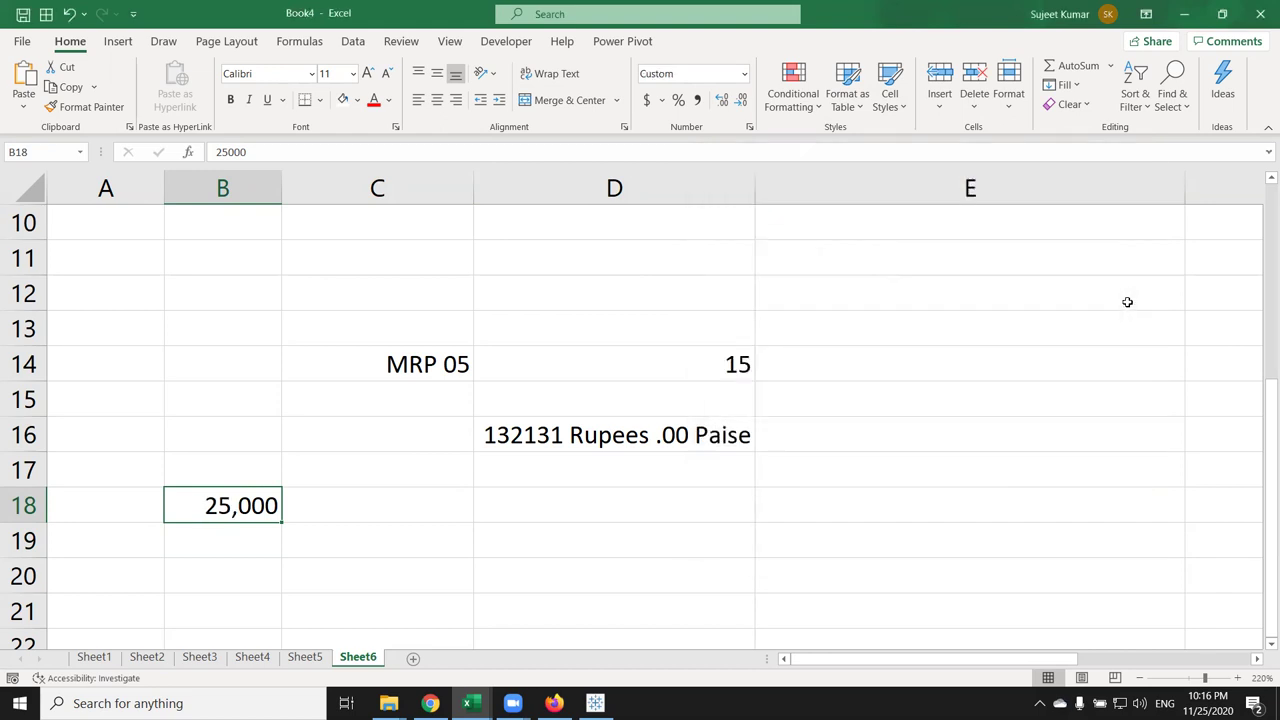
Change B18's format code to #, and then #, "K" so 25000 displays as 25 K
click(750, 127)
drag(852, 278, 928, 292)
key(BackSpace)
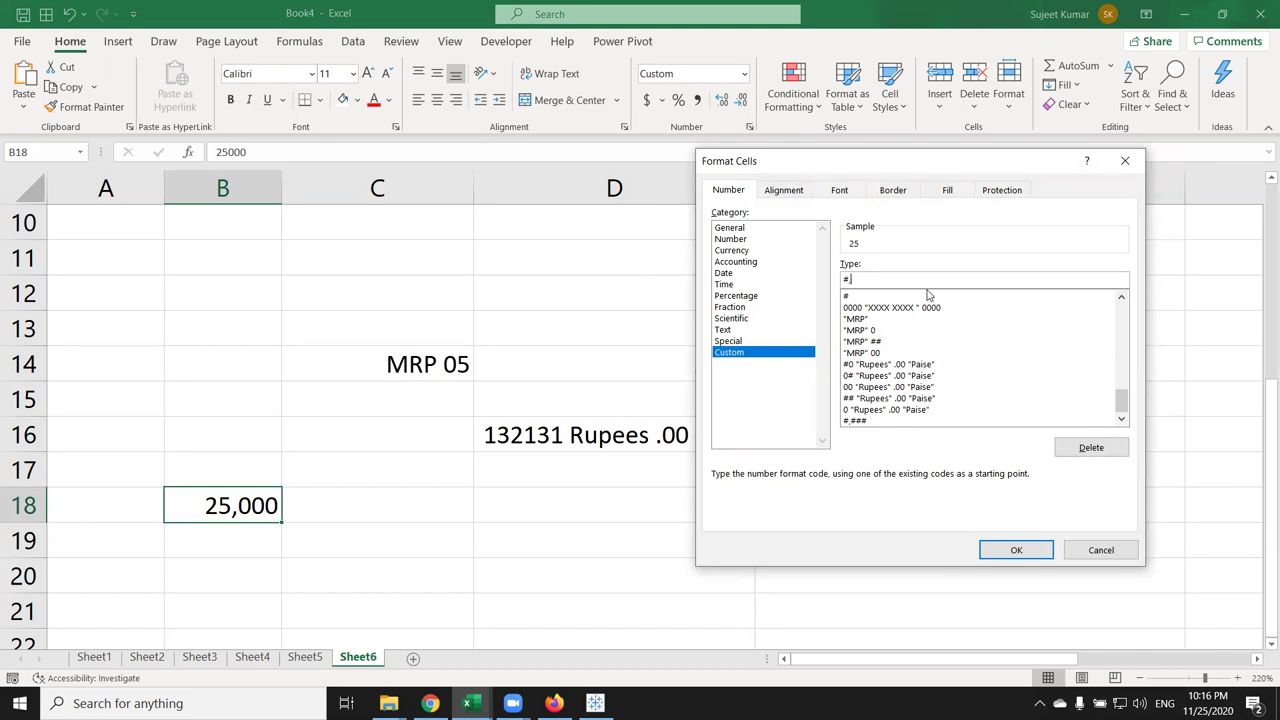
key(Return)
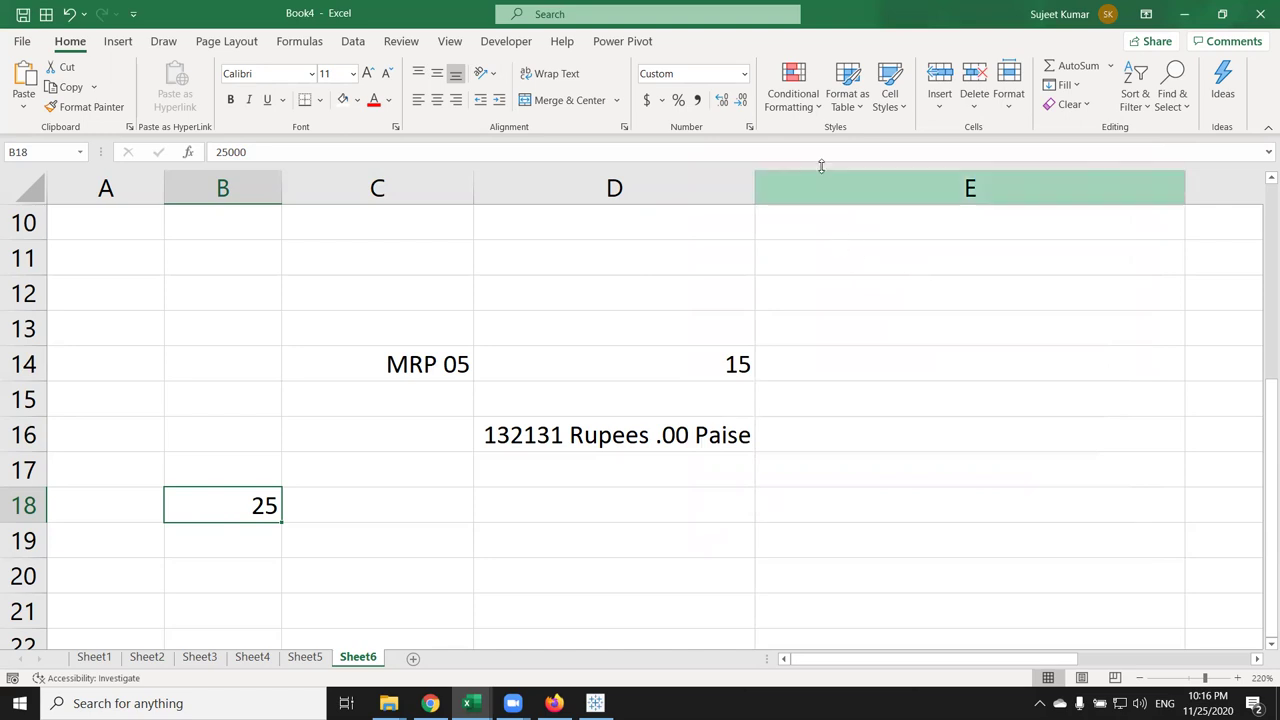
click(749, 128)
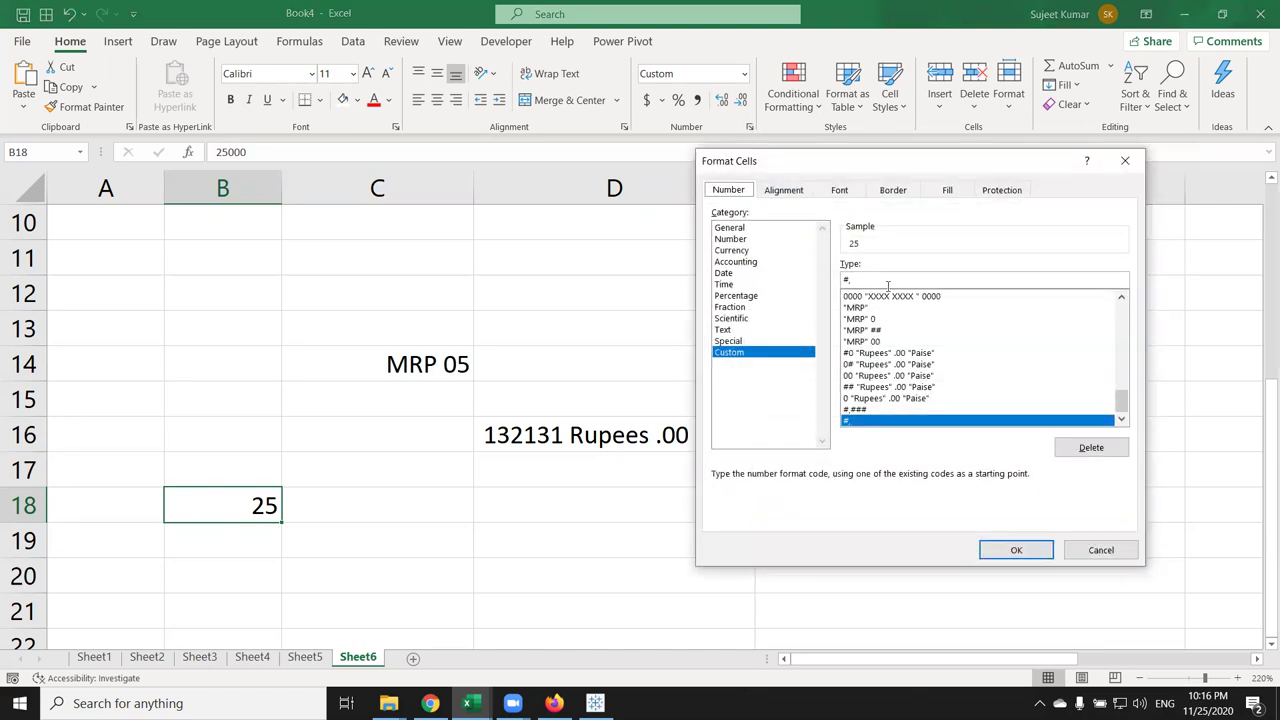
text("K")
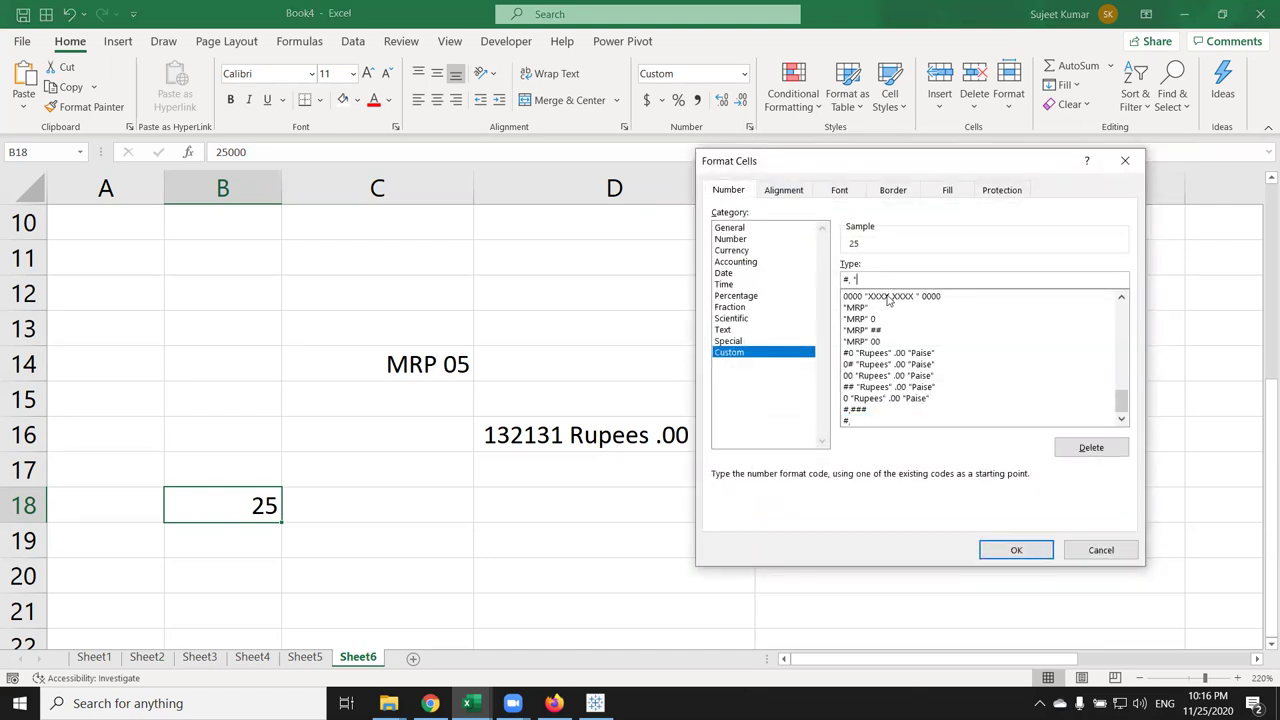
key(Return)
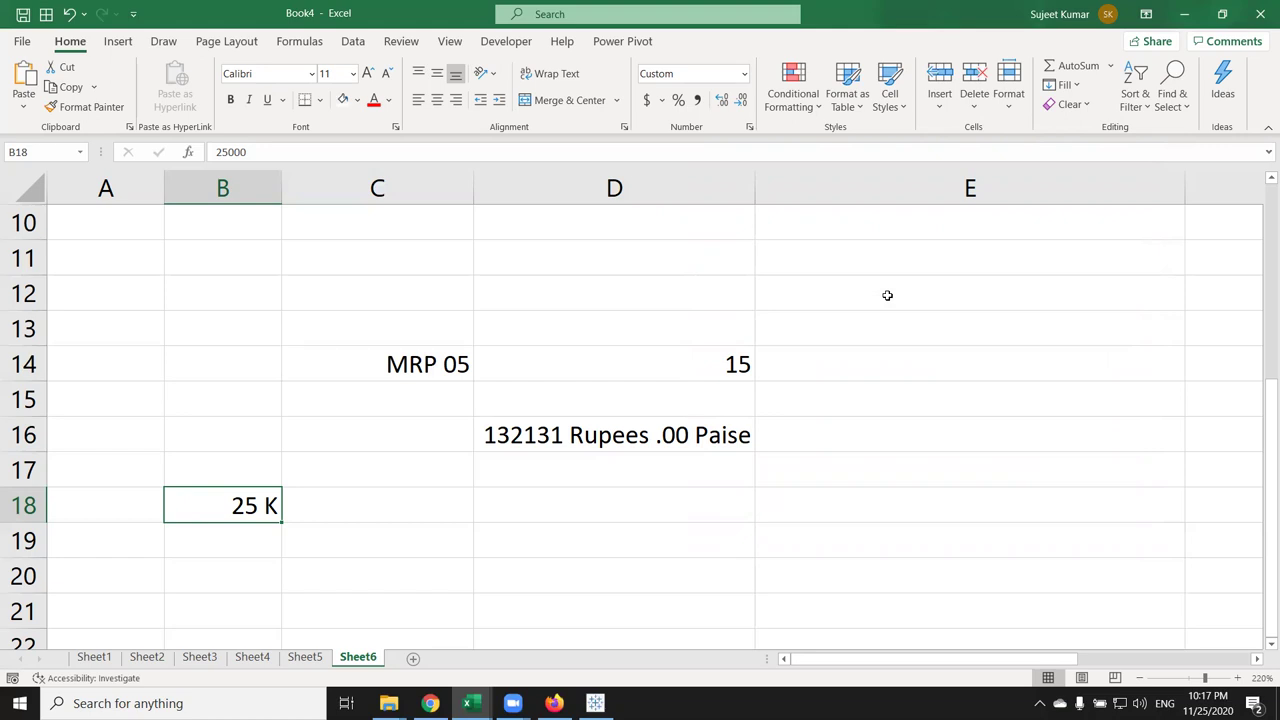
Review B18's K format without changes and replace its value with 52000, shown as 52 K
click(752, 127)
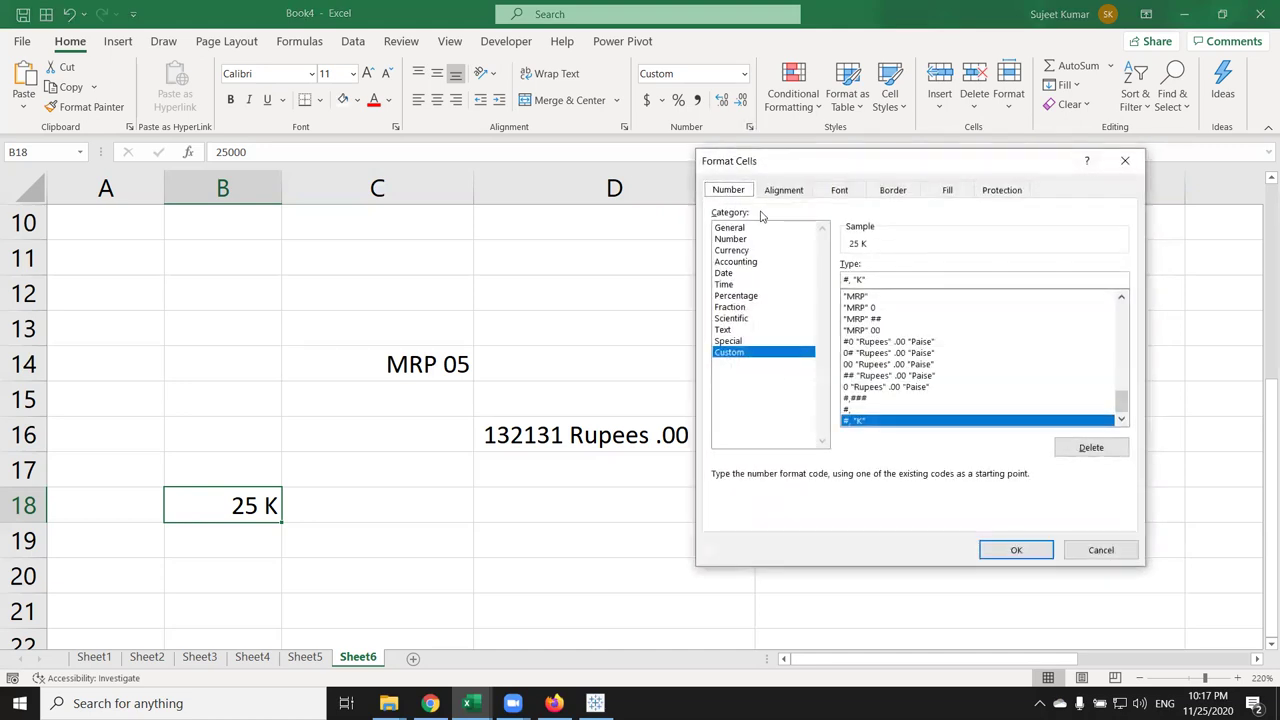
double_click(857, 279)
key(Return)
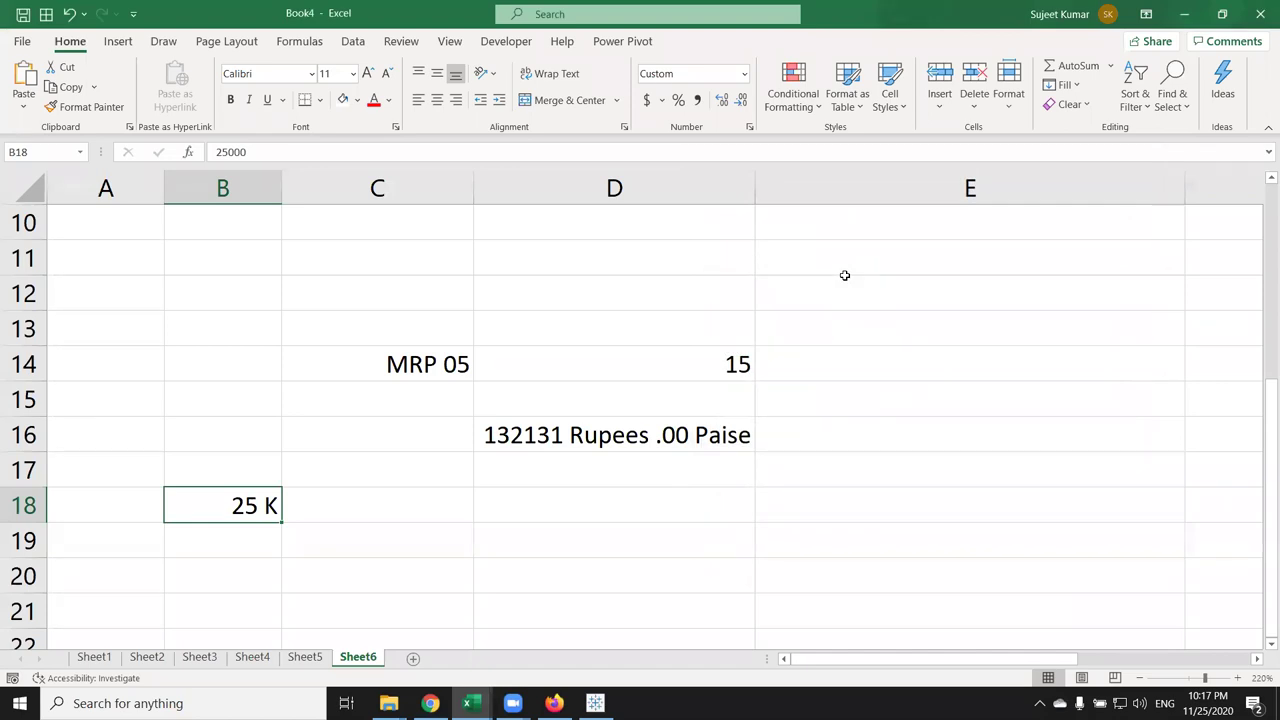
text(52000)
key(Return)
key(Up)
Enter the formula =B18+1000 in C18 so it displays 53 K
key(Right)
key(Left)
key(Right)
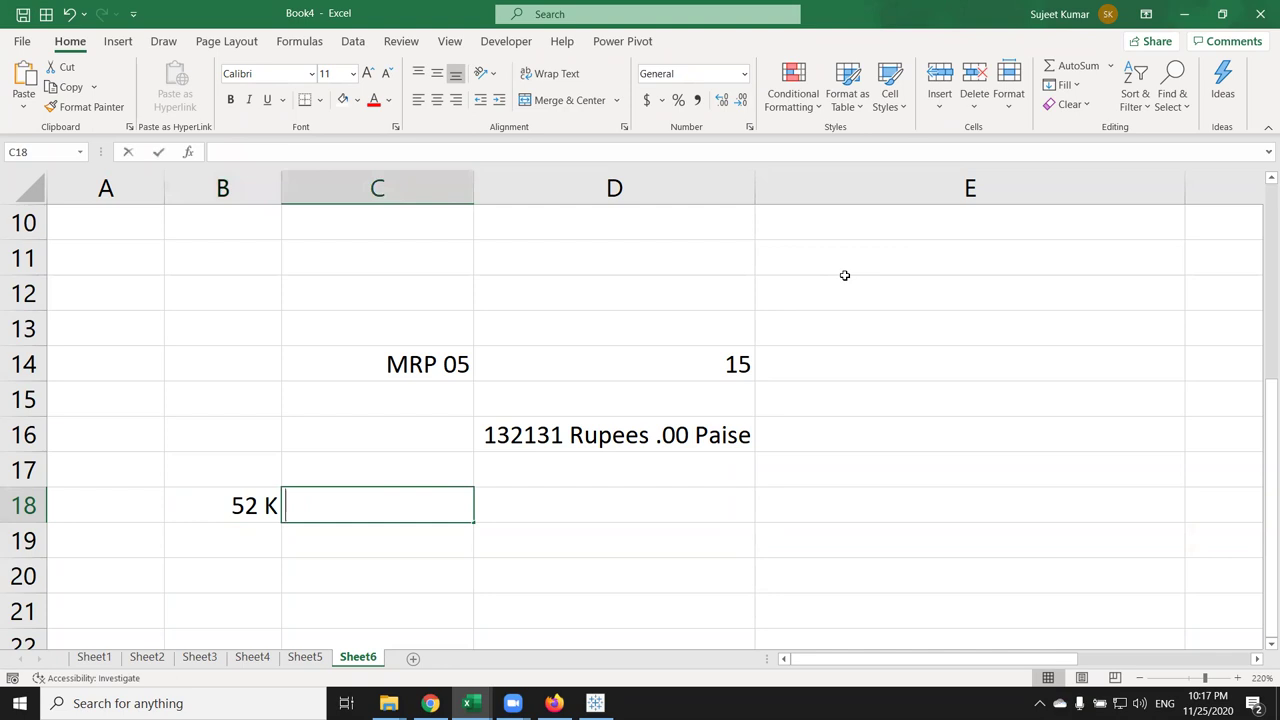
text(=)
key(Escape)
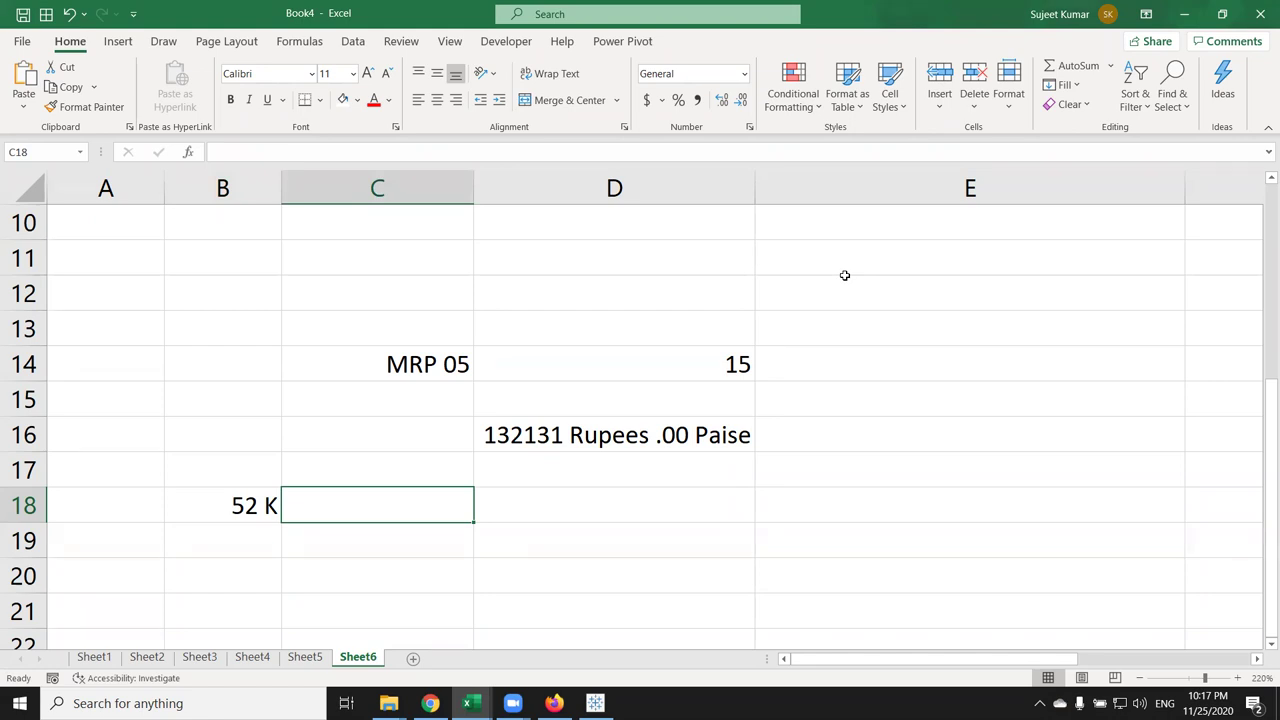
key(Left)
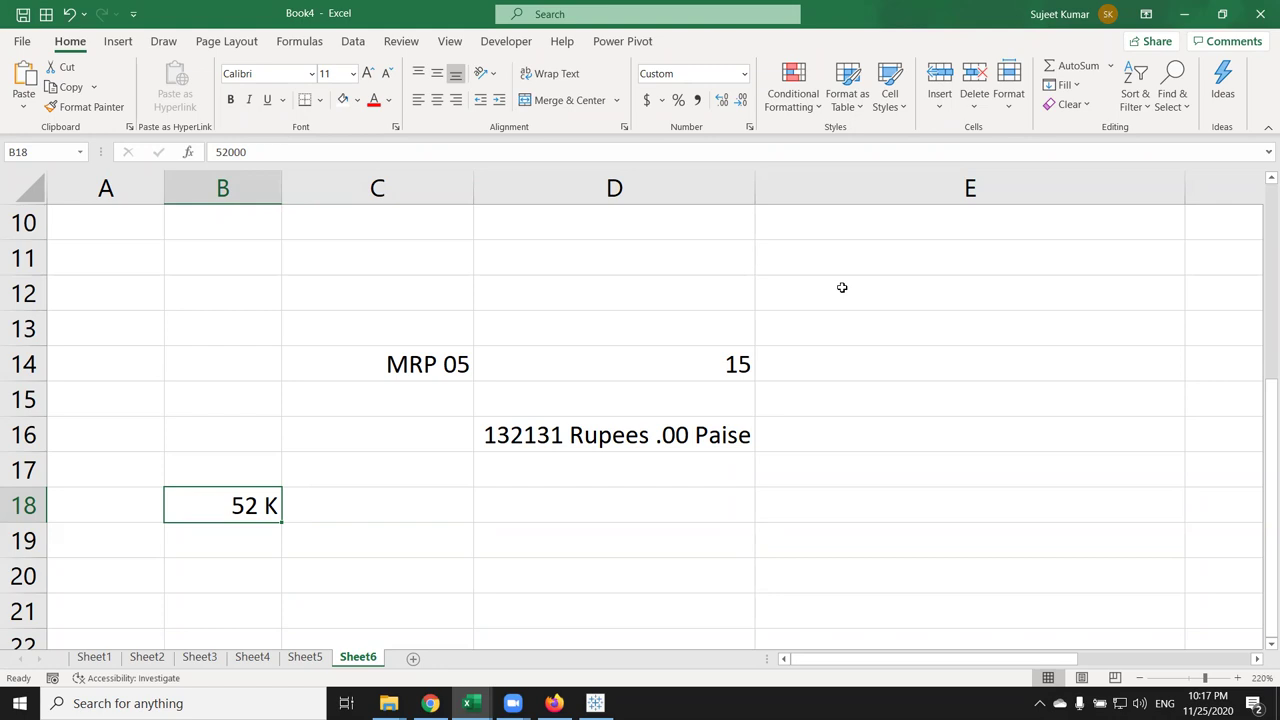
key(Right)
text(=)
key(Left)
text(+1000)
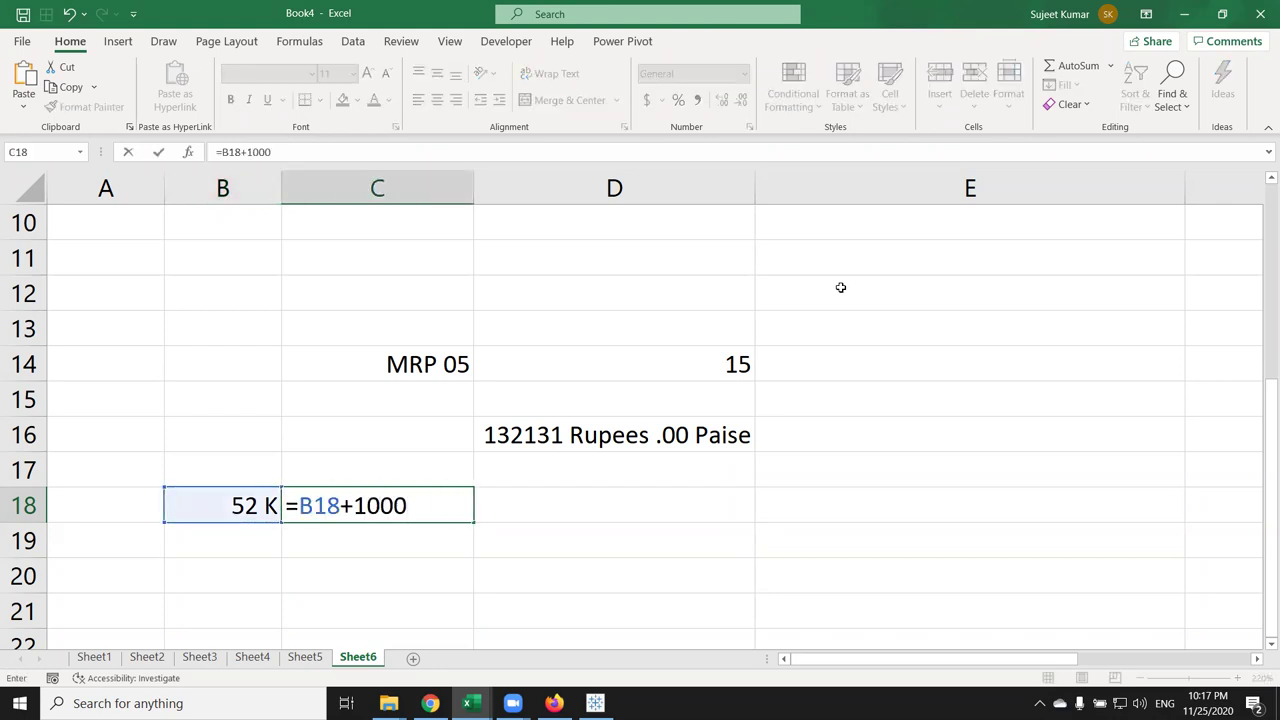
key(Return)
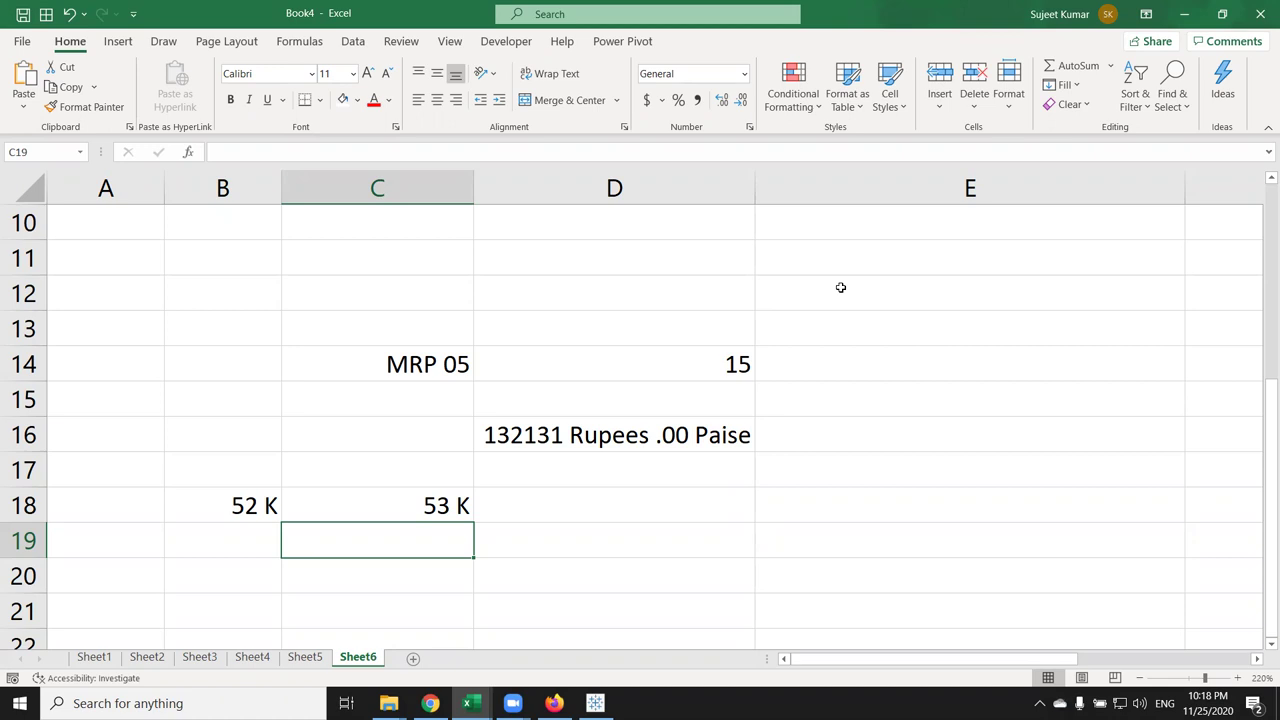
Enter 5236252 in B19 and apply the custom 0.00,, format so it shows 5.24
key(Left)
text(523625)
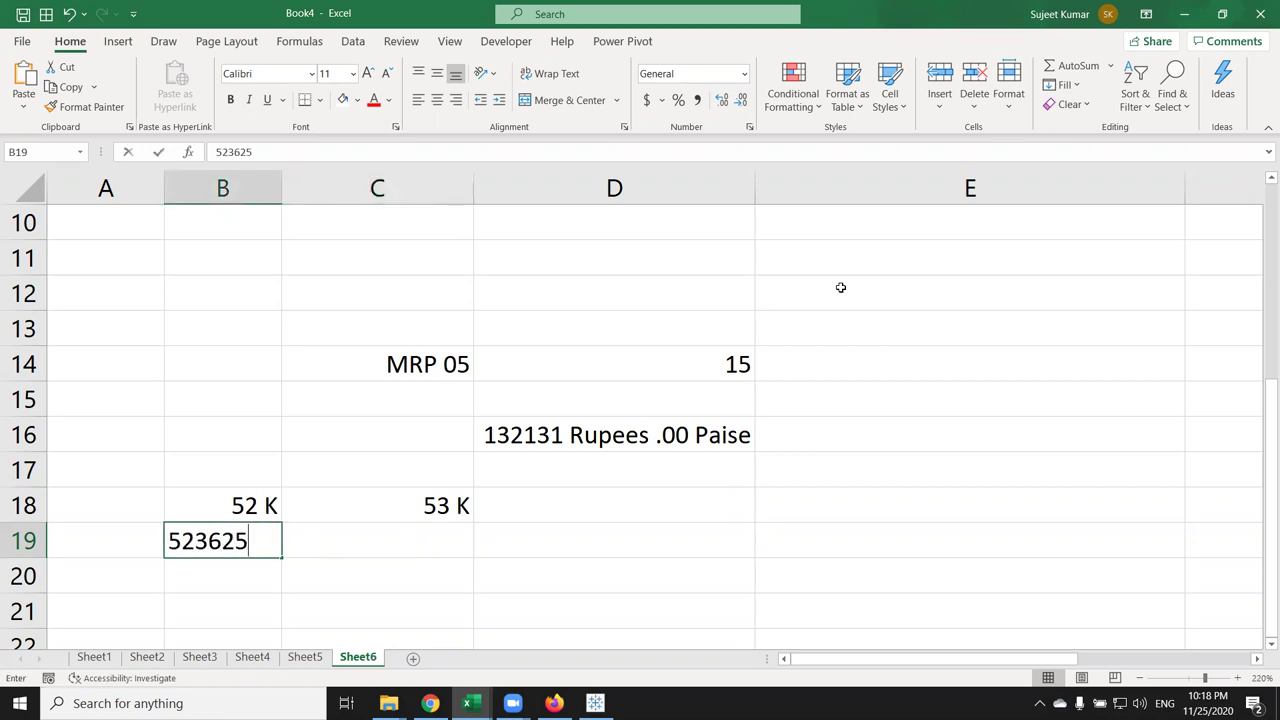
text(2)
key(Return)
key(Up)
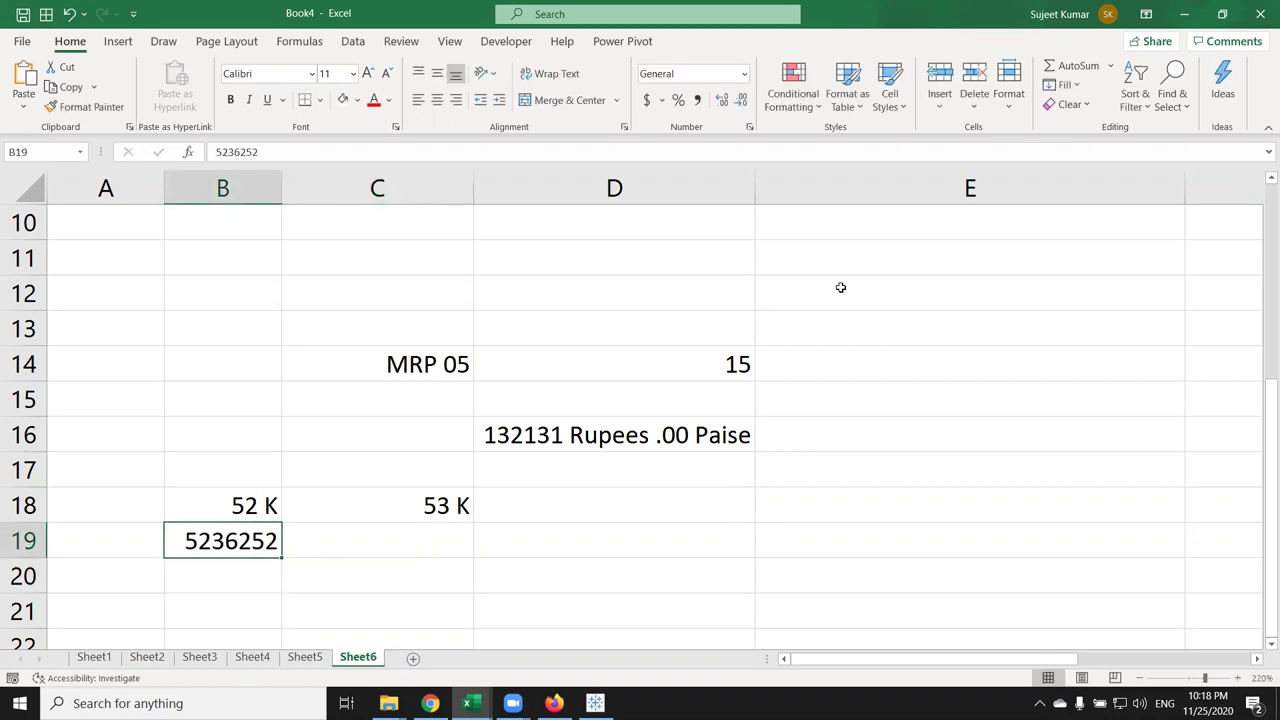
scroll(841, 287, up, 1)
scroll(900, 200, down, 2)
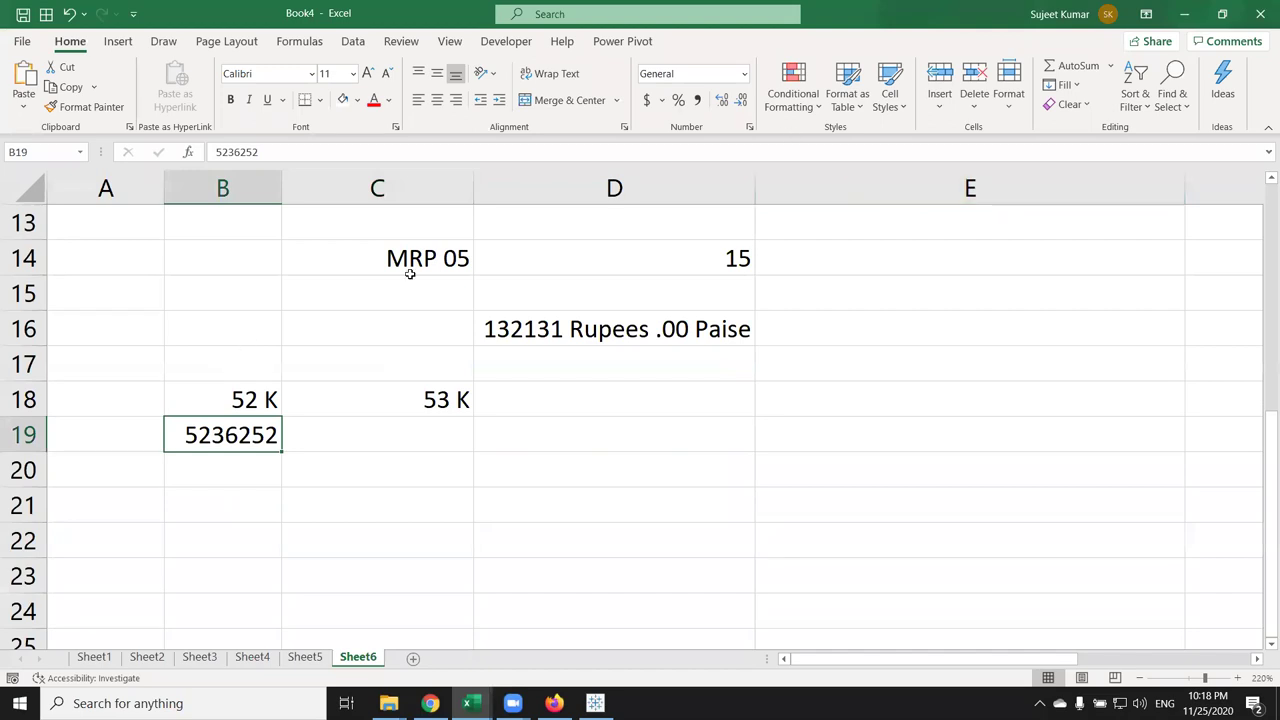
click(749, 127)
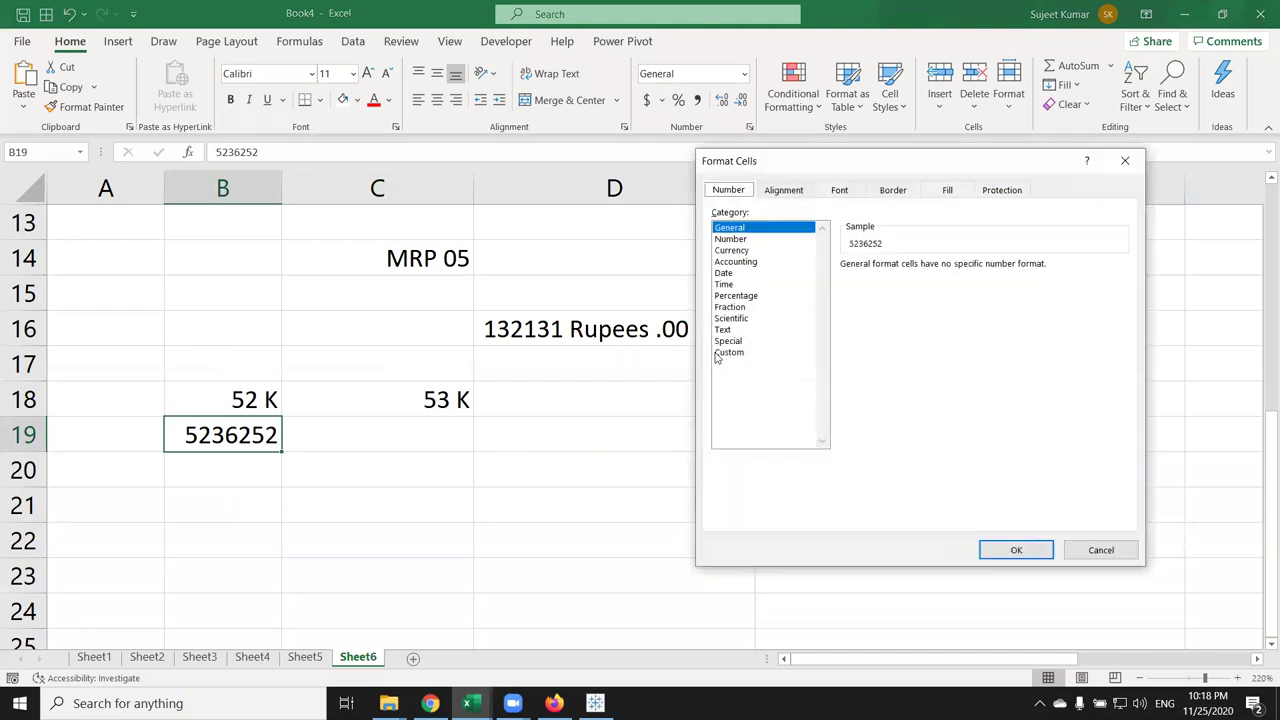
click(722, 353)
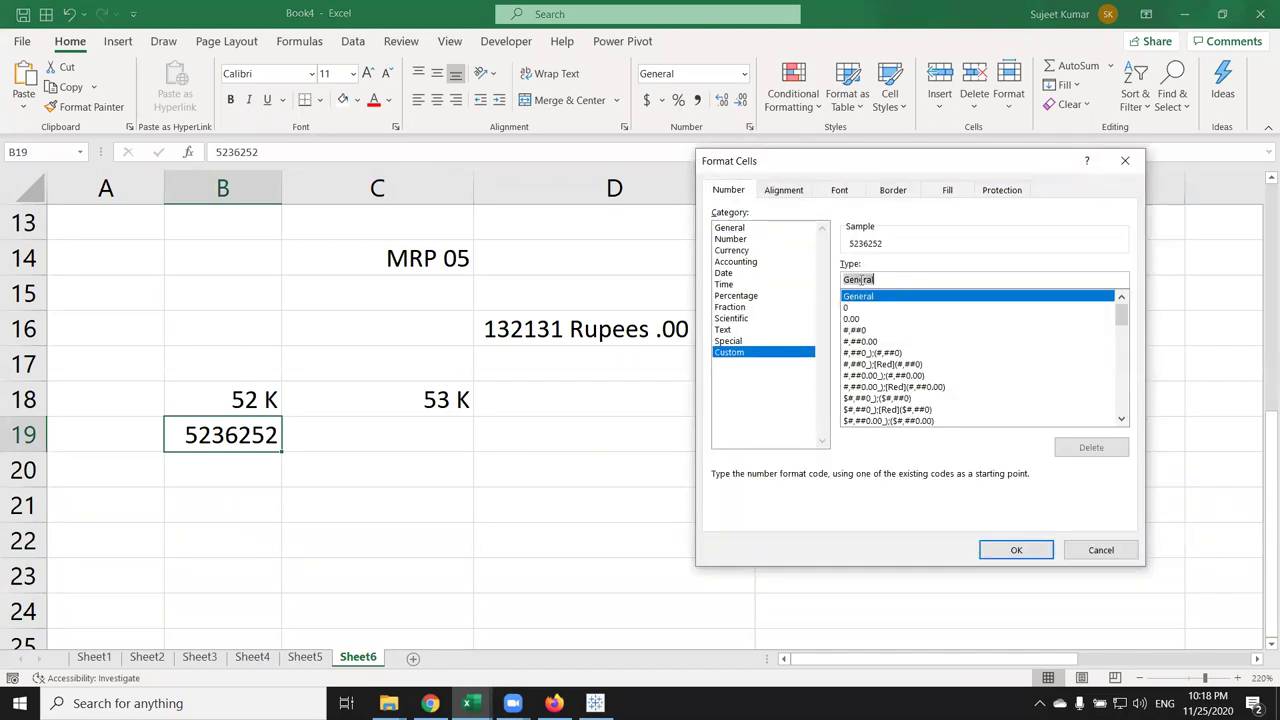
text(0.00,,)
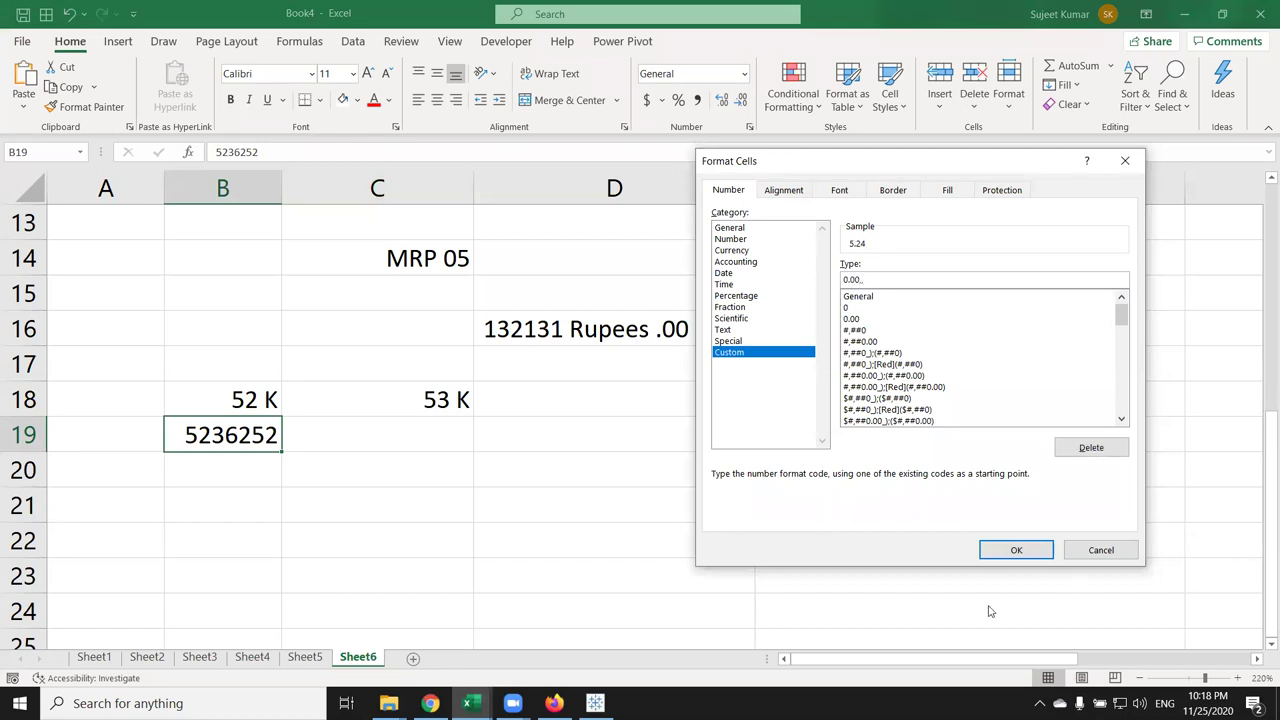
click(1020, 551)
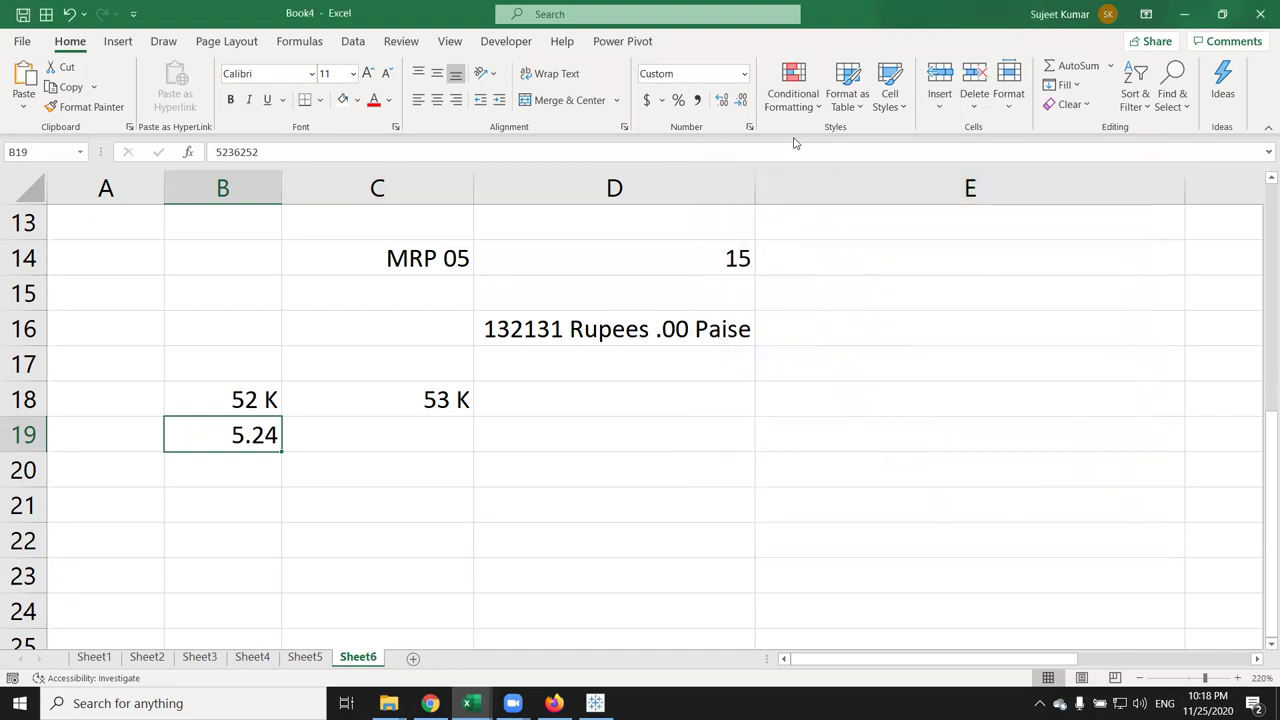
Append an "M" suffix to B19's format so it reads 5.24 M
click(749, 128)
click(895, 281)
text(")
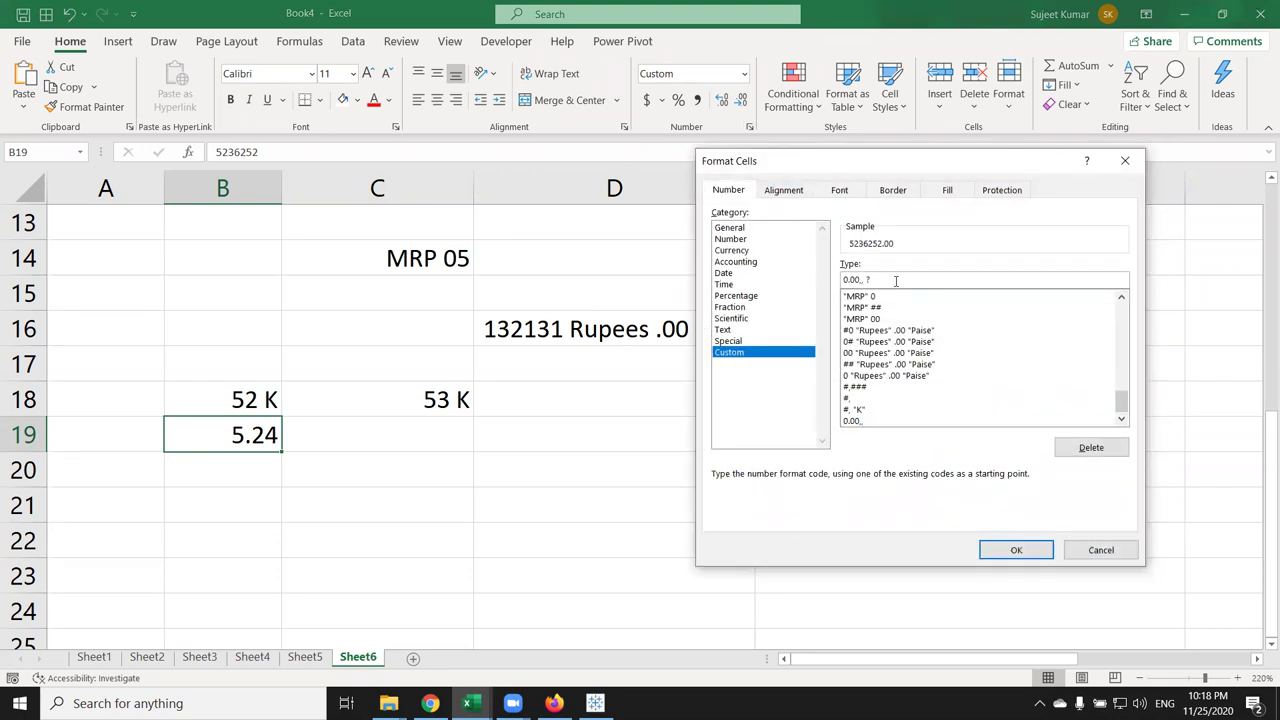
text(M")
key(Return)
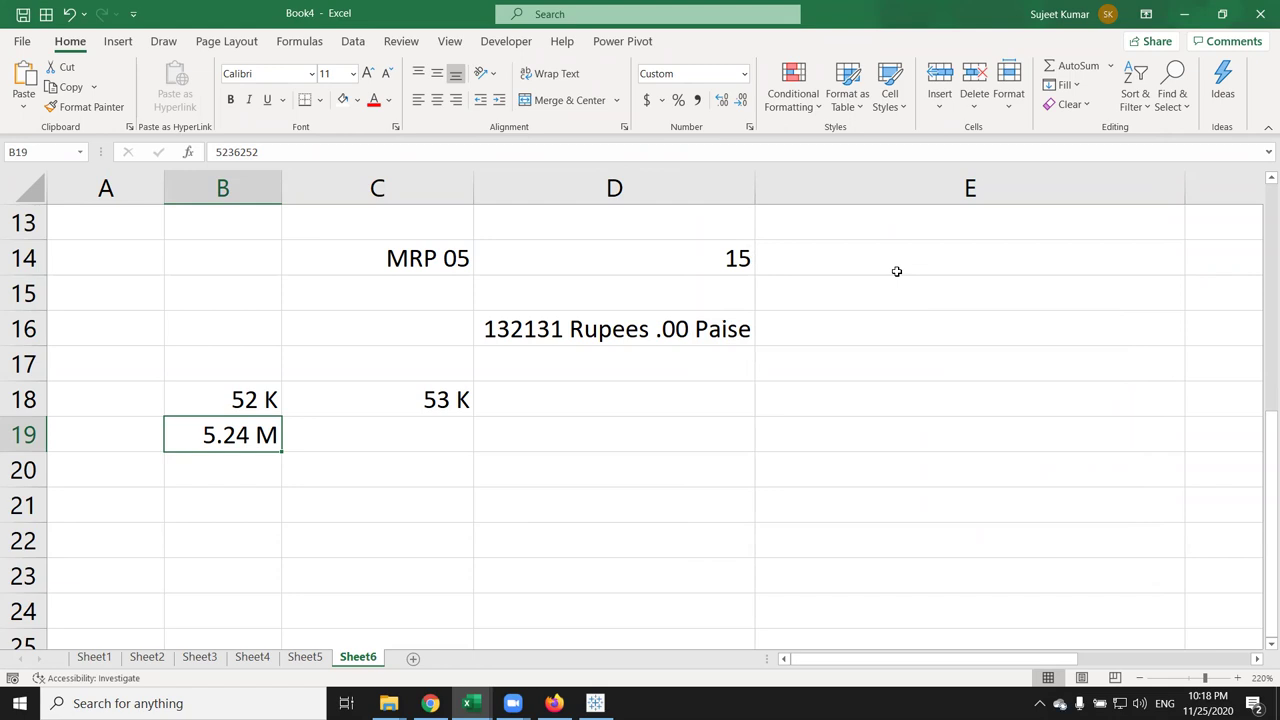
Insert today's date (11/25/2020) in C22 and bring up its custom m/d/yyyy format code for editing
scroll(303, 426, down, 1)
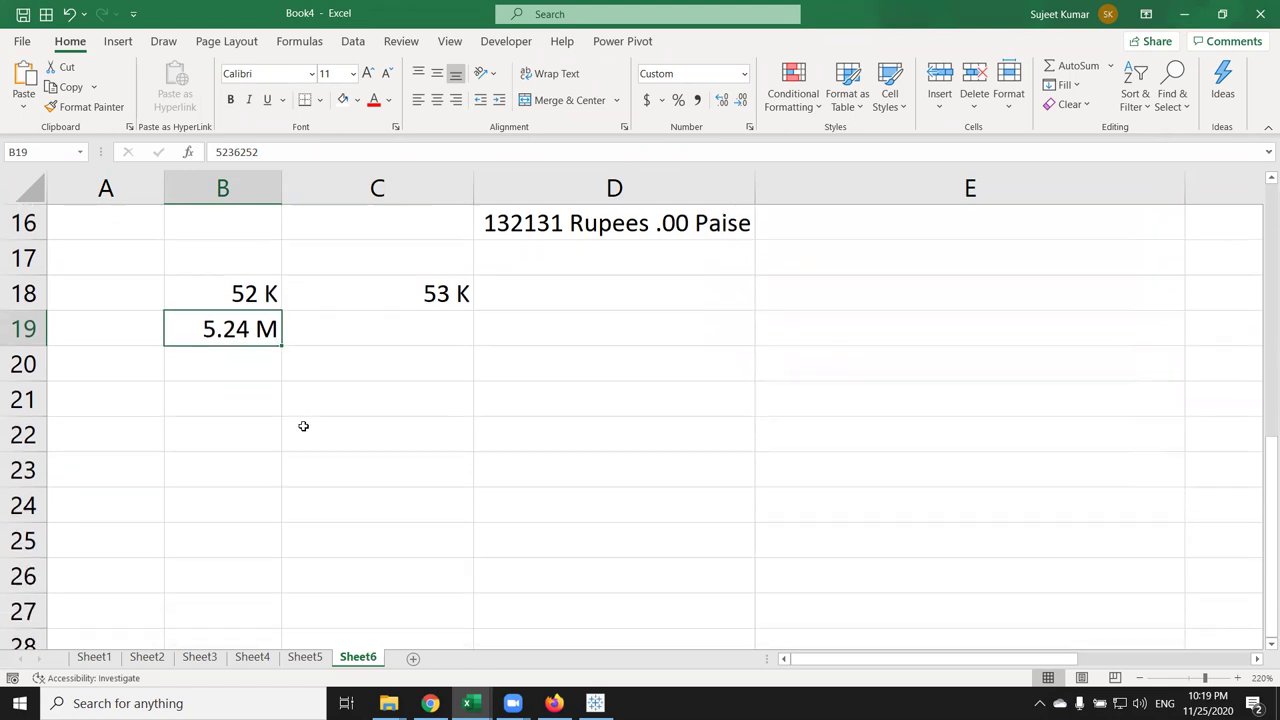
click(304, 427)
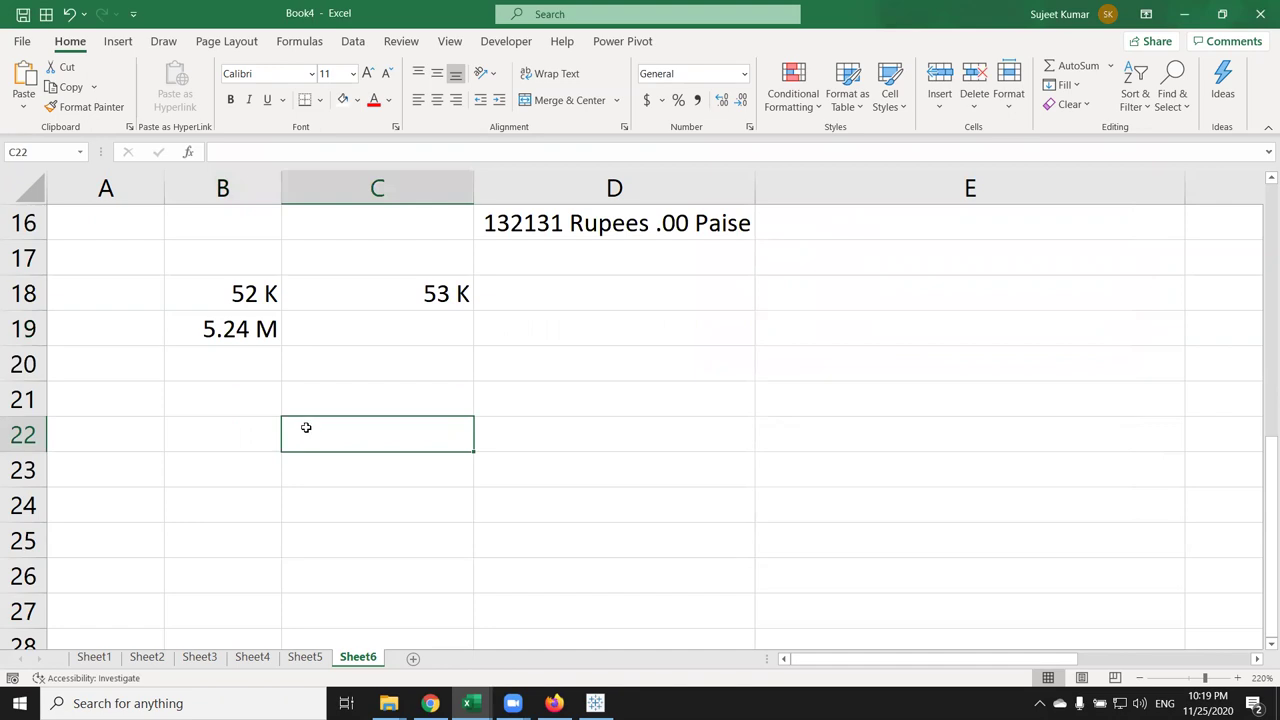
key(ctrl+semicolon)
key(Return)
click(306, 428)
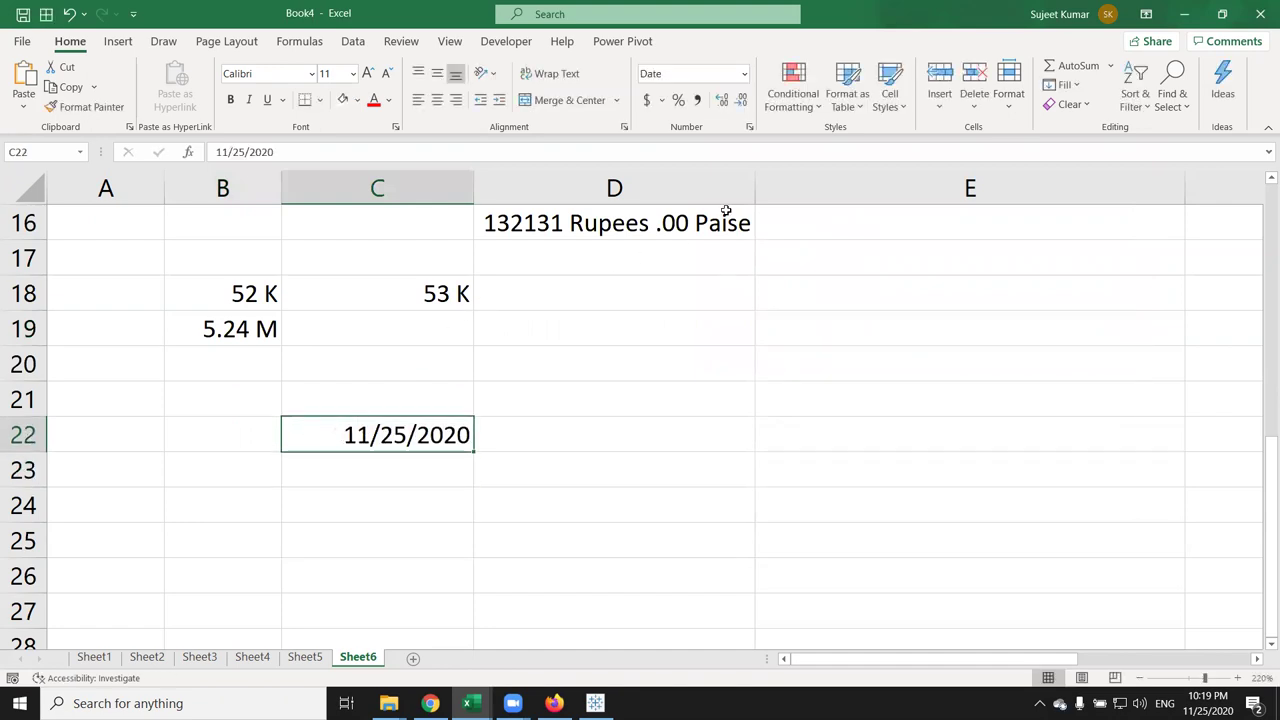
click(749, 127)
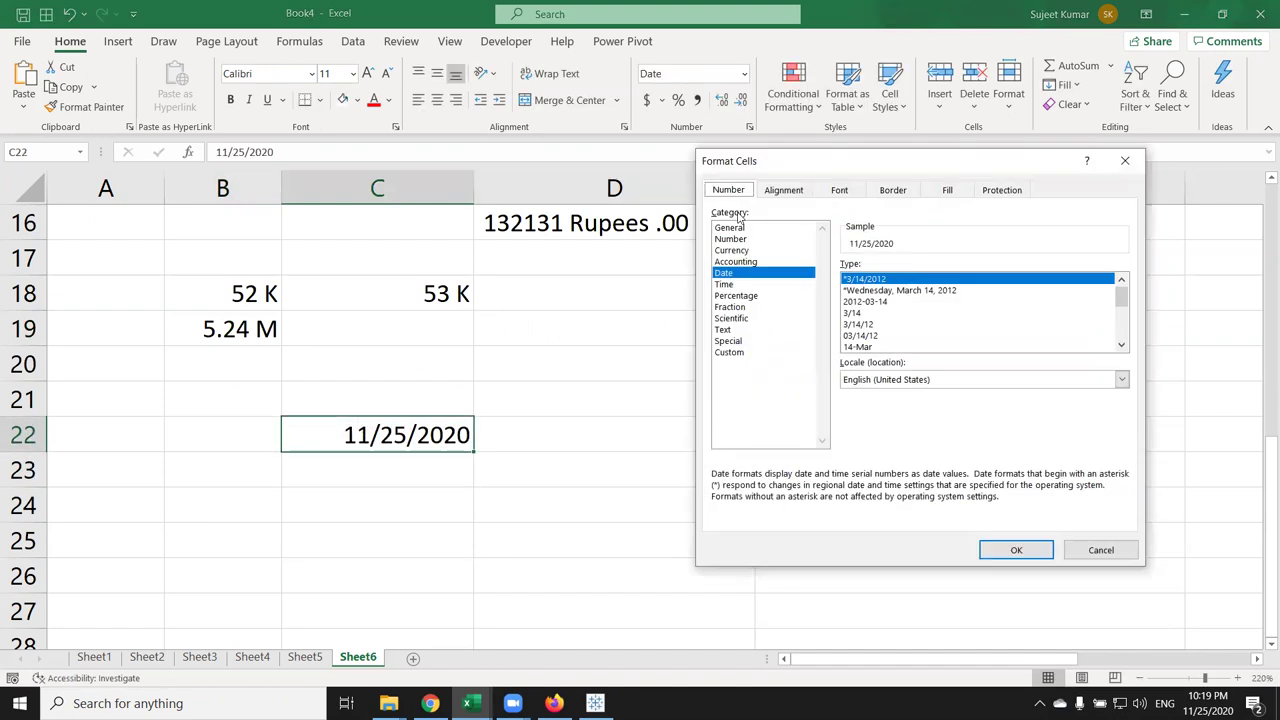
scroll(886, 345, down, 4)
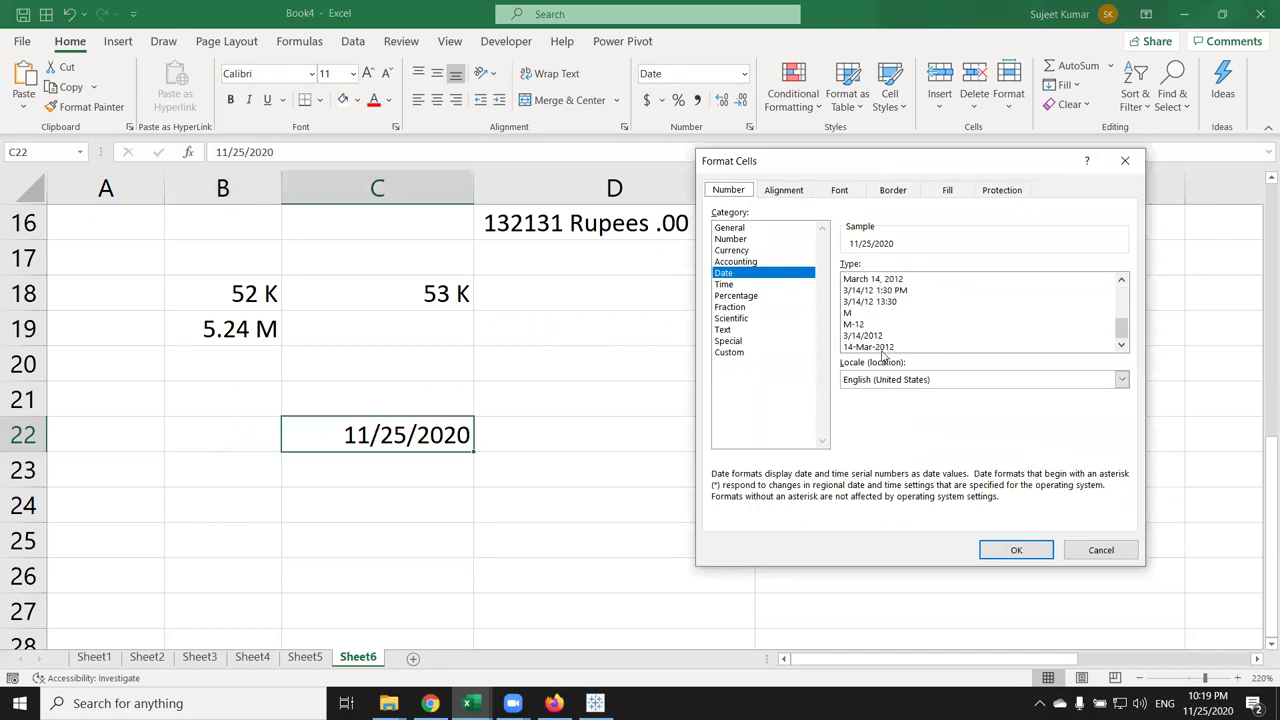
click(720, 354)
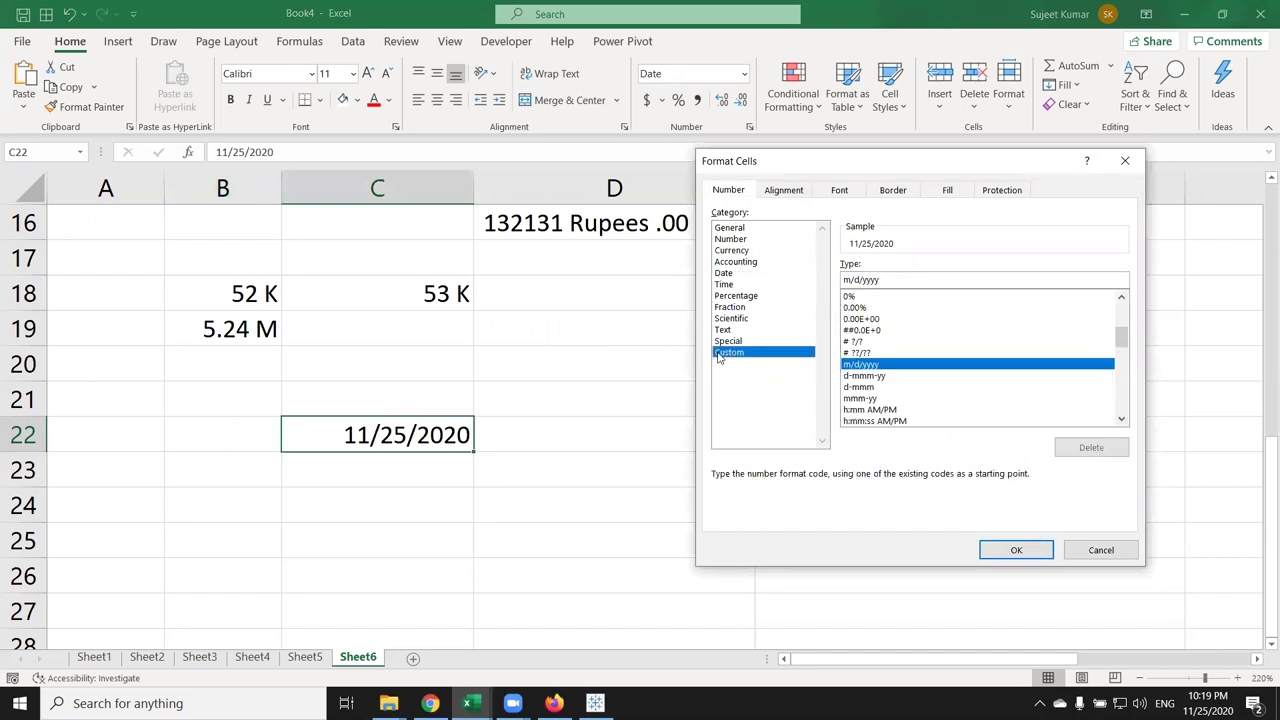
key(Tab)
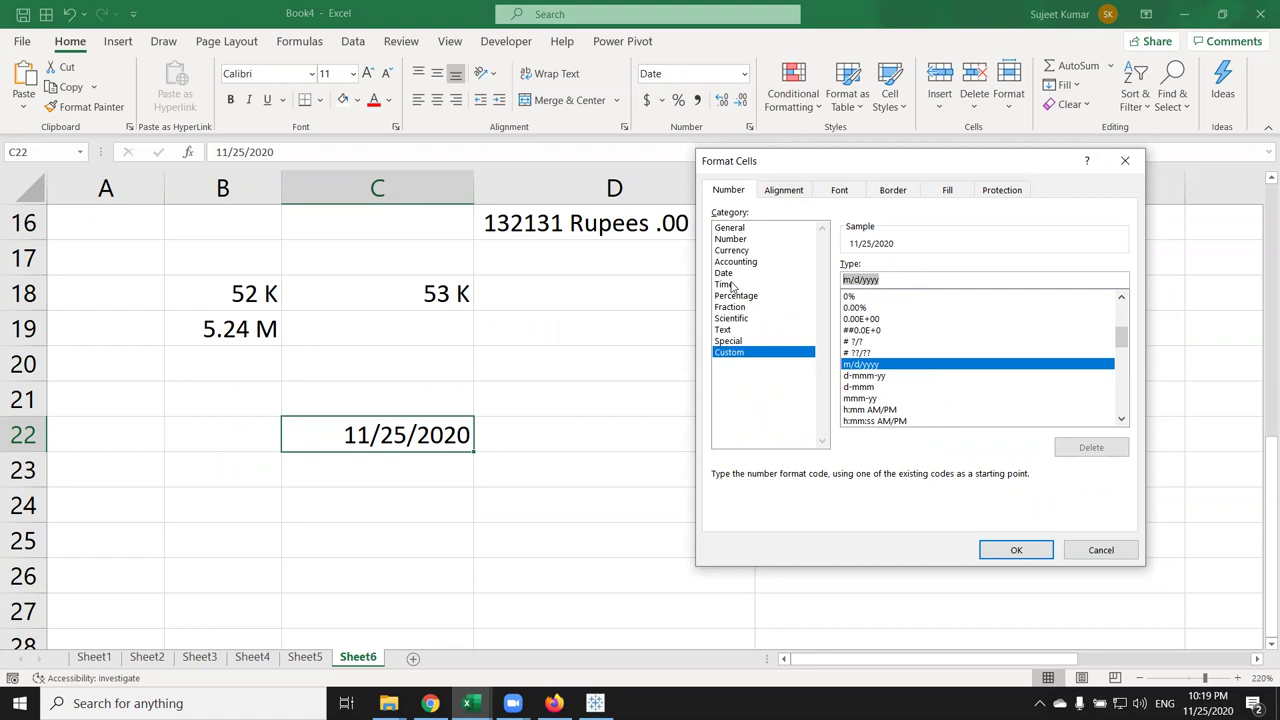
Apply the custom code mmmm - dddd -dd , yyyy so C22 reads November - Wednesday -25 , 2020
text(m)
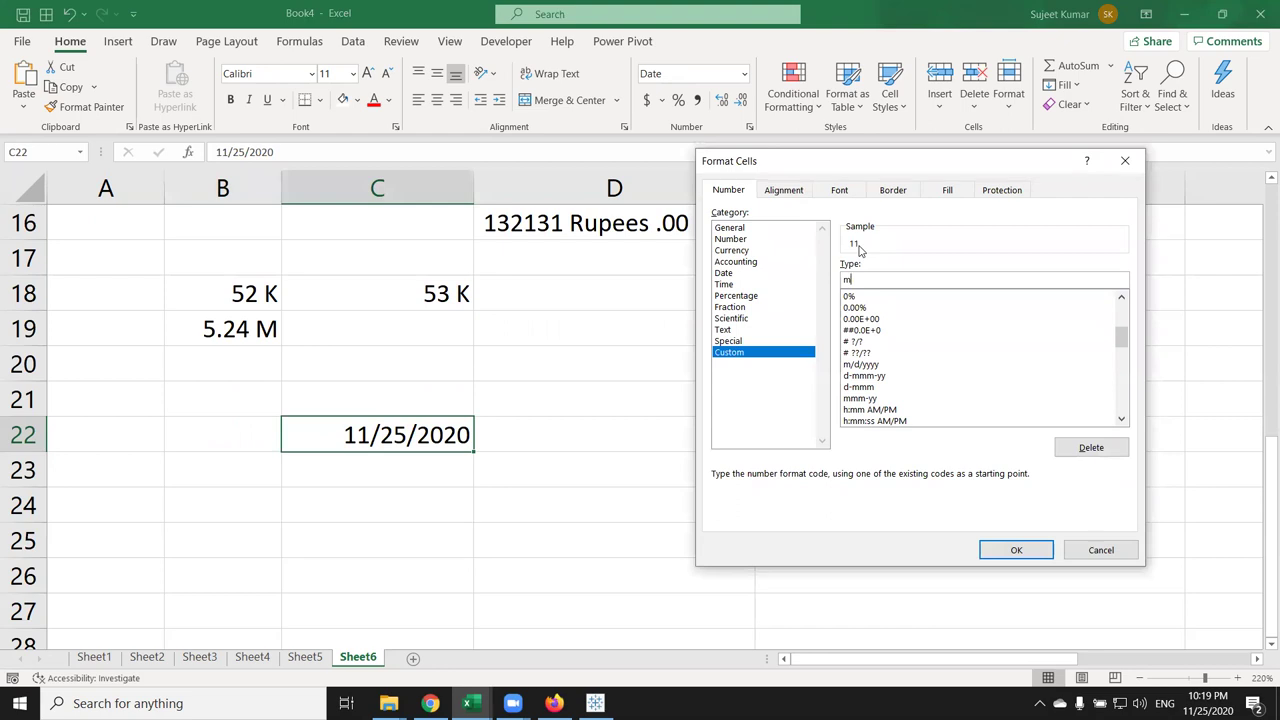
text(m)
text(m)
text(m)
text(m)
key(BackSpace)
text(d)
text(dd)
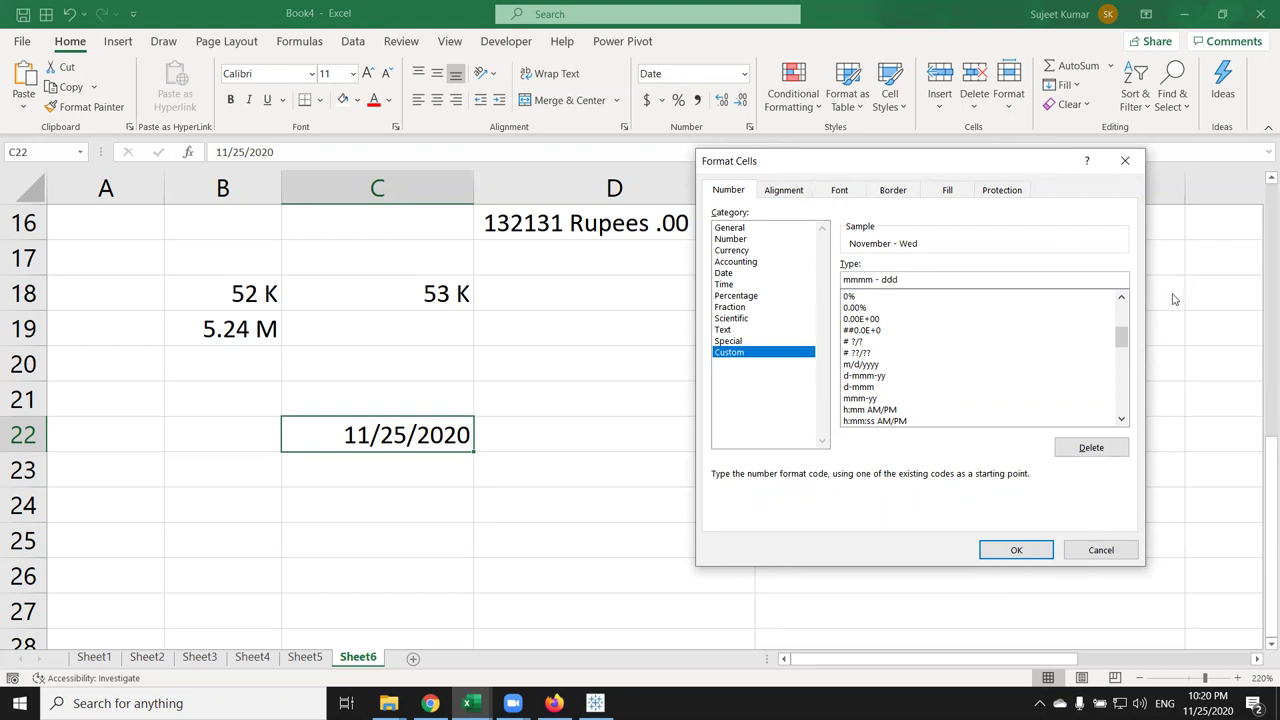
text(d)
text(dd yyy)
key(Left)
key(Left)
text(,)
click(995, 549)
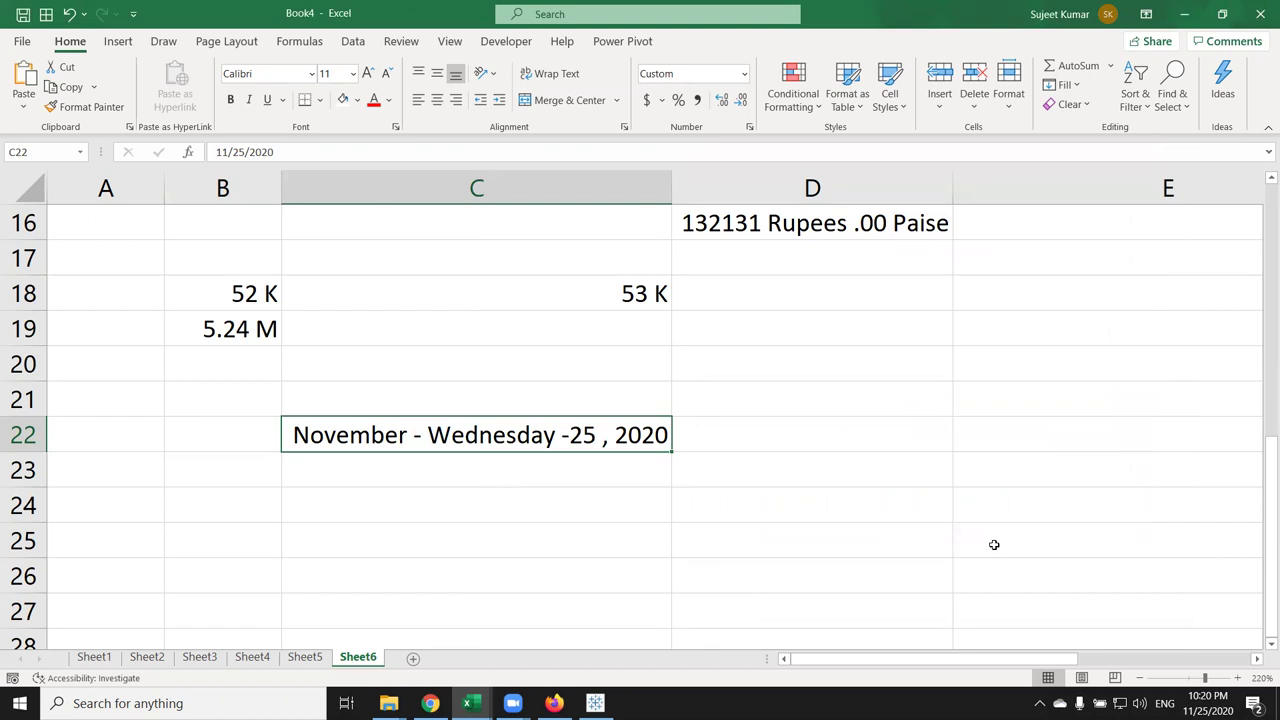
Recheck C22's date format without changing it and move on to cell C24
click(747, 127)
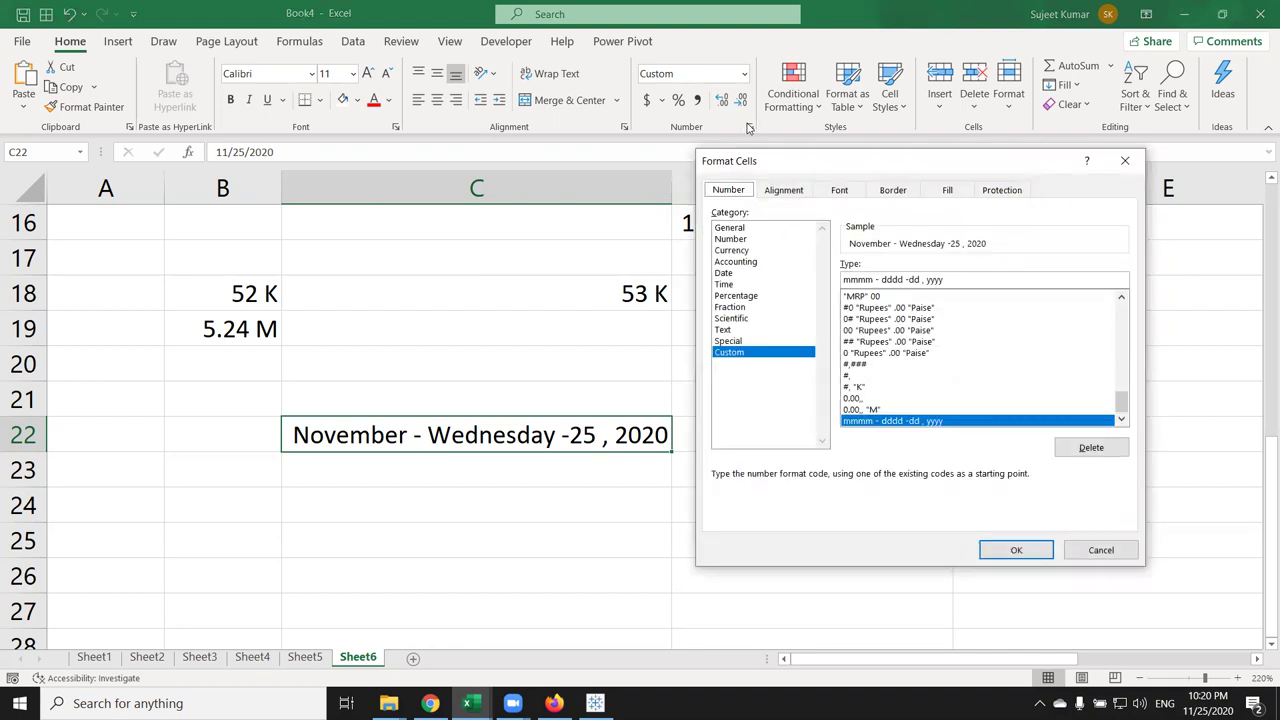
click(1124, 160)
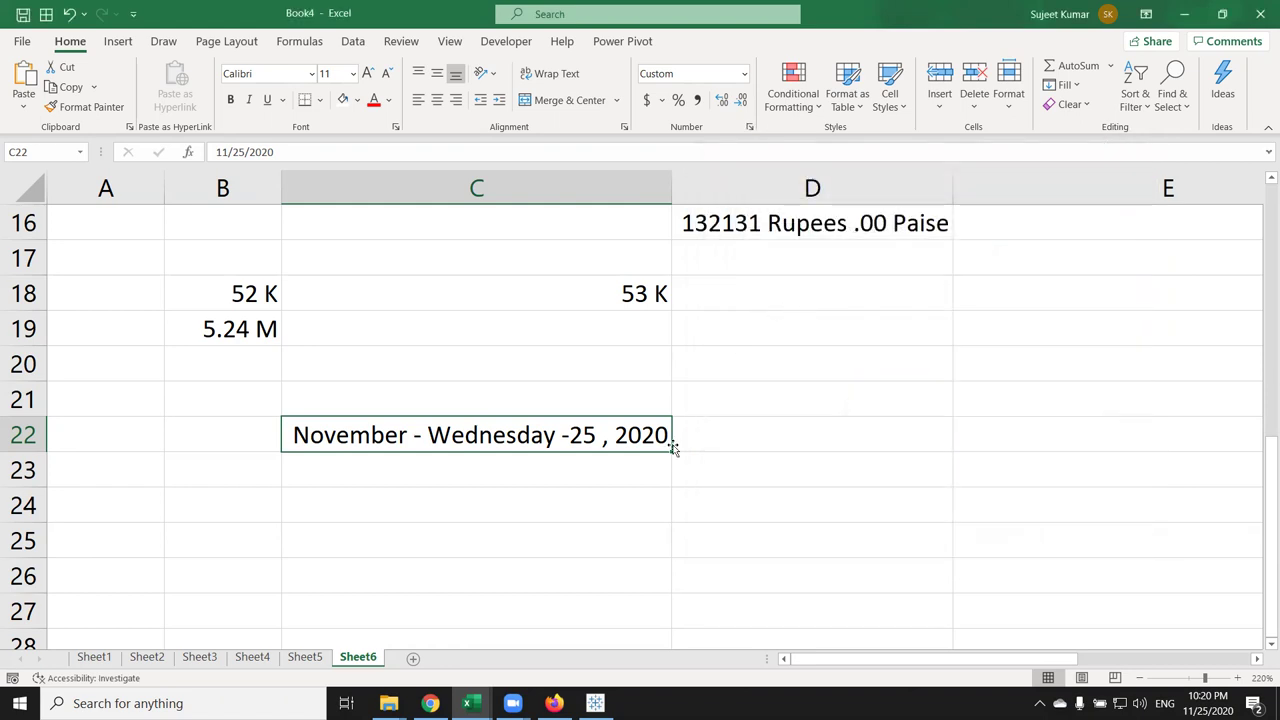
click(792, 430)
click(422, 496)
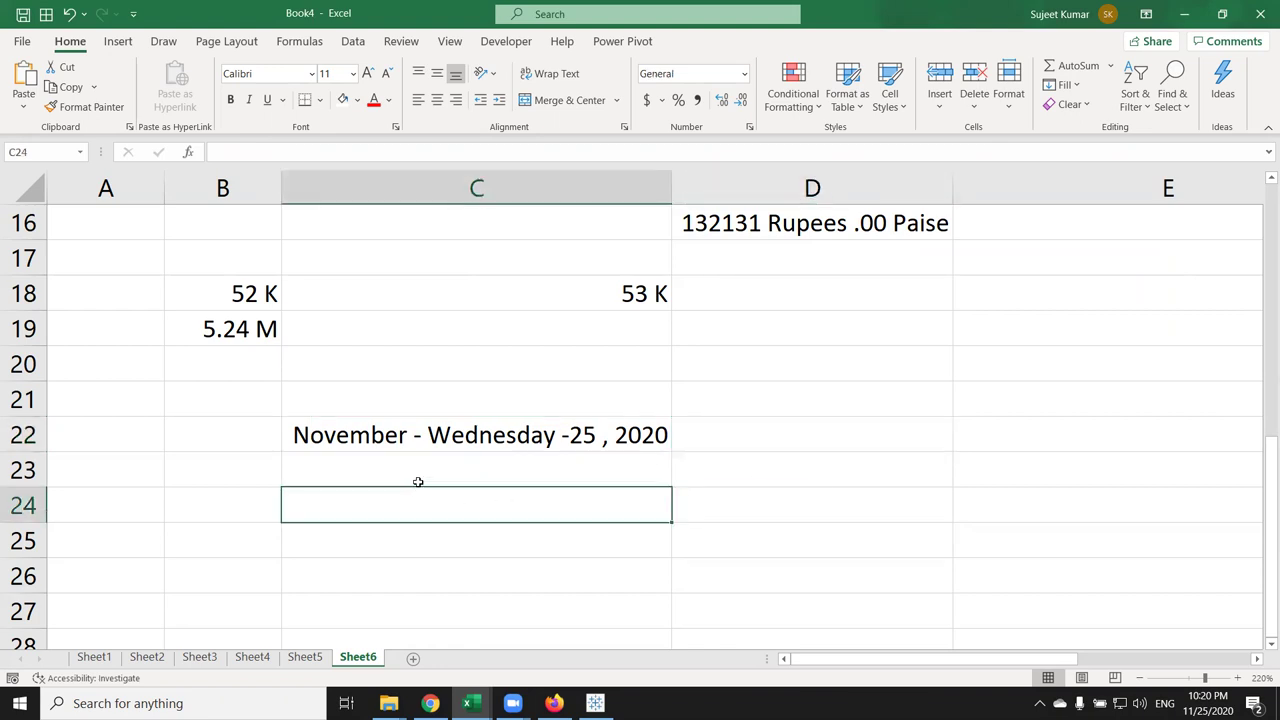
Enter 10:20 in C24 and format it as HH:MM:SS AM/PM to show 10:20:00 AM
text(10:20)
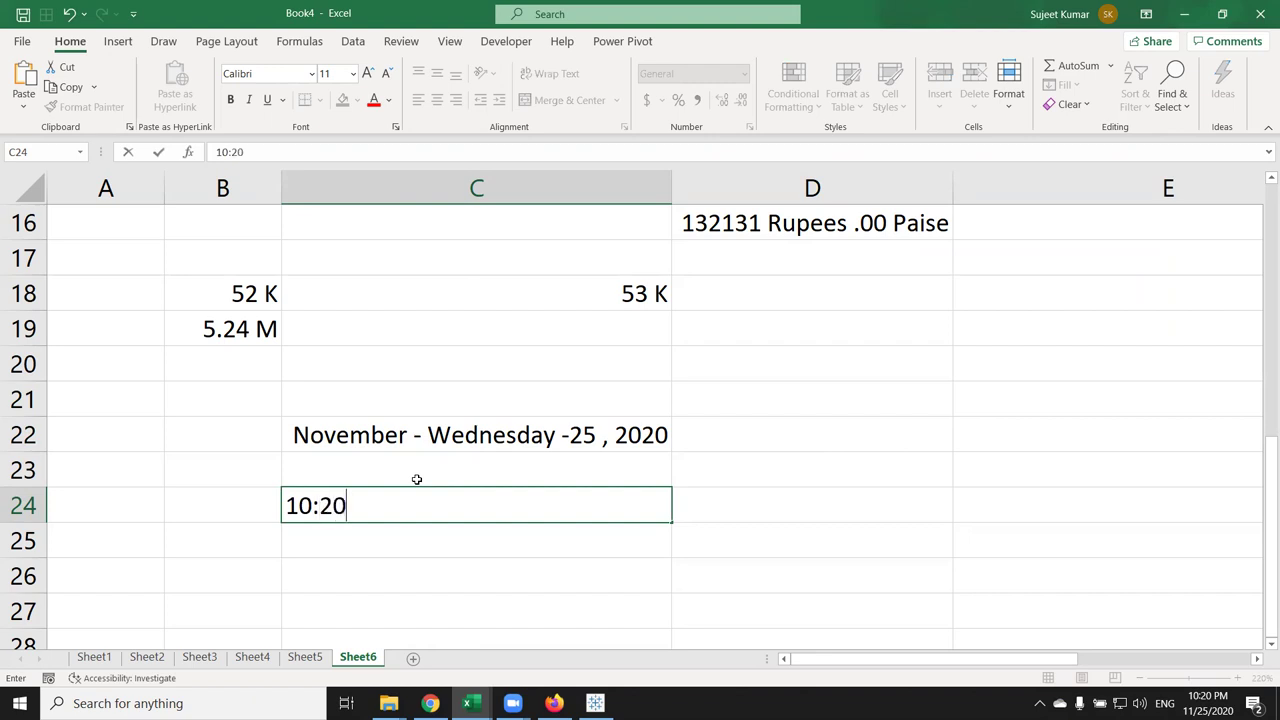
key(Return)
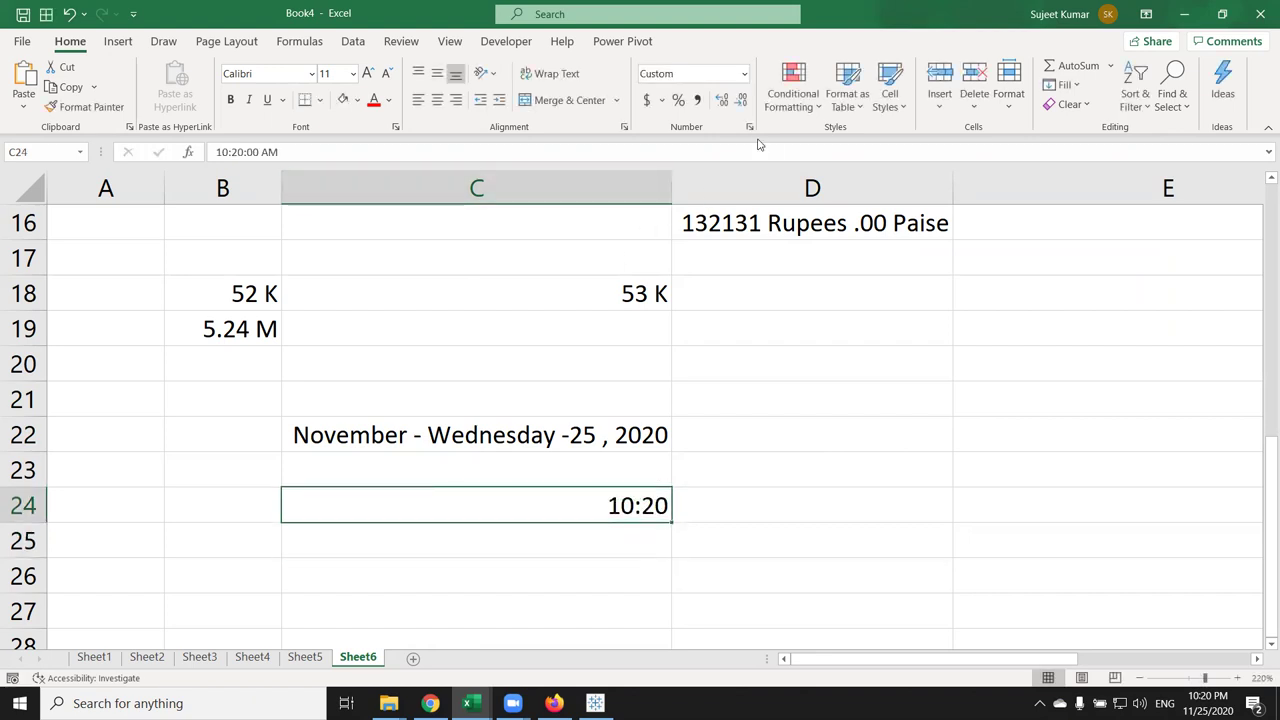
click(749, 127)
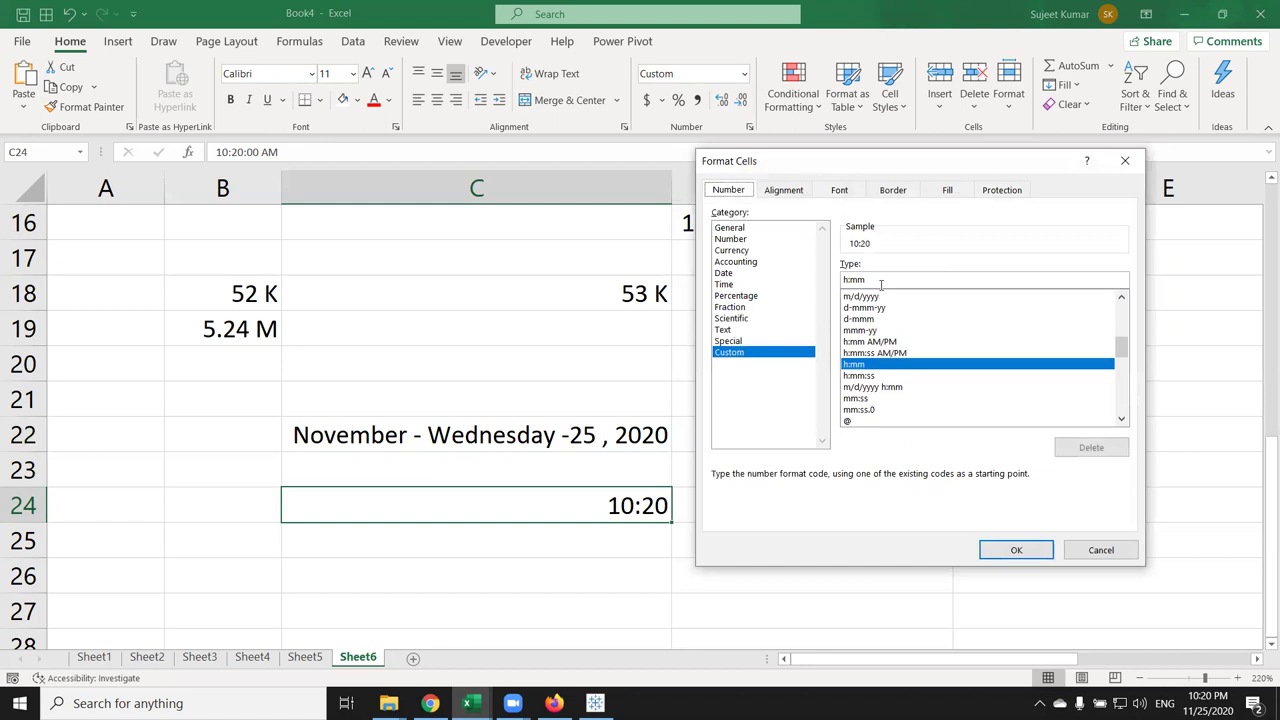
text(HH:)
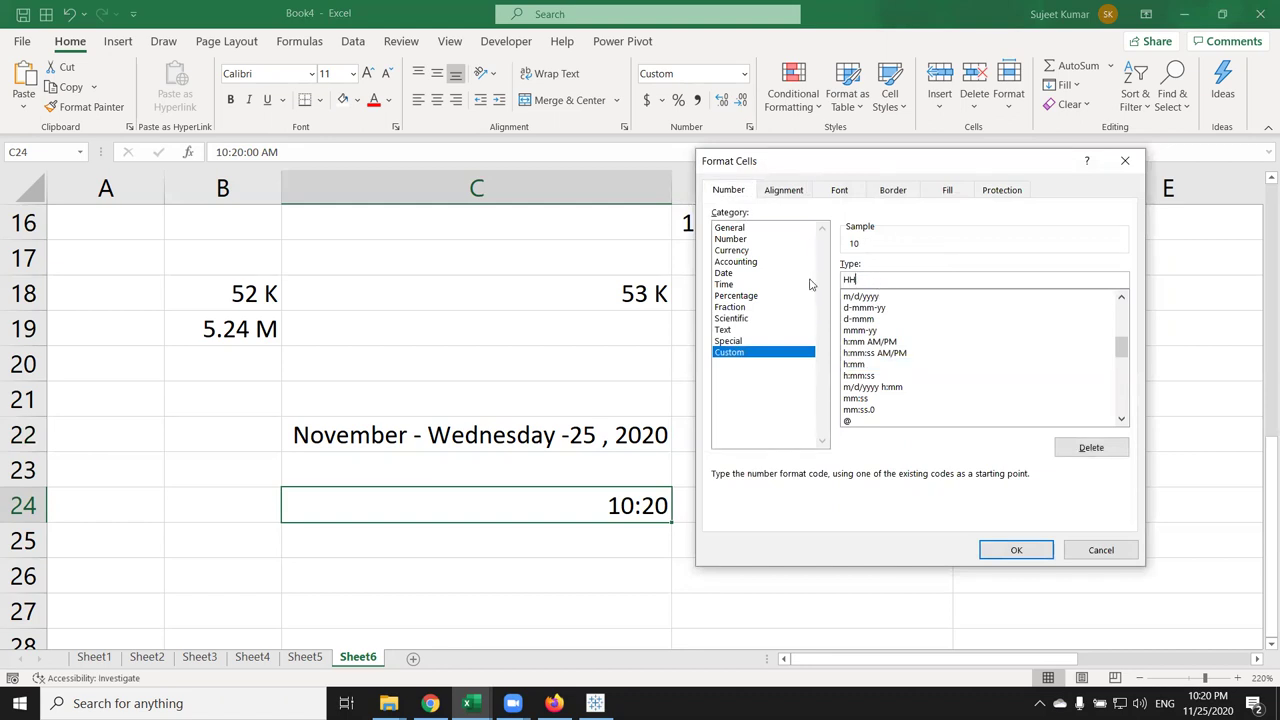
text(MM:)
text(SS )
text(AM)
text(/)
text(M)
click(988, 548)
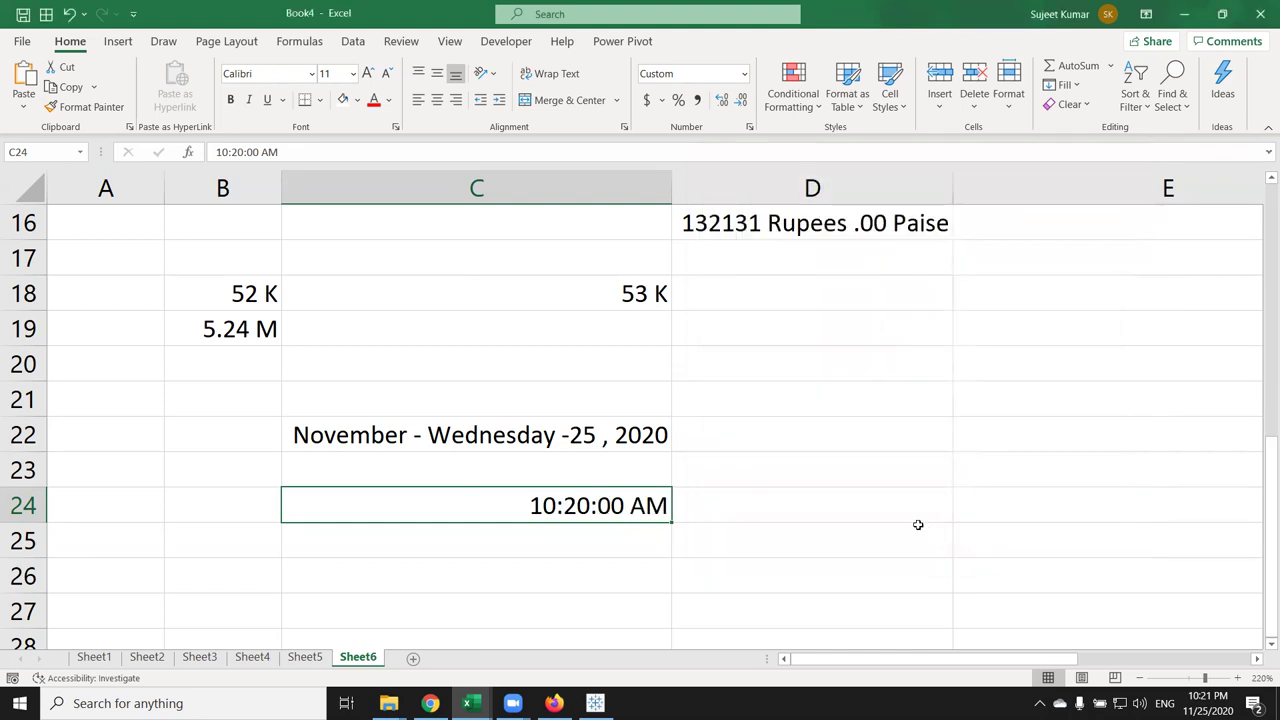
Enter 8:20 in C24 and apply the [m] format to show 500 elapsed minutes
text(8:20)
key(Return)
key(Up)
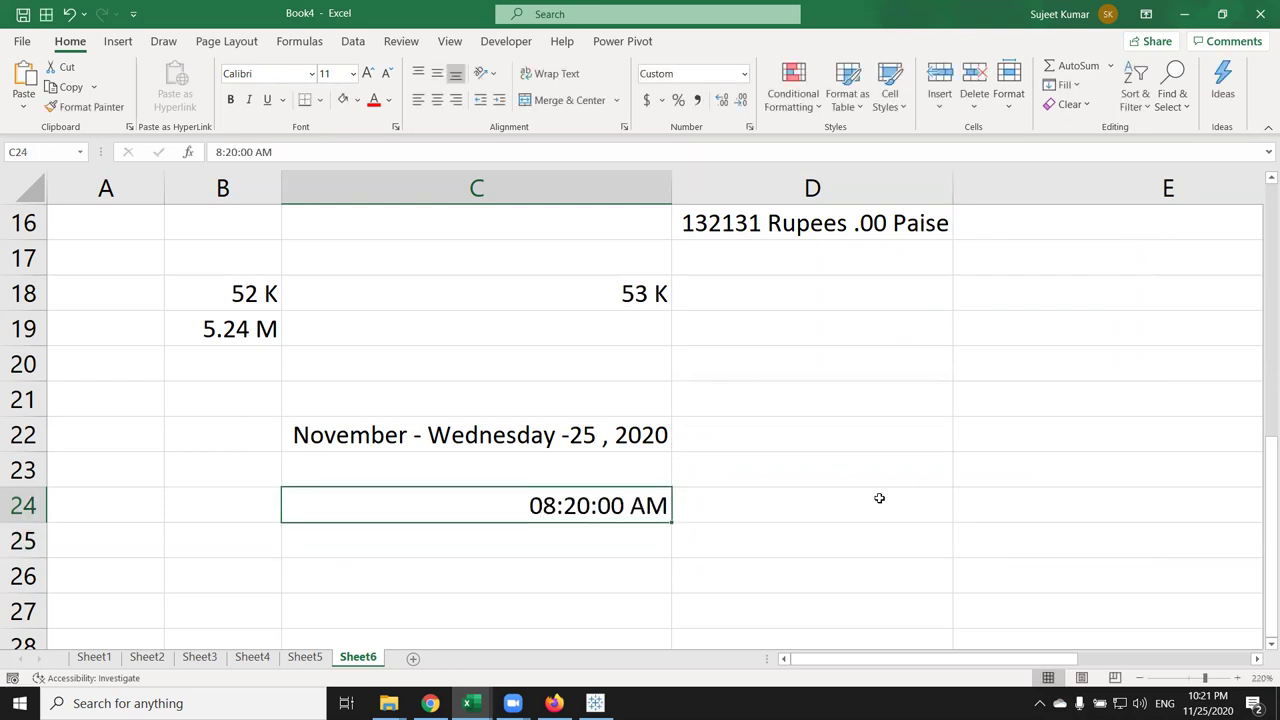
click(749, 127)
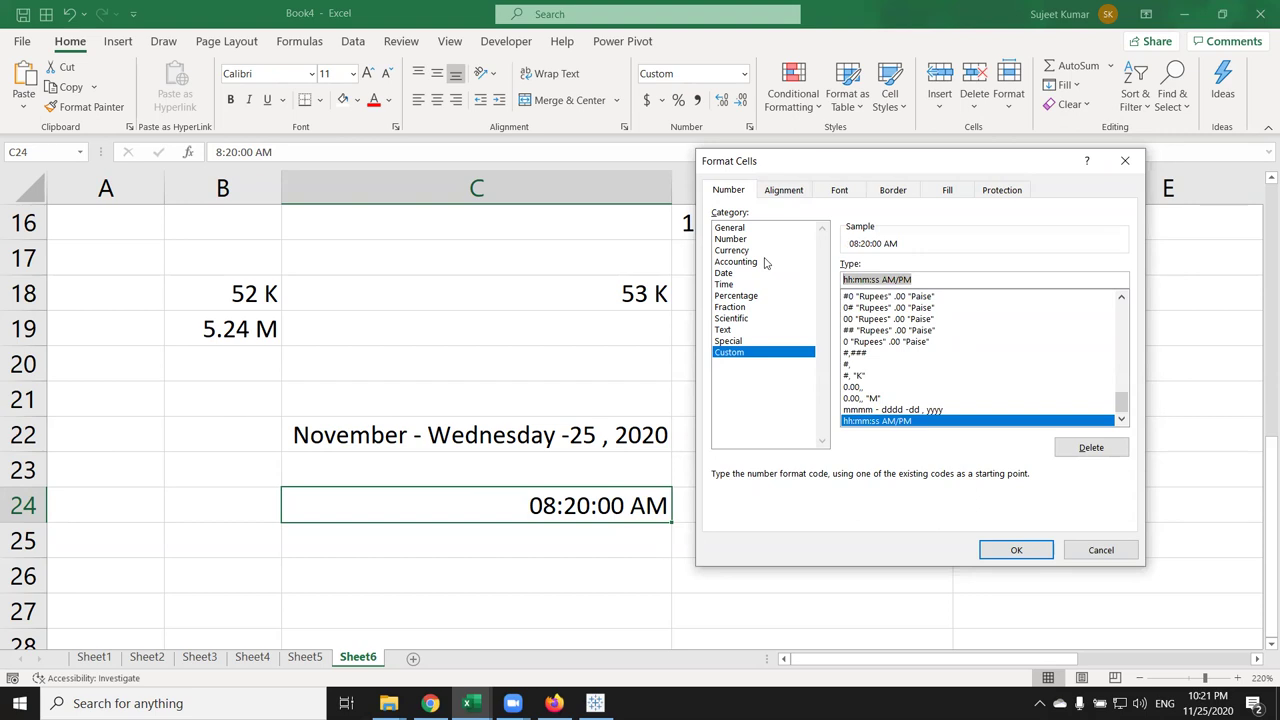
text([m])
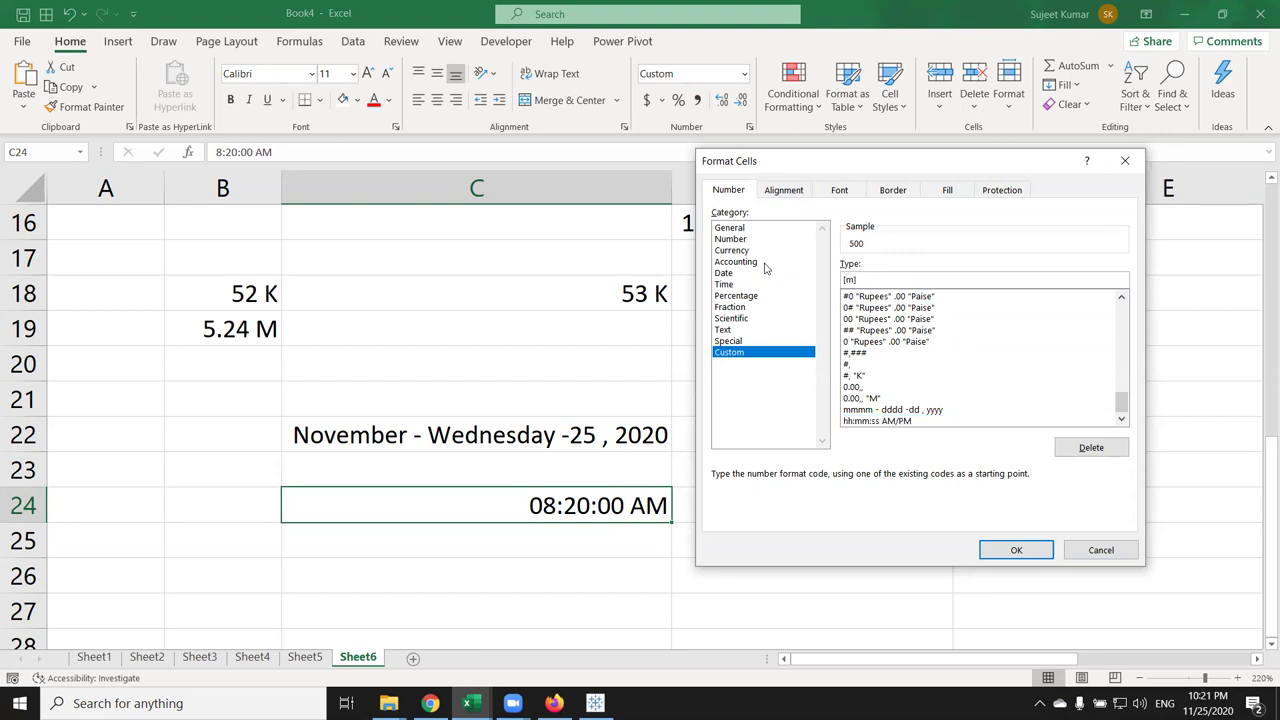
click(1036, 557)
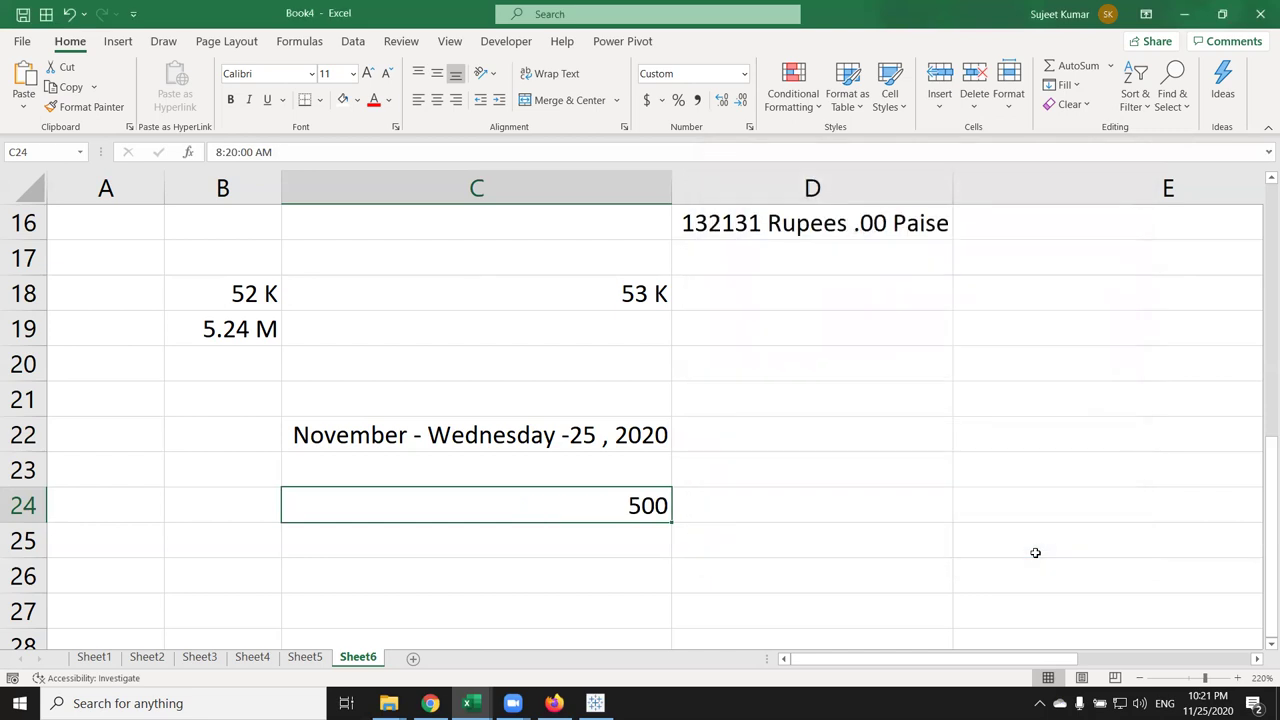
Change C24's format to [s] to show 30000 seconds, then clear the cell
click(749, 127)
click(866, 280)
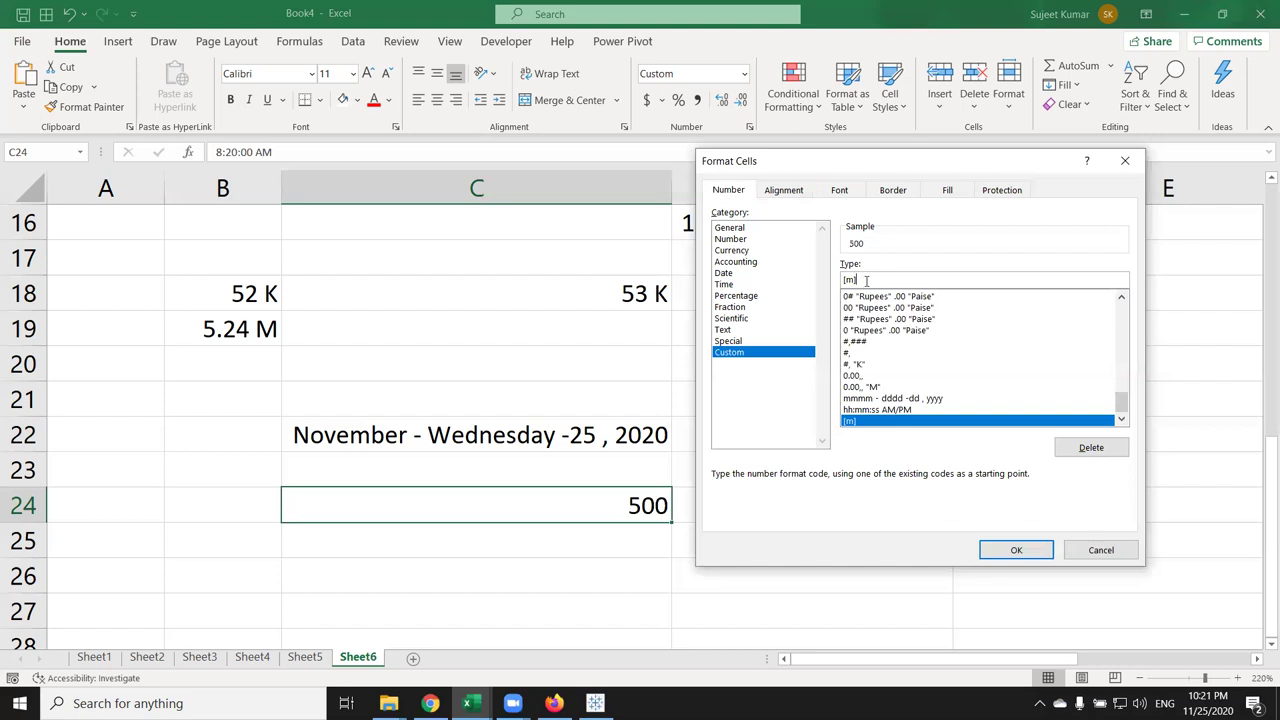
double_click(849, 279)
text([s])
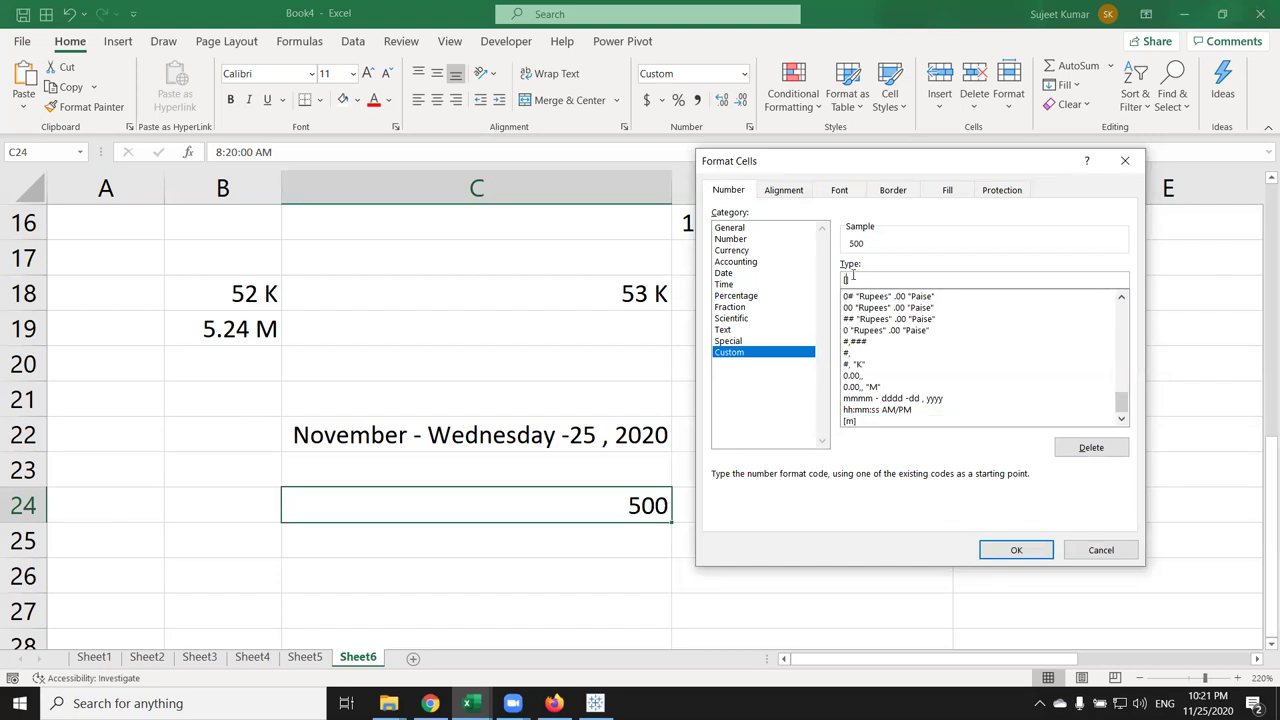
key(Return)
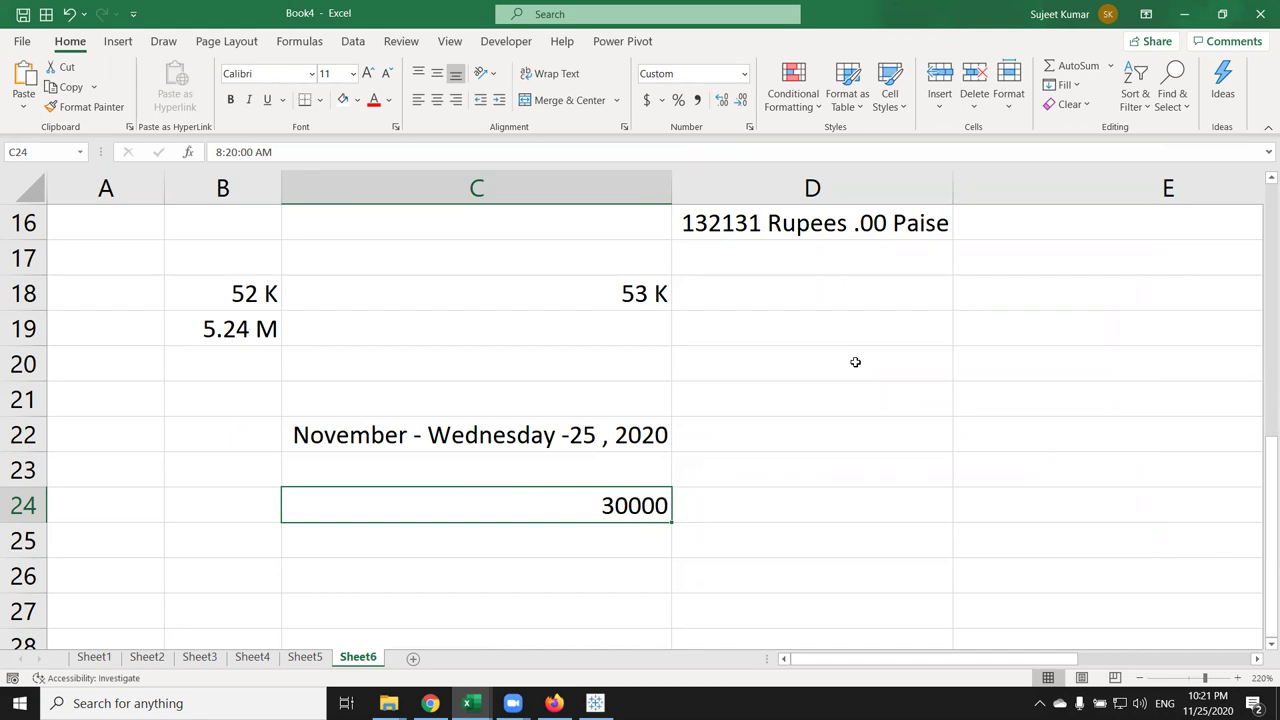
key(Delete)
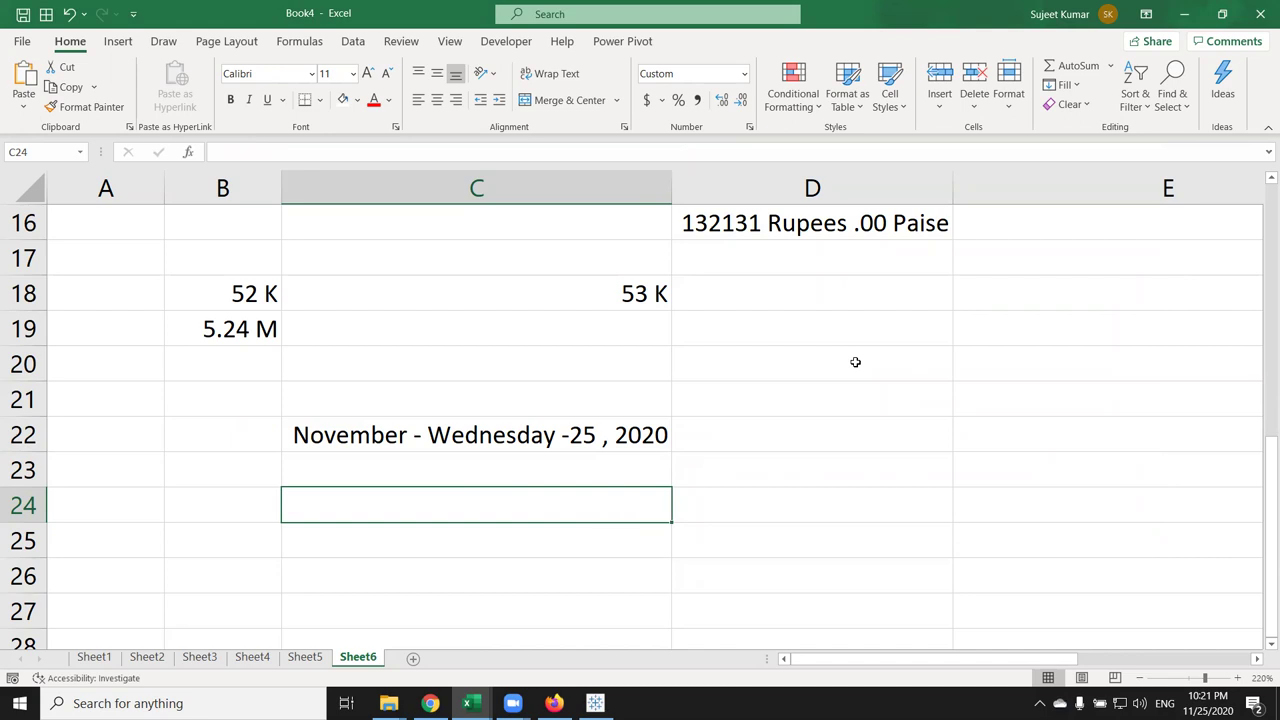
Enter the duration 37:20:30 in D21 and bring up Format Cells for its number format
click(761, 404)
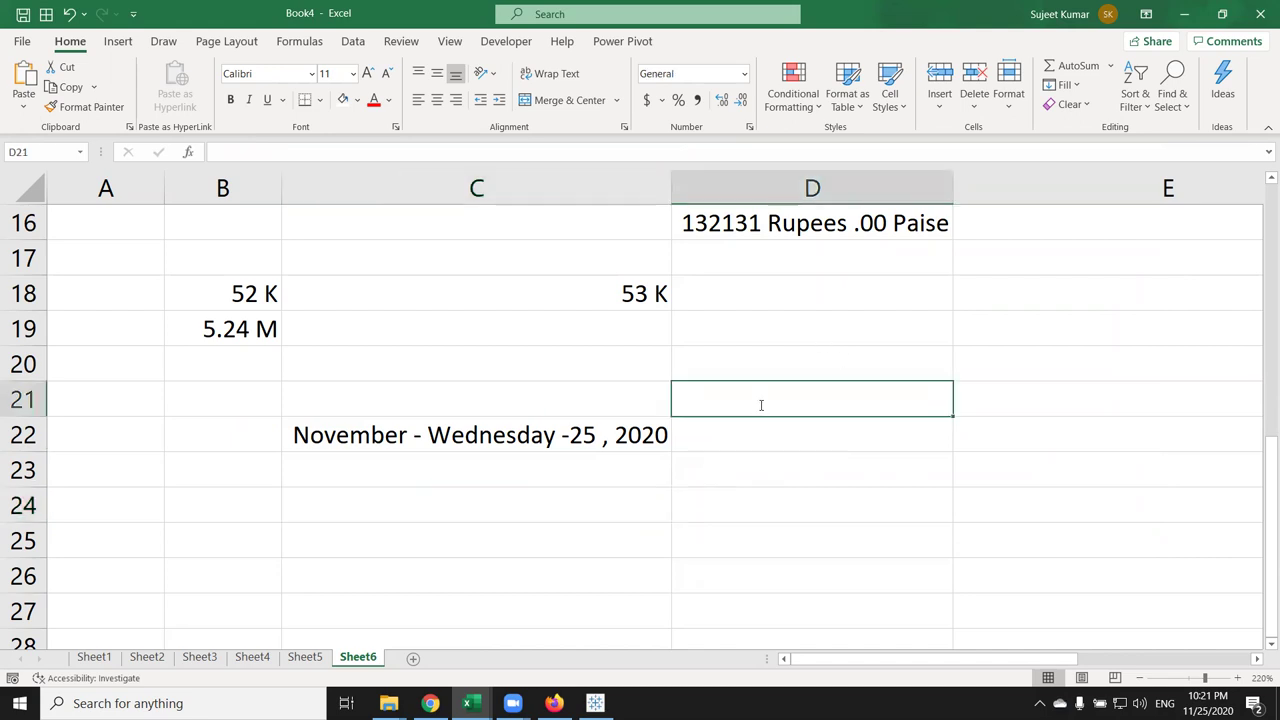
text(37:20:30)
key(ctrl+Return)
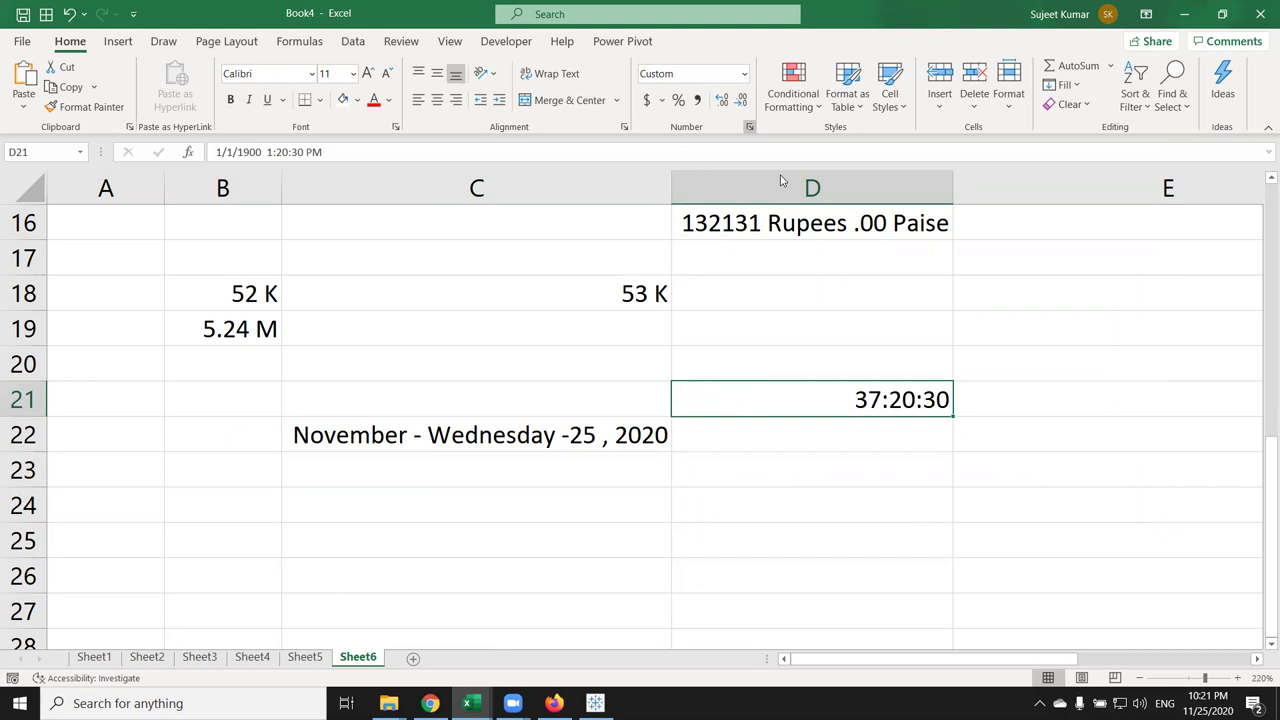
click(749, 127)
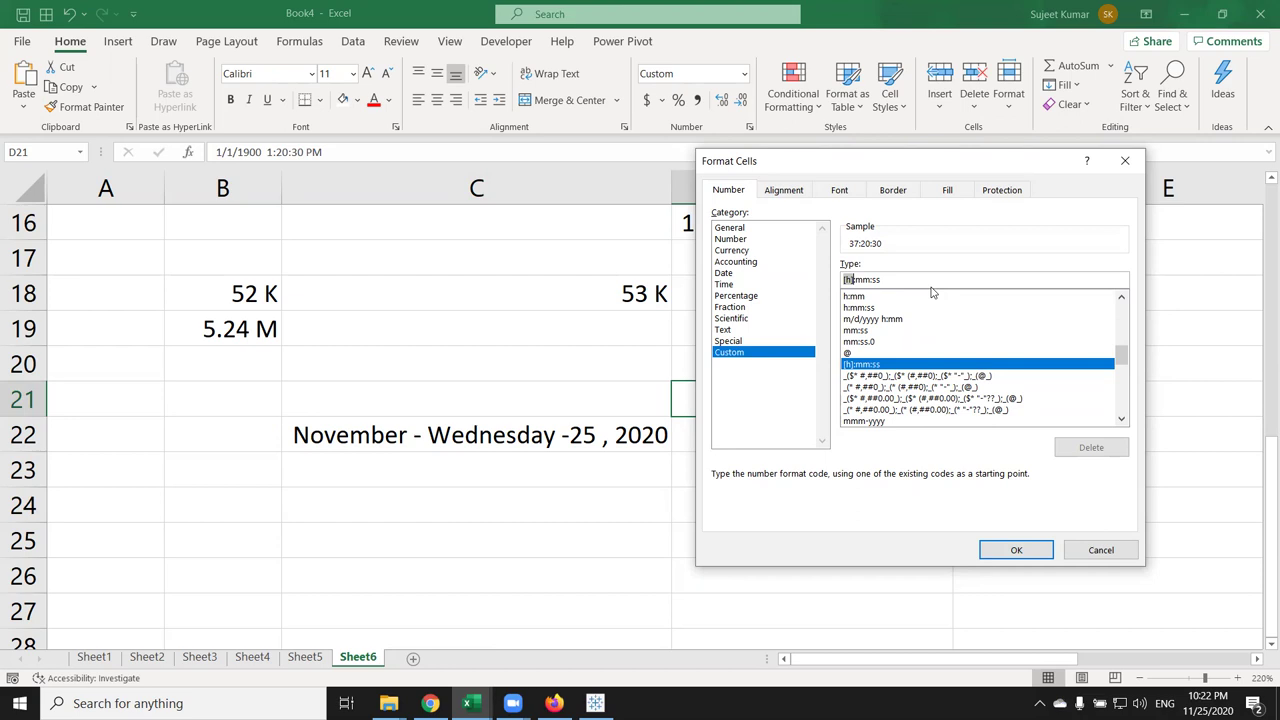
Format D21 as [h]:mm:ss to show 37:20:30, and enter =TEXT(D21,"[m]") in D22 for 2240 minutes
key(Return)
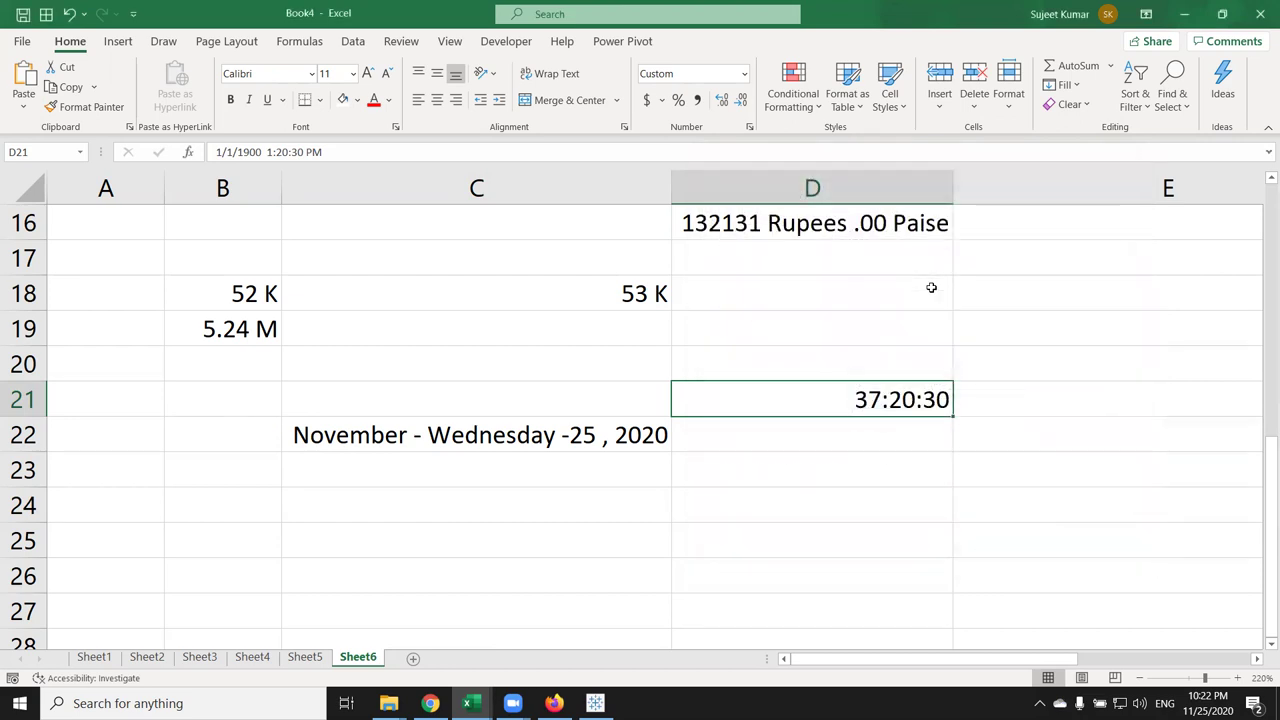
key(Return)
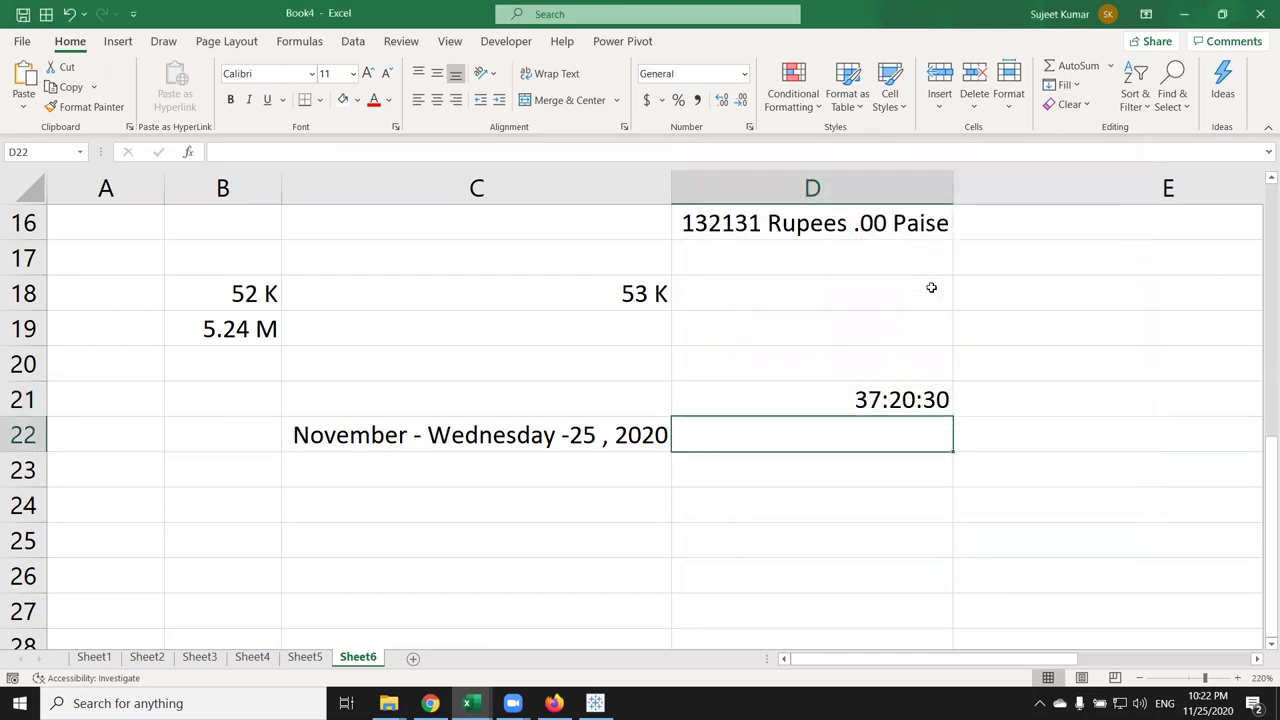
text(=)
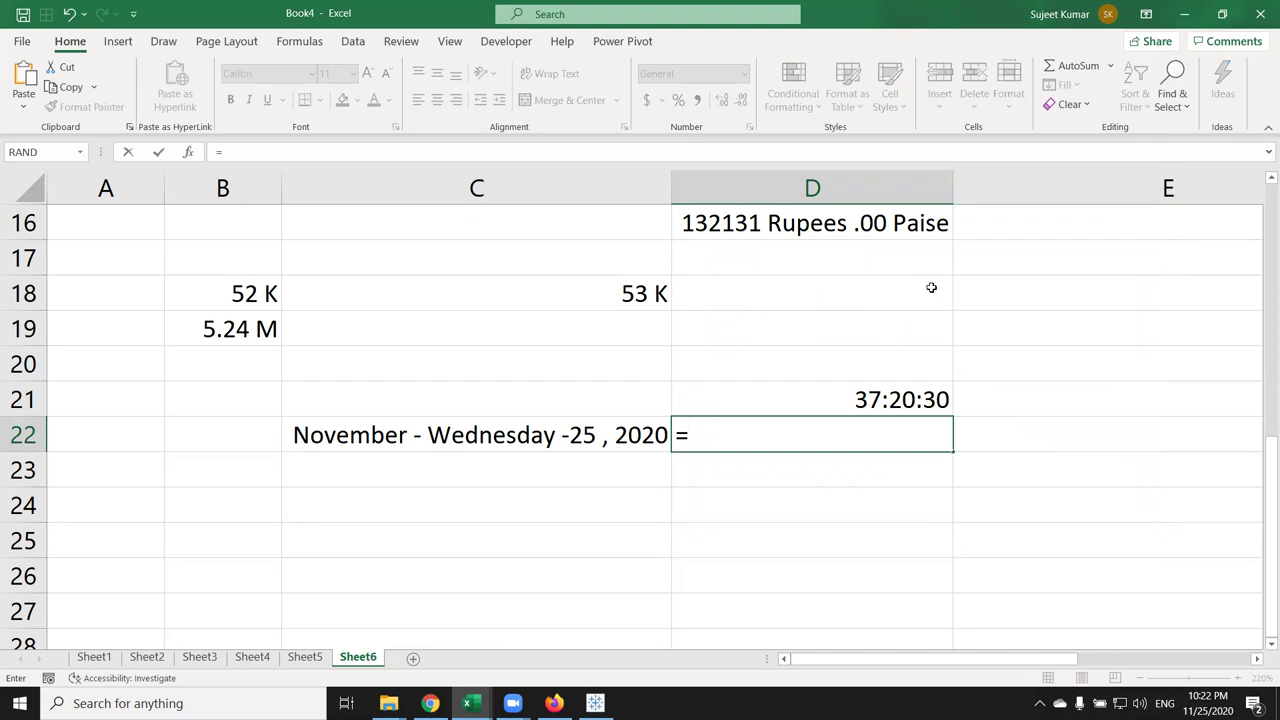
text(te)
key(Tab)
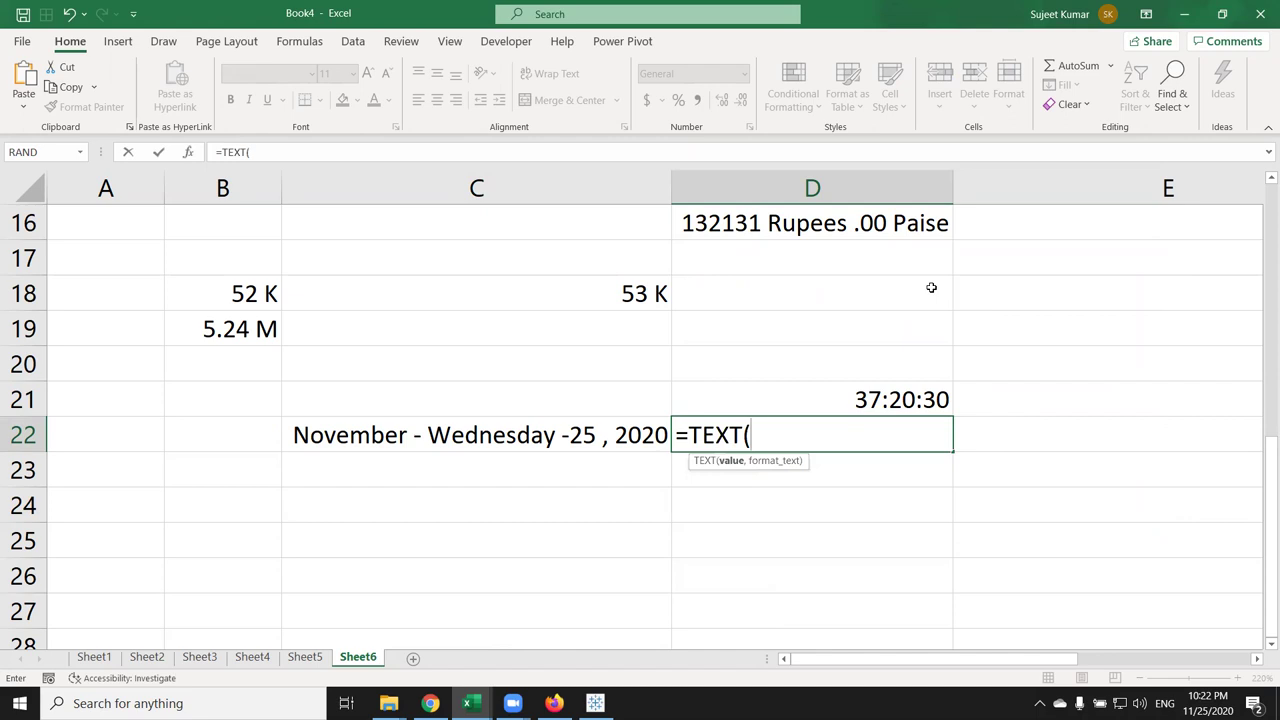
key(Up)
text(,)
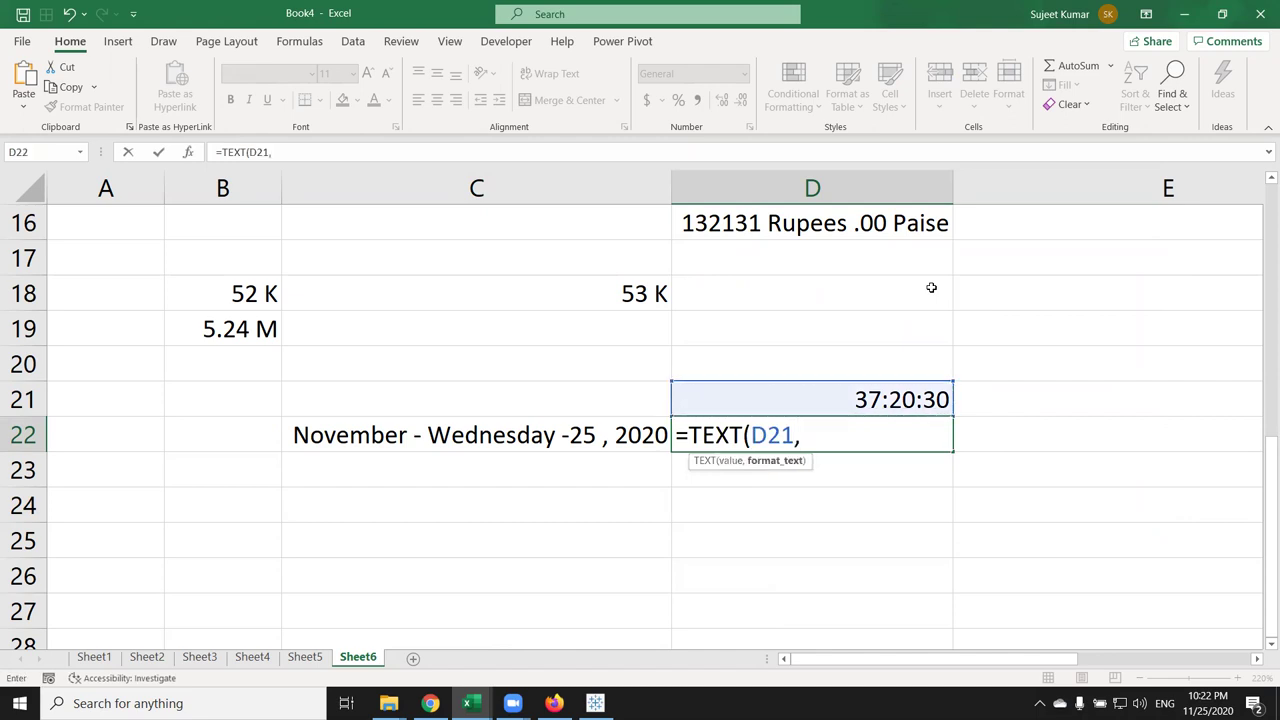
text(")
text([m)
text(]"))
key(Return)
key(Up)
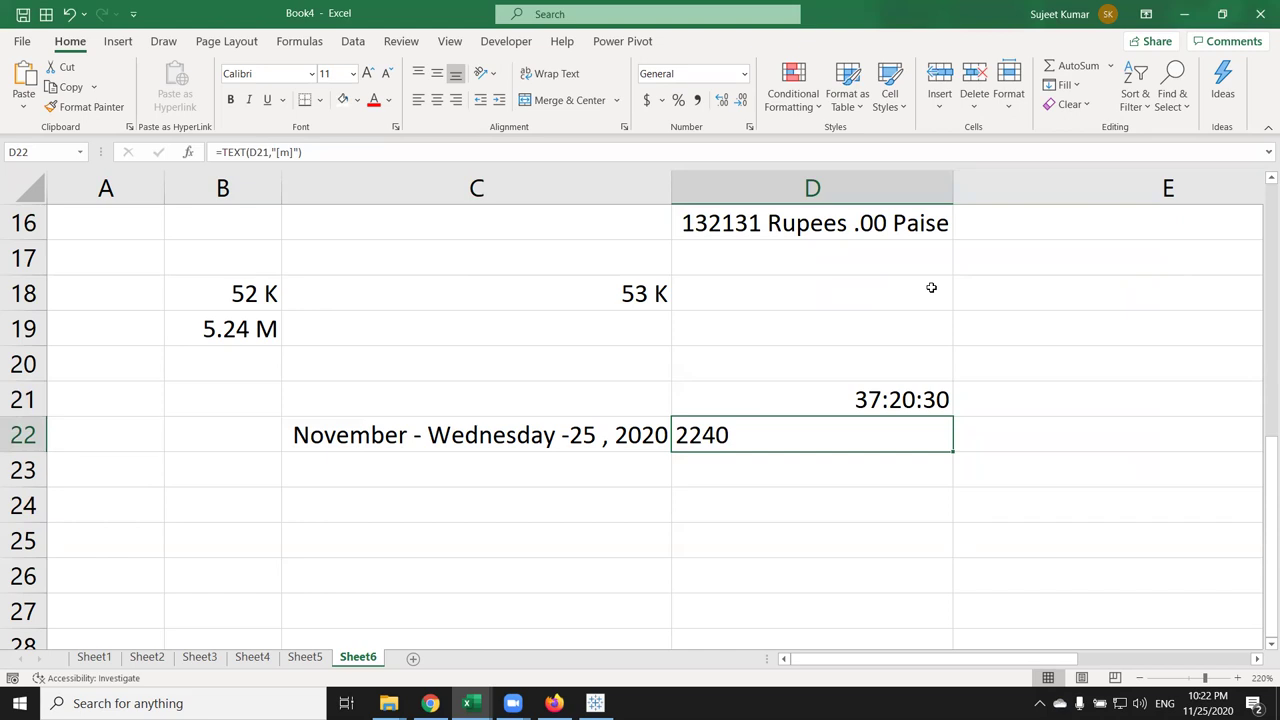
Scroll through the Sheet6 formatting examples, then switch to the browser with Gmail
scroll(931, 287, up, 5)
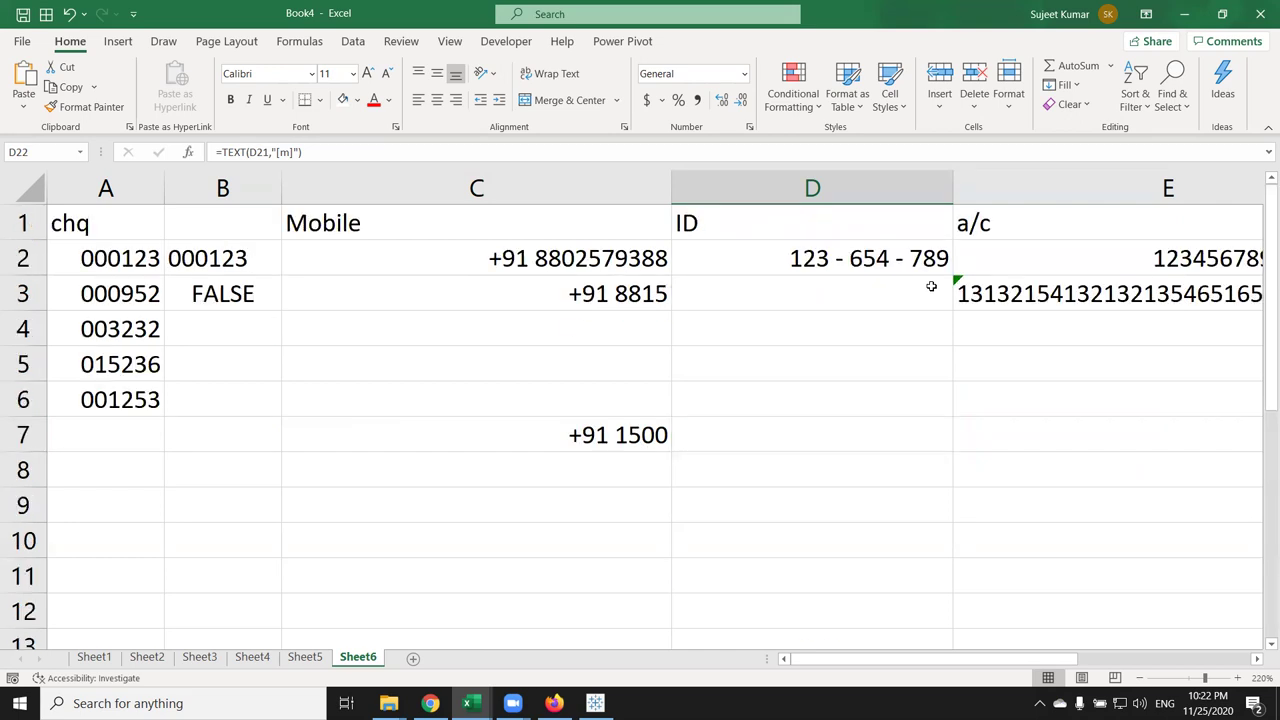
scroll(931, 287, down, 2)
scroll(931, 290, down, 2)
scroll(931, 293, down, 1)
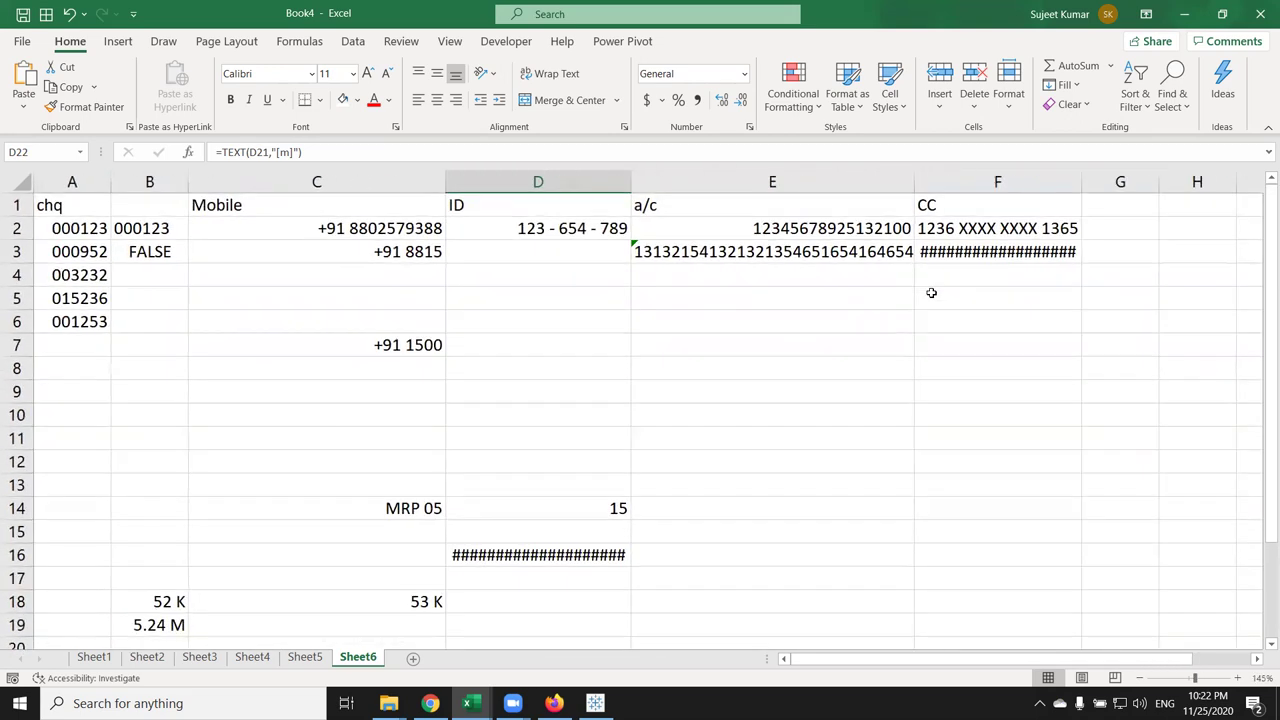
scroll(931, 293, up, 2)
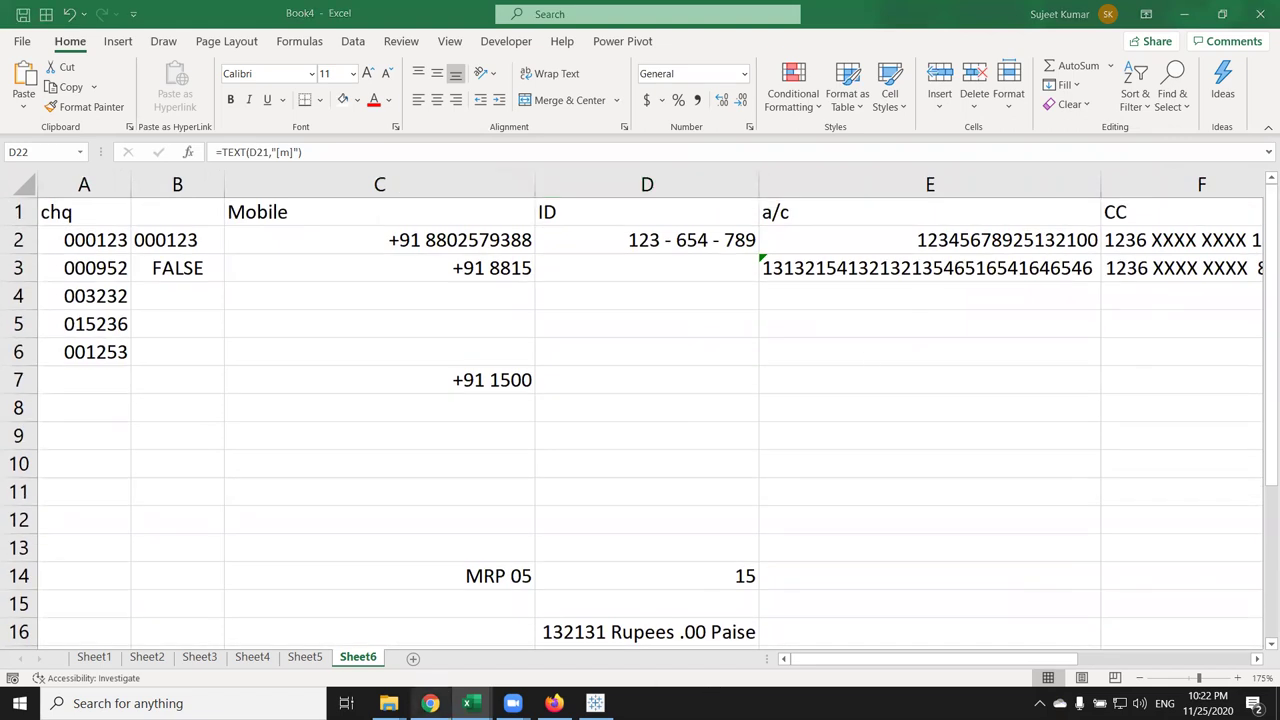
key(alt+Tab)
Open the sent 'Custom Format Link' email from Sent Mail and follow its support.office.com link
click(157, 199)
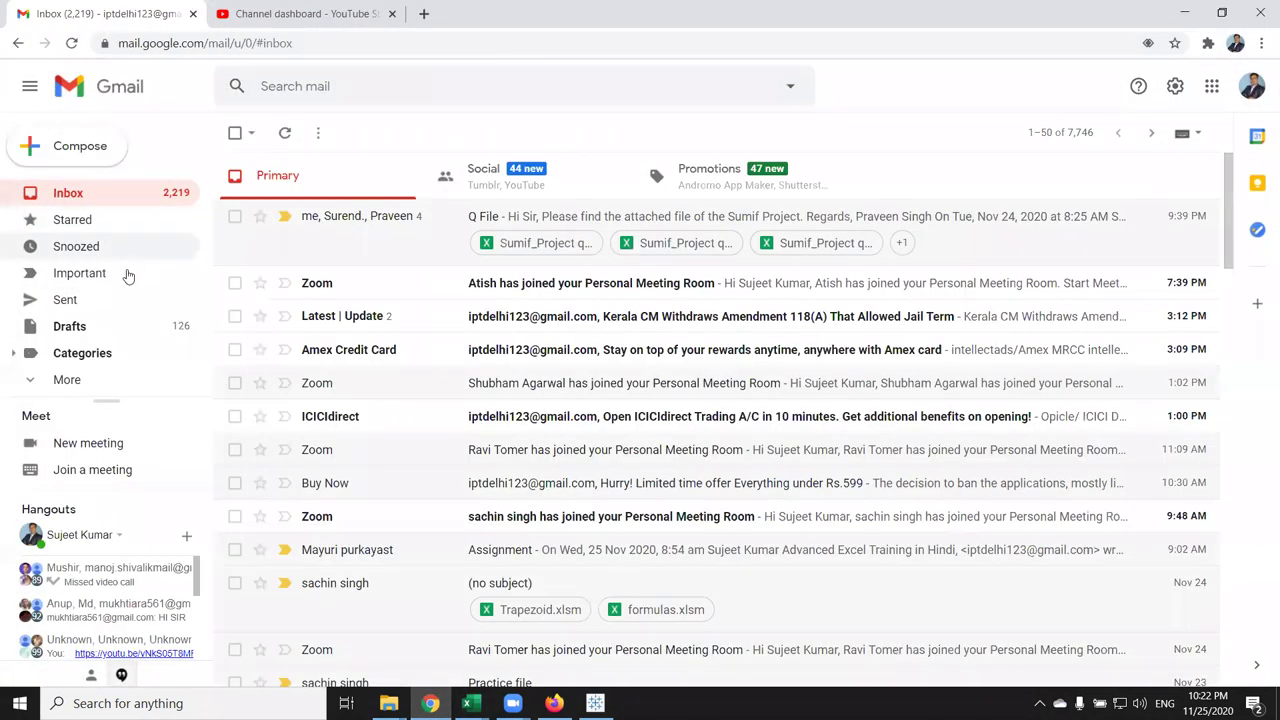
click(118, 299)
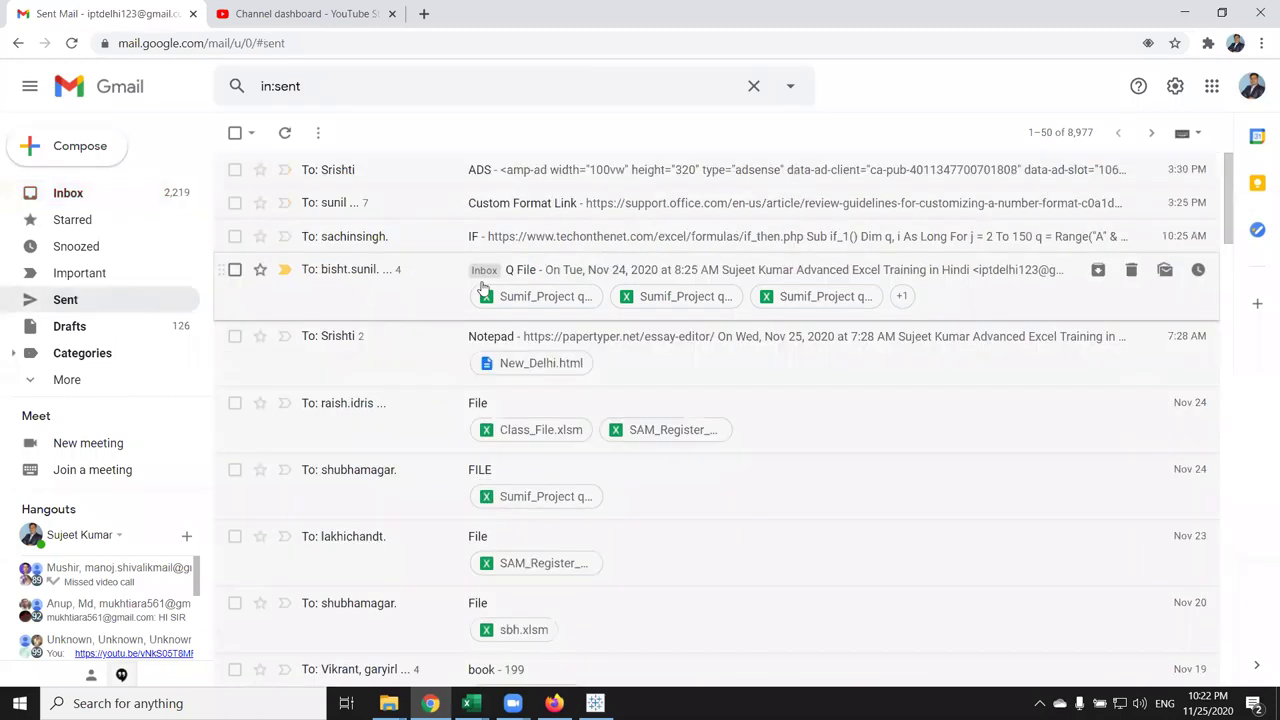
click(545, 205)
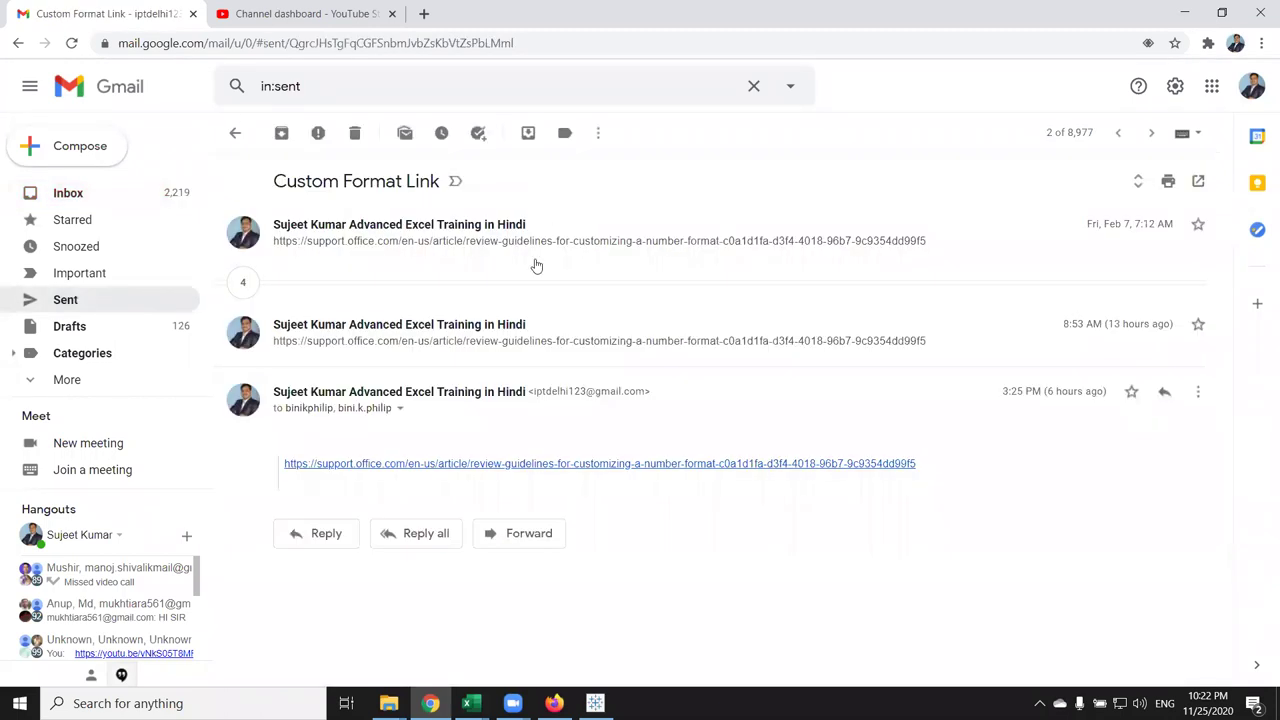
click(431, 466)
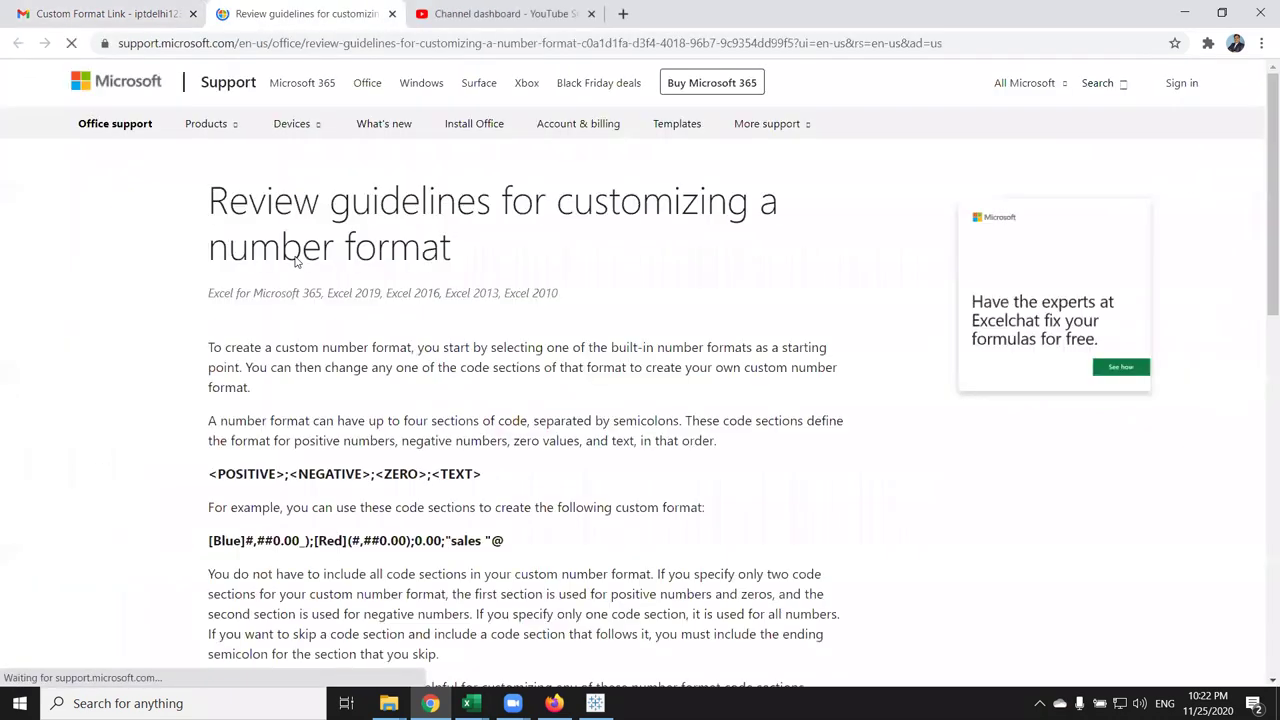
Expand the text and spacing guidelines section on the support page and scroll through it
scroll(385, 418, down, 3)
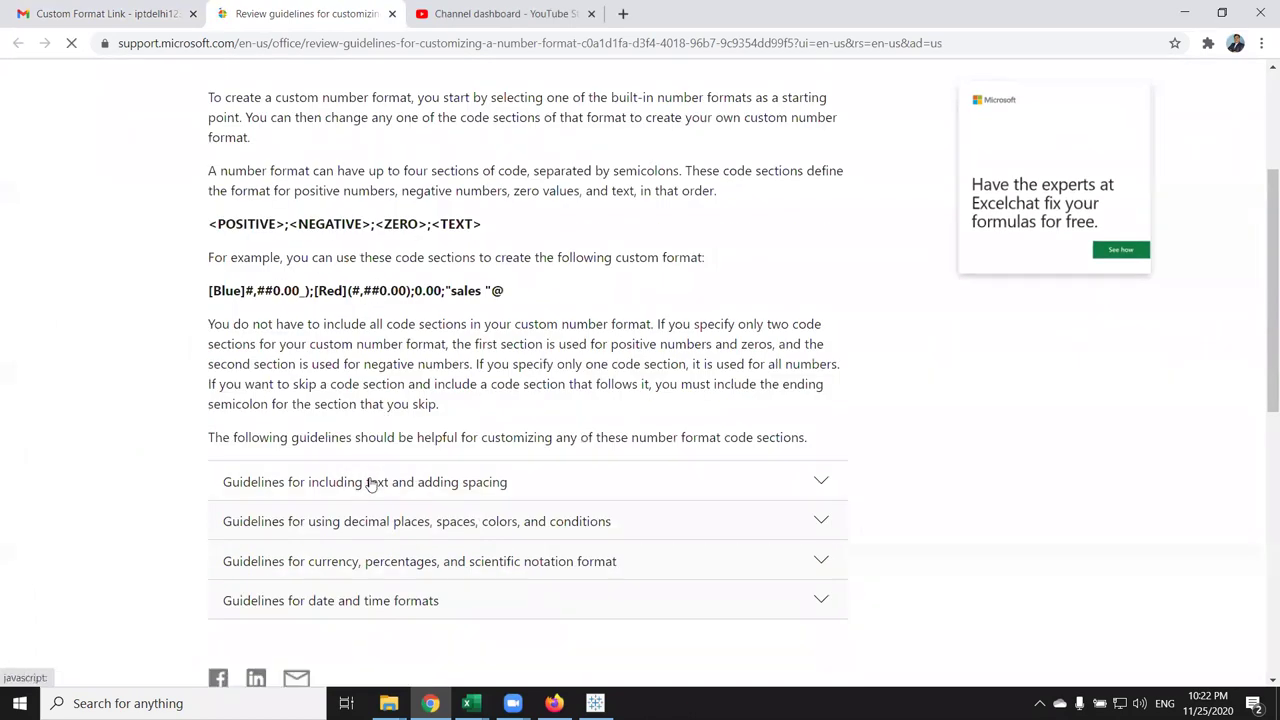
click(366, 486)
click(729, 492)
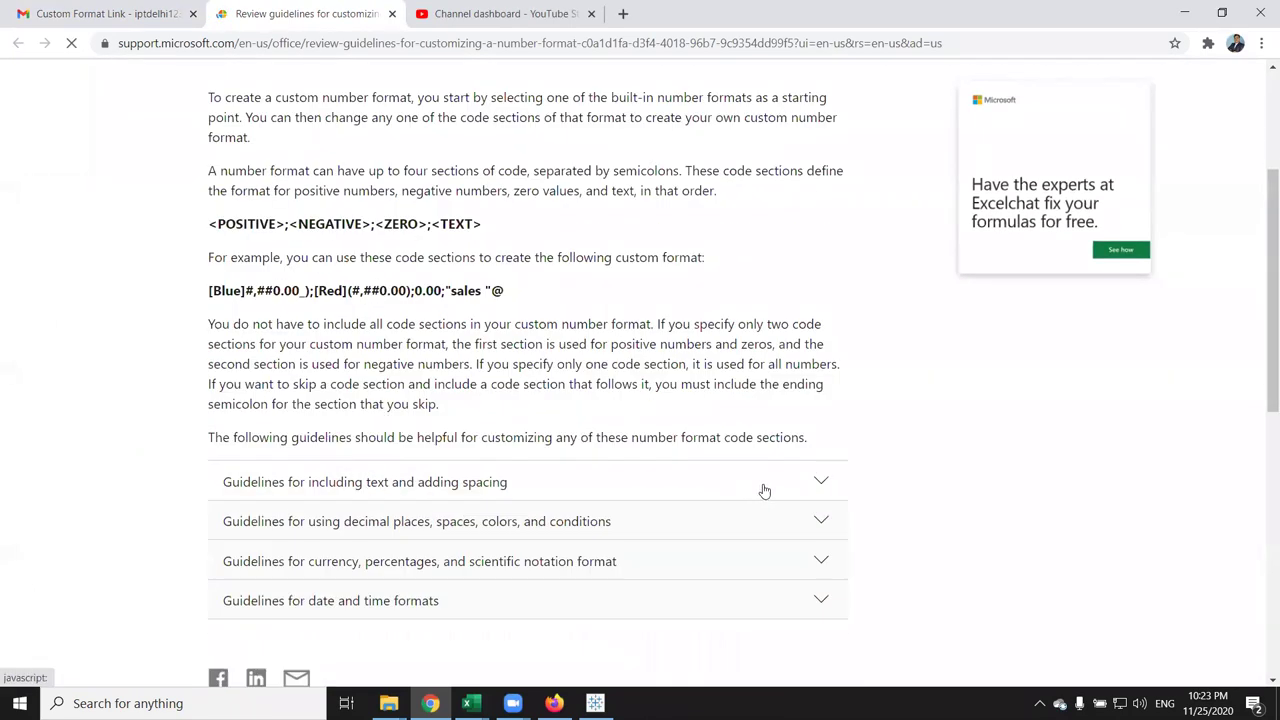
click(814, 486)
scroll(810, 486, down, 4)
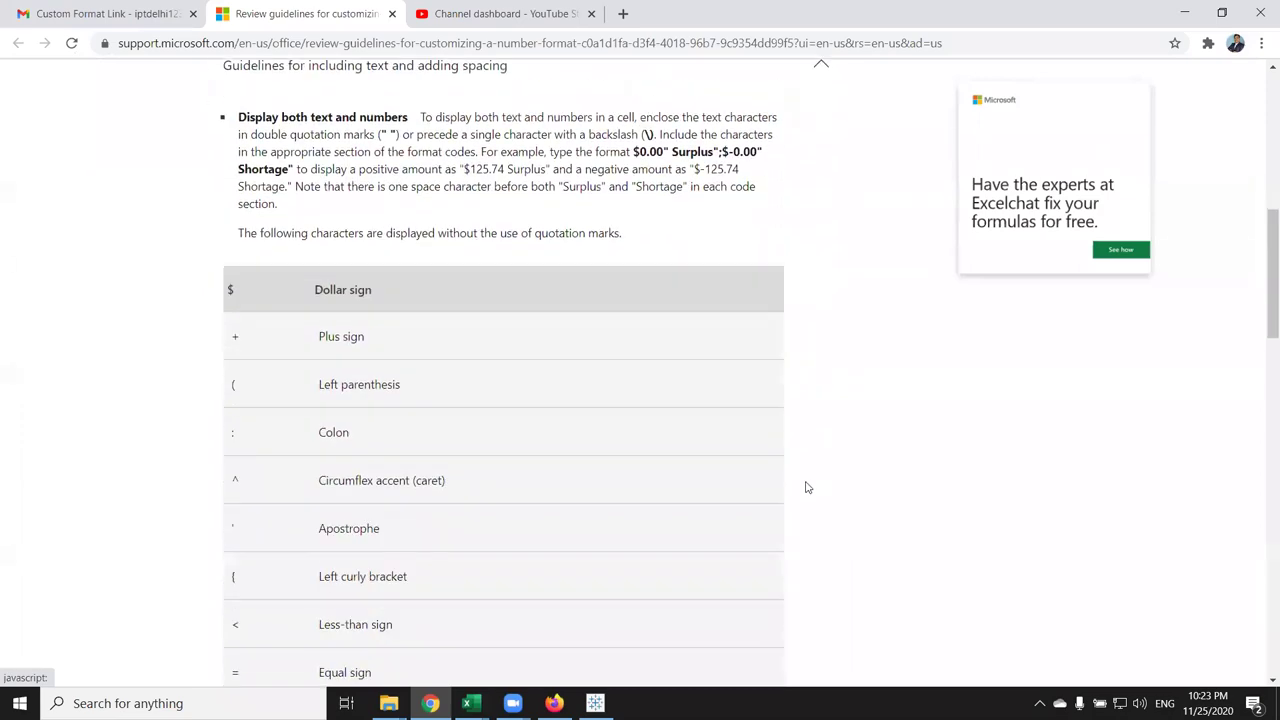
scroll(806, 486, down, 4)
scroll(806, 486, down, 5)
scroll(800, 484, down, 4)
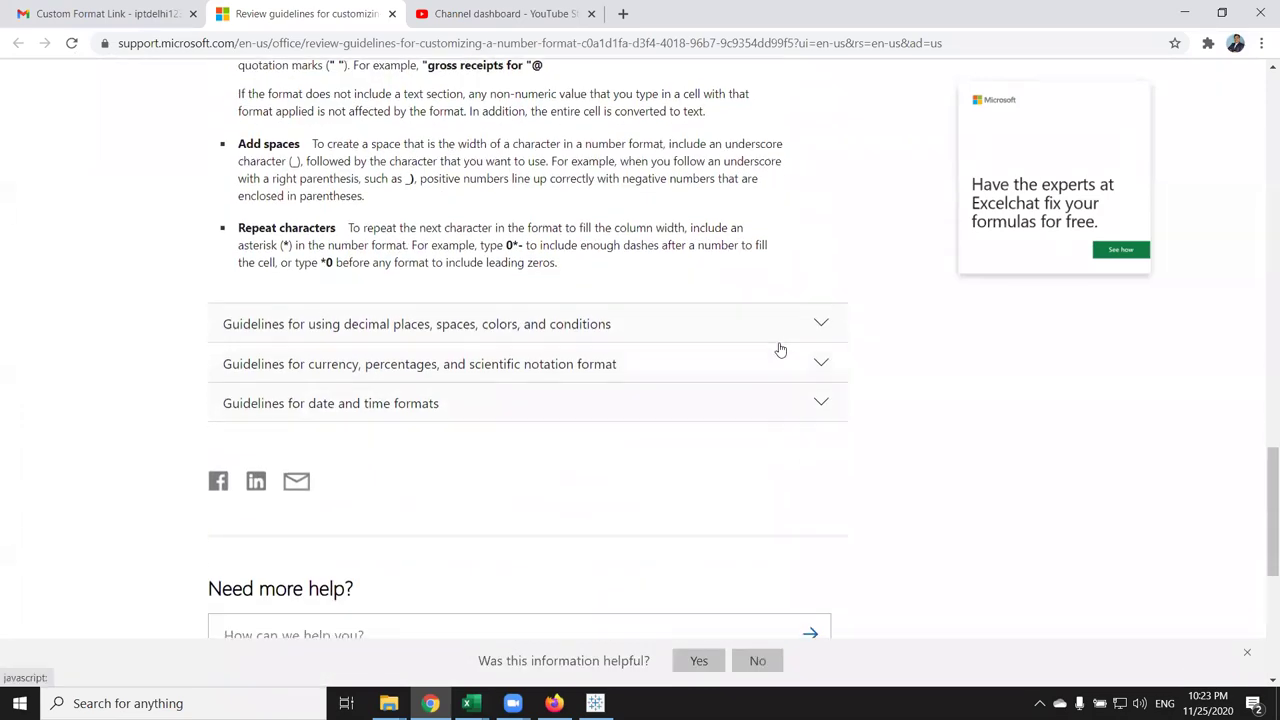
Expand the decimal places, colors and conditions guidelines and read down through them
click(773, 332)
scroll(834, 427, down, 6)
scroll(834, 427, down, 2)
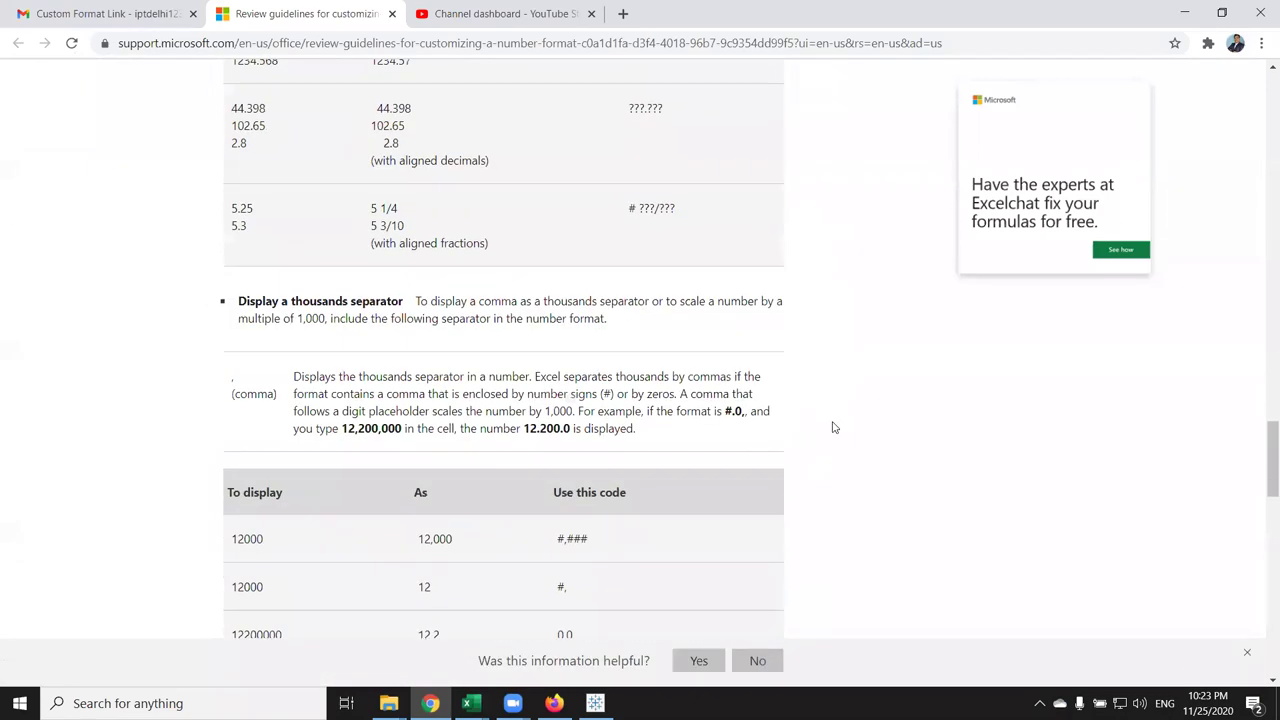
scroll(834, 427, down, 3)
scroll(834, 427, down, 1)
scroll(829, 423, down, 3)
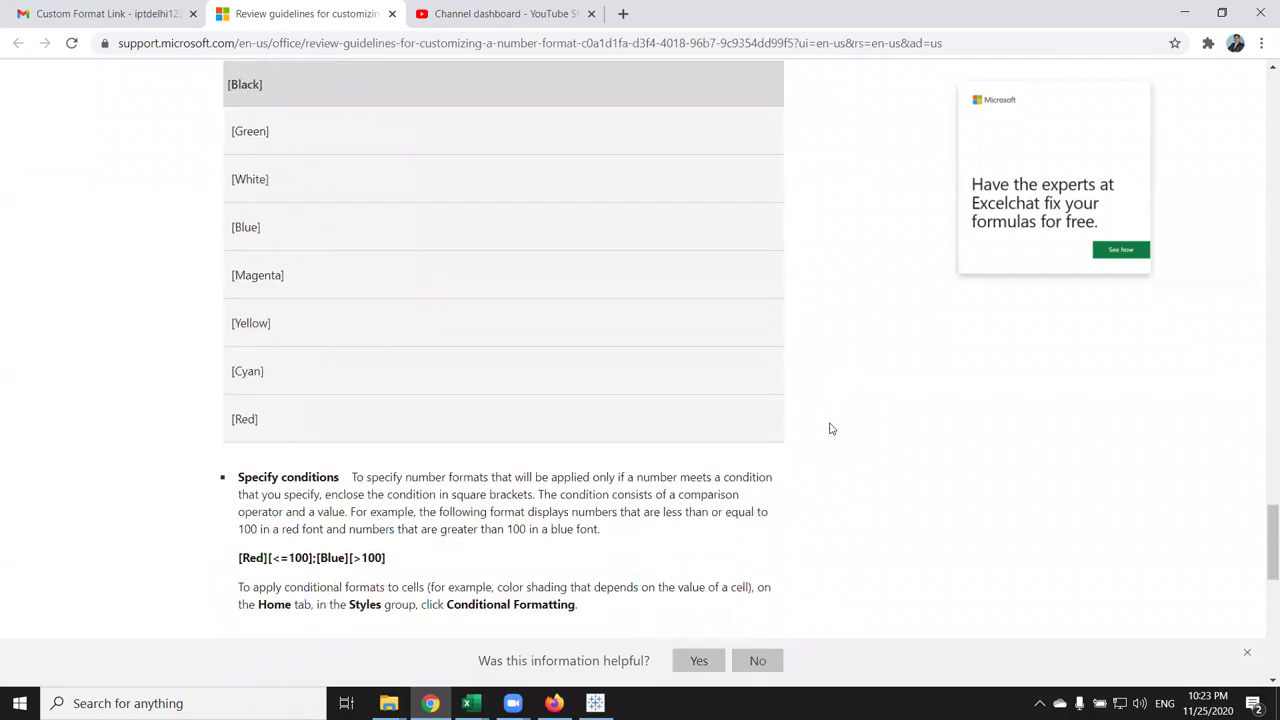
scroll(829, 423, down, 2)
scroll(815, 390, down, 2)
Expand the currency/percentage/scientific and date-time format sections, then return to the Gmail tab
click(786, 296)
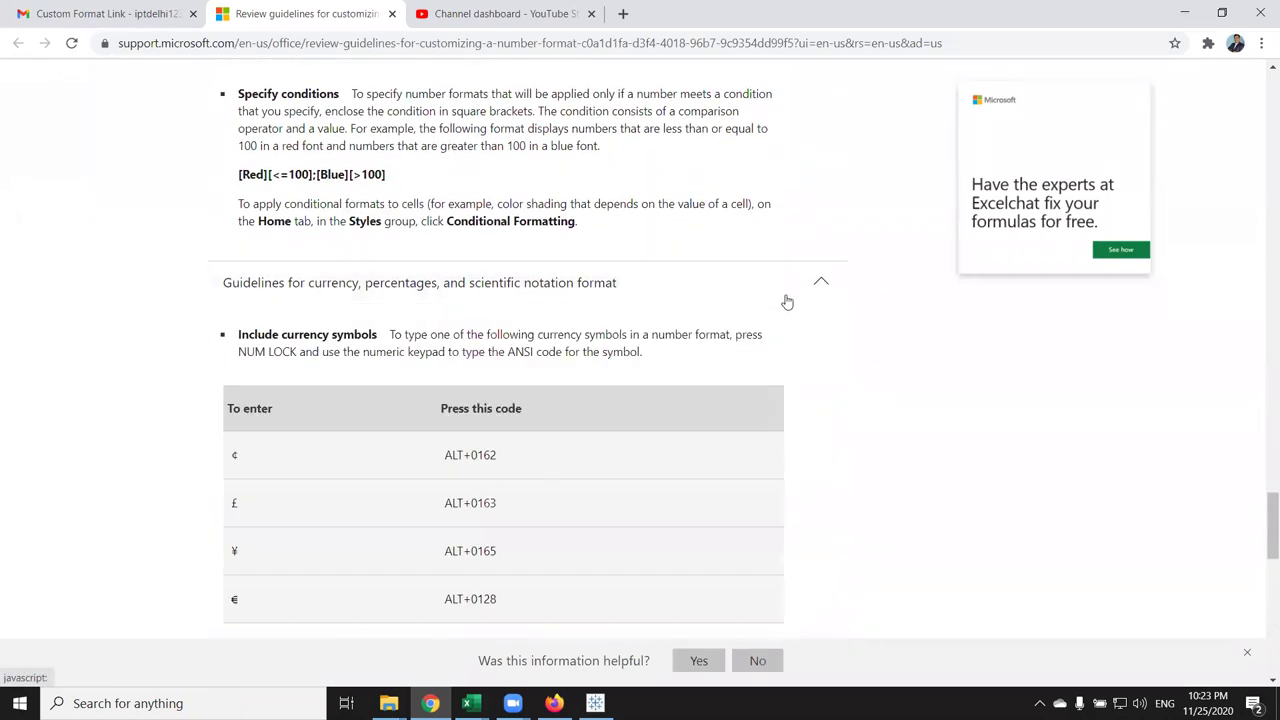
scroll(777, 333, down, 3)
scroll(777, 333, down, 3)
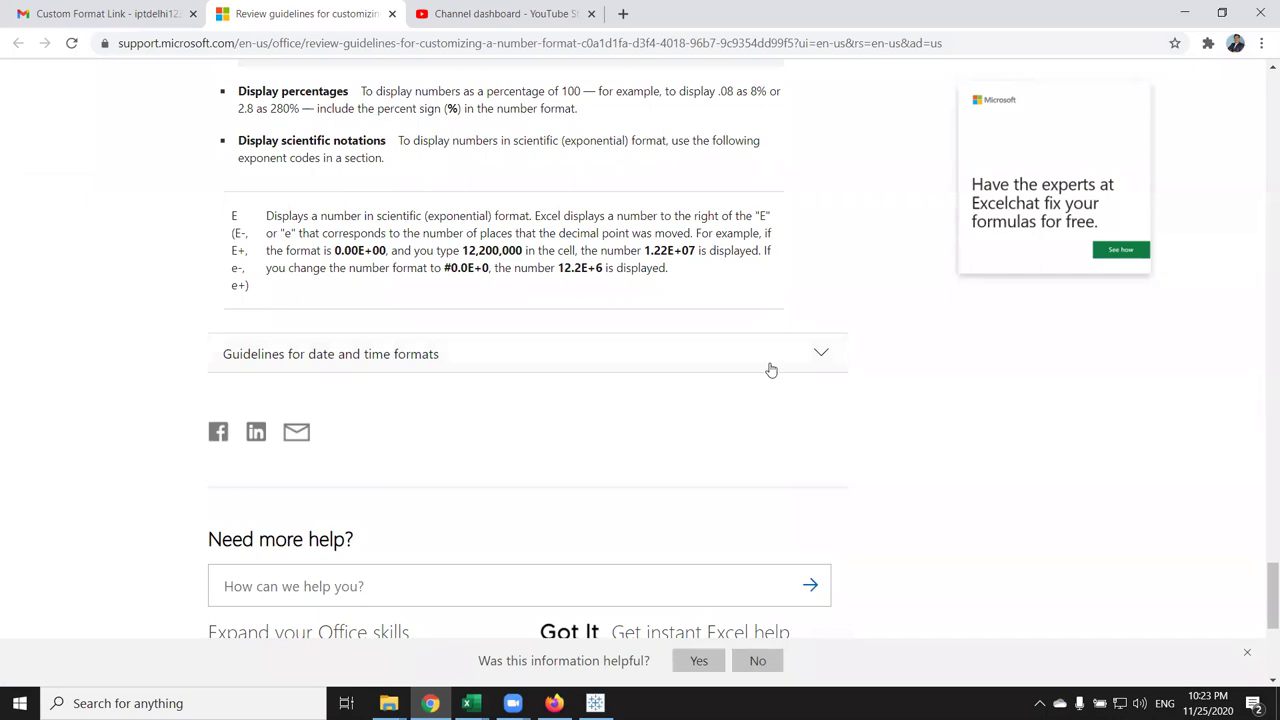
click(769, 363)
scroll(769, 363, down, 3)
scroll(771, 375, down, 3)
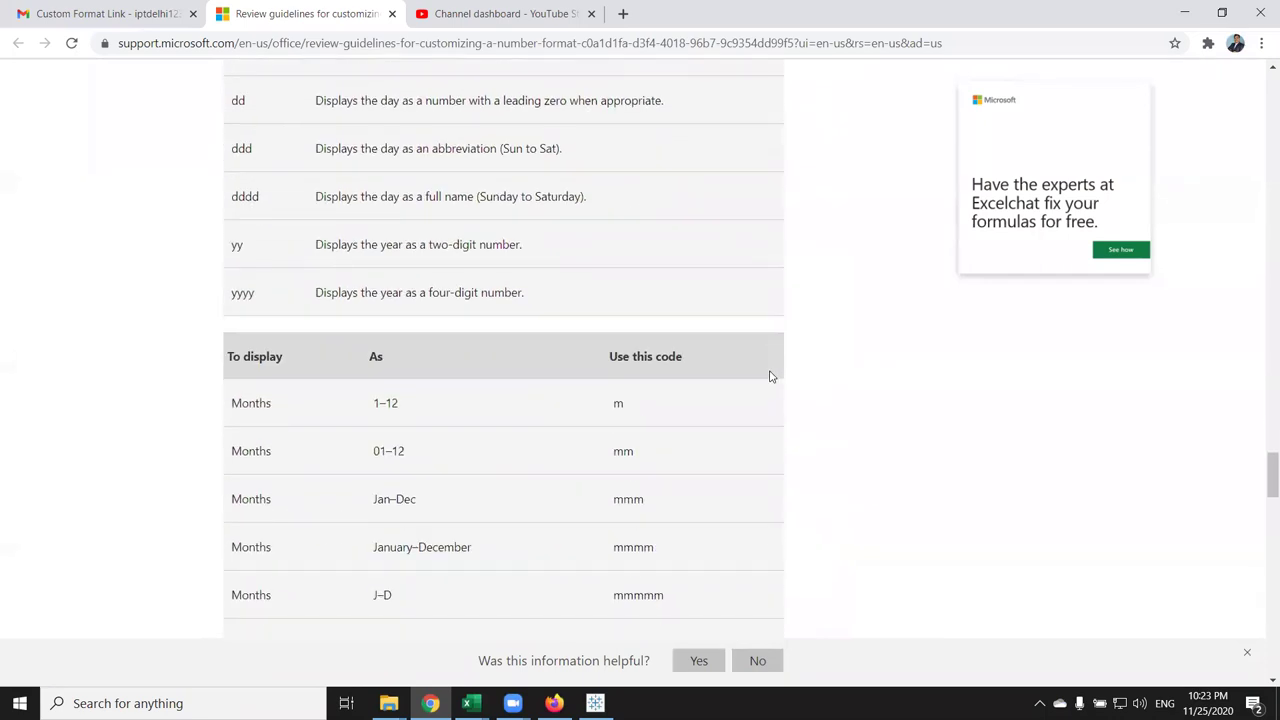
scroll(771, 375, up, 3)
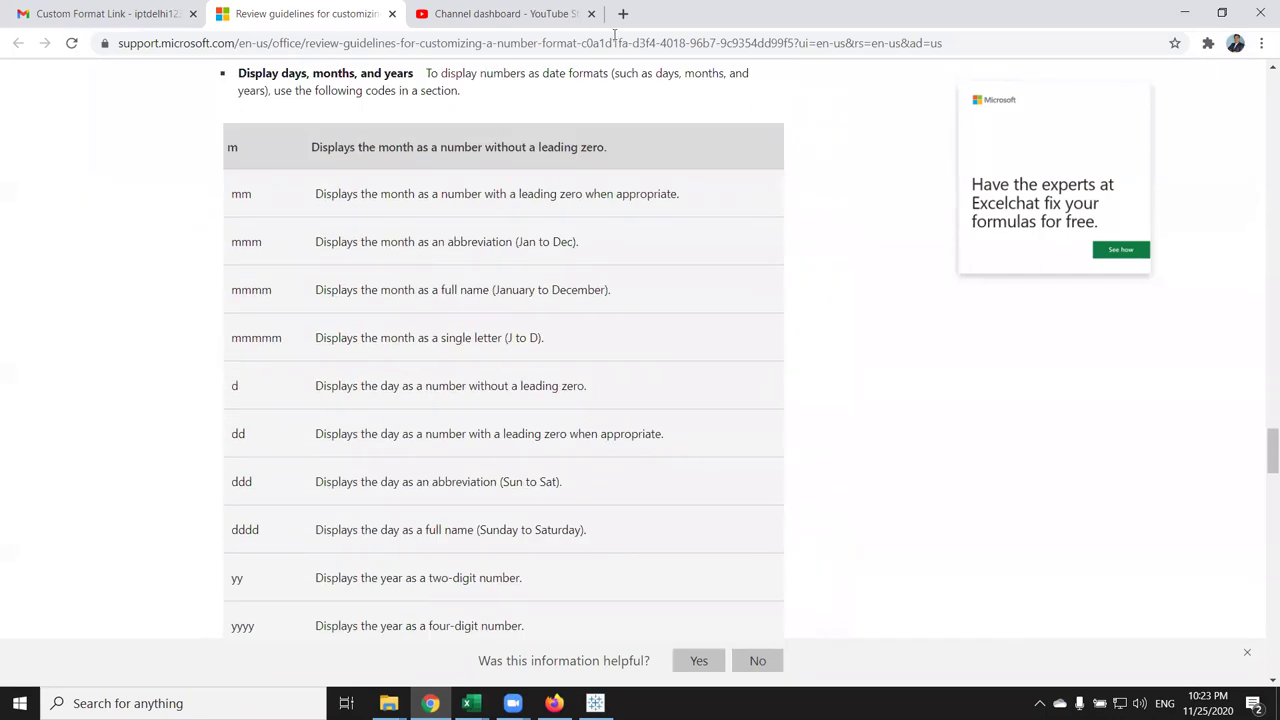
click(90, 14)
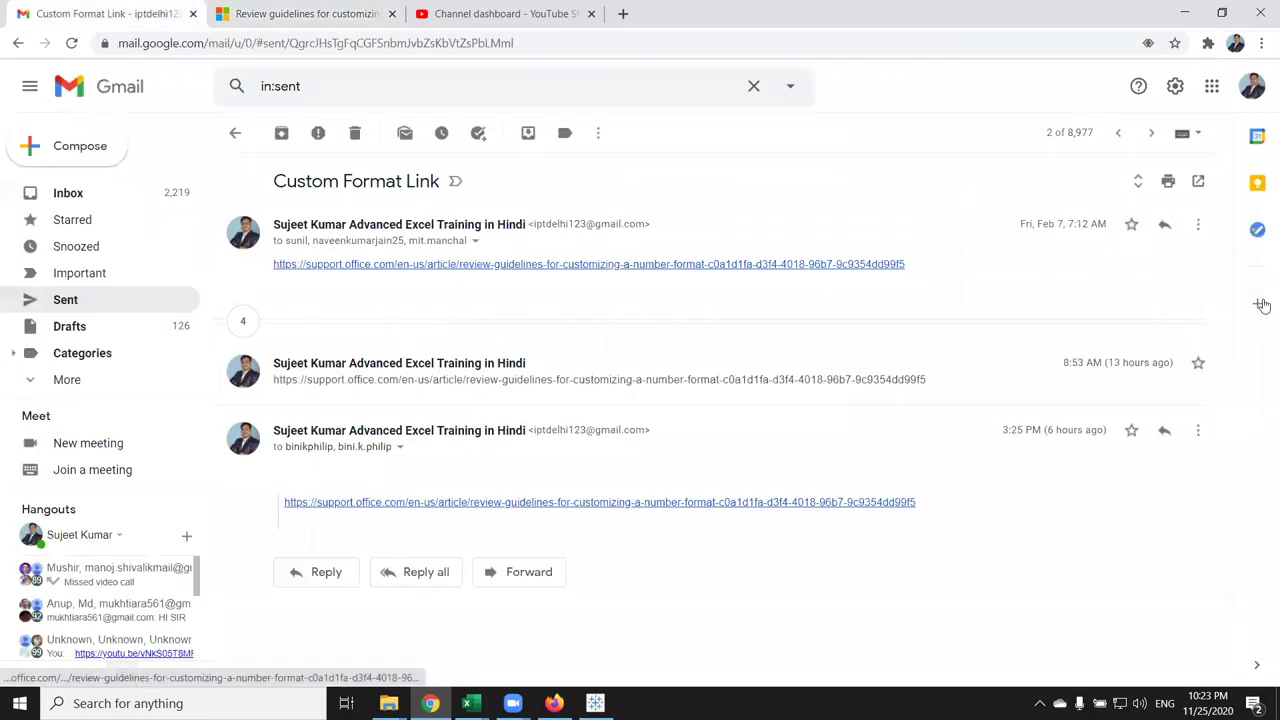
Forward the first message, deleting the forwarded header so only the guidelines link remains
click(1200, 226)
click(1089, 305)
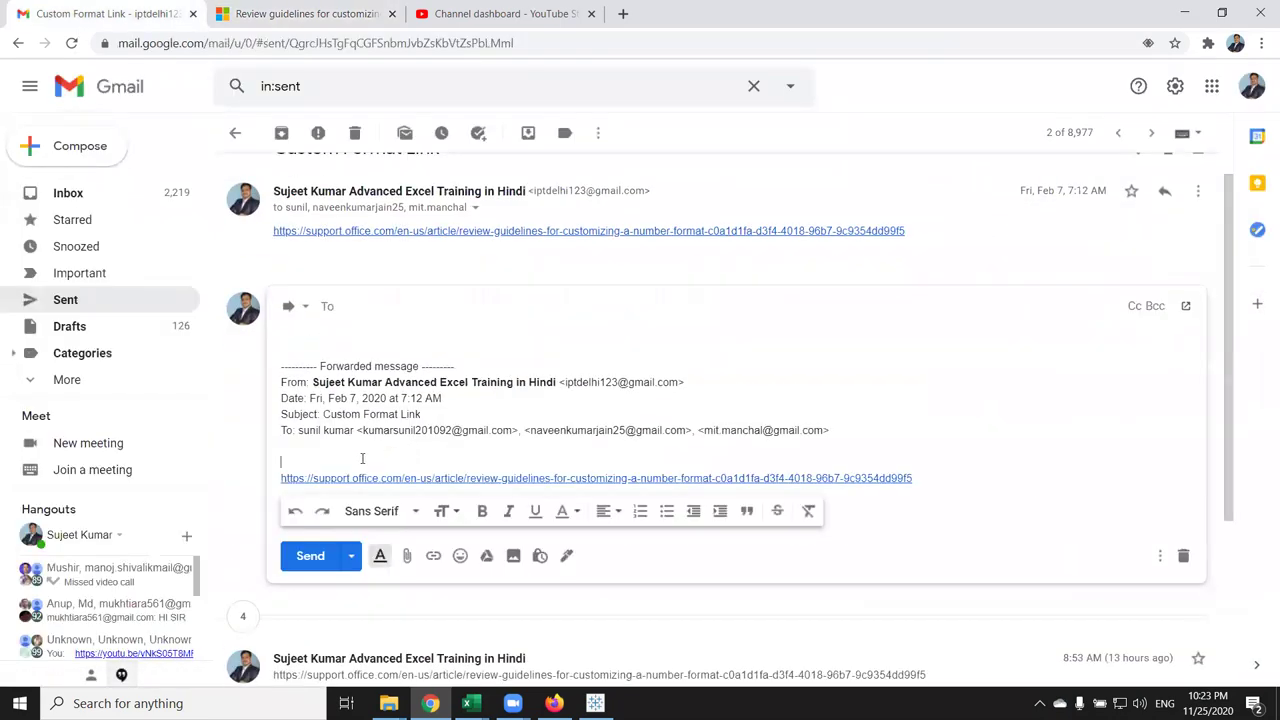
drag(362, 458, 276, 338)
key(BackSpace)
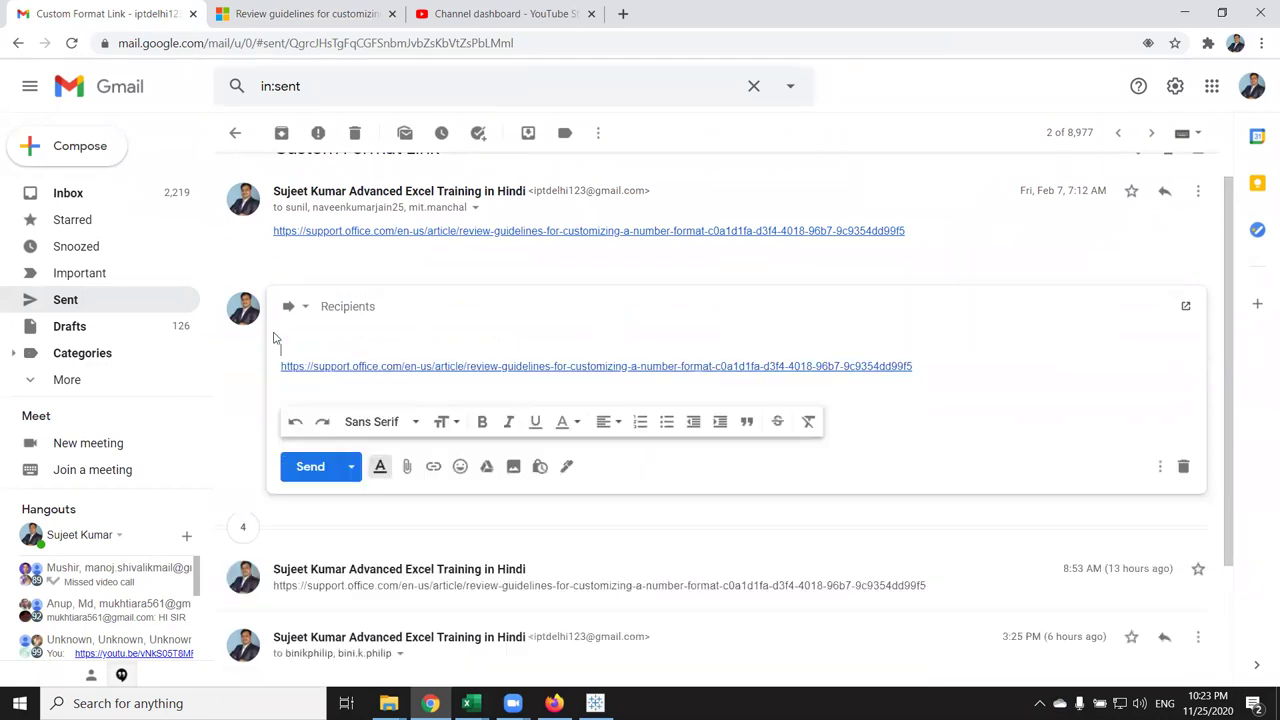
Add four suggested student contacts as recipients and send the forward
click(332, 308)
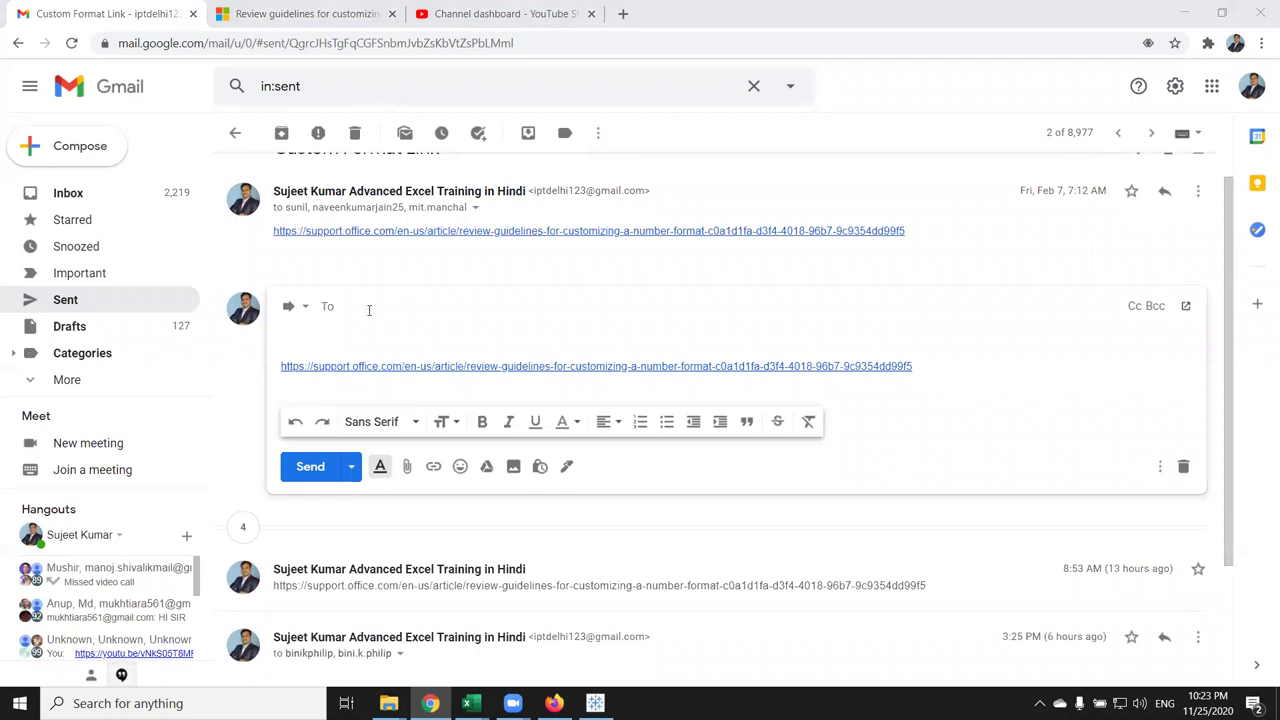
text(pun)
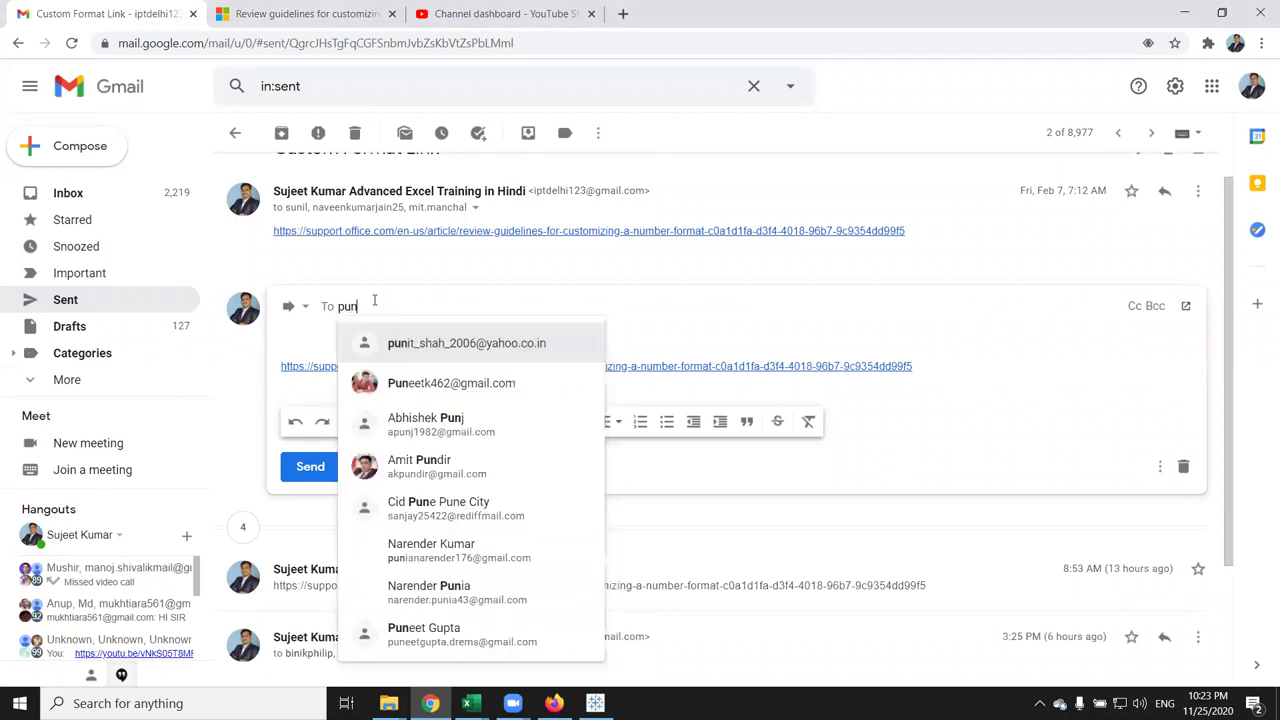
text(i)
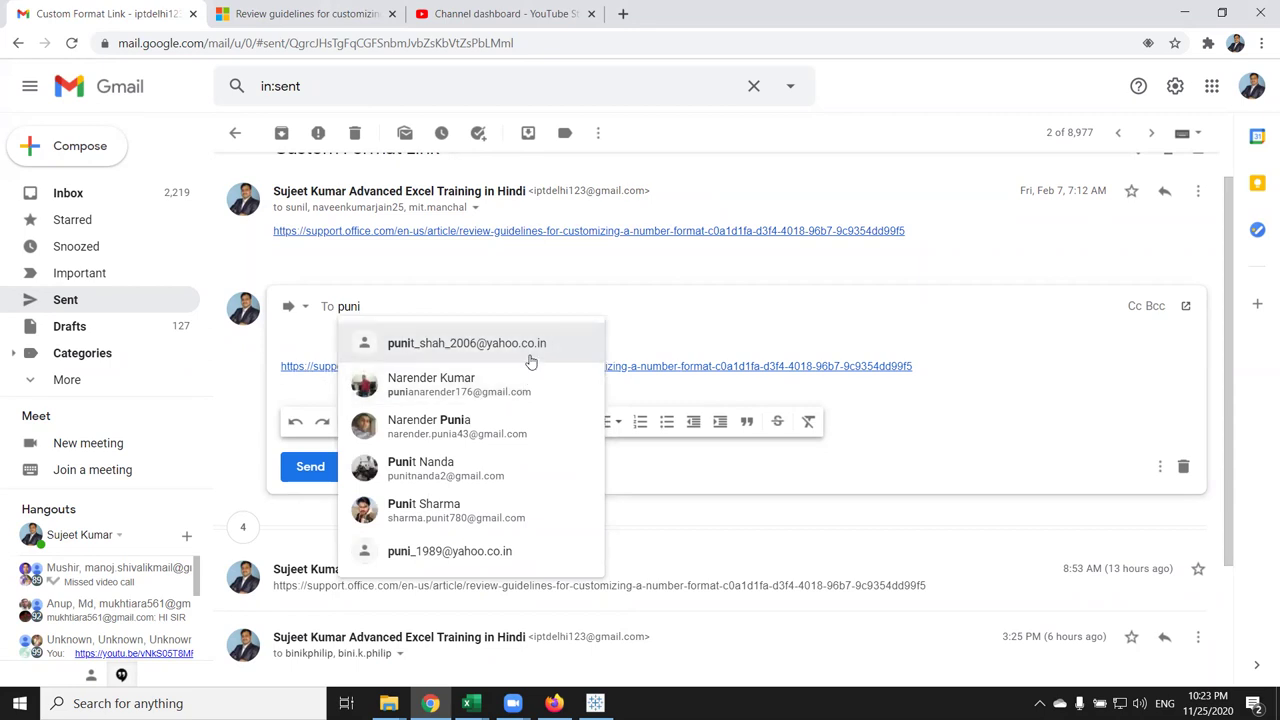
click(530, 357)
text(s)
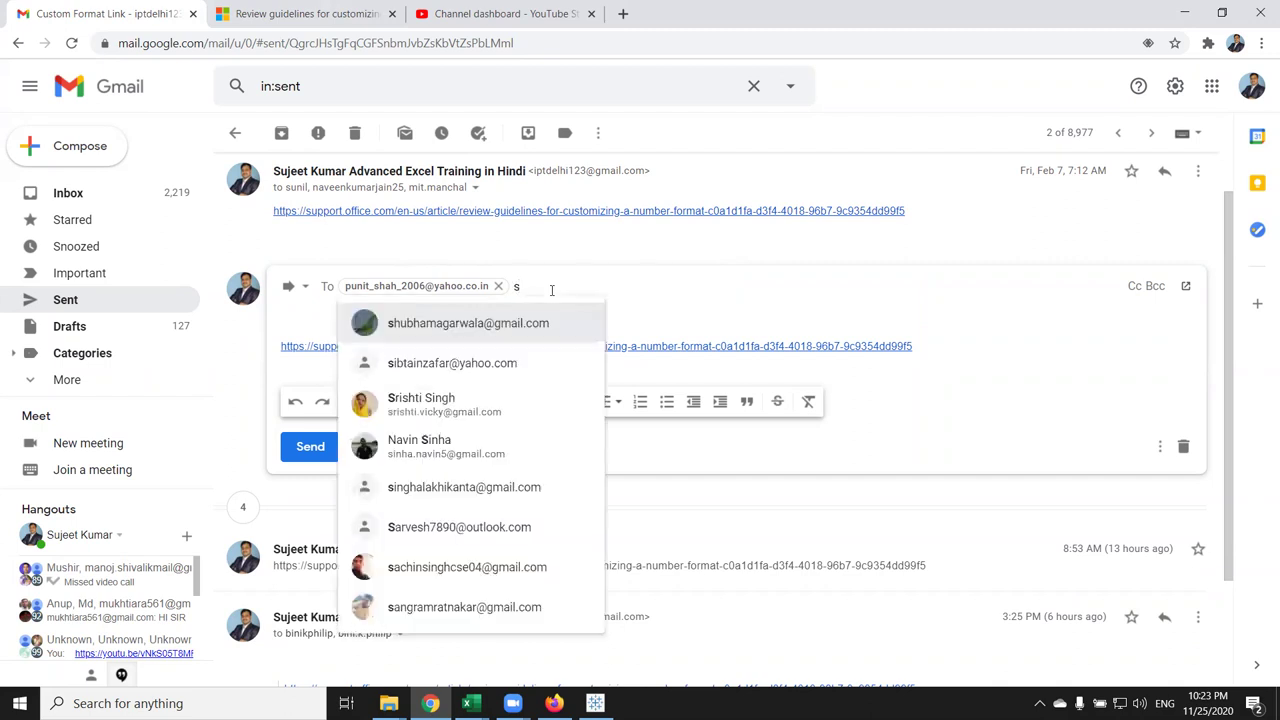
text(an)
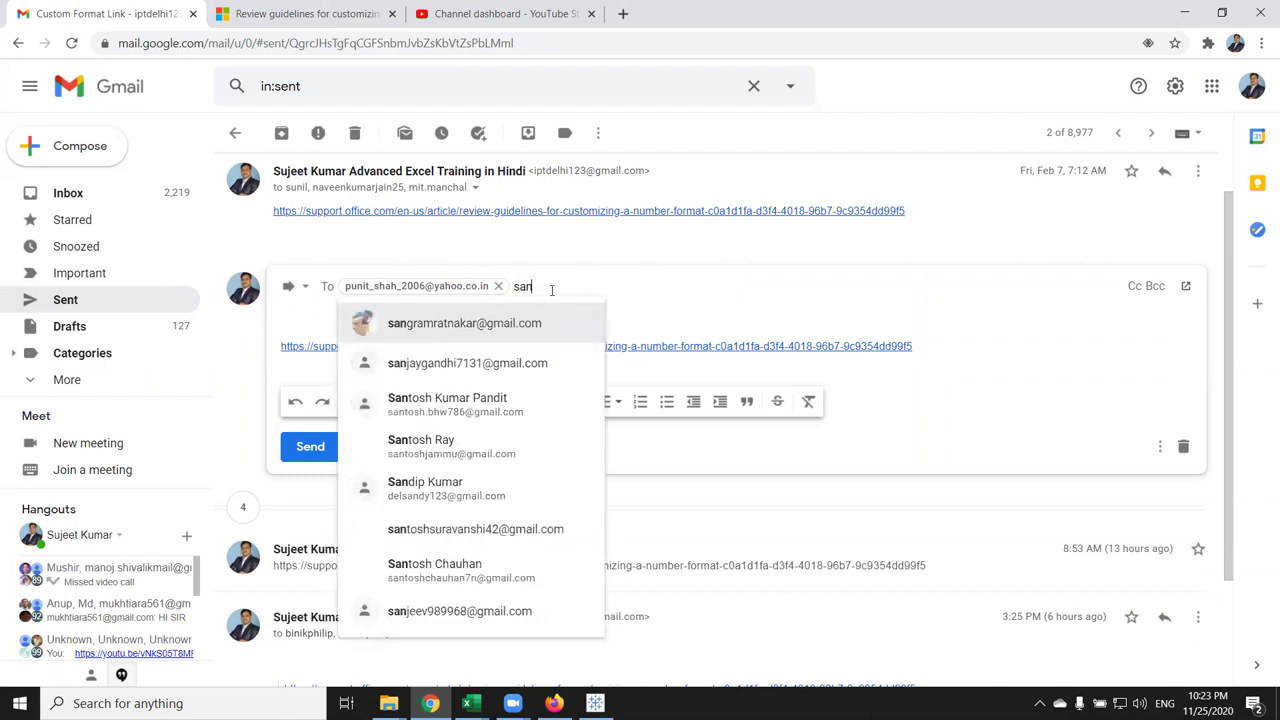
text(g)
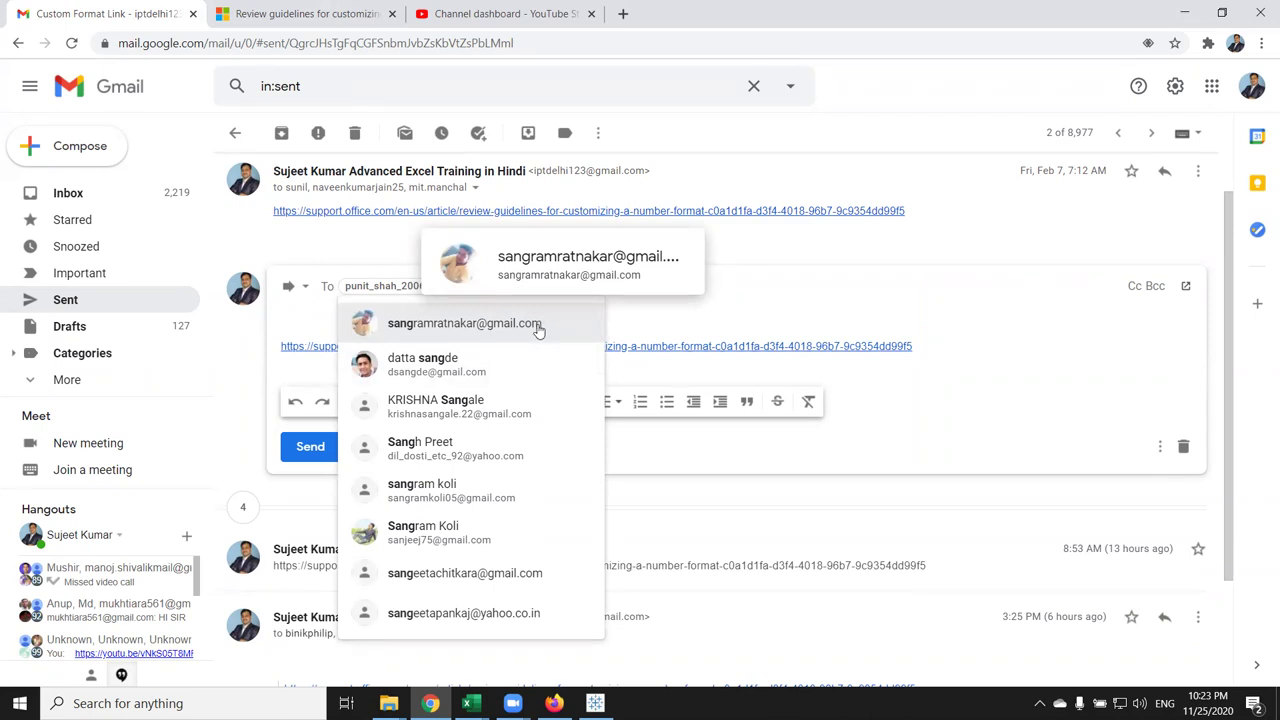
click(538, 331)
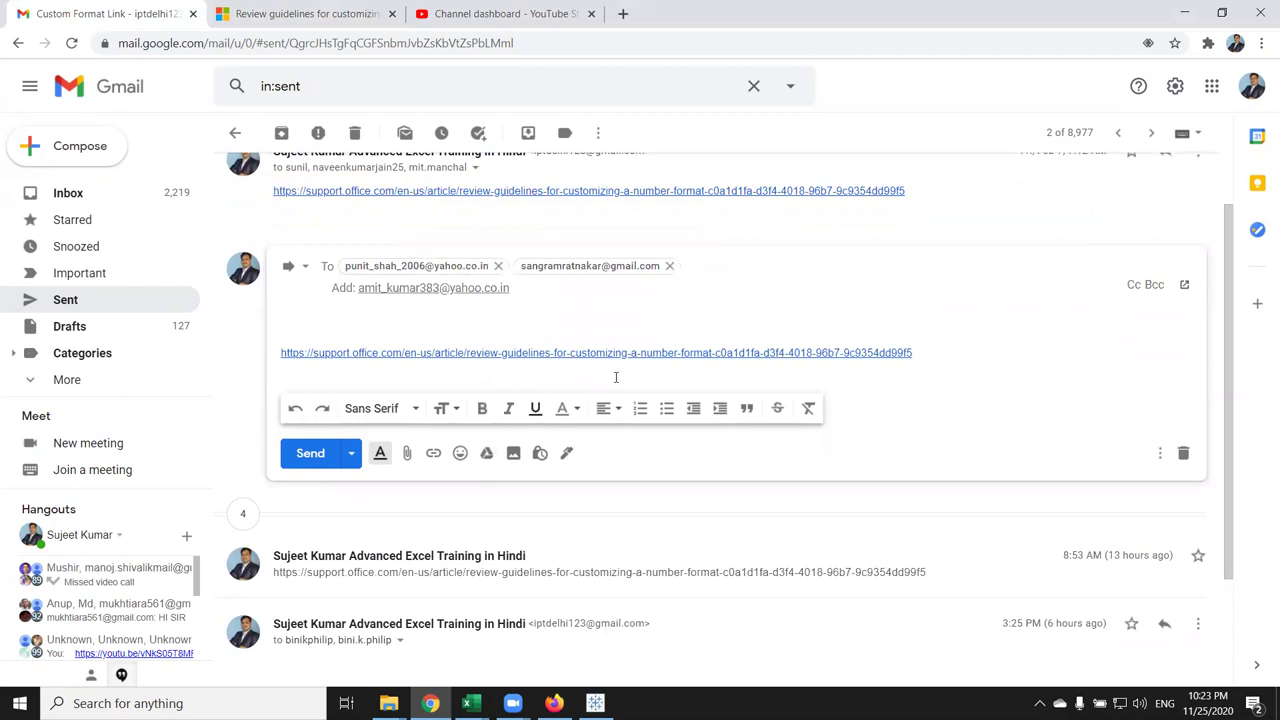
click(418, 288)
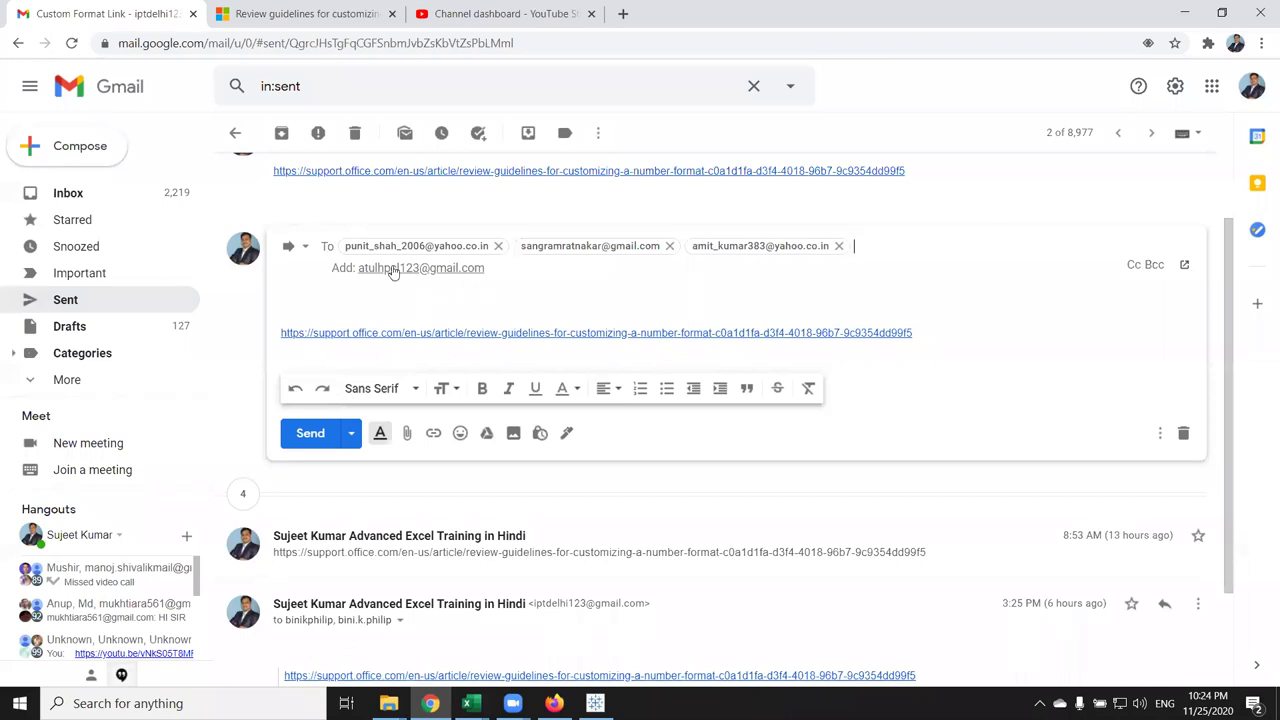
click(393, 270)
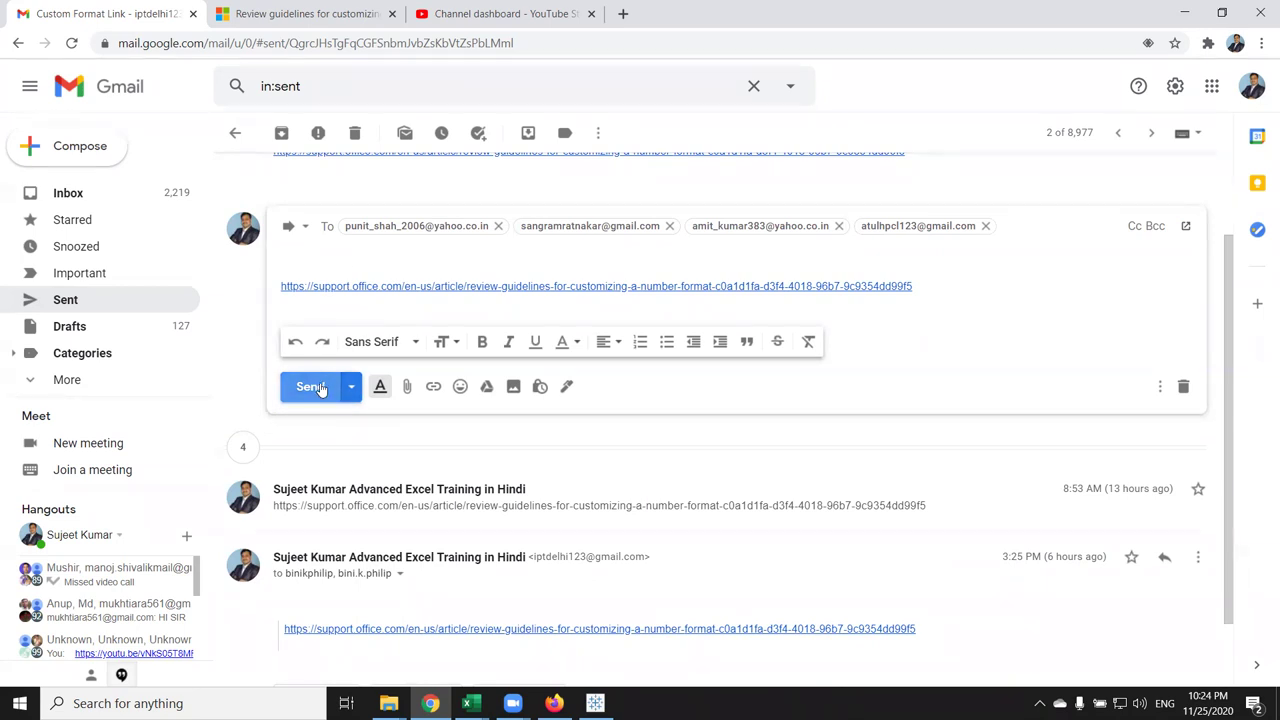
click(318, 387)
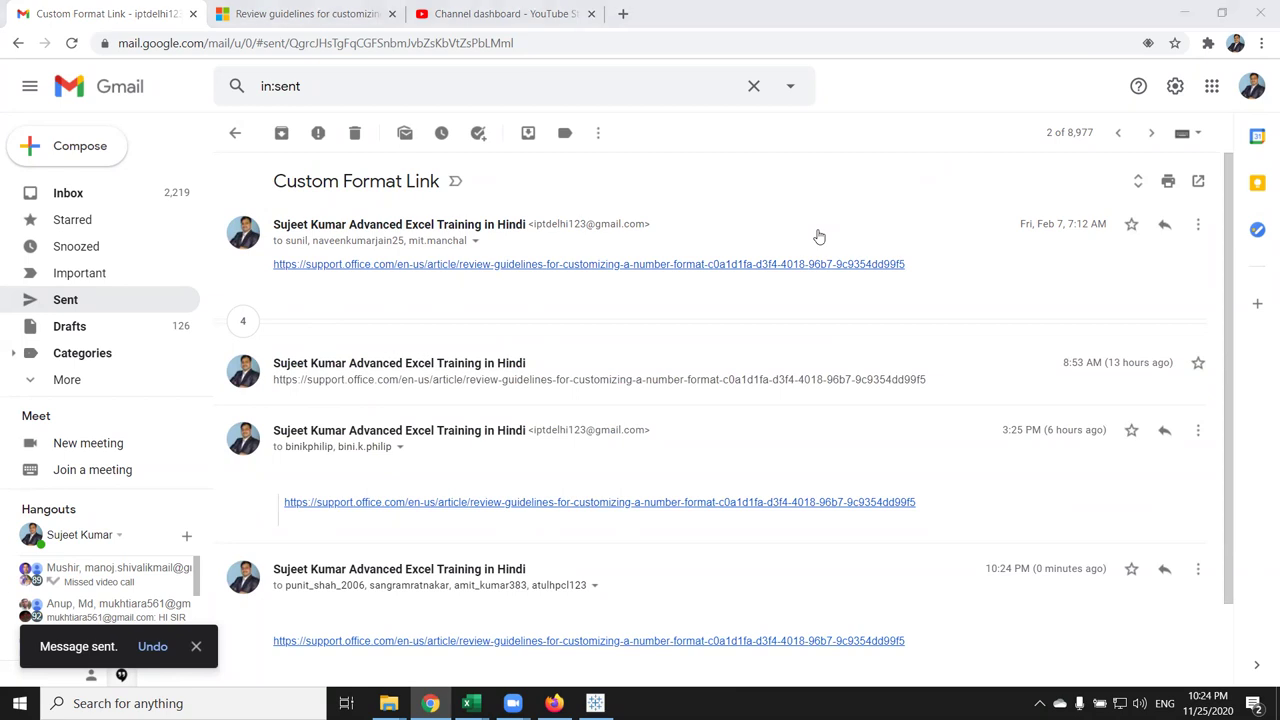
Reply to the first message with one extra suggested contact added, send it, and show the desktop
click(393, 295)
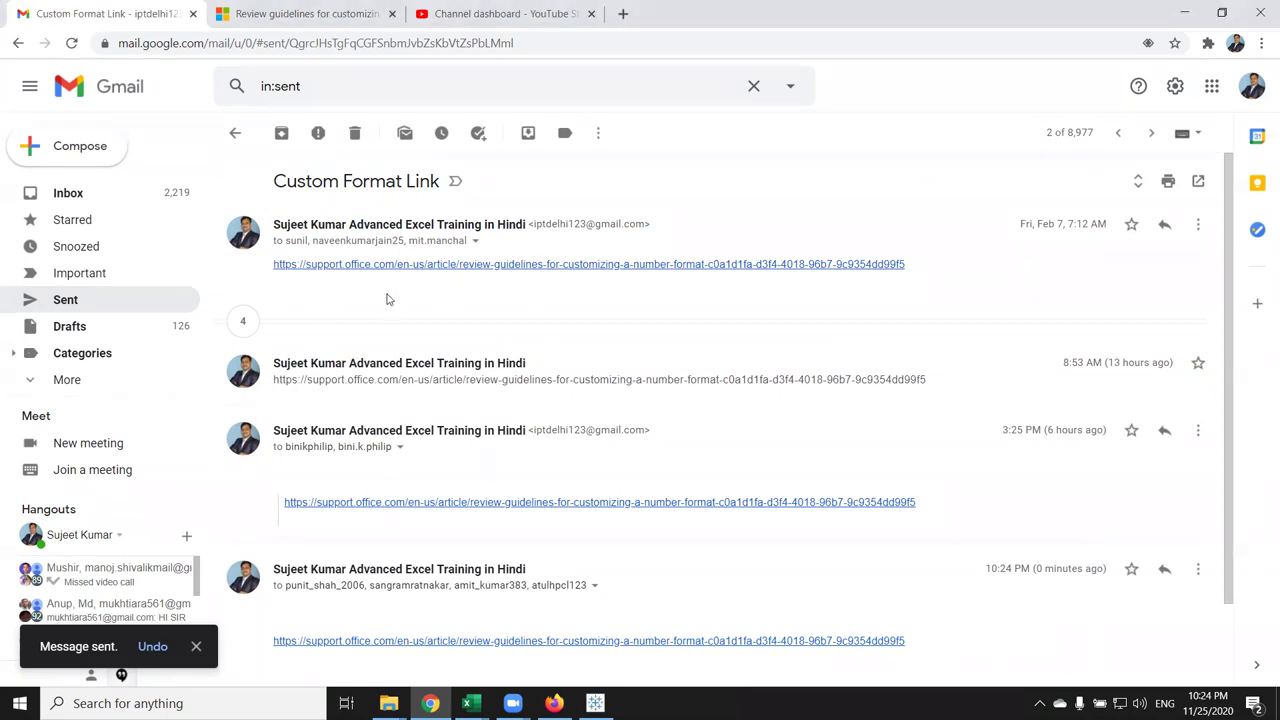
click(1164, 224)
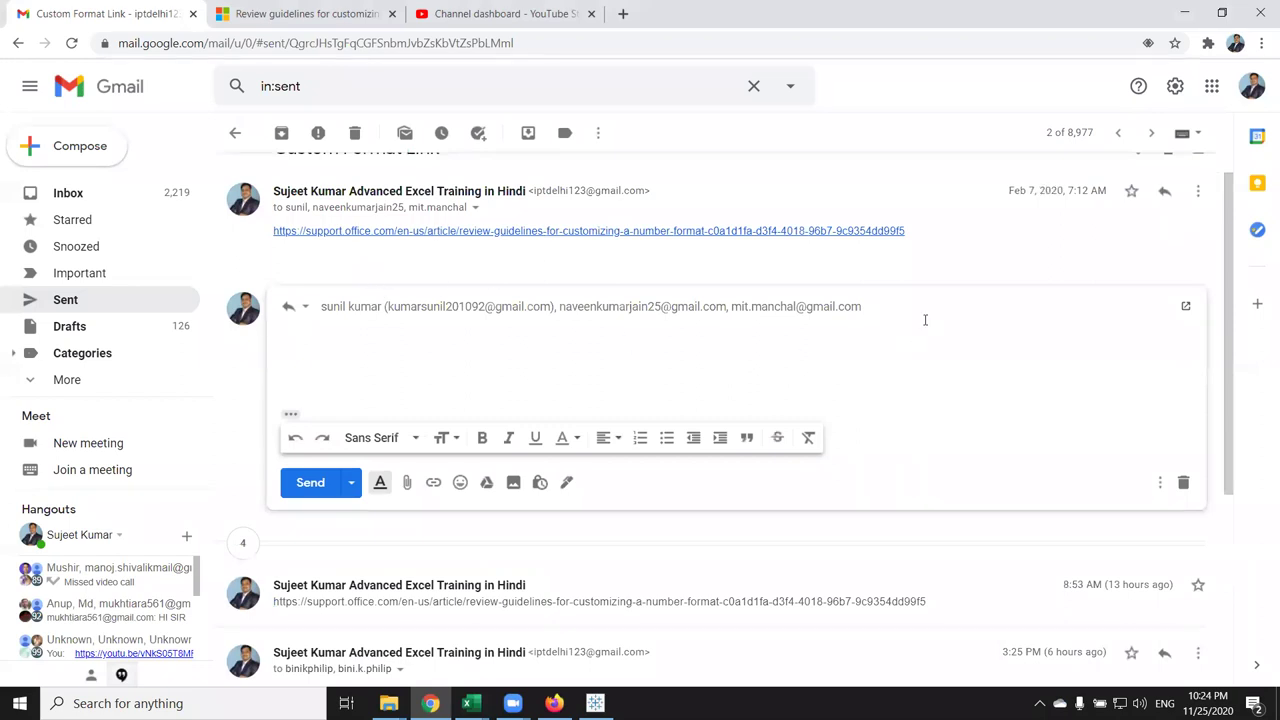
click(918, 309)
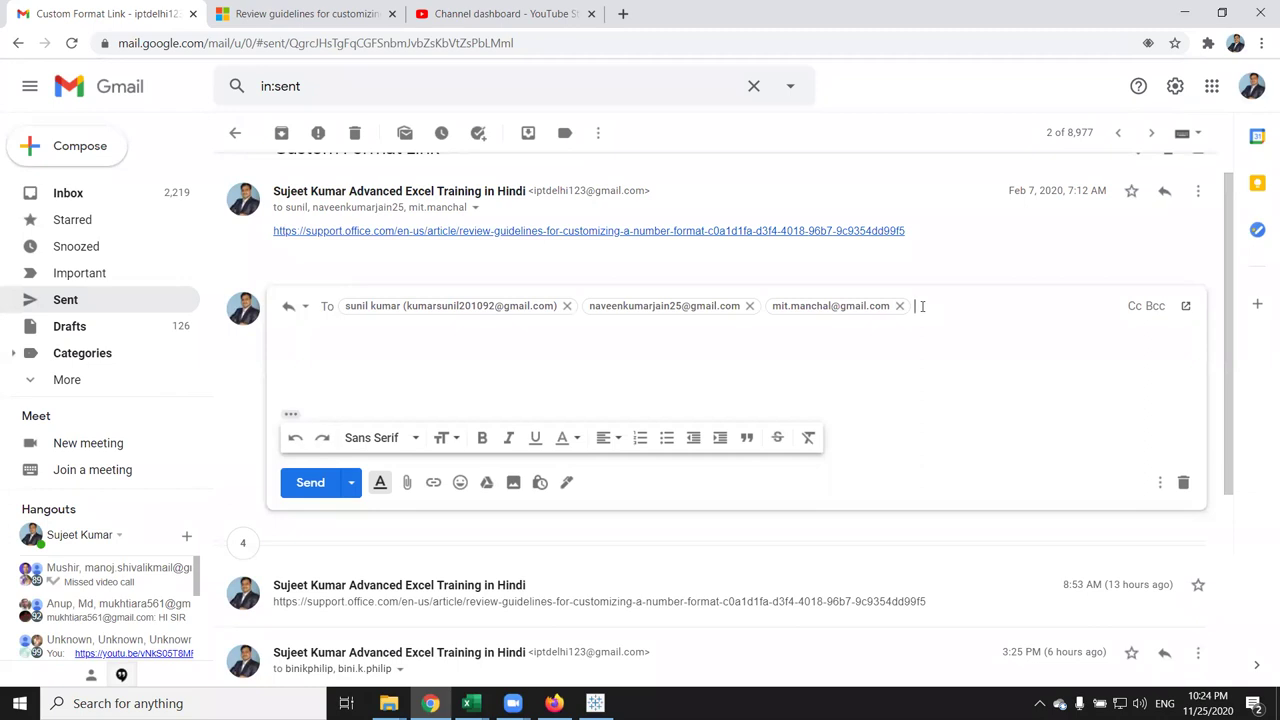
text(kam)
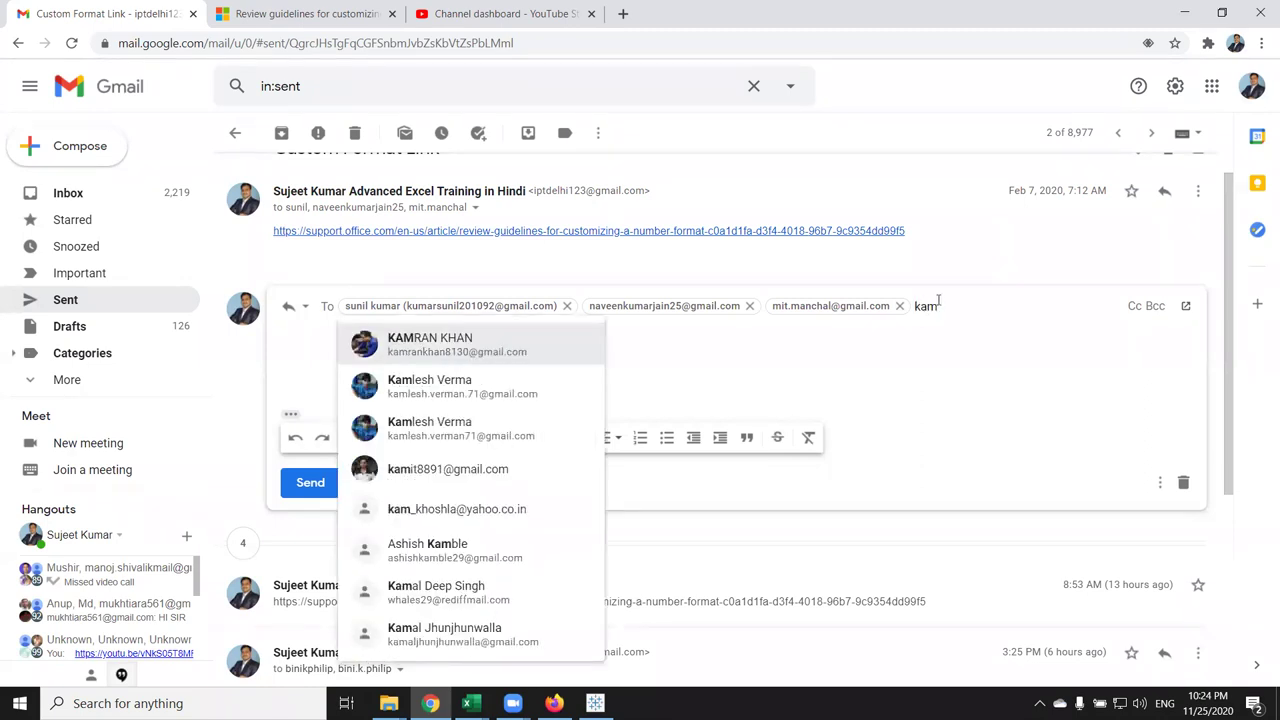
click(530, 352)
click(310, 463)
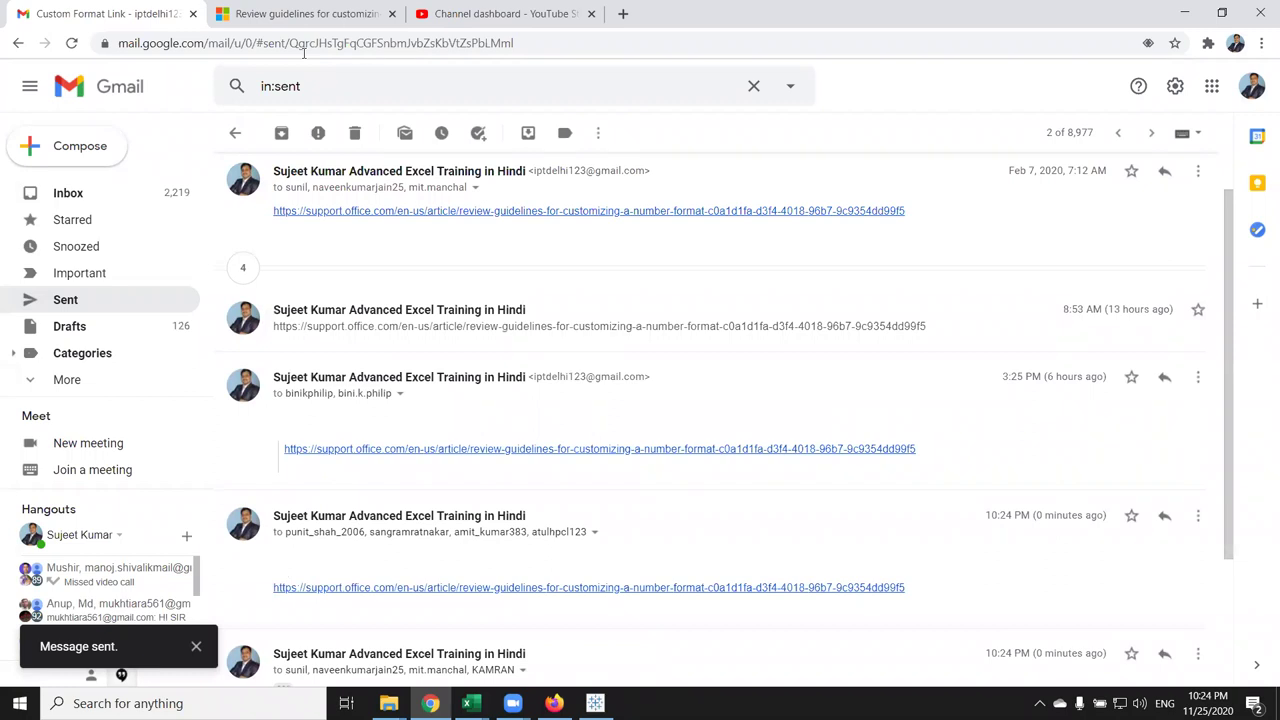
key(super+d)
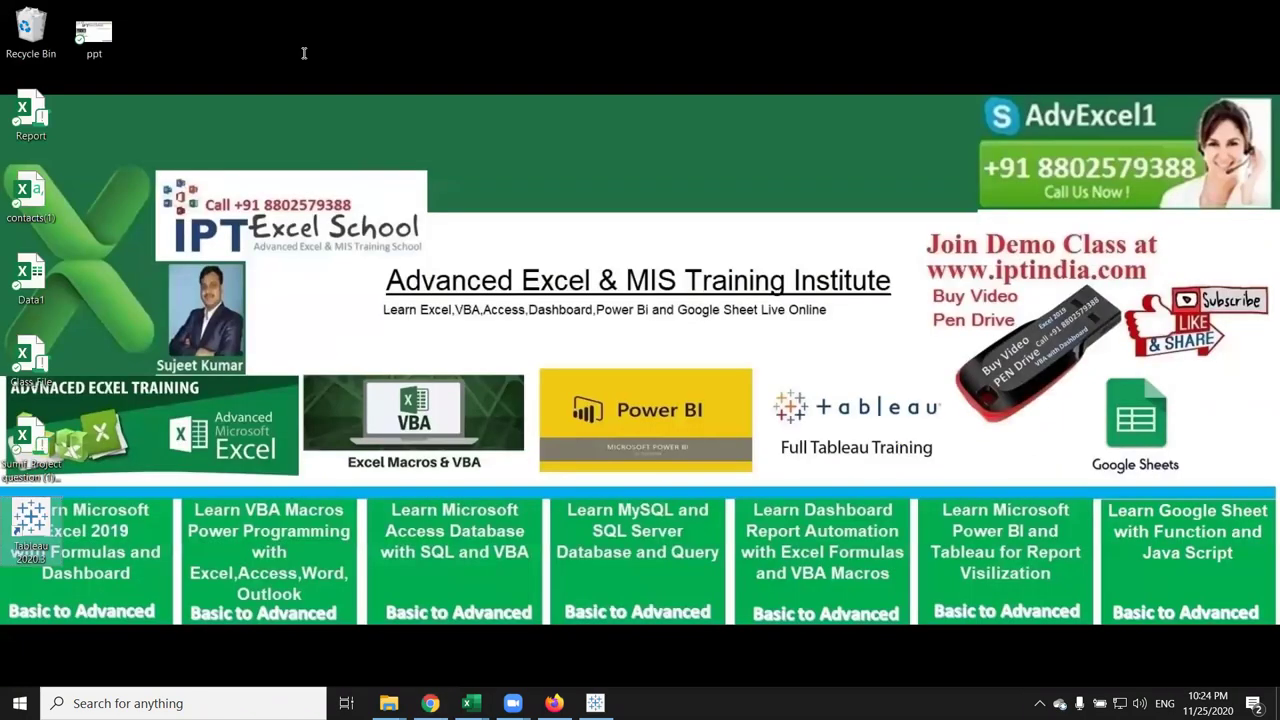